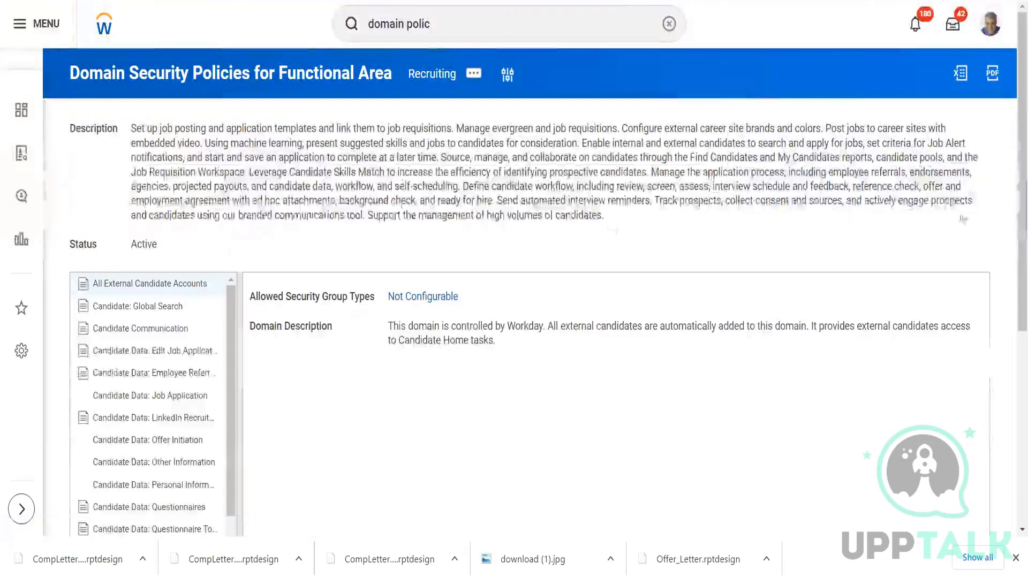
Look through the domain security policies listed for the Recruiting functional area.
scroll(1013, 225, "down", 2)
scroll(1014, 230, "down", 2)
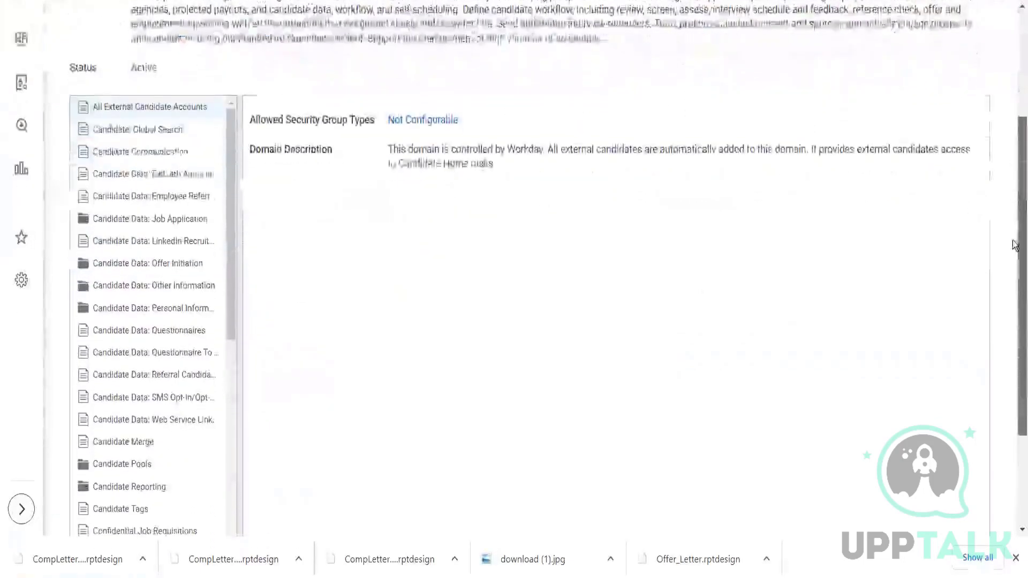
scroll(1012, 160, "down", 2)
scroll(1013, 123, "up", 6)
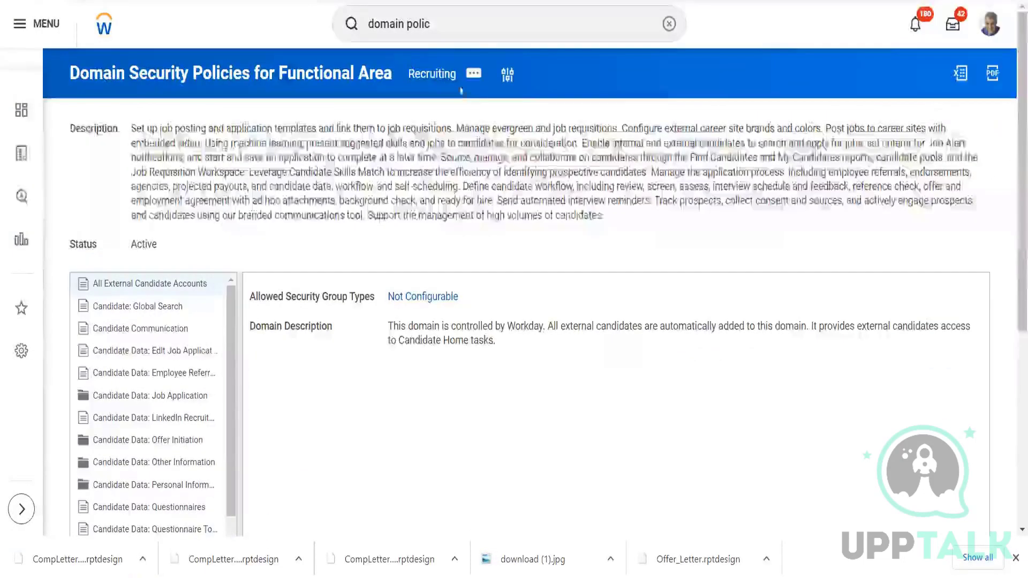
scroll(1014, 112, "down", 5)
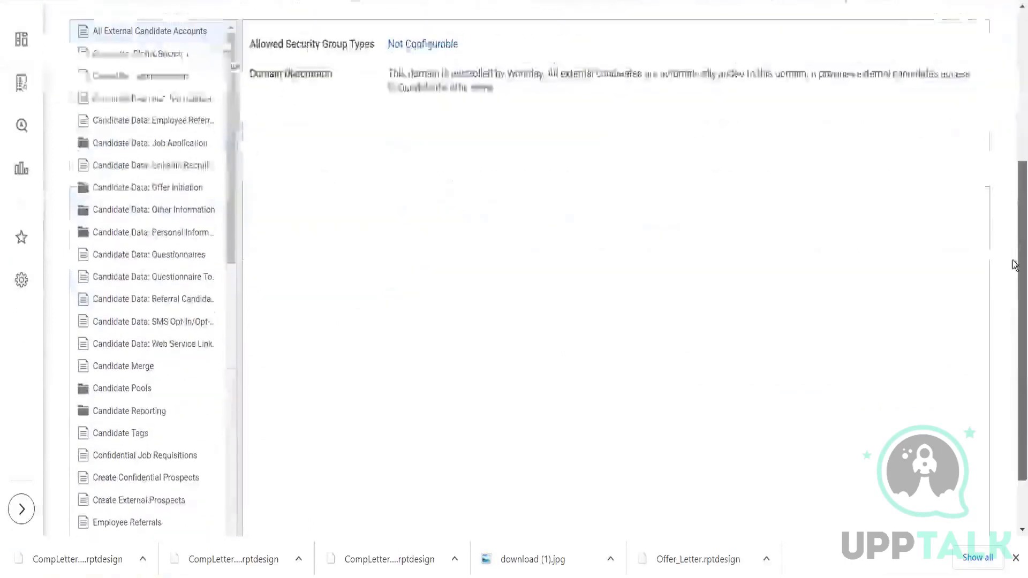
scroll(230, 89, "down", 15)
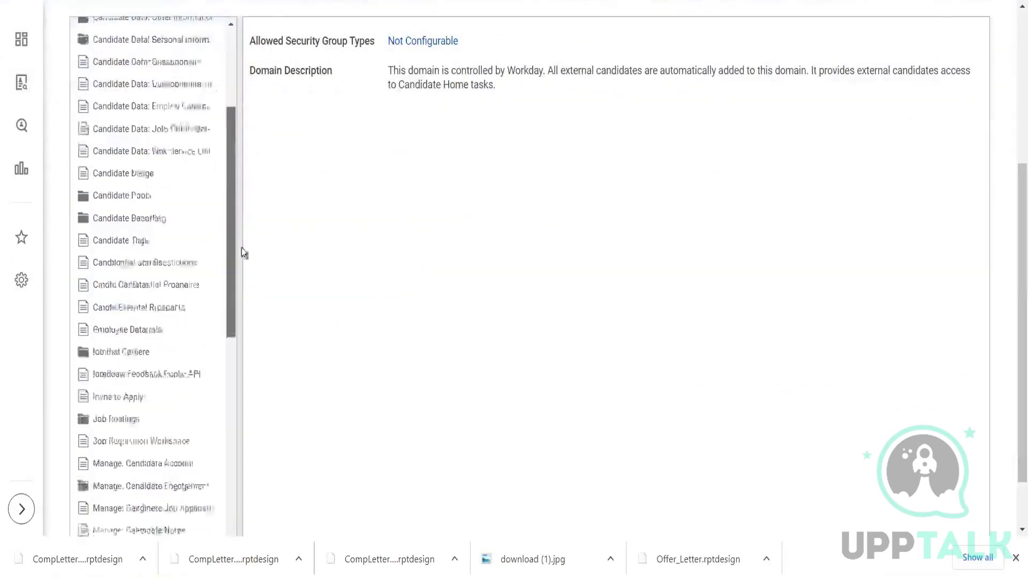
scroll(230, 126, "up", 15)
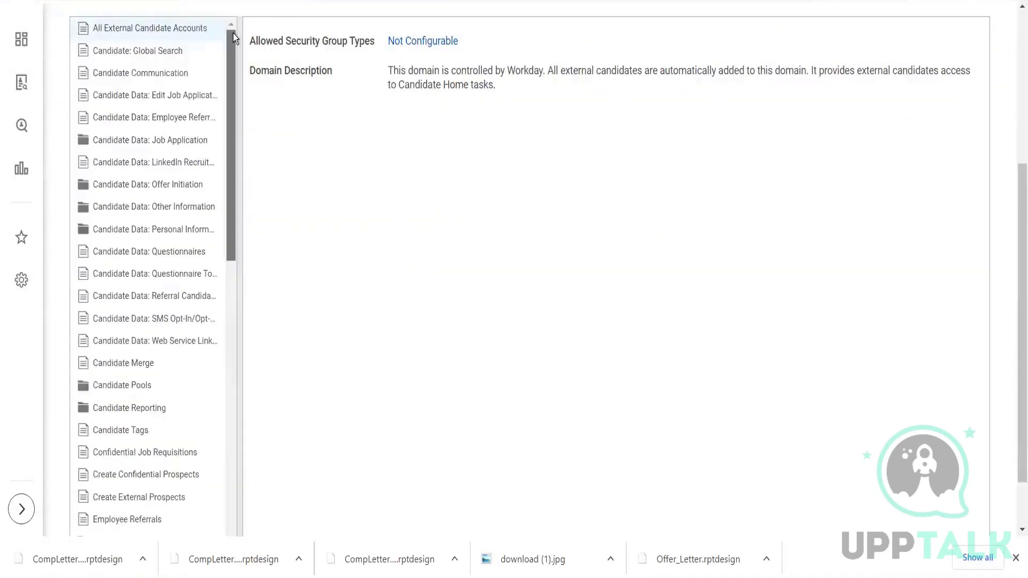
Examine the Candidate Data: Job Application domain policy, its sub-policies and its complete list of allowed security group types.
left_click(133, 146)
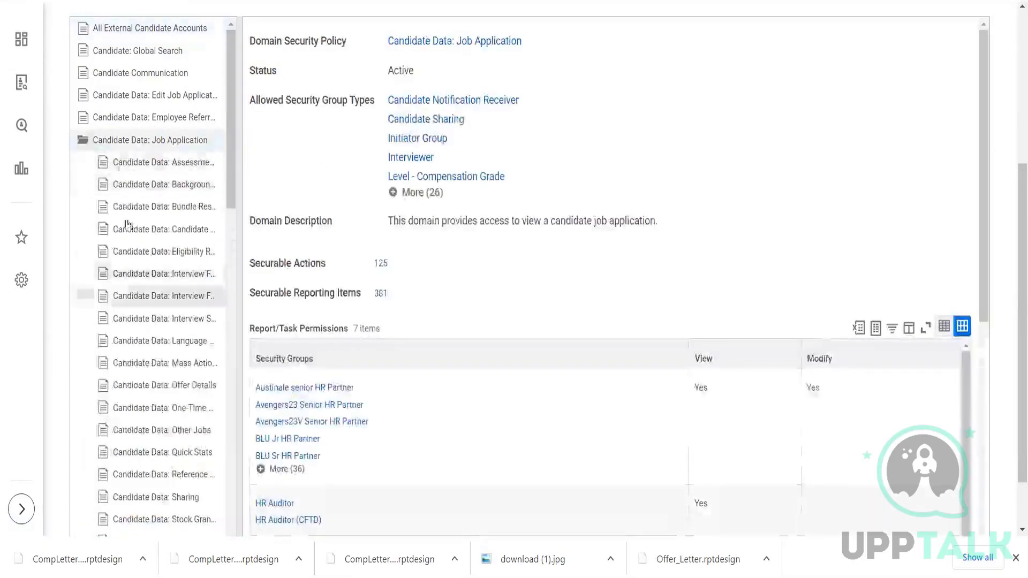
left_click_drag(227, 143, 243, 98)
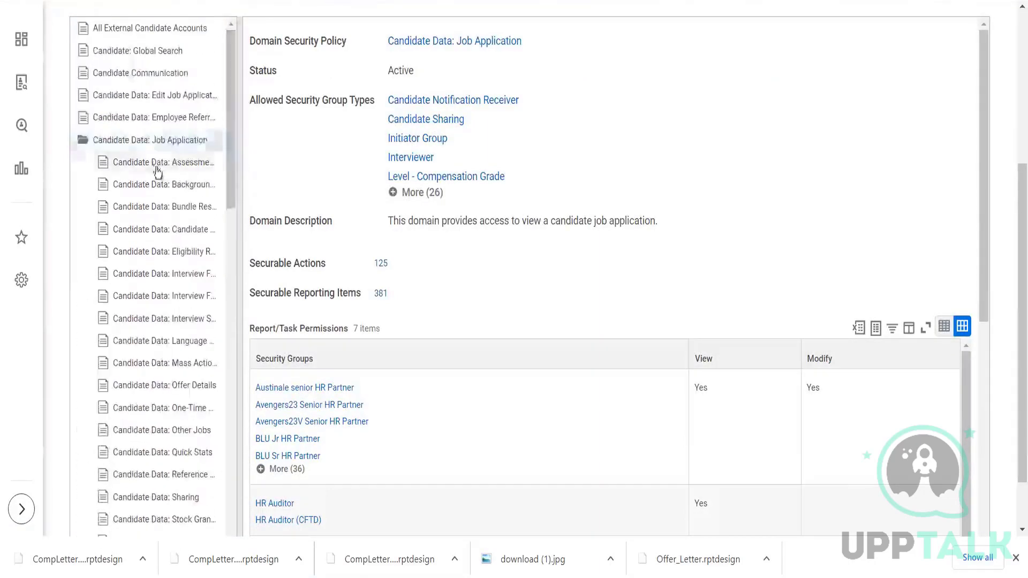
left_click(150, 144)
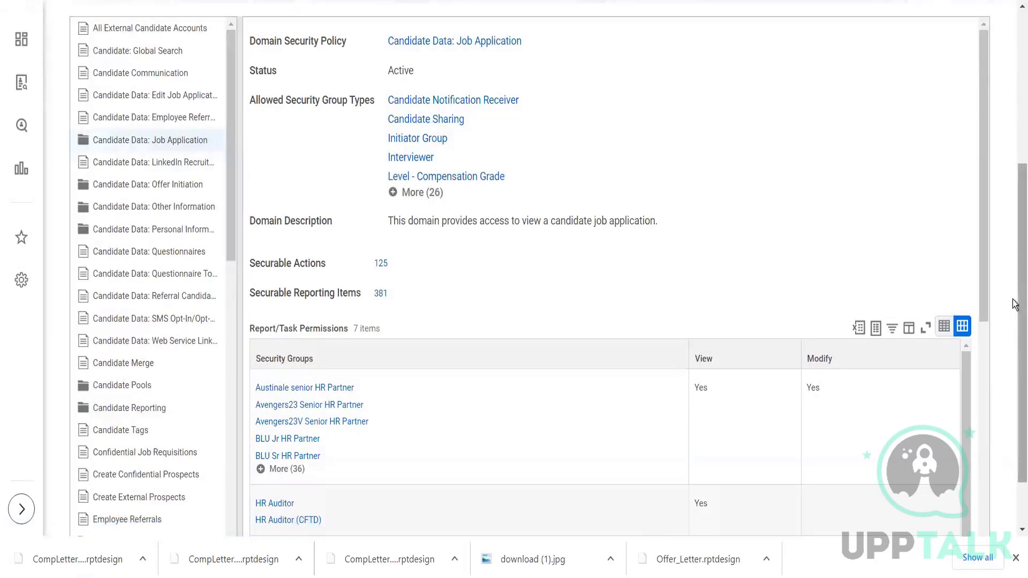
left_click_drag(1016, 298, 1014, 233)
left_click(423, 297)
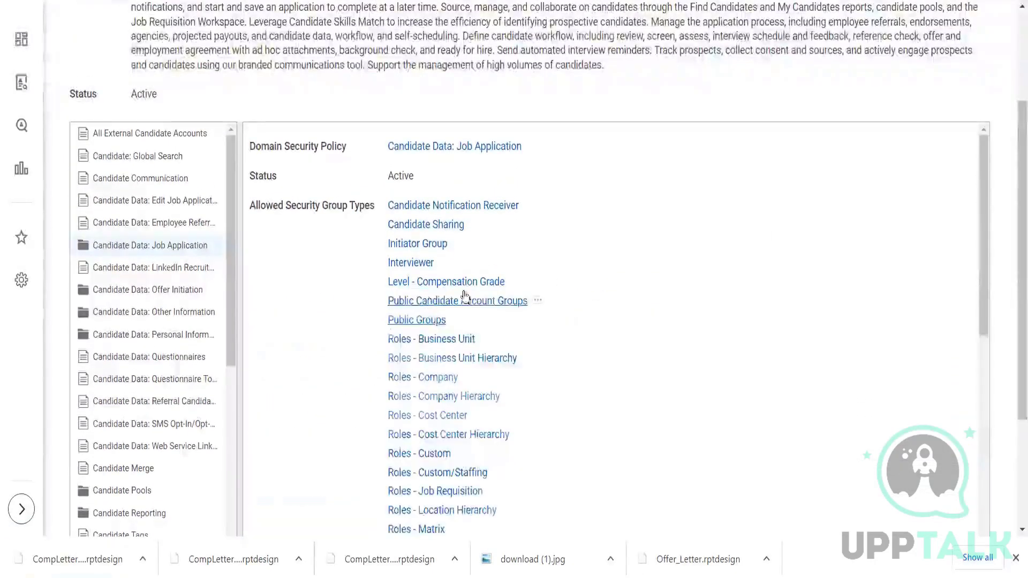
left_click_drag(982, 210, 985, 226)
left_click_drag(989, 85, 990, 80)
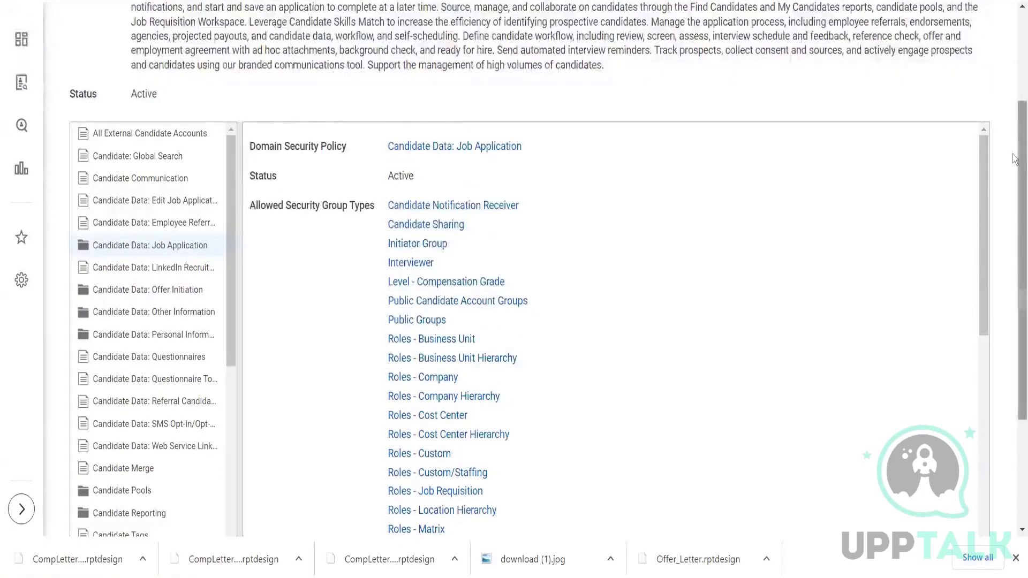
Search for "view sec group" and open the View Security Group task.
left_click_drag(1015, 158, 1013, 59)
left_click(538, 25)
type("manager")
key("BackSpace")
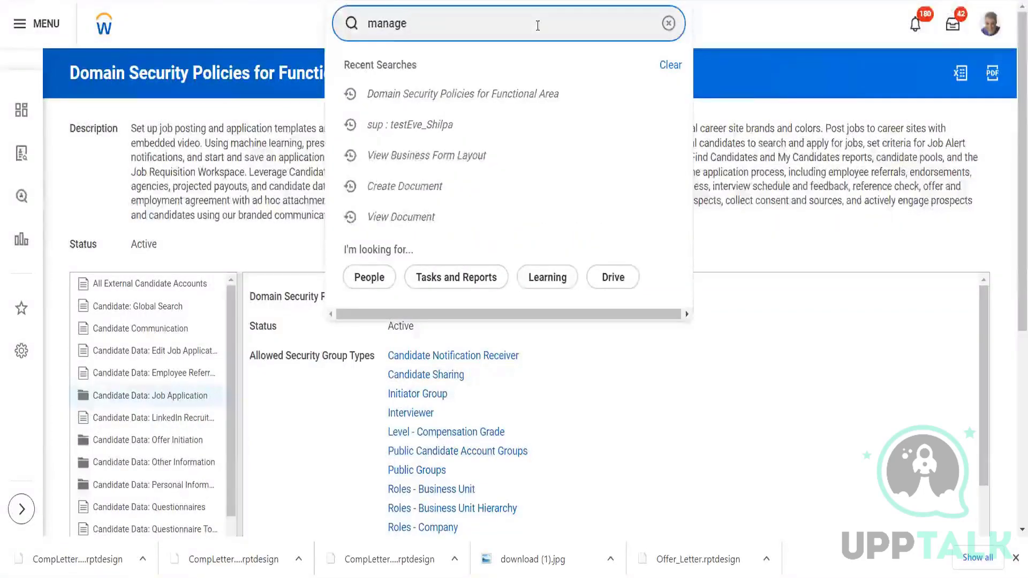
key("BackSpace")
key("BackSpace")
key("BackSpace")
key("BackSpace")
key("BackSpace")
type("view sec group")
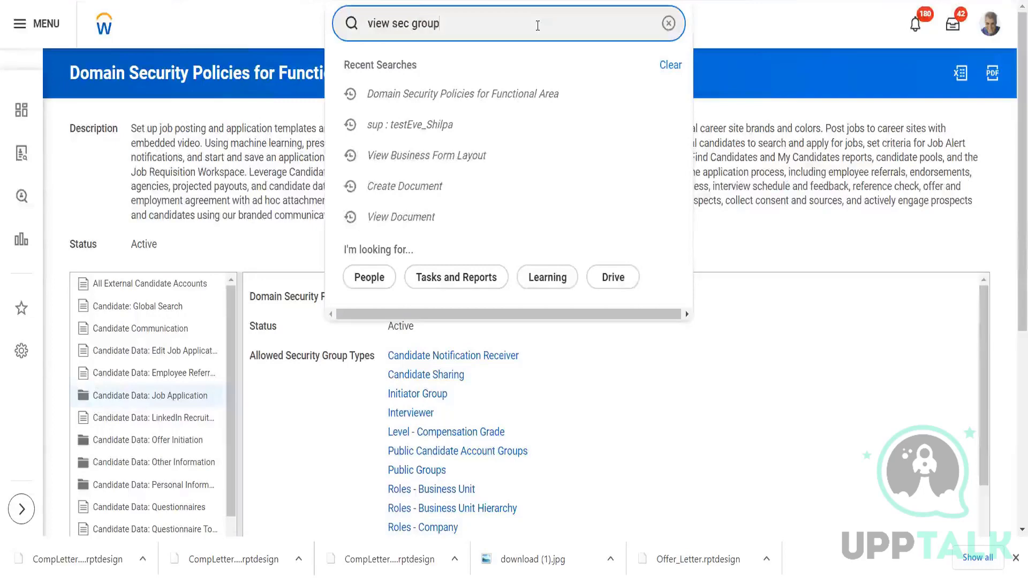
left_click(489, 67)
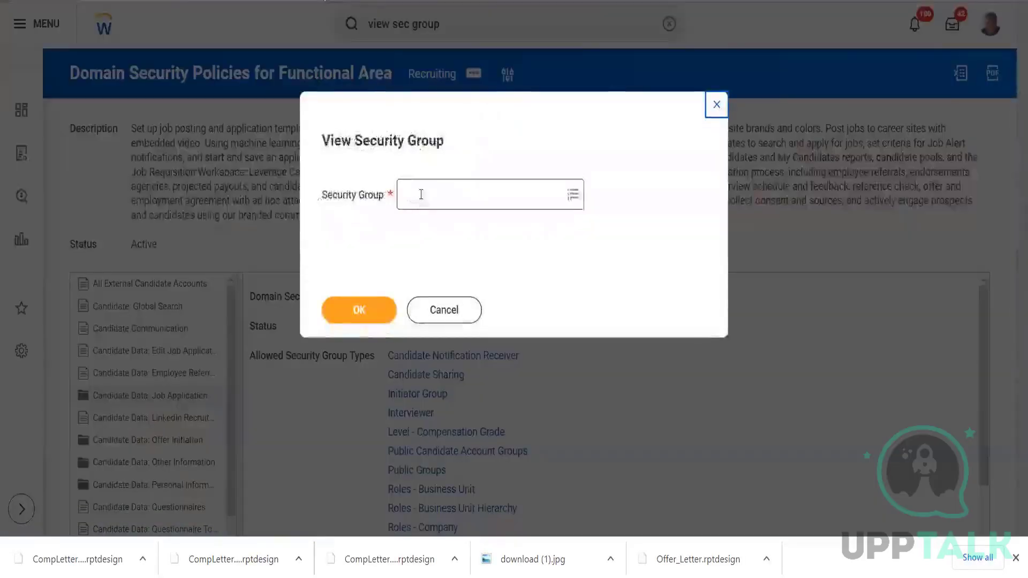
Choose the Manager security group and open its details.
left_click(421, 195)
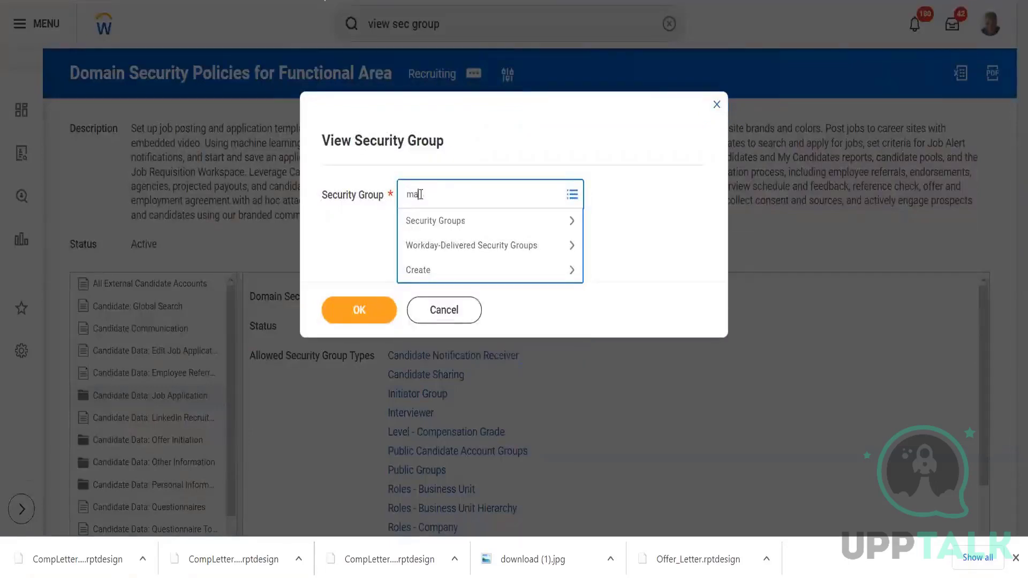
type("manager")
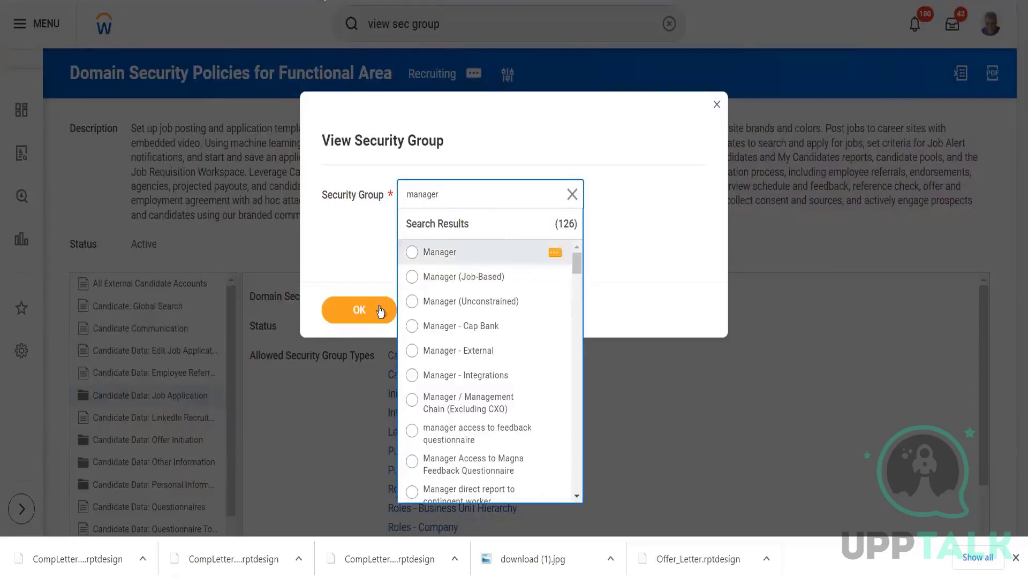
left_click(364, 312)
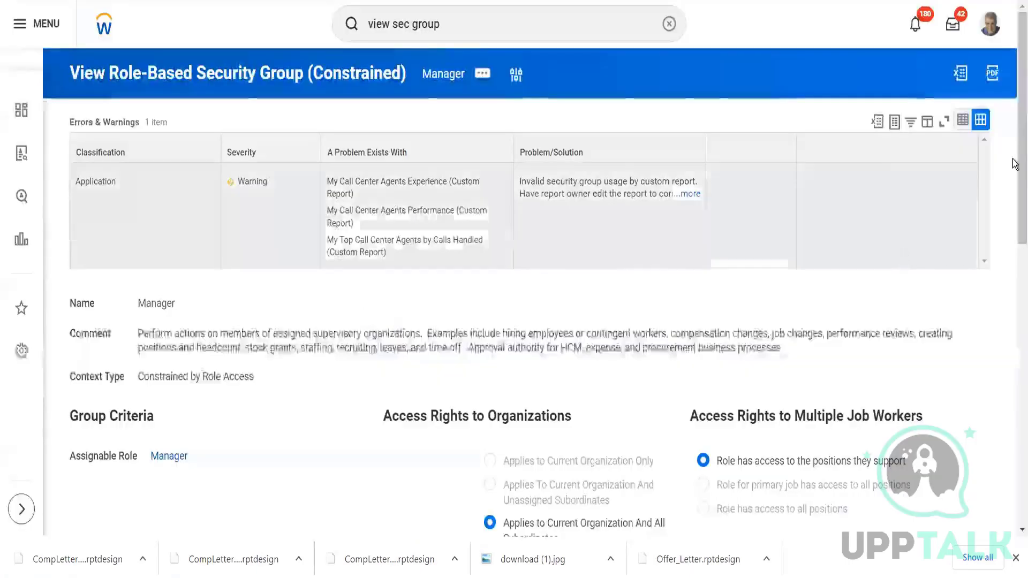
Review the Manager group's business process security policy permissions, filtered to the Recruiting functional area.
left_click_drag(1013, 160, 1013, 79)
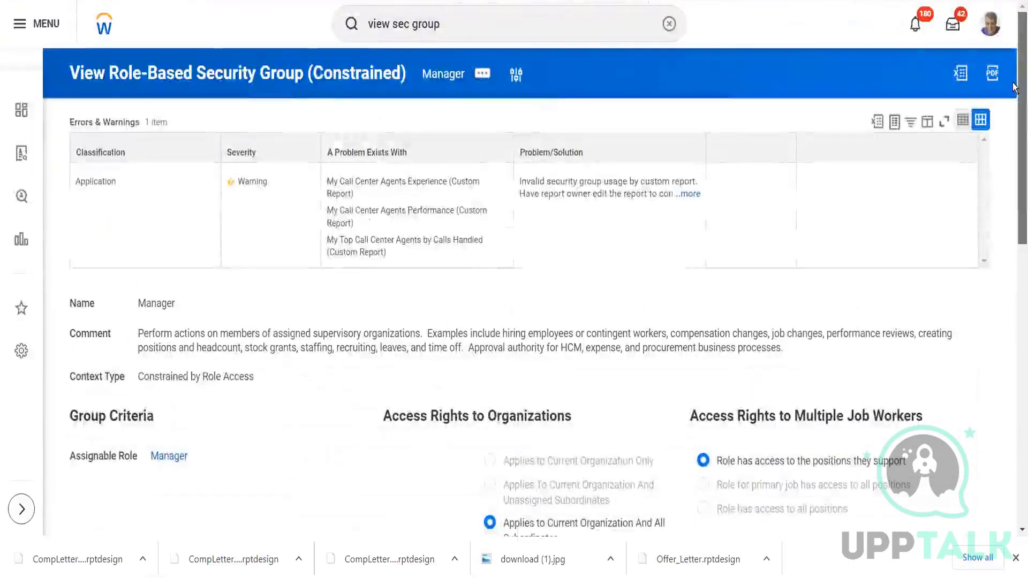
left_click_drag(1013, 128, 1013, 423)
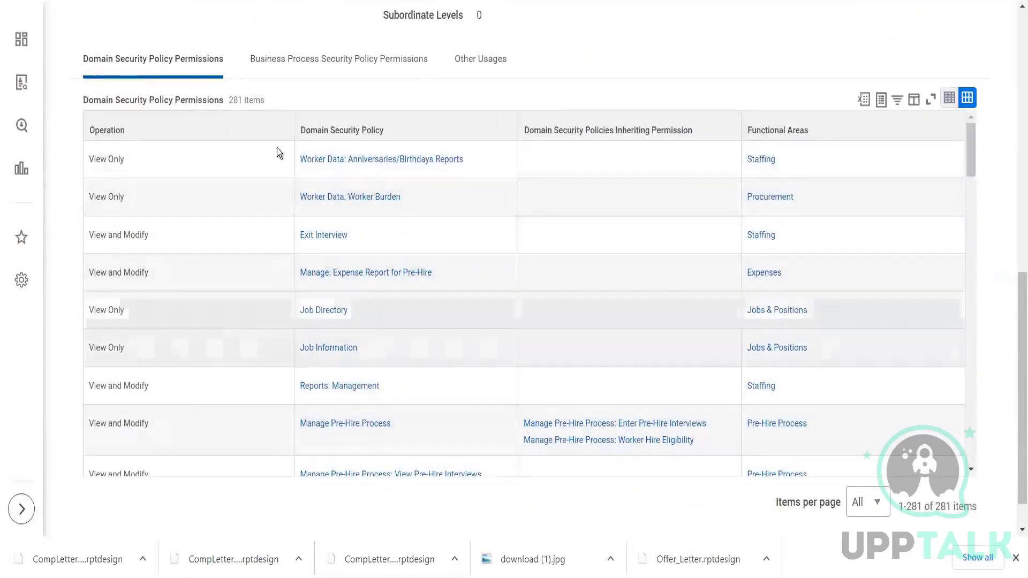
left_click(319, 73)
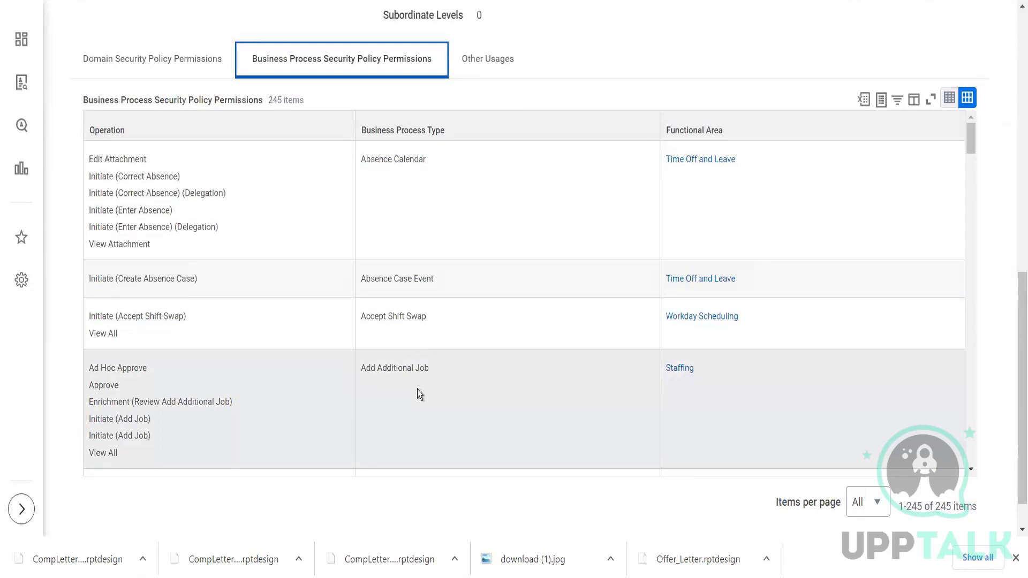
left_click(833, 125)
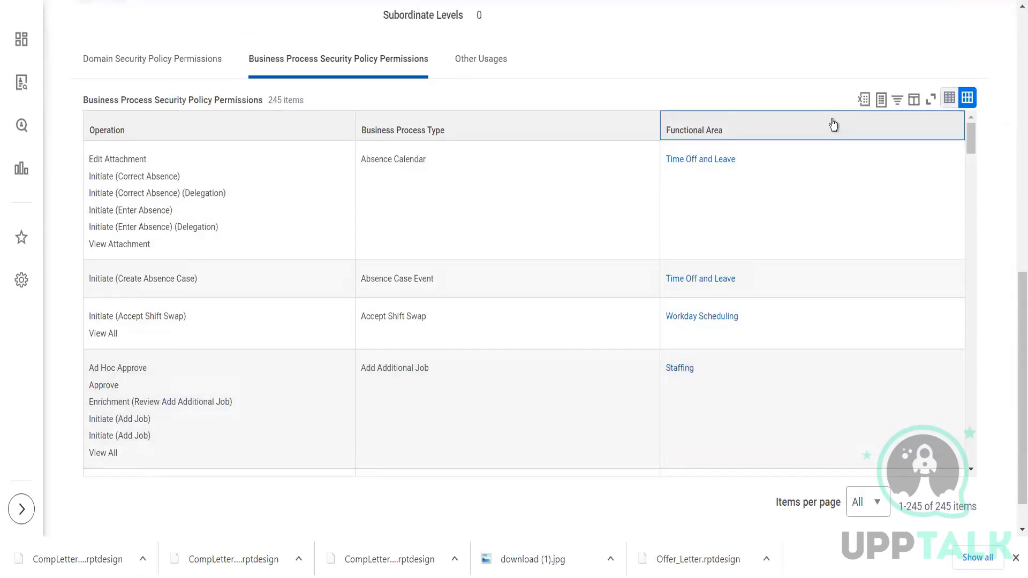
left_click(725, 328)
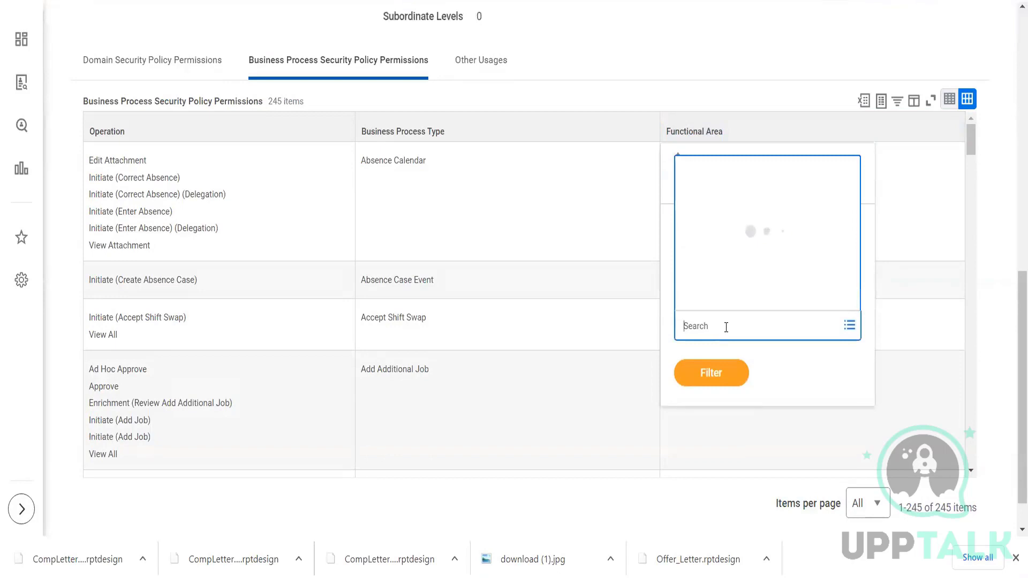
type("recruit")
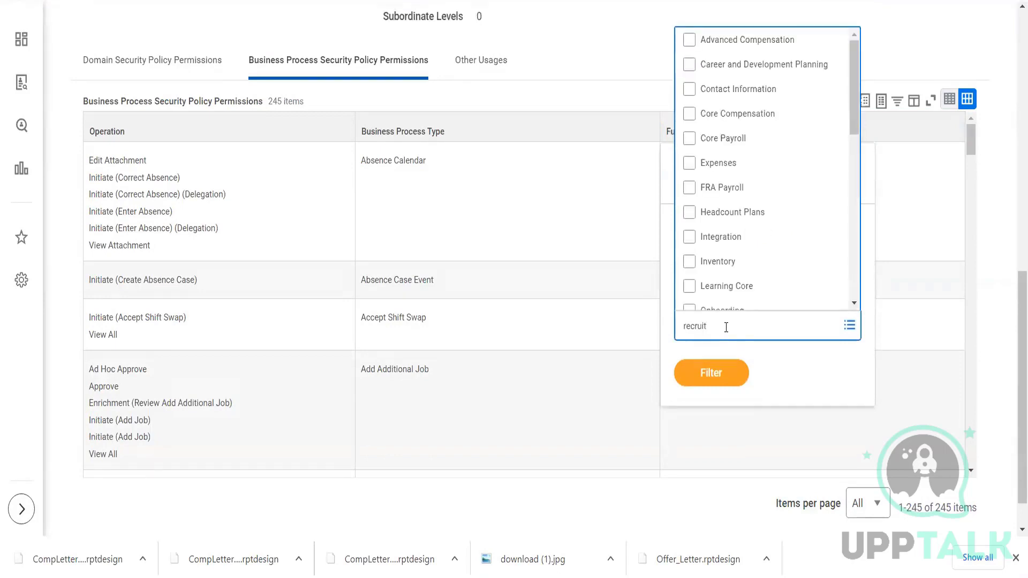
key("Return")
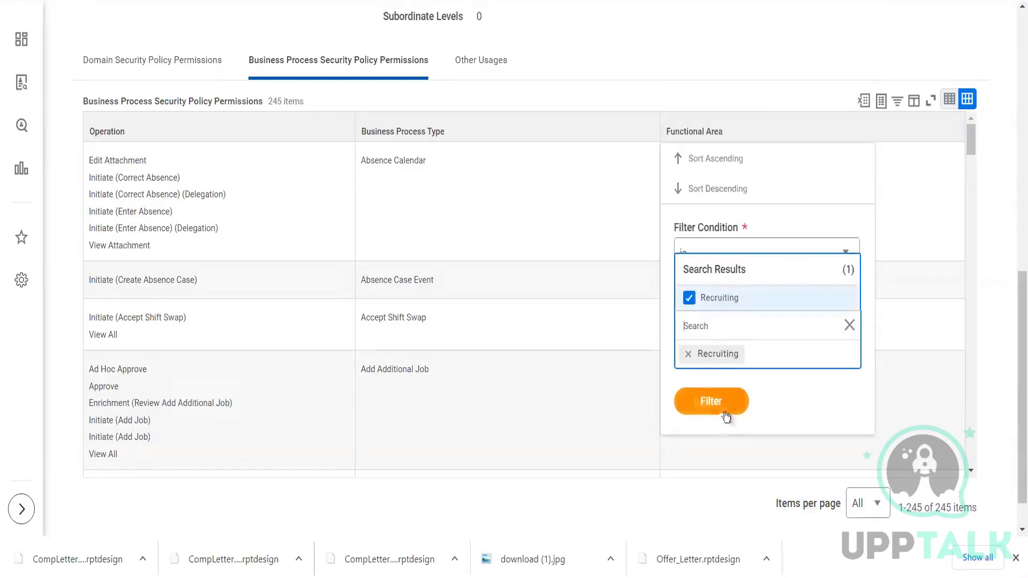
left_click(724, 403)
left_click(718, 372)
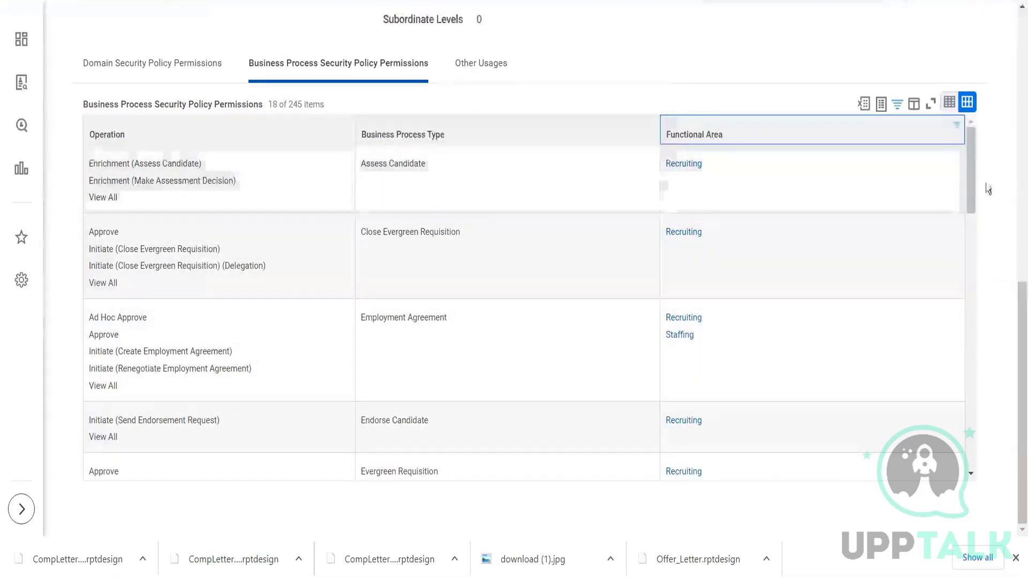
left_click_drag(969, 172, 980, 388)
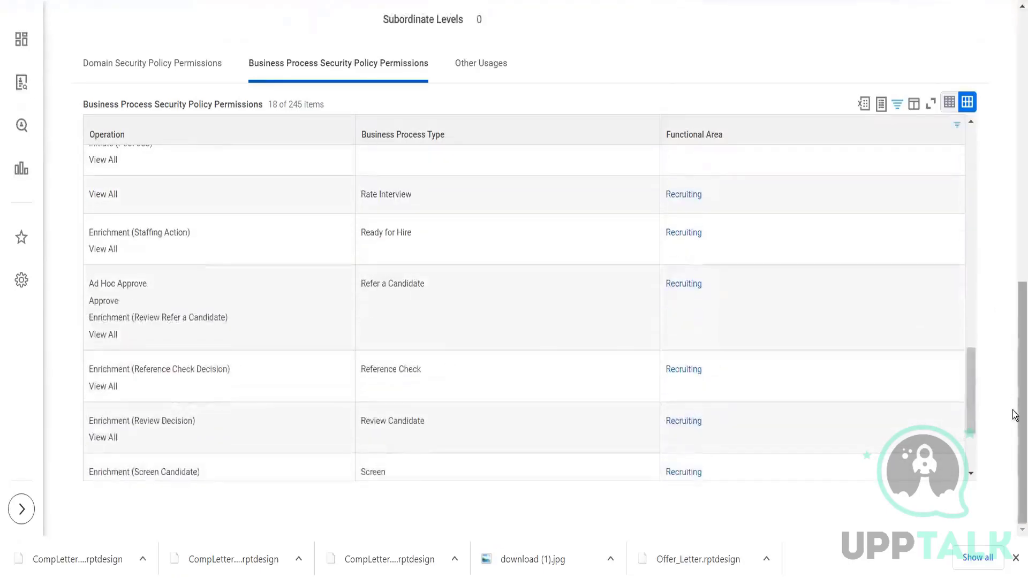
Open the group's Manager assignable role and review its current role assignments.
scroll(1014, 415, "up", 10)
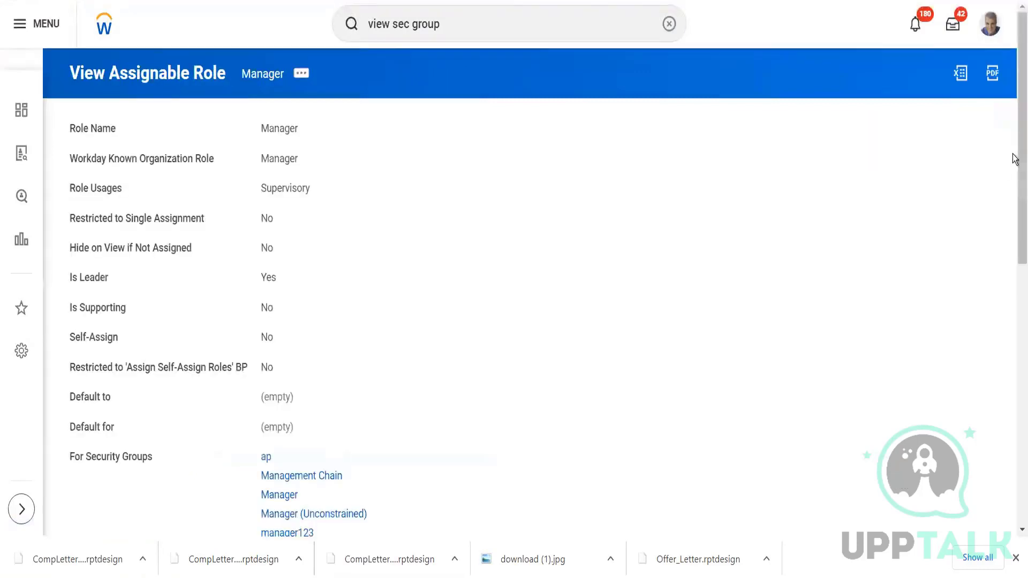
left_click_drag(1014, 159, 1016, 427)
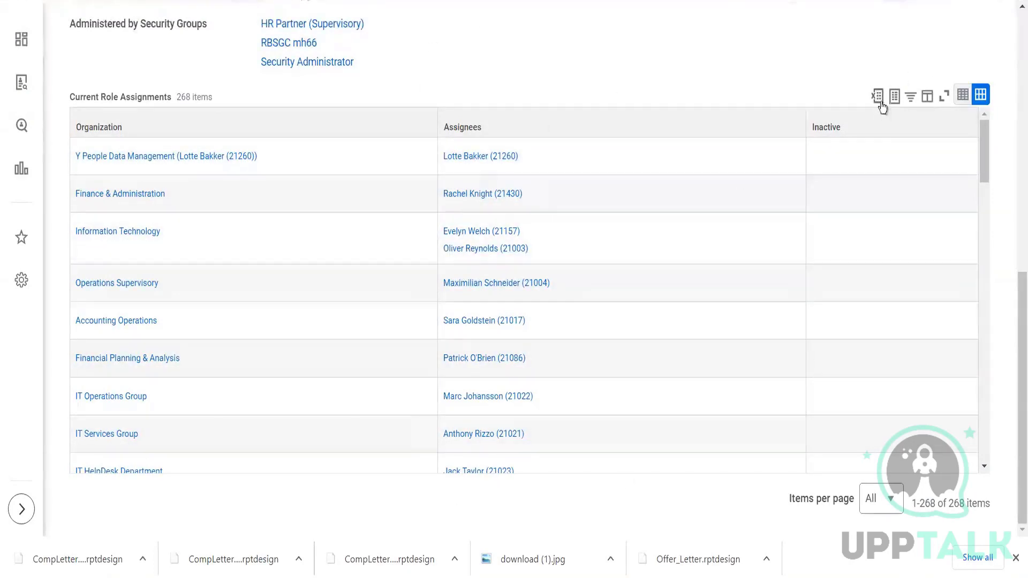
left_click_drag(1019, 341, 1007, 48)
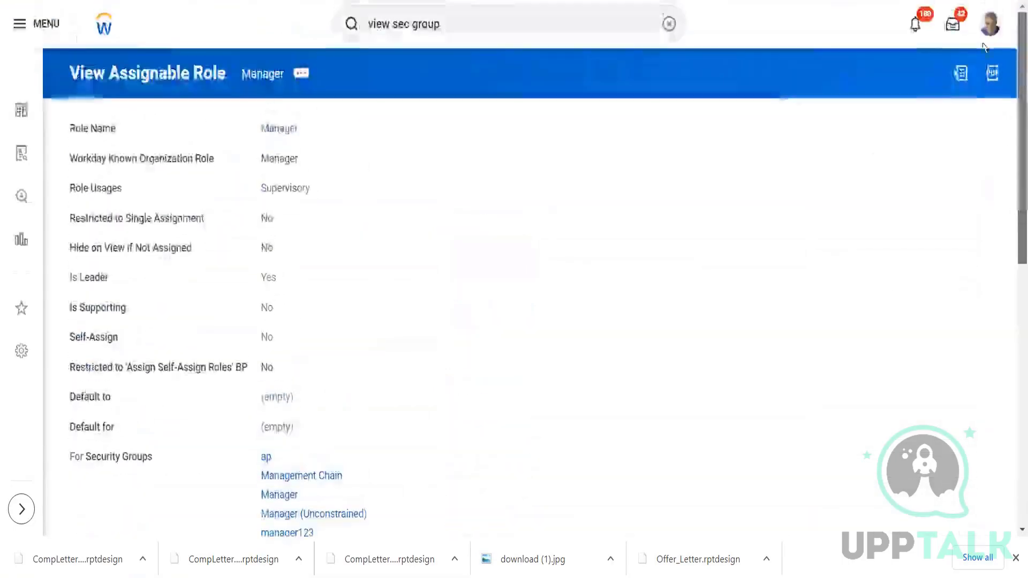
Search for "sup : test" and open the Testing supervisory organization.
left_click(459, 23)
key("BackSpace")
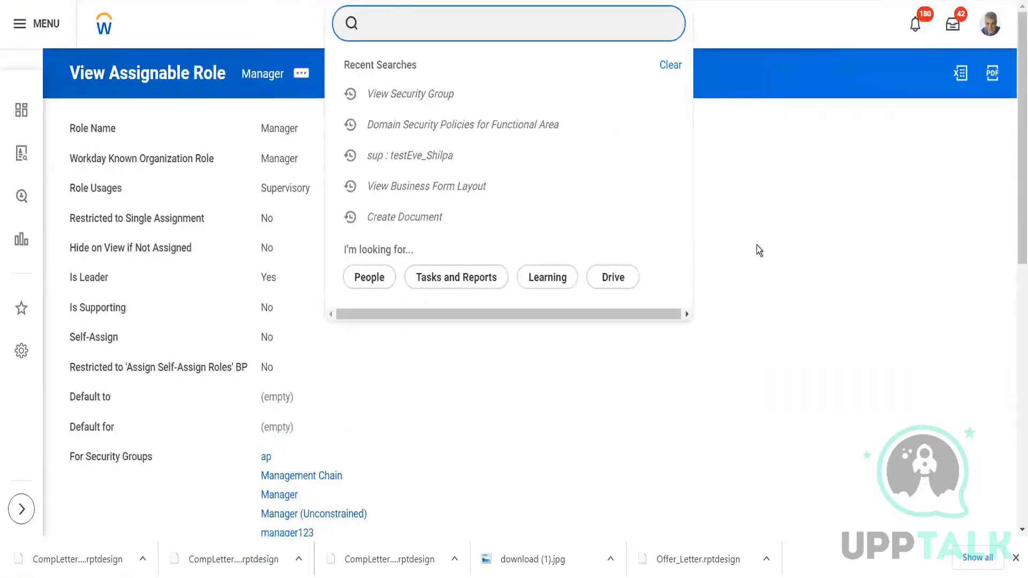
left_click(785, 245)
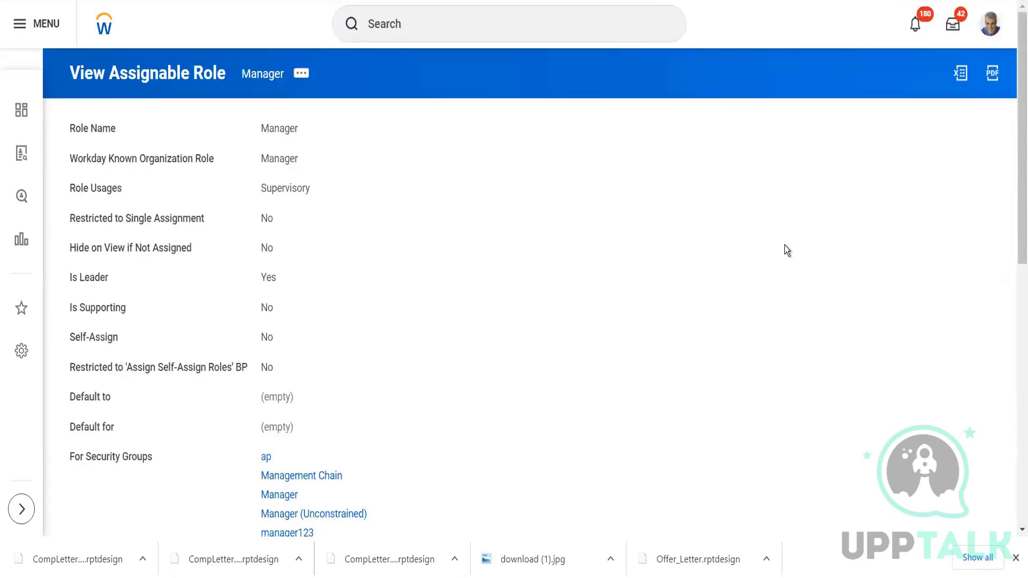
left_click(430, 23)
type("sup : test")
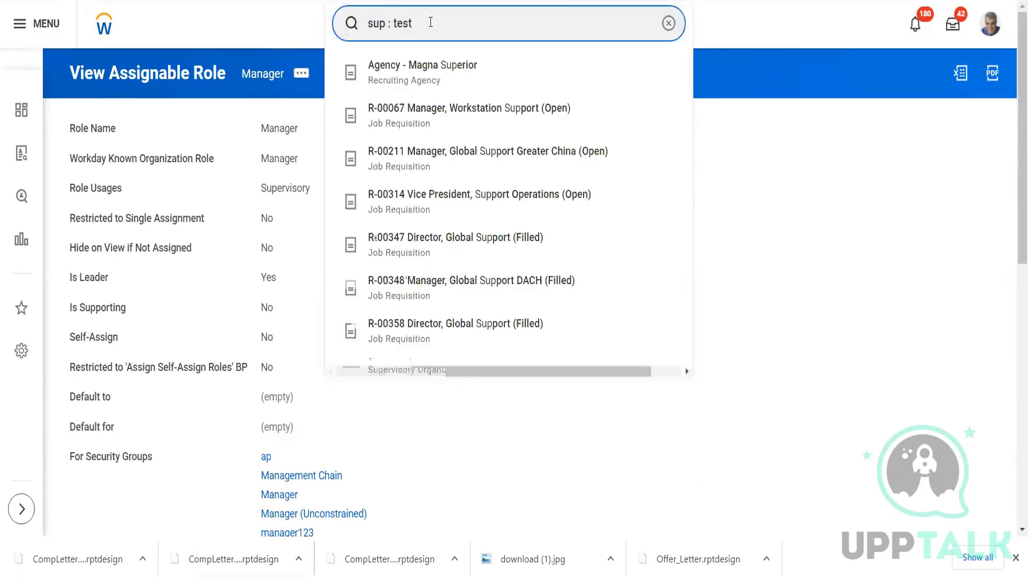
left_click(423, 117)
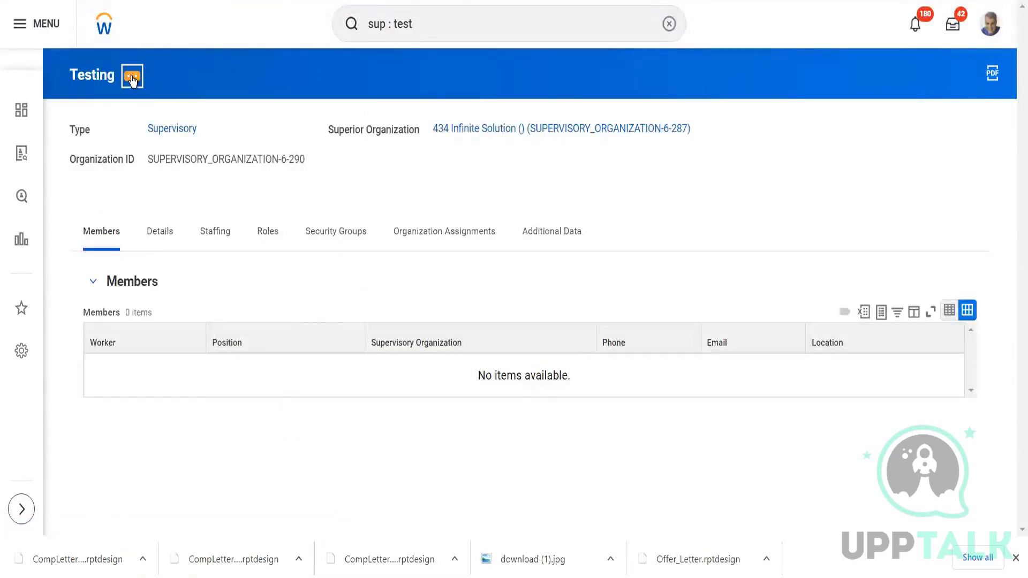
left_click(132, 79)
mouse_move(223, 239)
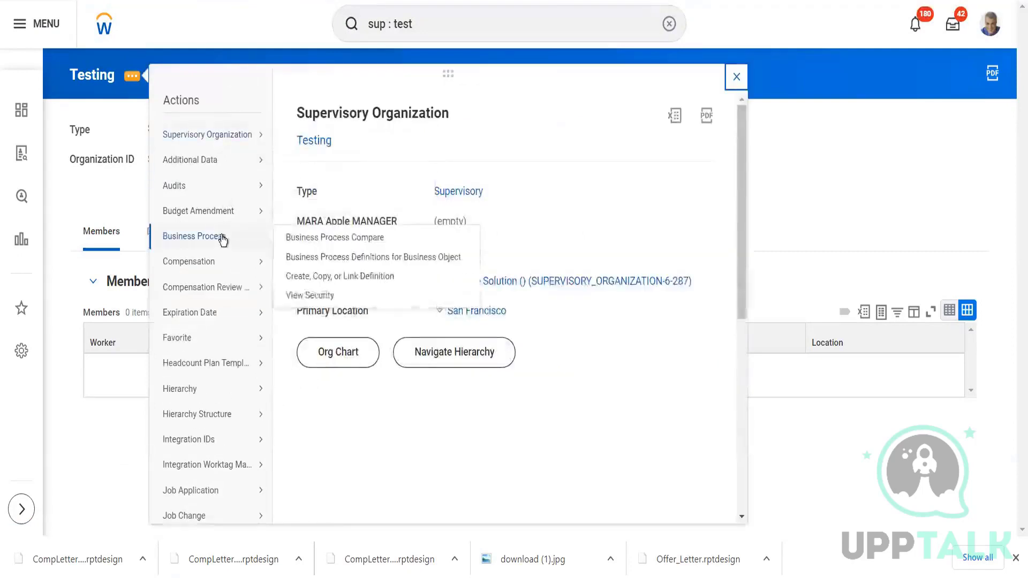
left_click(313, 277)
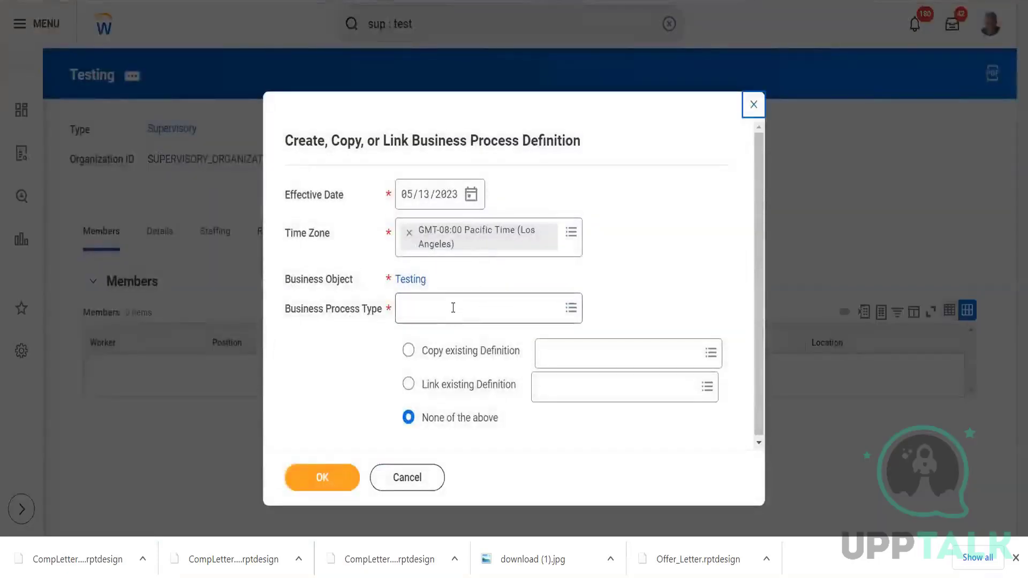
left_click(453, 308)
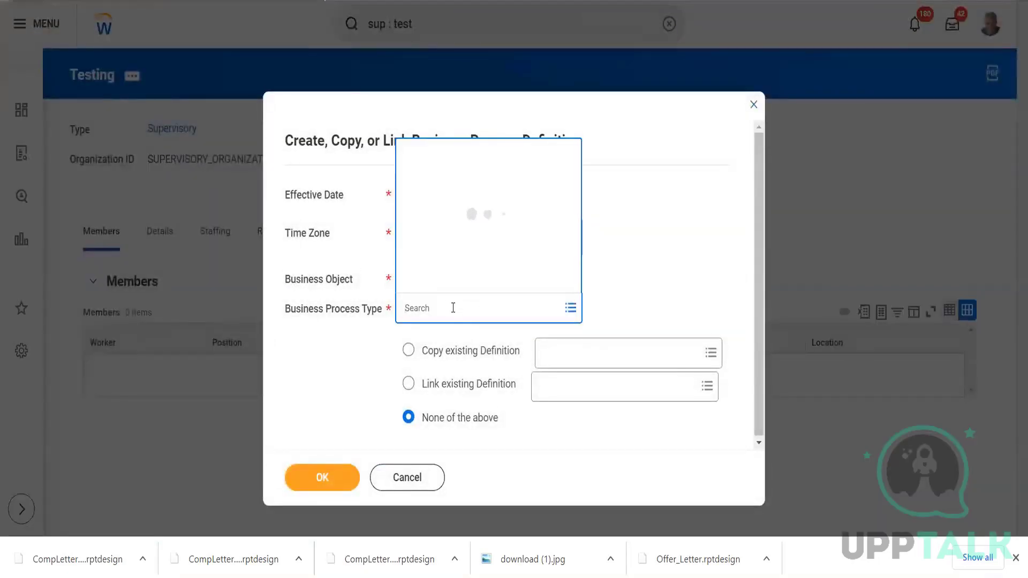
type("job req")
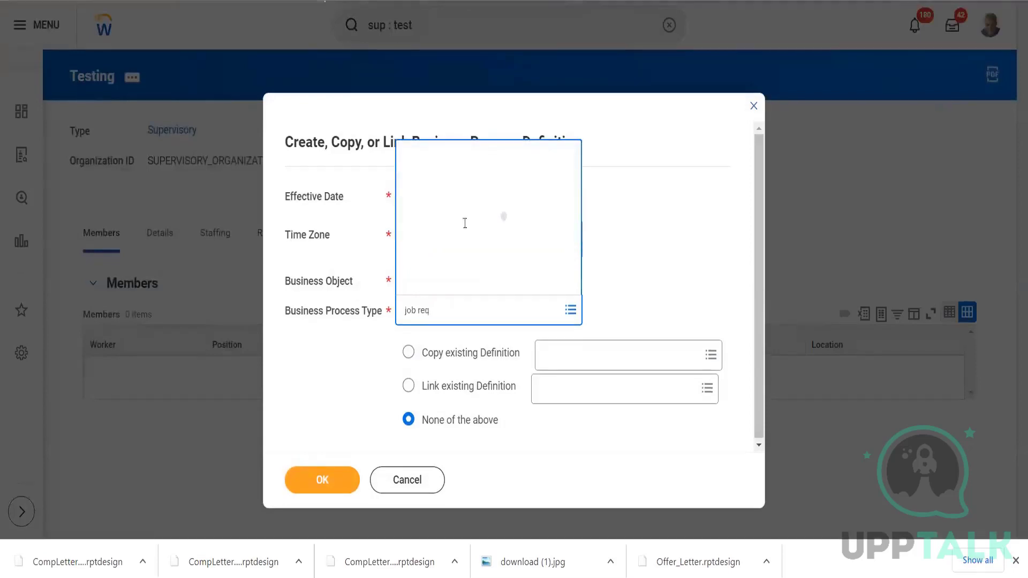
left_click(457, 76)
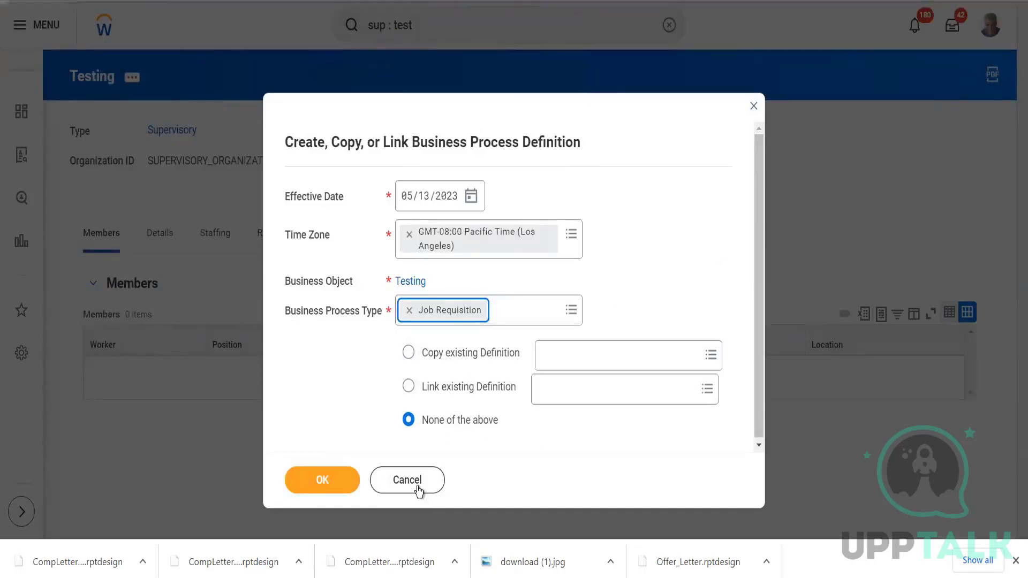
left_click(402, 483)
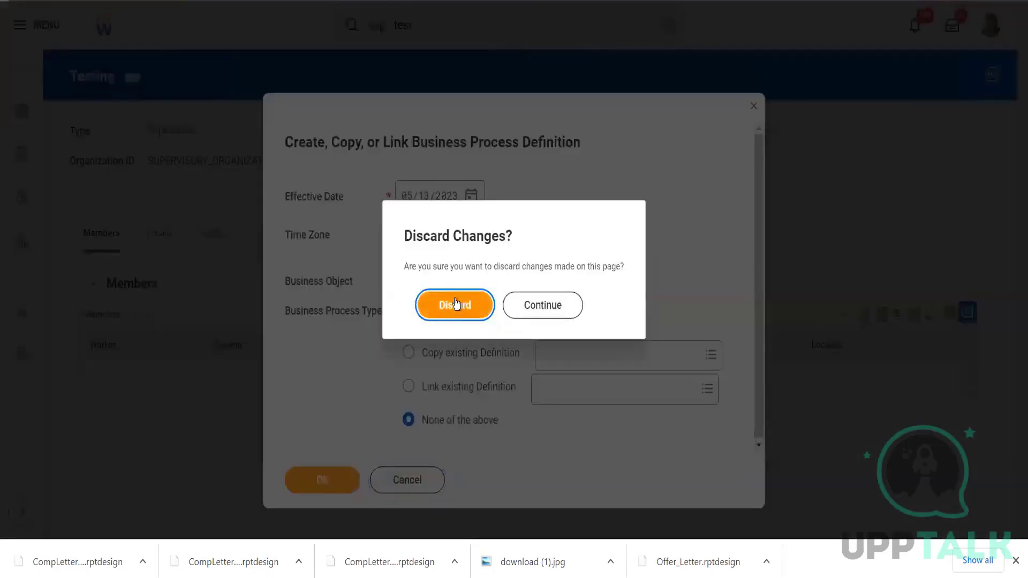
left_click(456, 303)
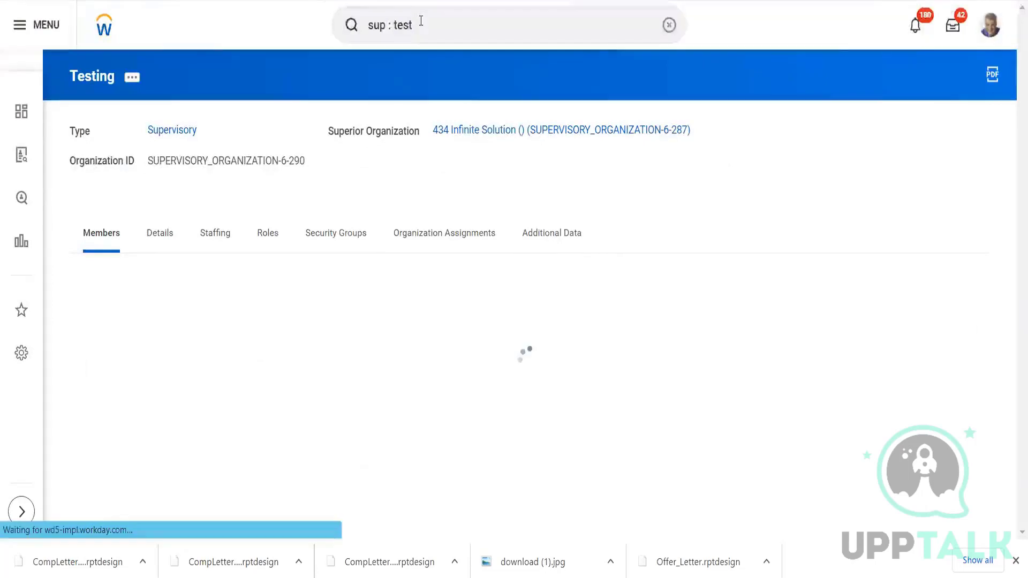
Search for "bus proc poli" and open the Business Process Security Policies for Functional Area report.
left_click(420, 22)
key("BackSpace")
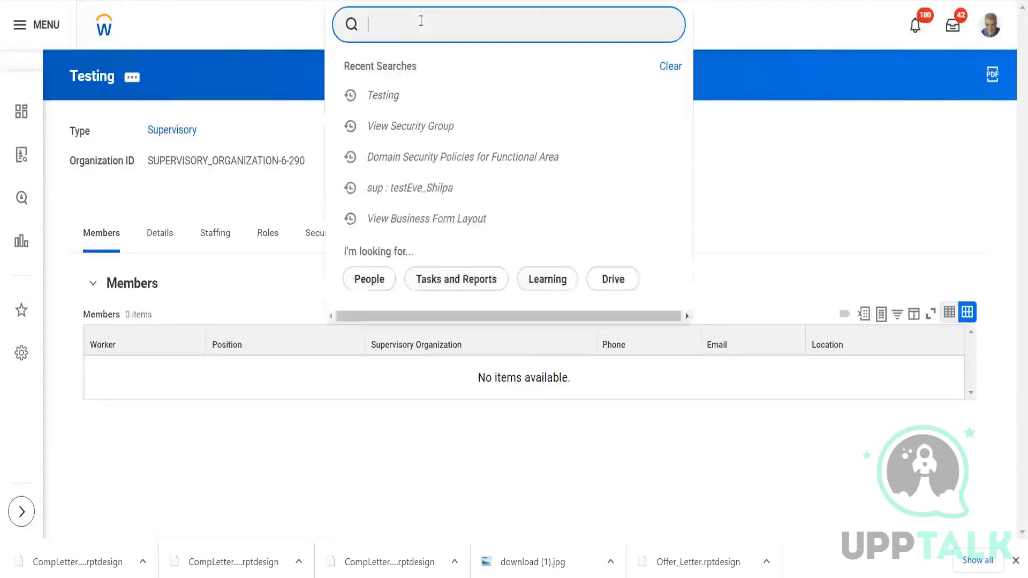
type("bus proc")
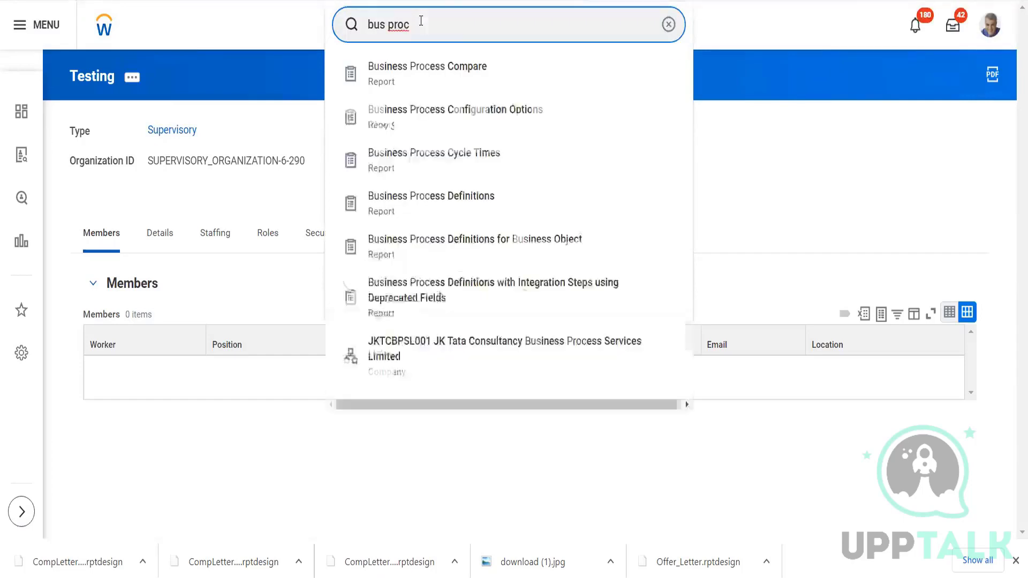
type(" poli")
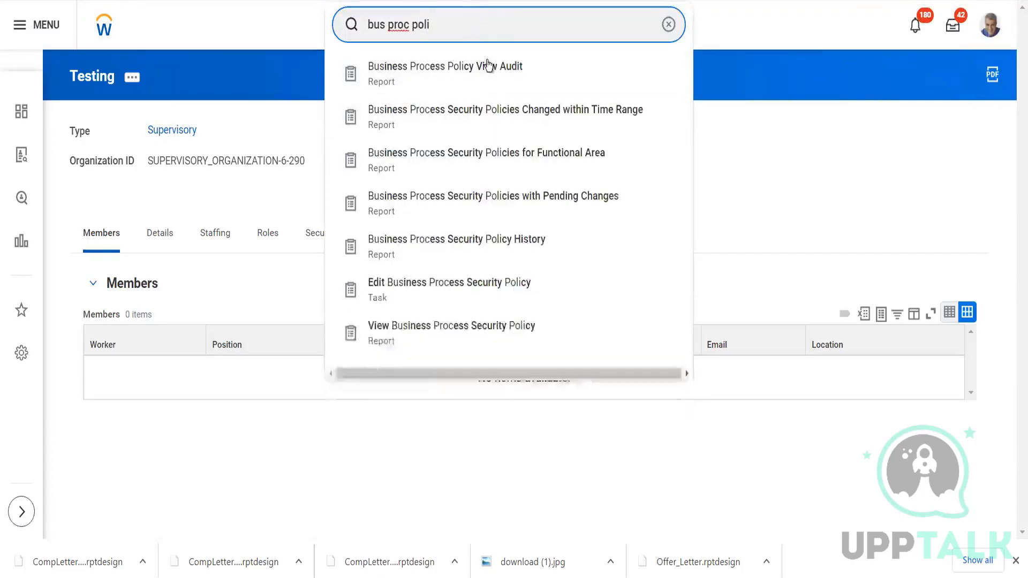
left_click(522, 162)
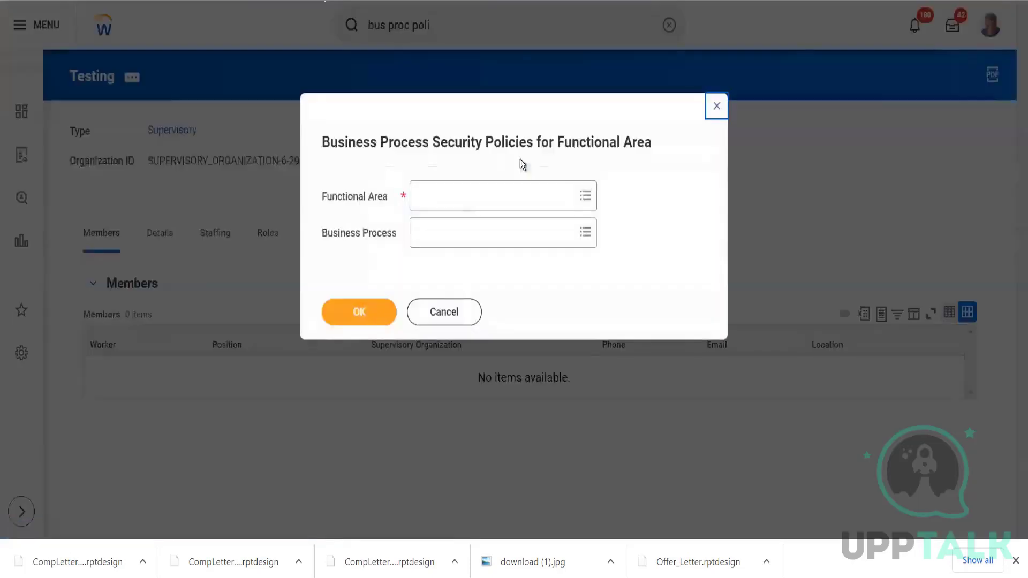
Run the report for the Recruiting functional area, leaving the business process unspecified.
left_click(444, 196)
type("recruit")
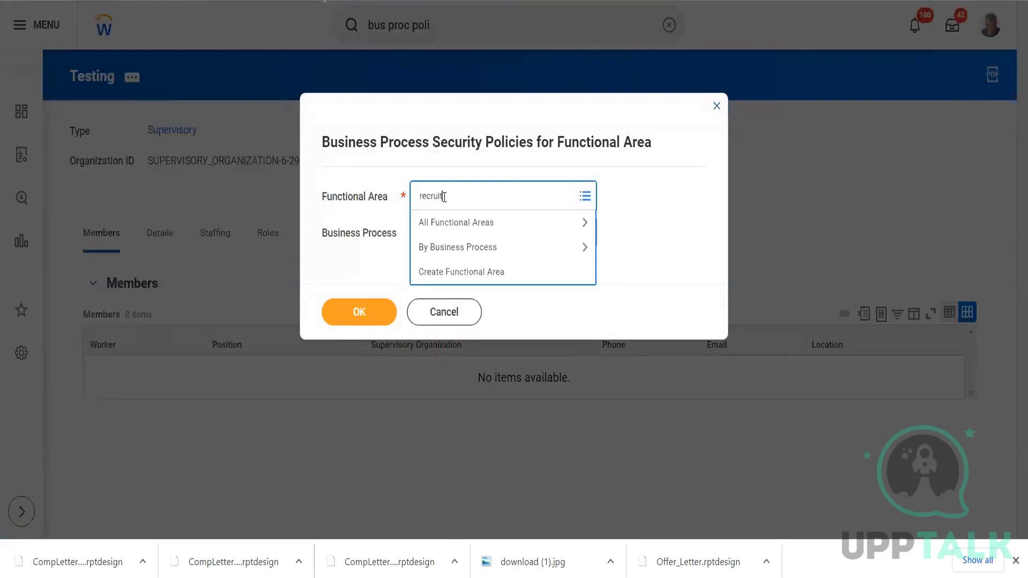
key("Return")
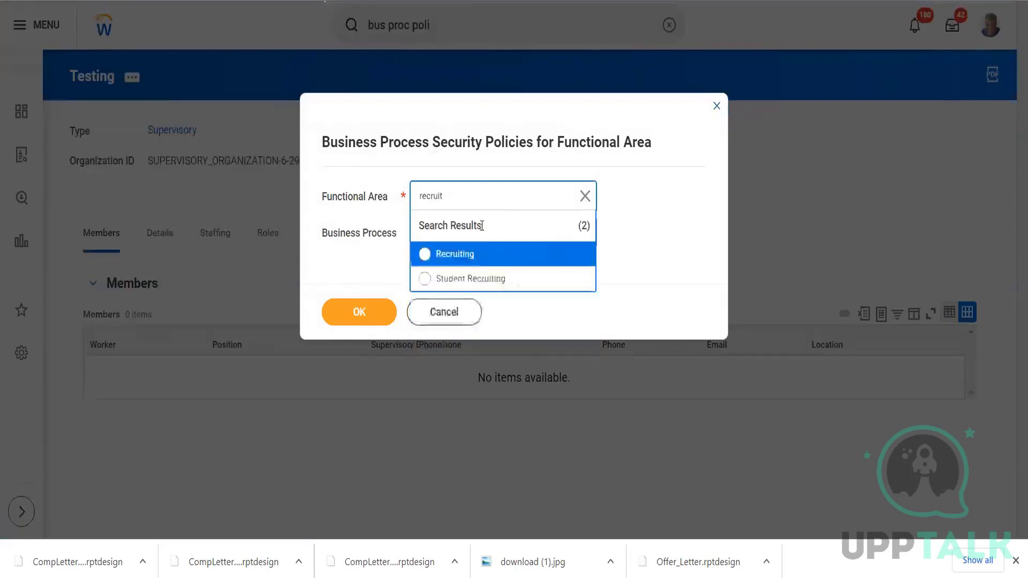
left_click(475, 255)
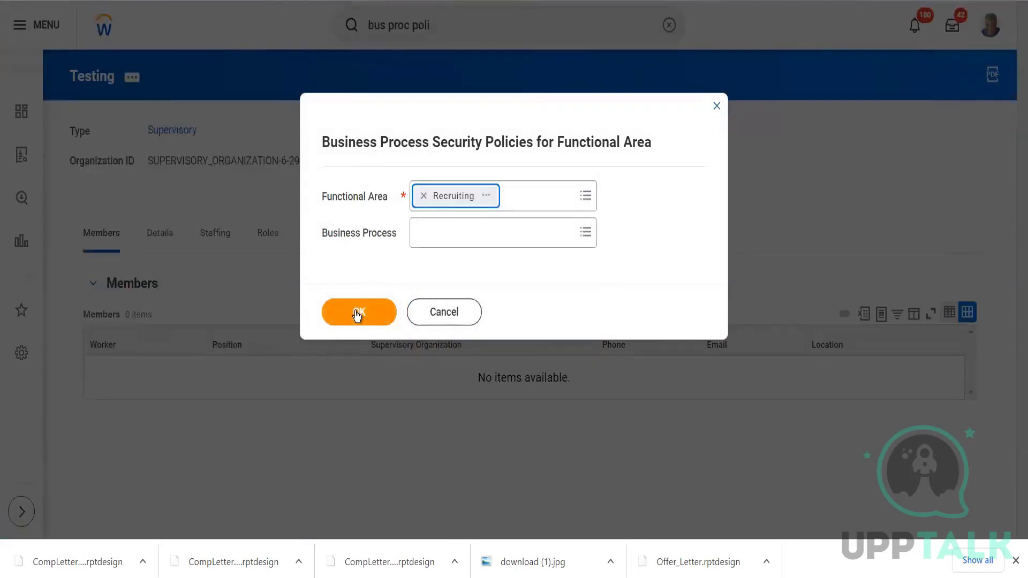
left_click(355, 310)
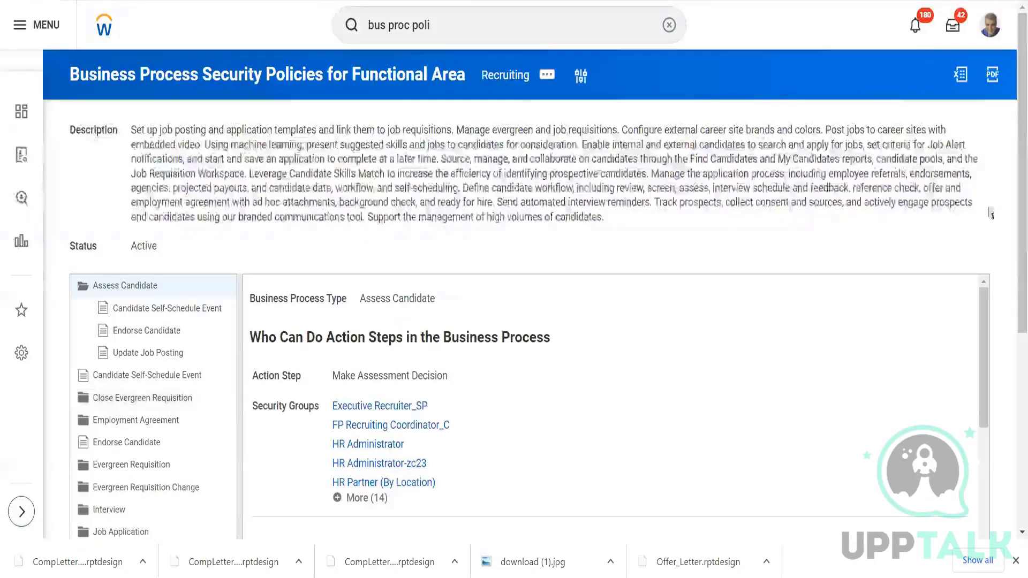
Examine the Recruiting business process security policies, including the security groups allowed in the Job Application process.
scroll(1020, 214, "down", 4)
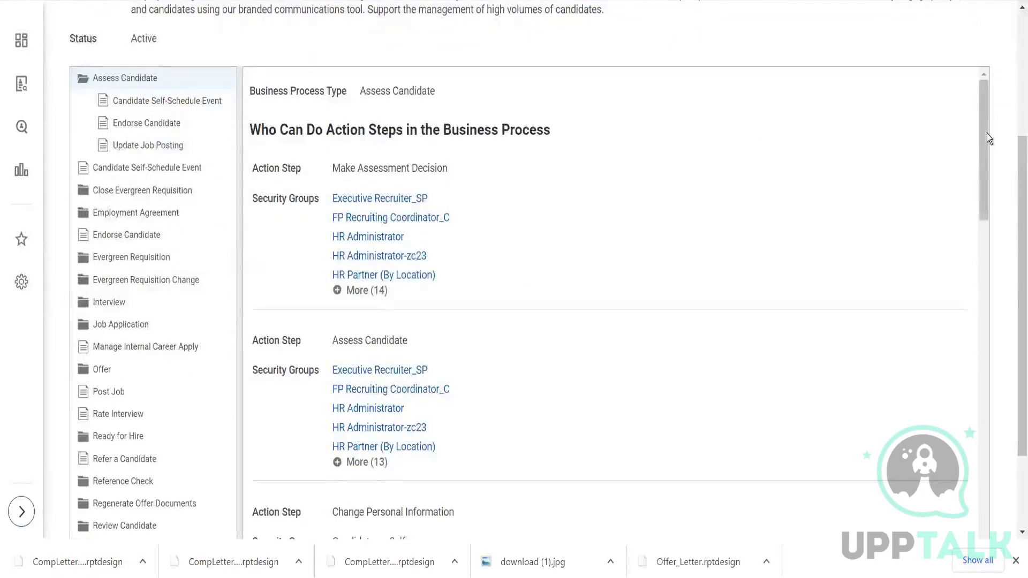
mouse_move(982, 136)
left_mouse_down()
mouse_move(985, 192)
mouse_move(982, 127)
left_mouse_up()
left_click_drag(1018, 179, 1018, 235)
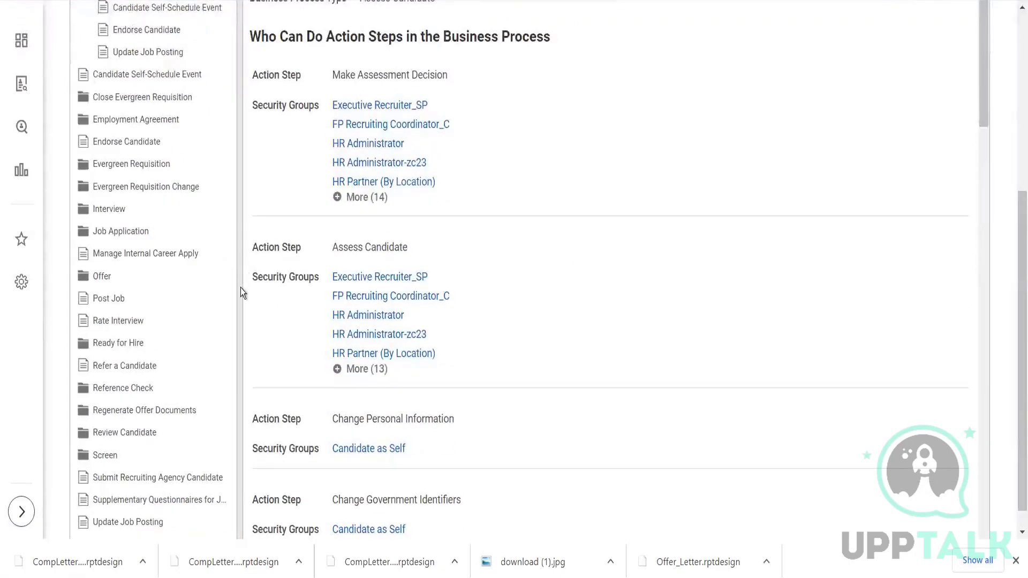
left_click_drag(240, 288, 240, 291)
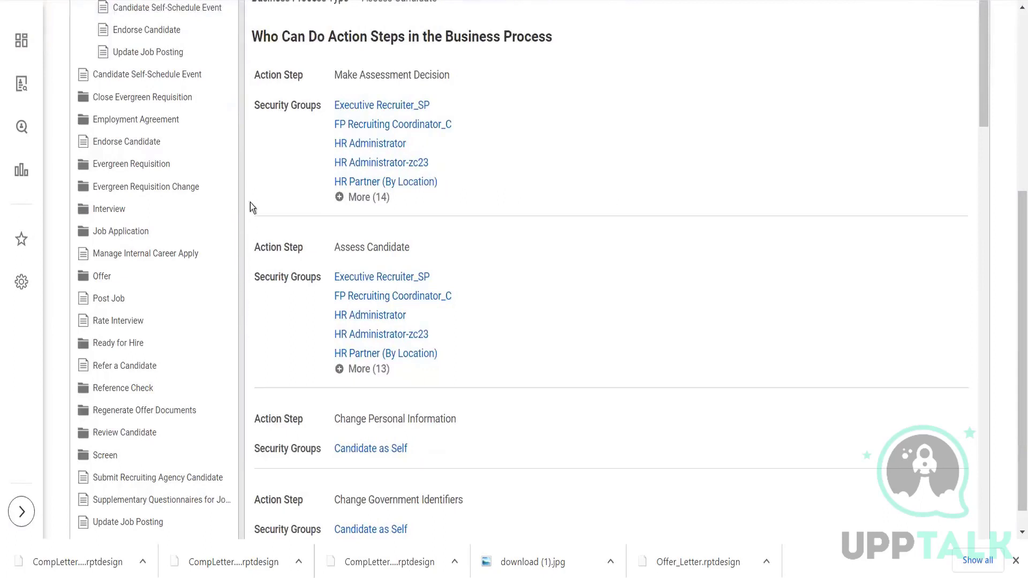
left_click_drag(249, 218, 252, 147)
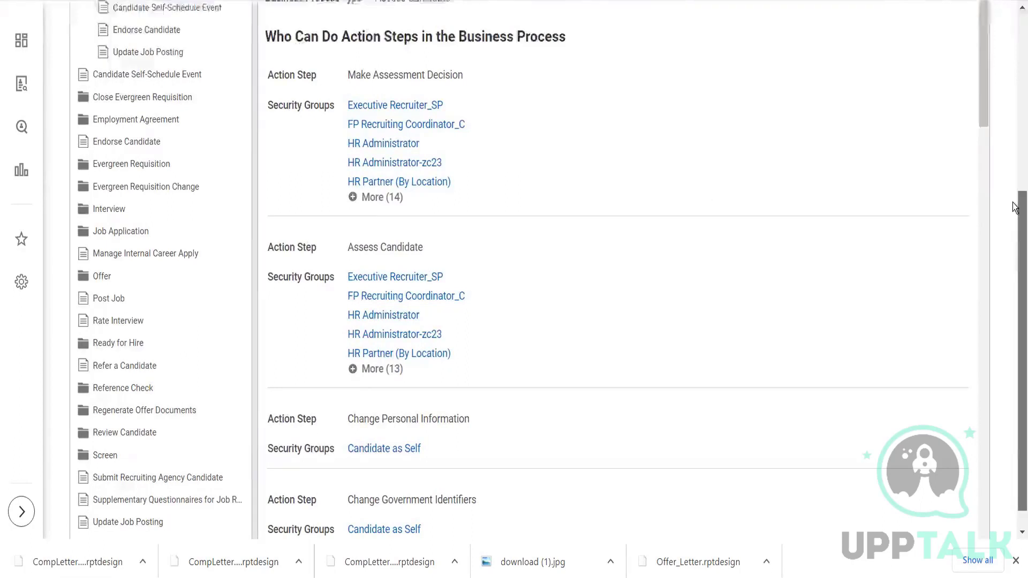
left_click_drag(1015, 246, 1014, 203)
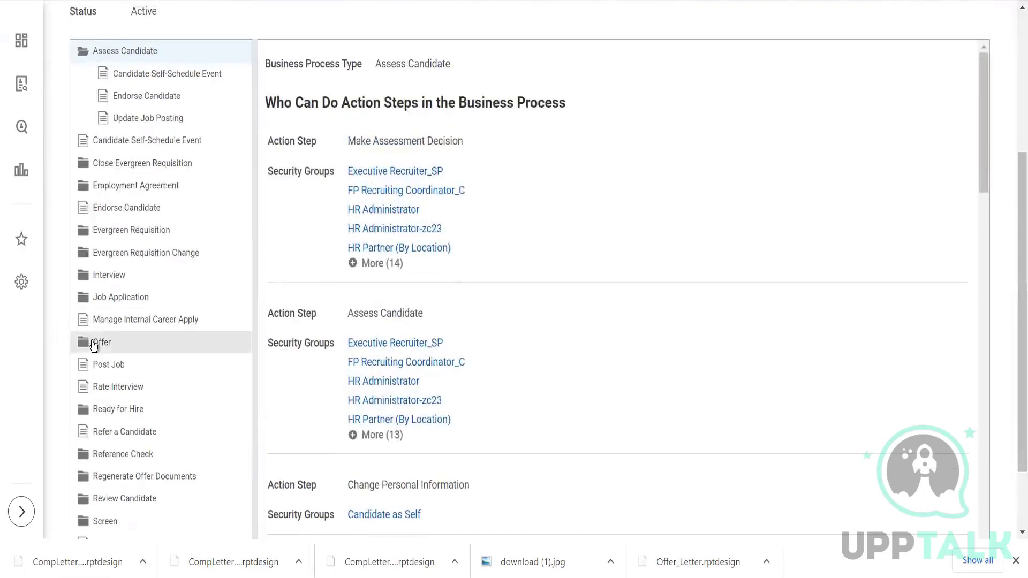
left_click(105, 301)
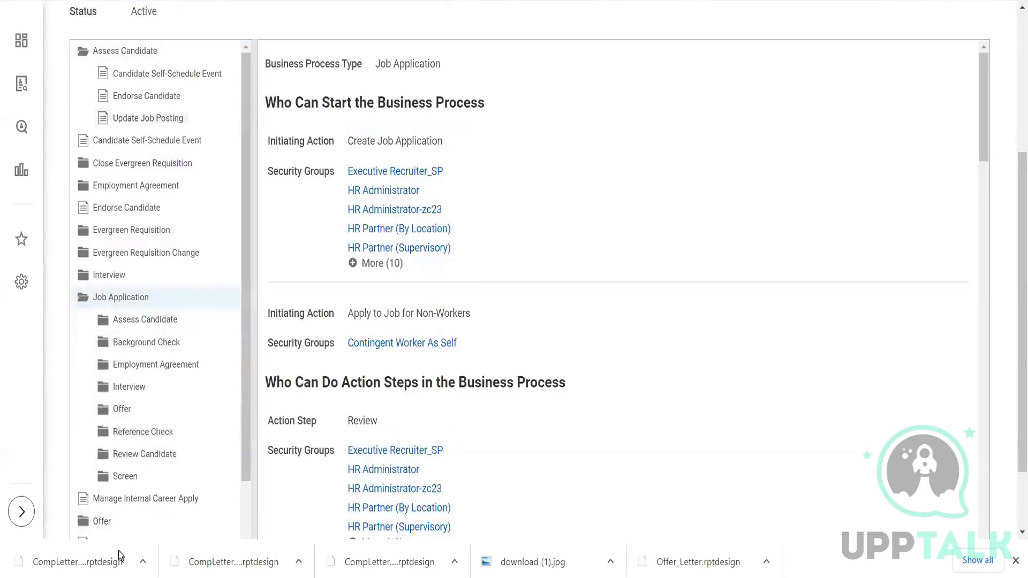
left_click_drag(1019, 185, 991, 2)
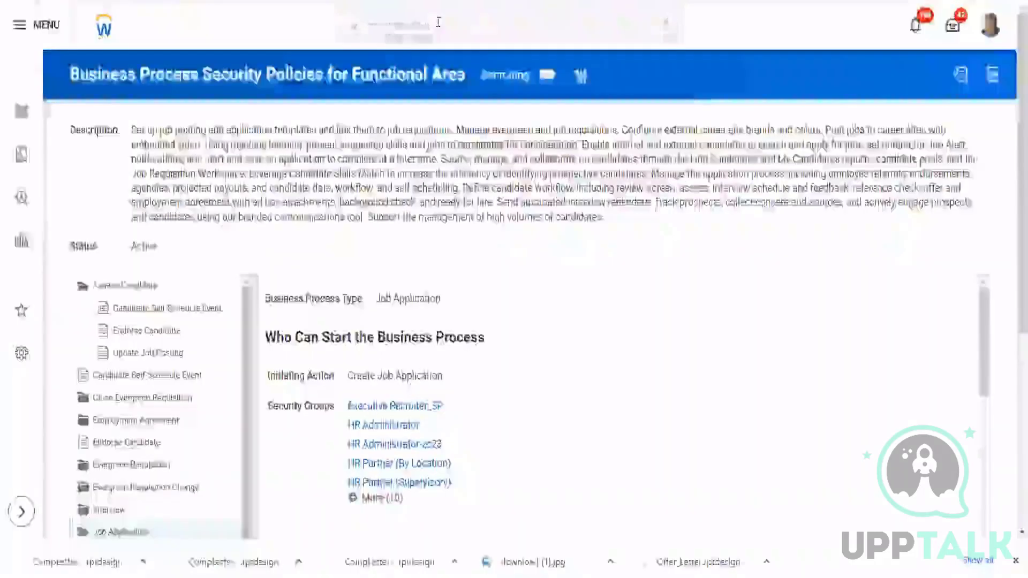
Search for "create extern" and open the Create External Career Site task.
left_click(438, 22)
key("BackSpace")
type("create extern")
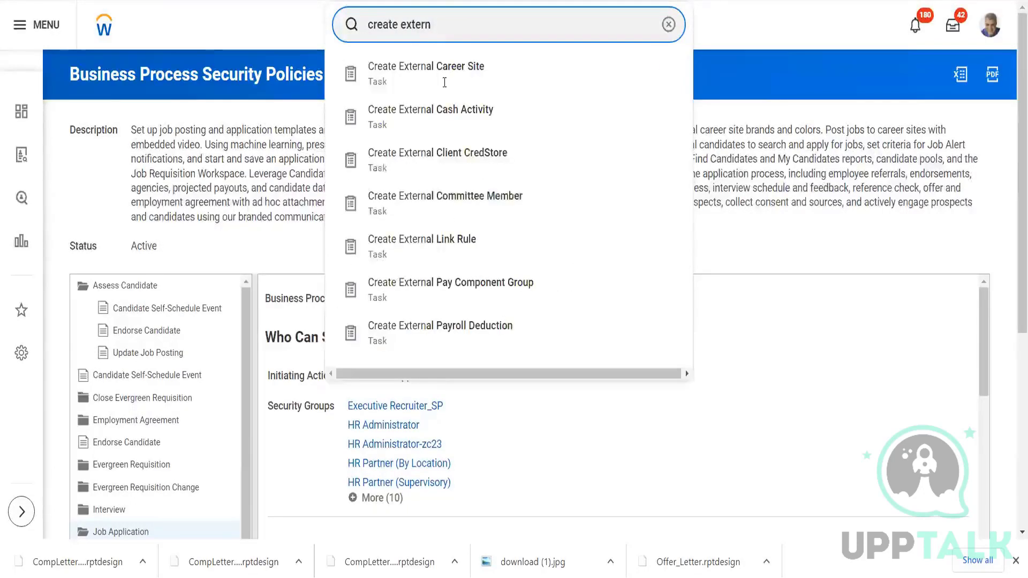
left_click(444, 84)
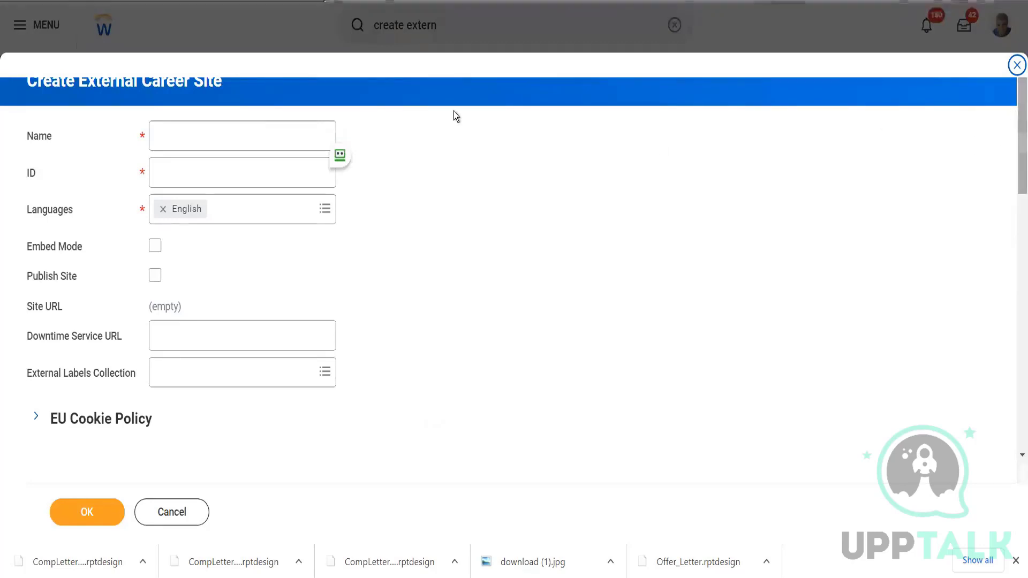
Enter a test name for the new external career site.
left_click(202, 138)
left_click_drag(81, 83, 186, 90)
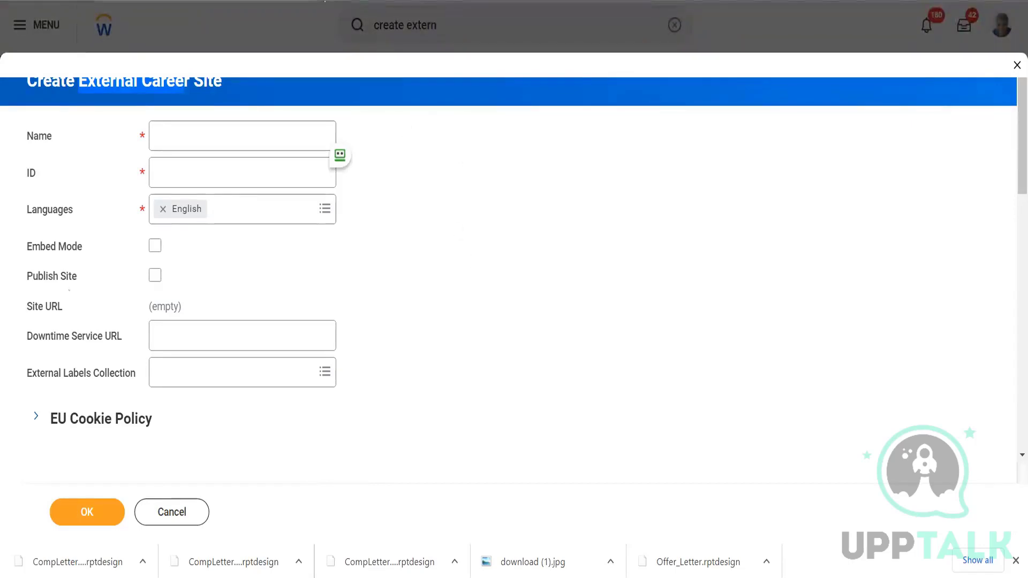
left_click(210, 138)
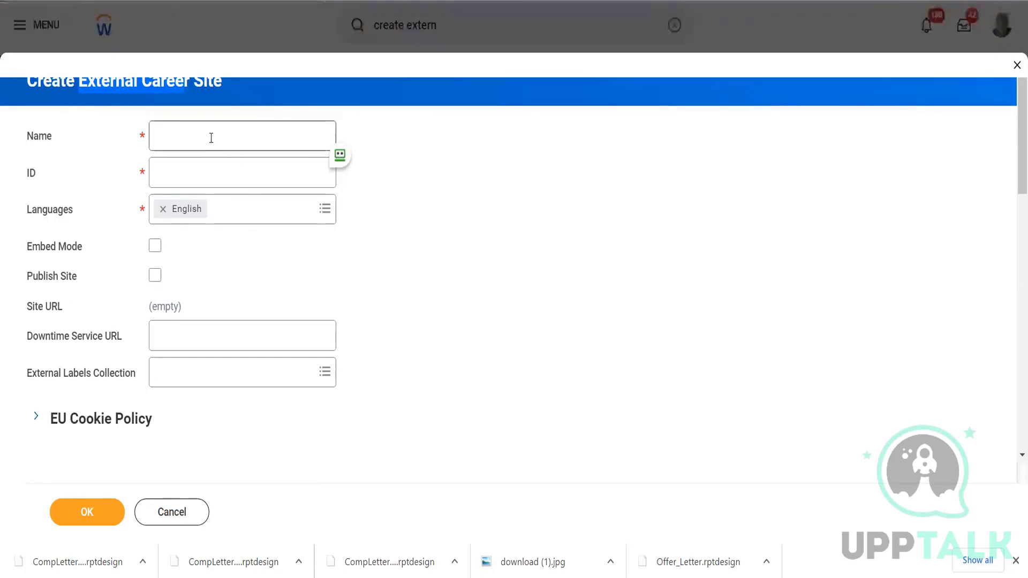
type("Test")
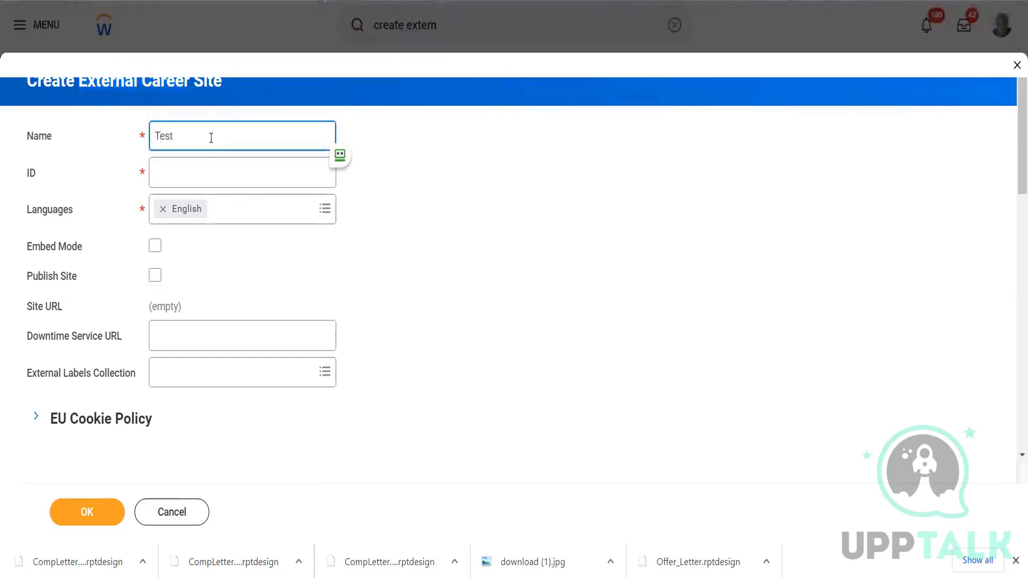
type("_ShilpaWeekend")
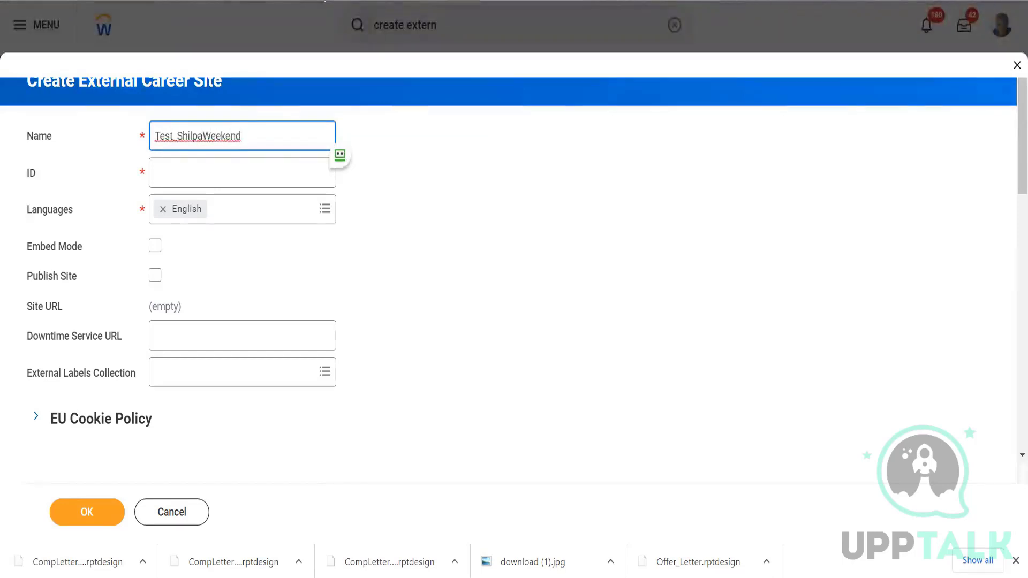
Open a fresh copy of the Create External Career Site page and cancel the form in it.
right_click(253, 0)
left_click(306, 64)
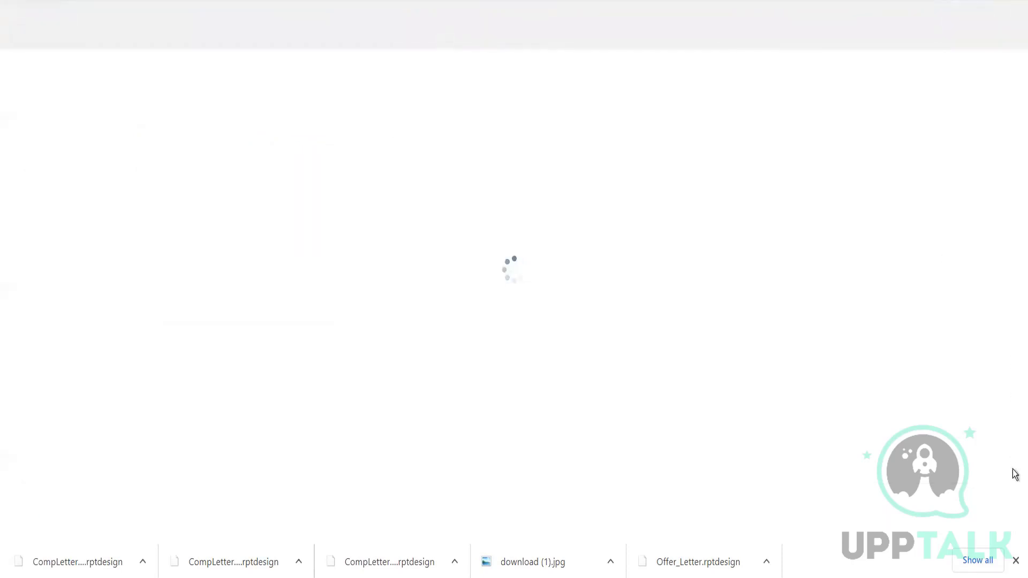
left_click(1015, 561)
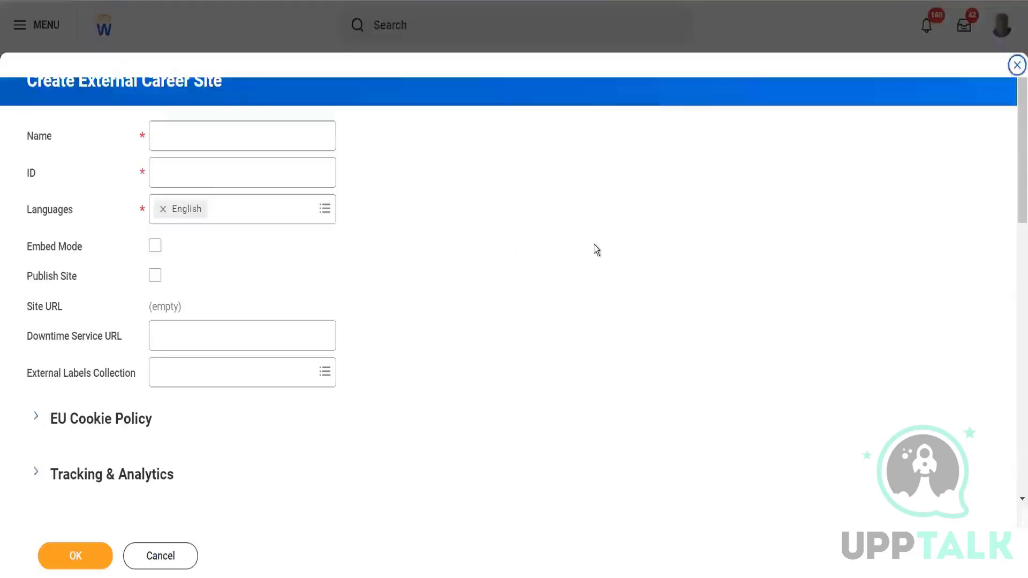
left_click(172, 554)
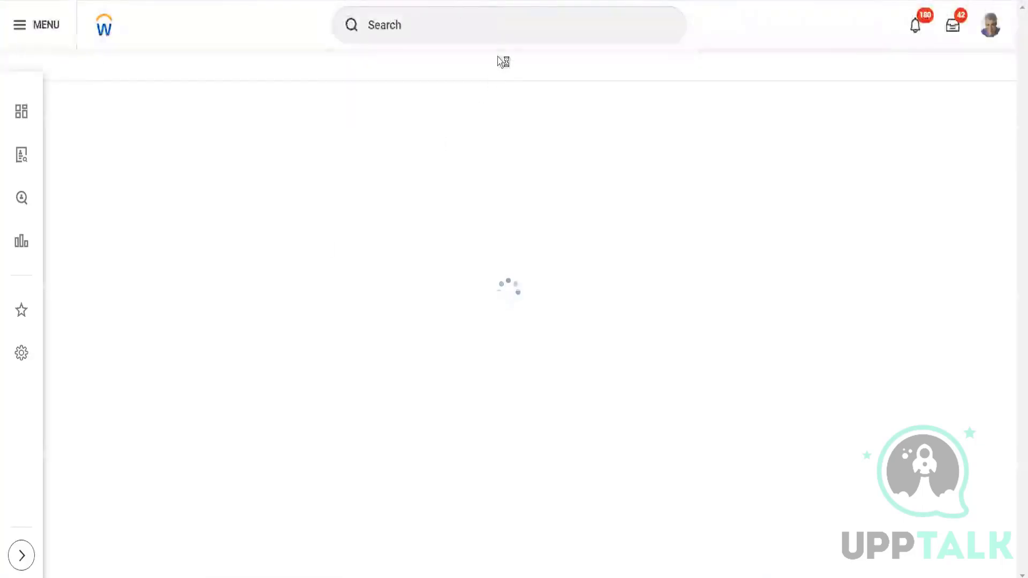
left_click(490, 26)
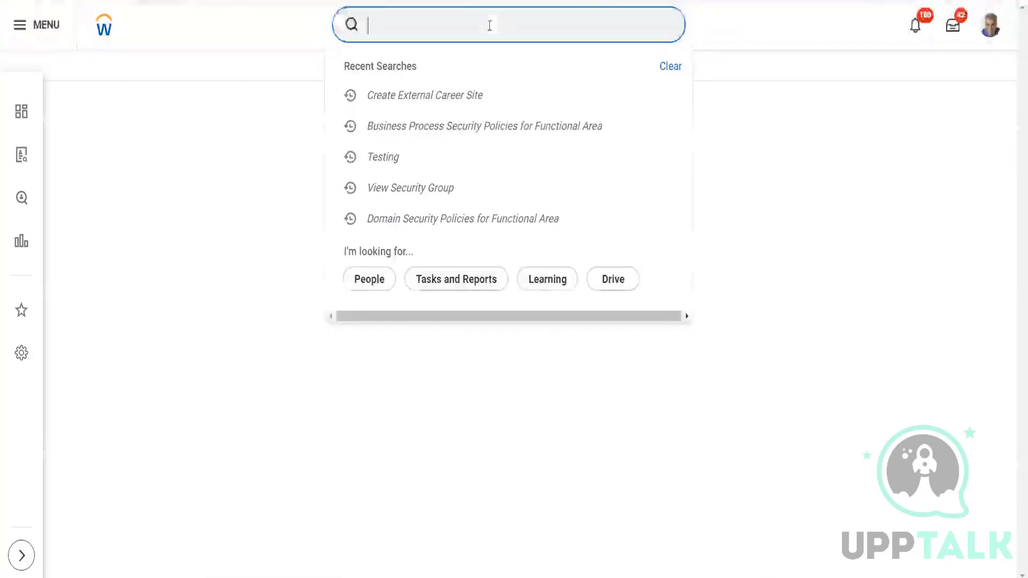
left_click(791, 161)
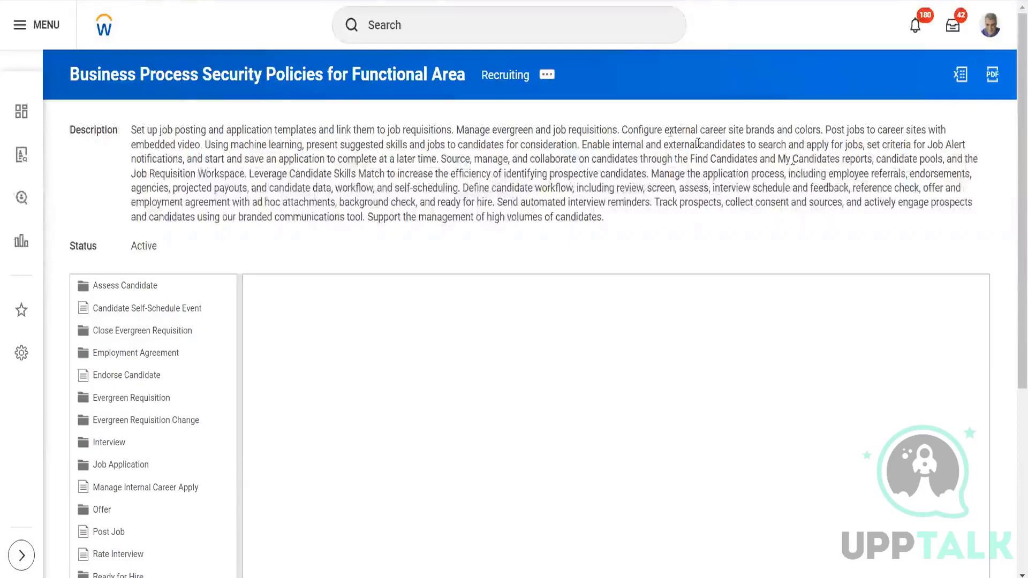
Search for "all domain" and open the All Domains report.
left_click(464, 30)
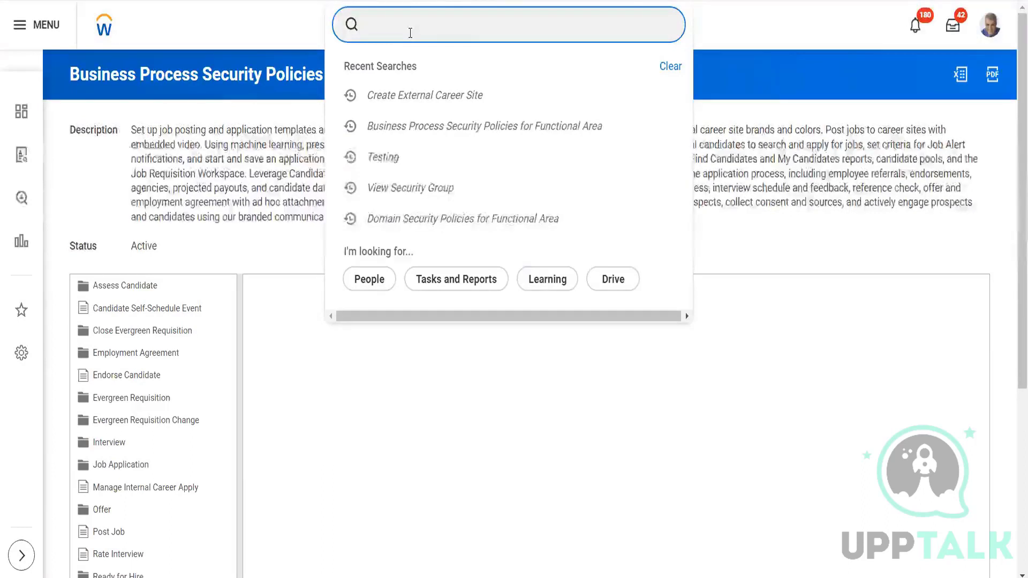
type("domain :")
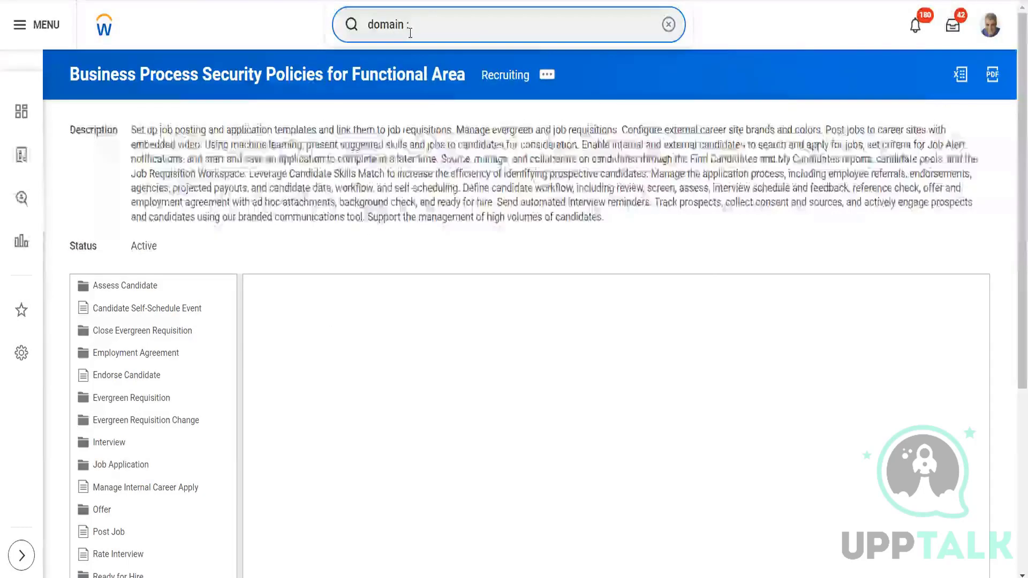
key("BackSpace")
key("BackSpace")
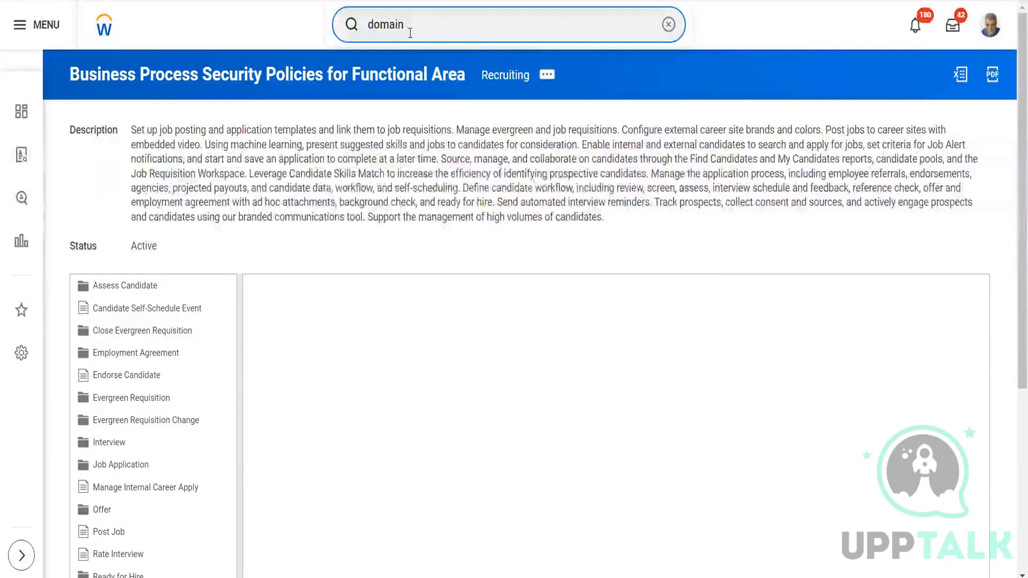
key("ctrl+a")
key("BackSpace")
type("a")
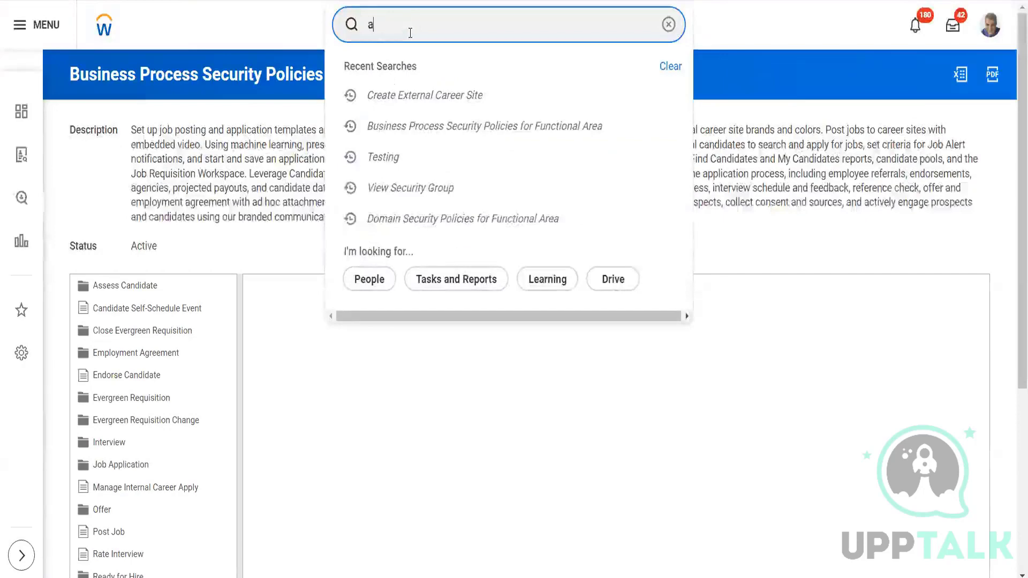
type("ll domain")
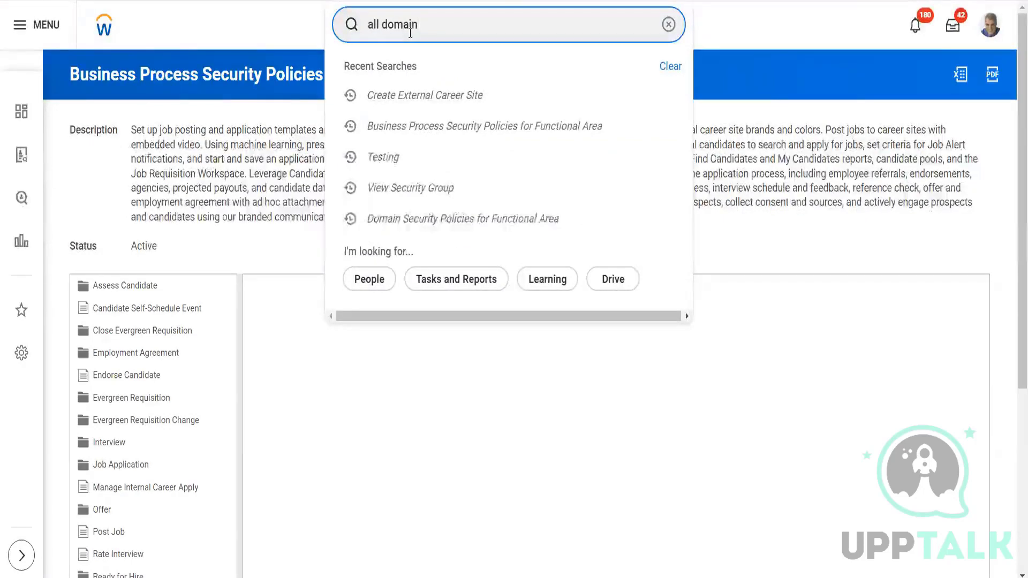
left_click(401, 74)
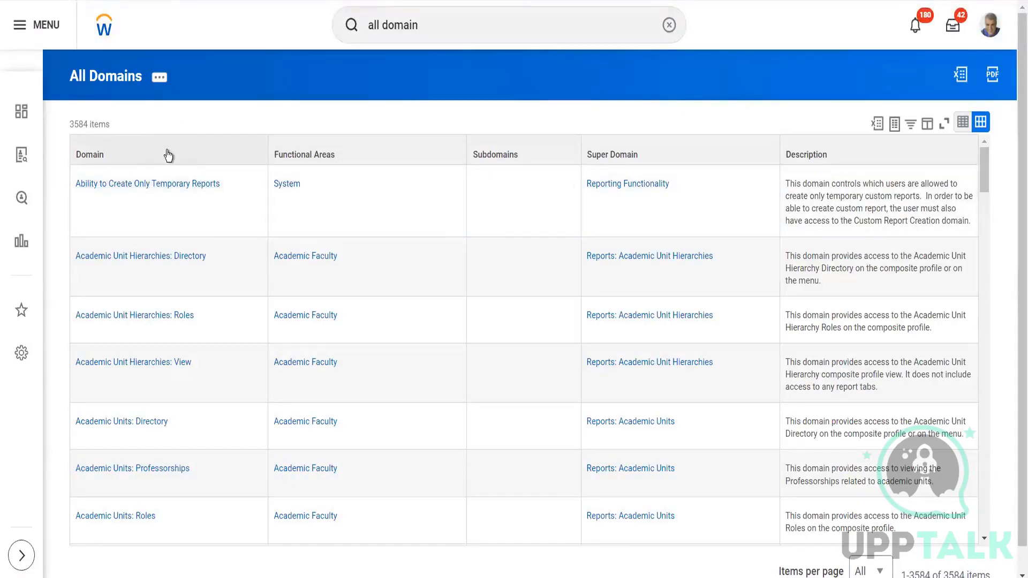
Filter the report's Domain column to Job Requisition Data, finding it with the search term "job req".
left_click(168, 155)
left_click(191, 349)
type("jo")
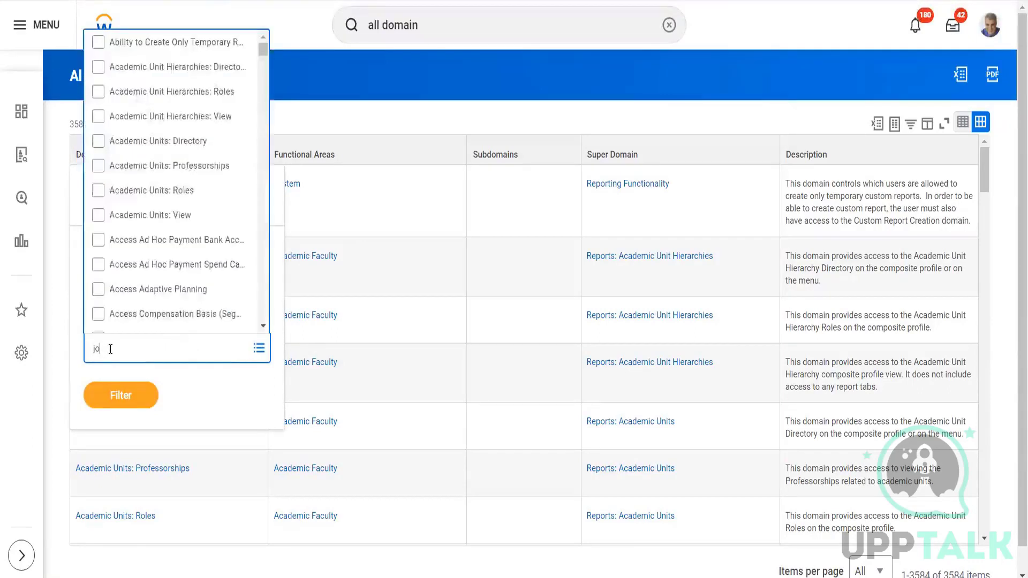
type("b req")
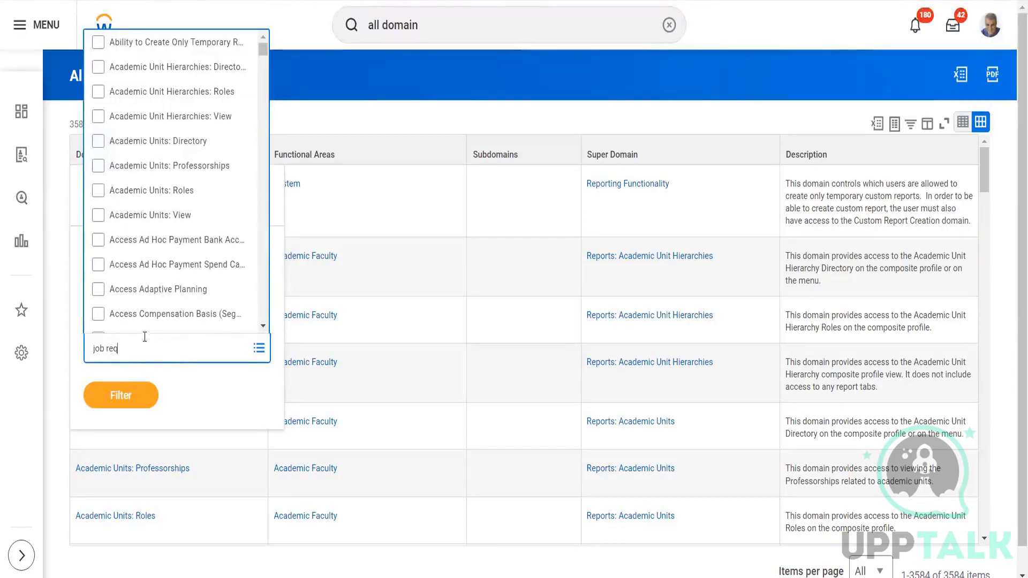
key("Return")
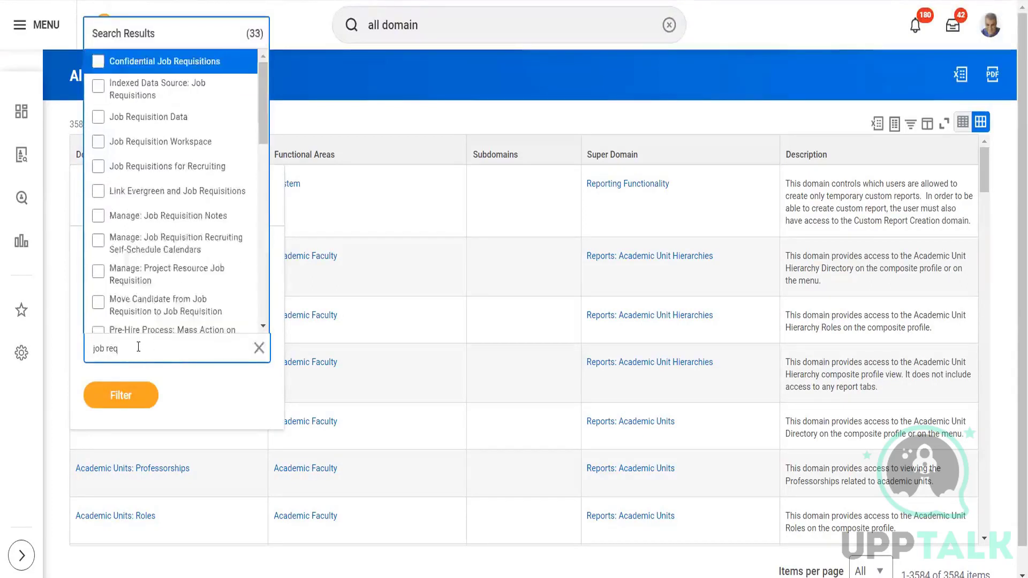
left_click(169, 117)
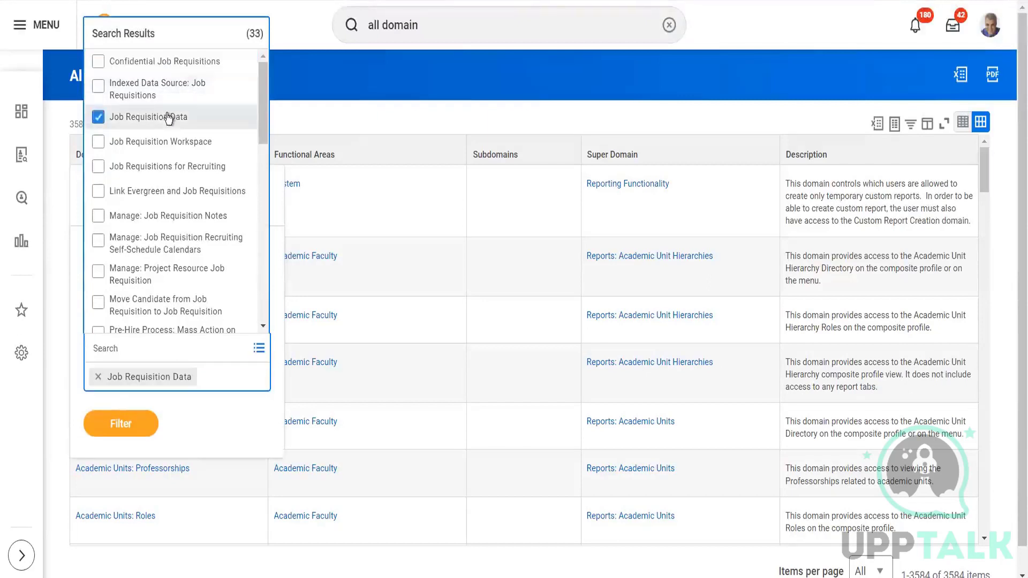
left_click(133, 426)
left_click(129, 404)
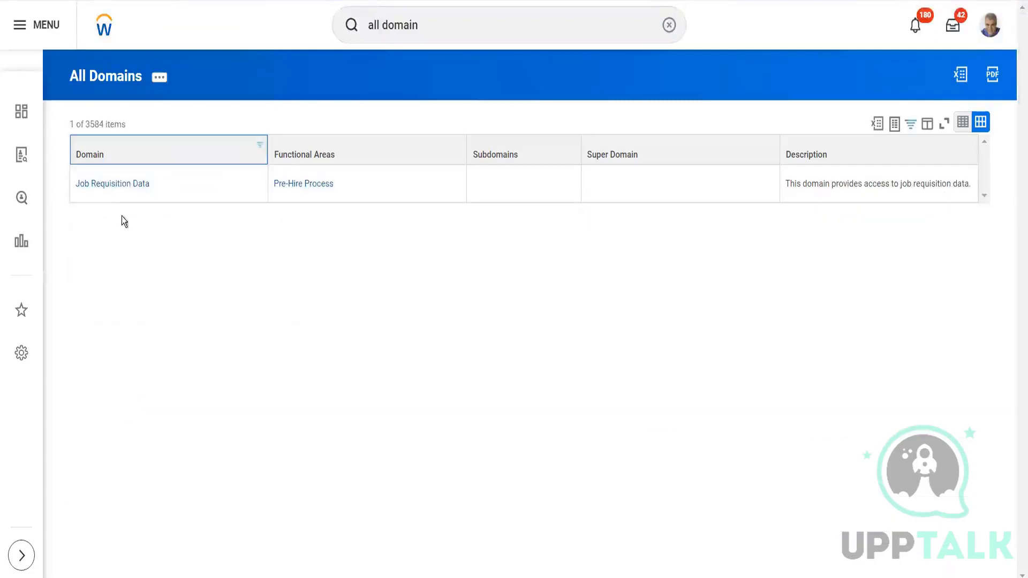
Open the Job Requisition Data domain, review its description and expand its Data Sources.
left_click(111, 184)
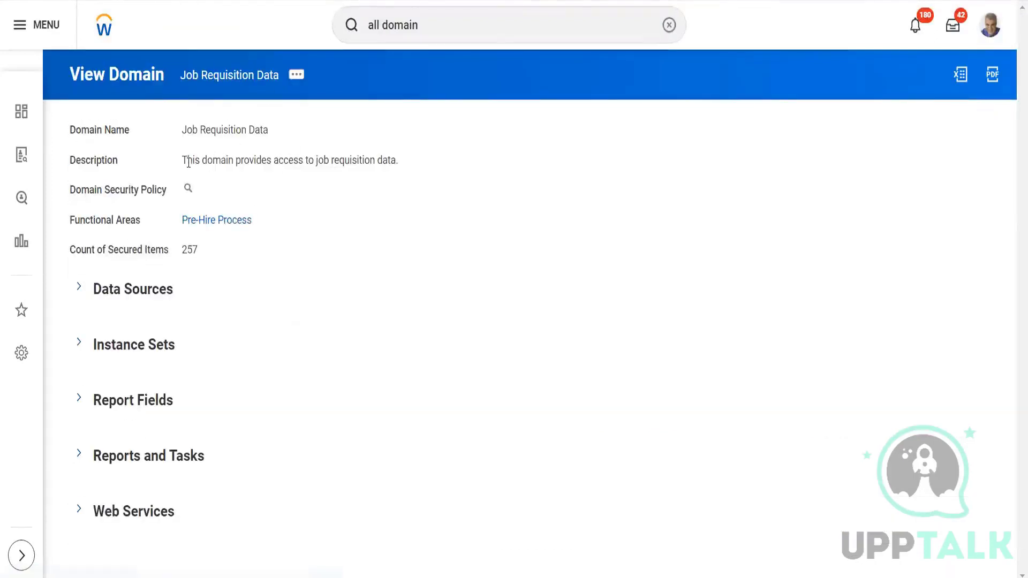
left_click_drag(182, 160, 384, 158)
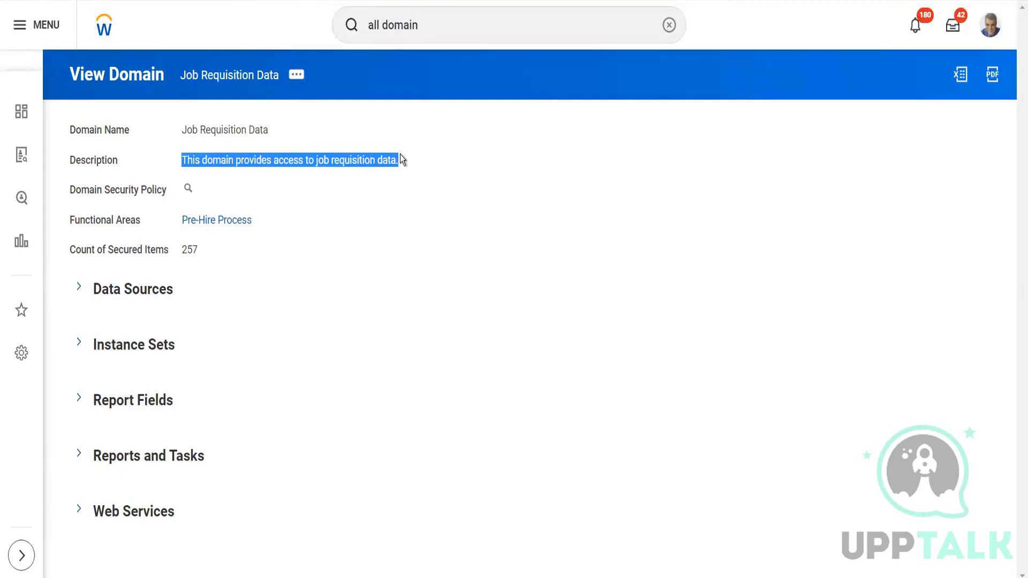
left_click(439, 160)
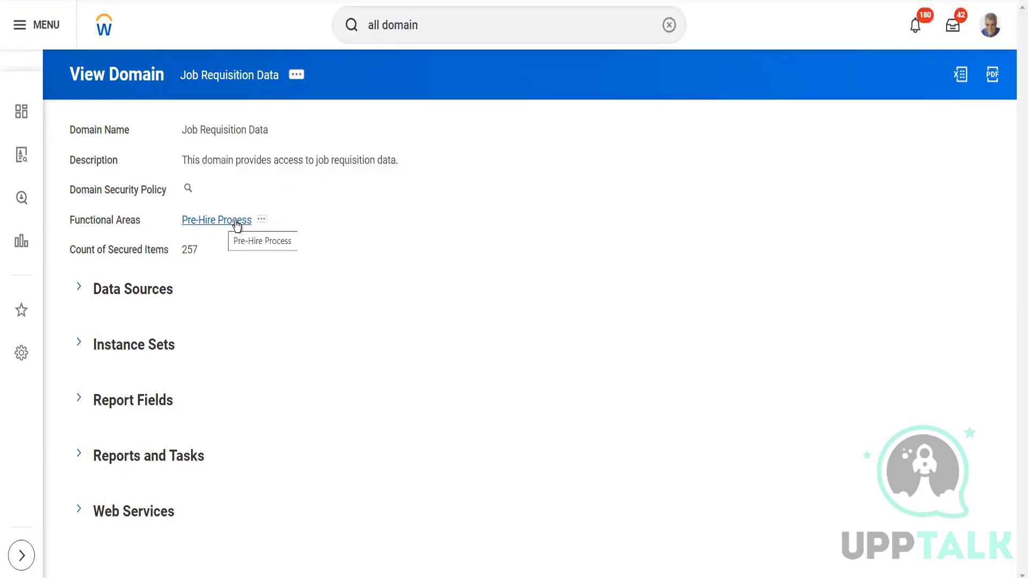
left_click(81, 288)
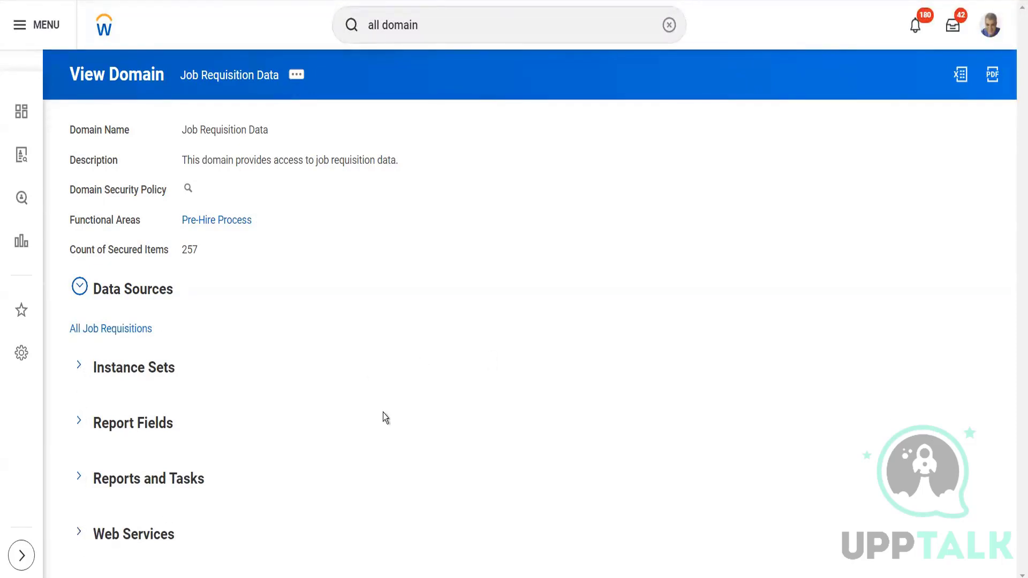
Open the security policy permissions of the Job Requisition Data domain for editing.
left_click(297, 76)
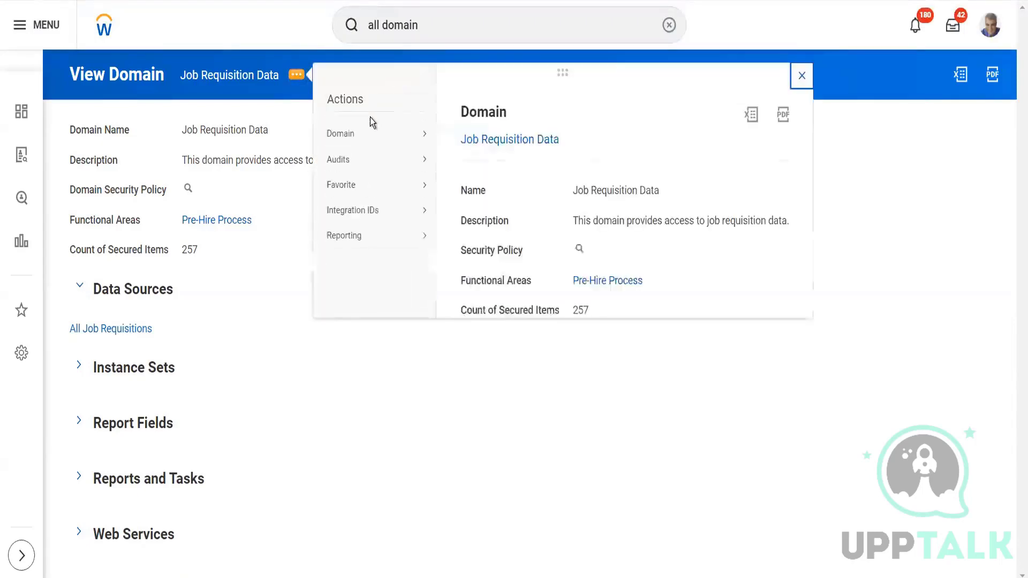
mouse_move(374, 137)
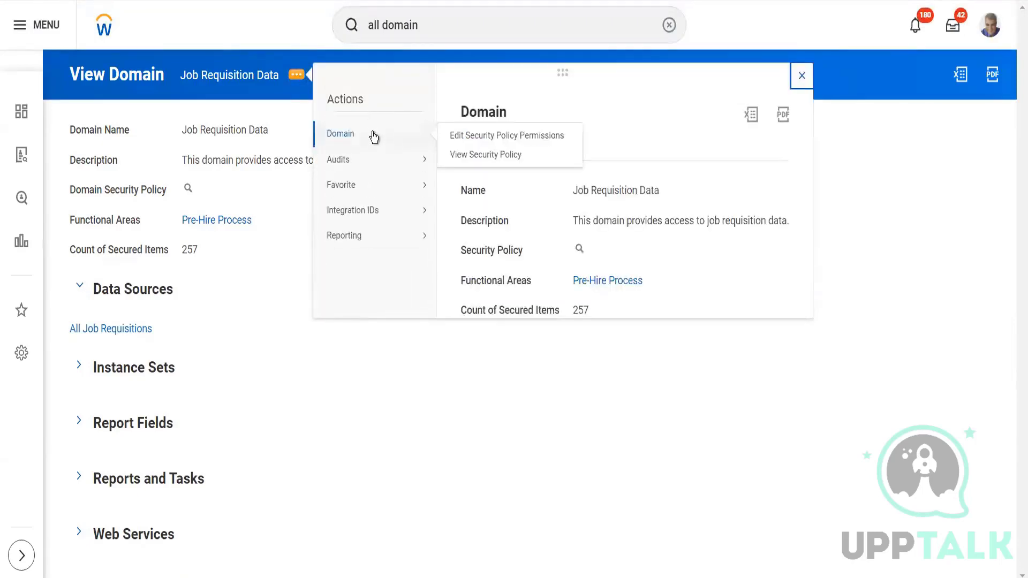
left_click(497, 141)
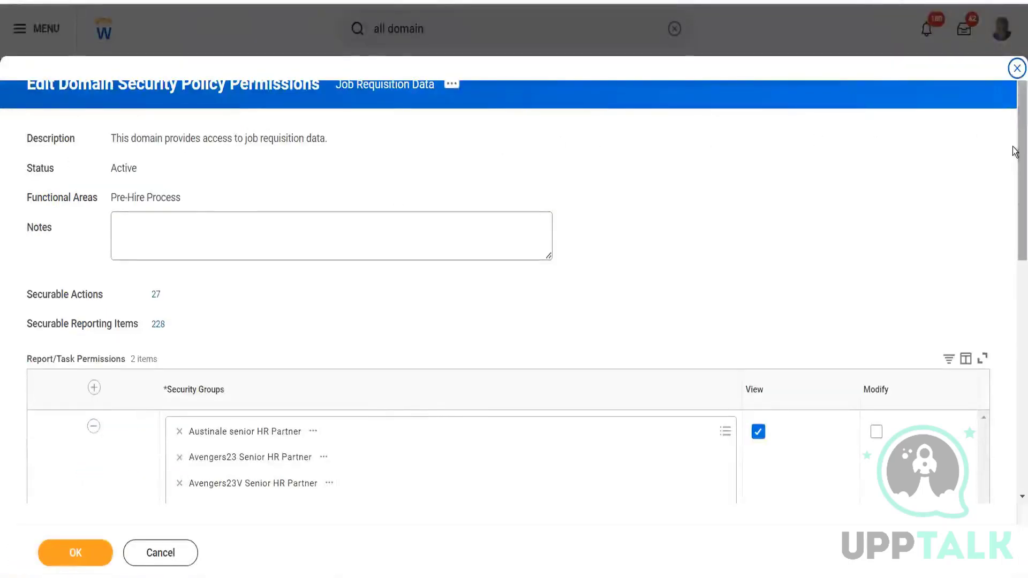
Examine the full list of Securable Actions with their types and required permissions, and close it.
scroll(1013, 187, "down", 3)
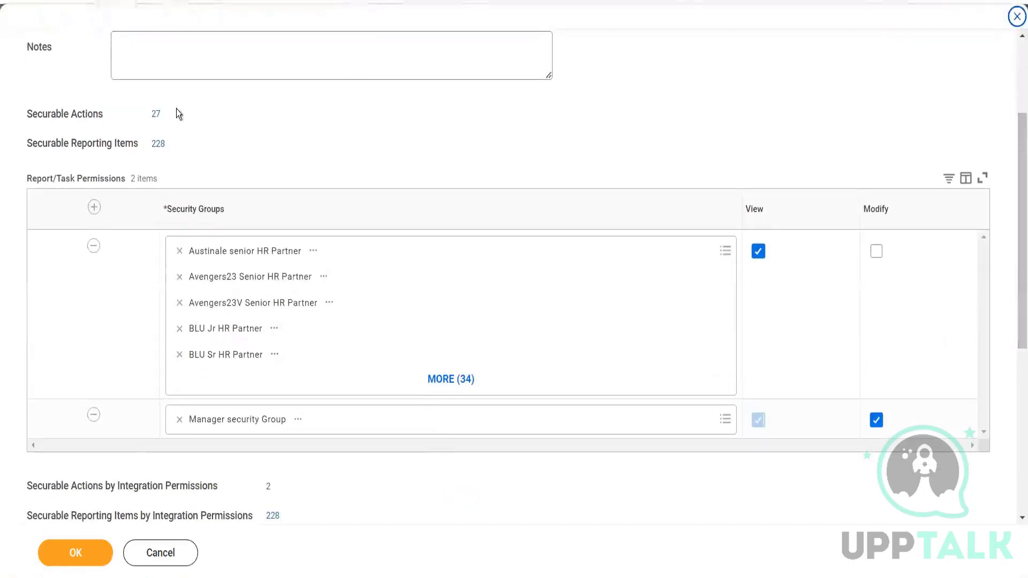
left_click(156, 114)
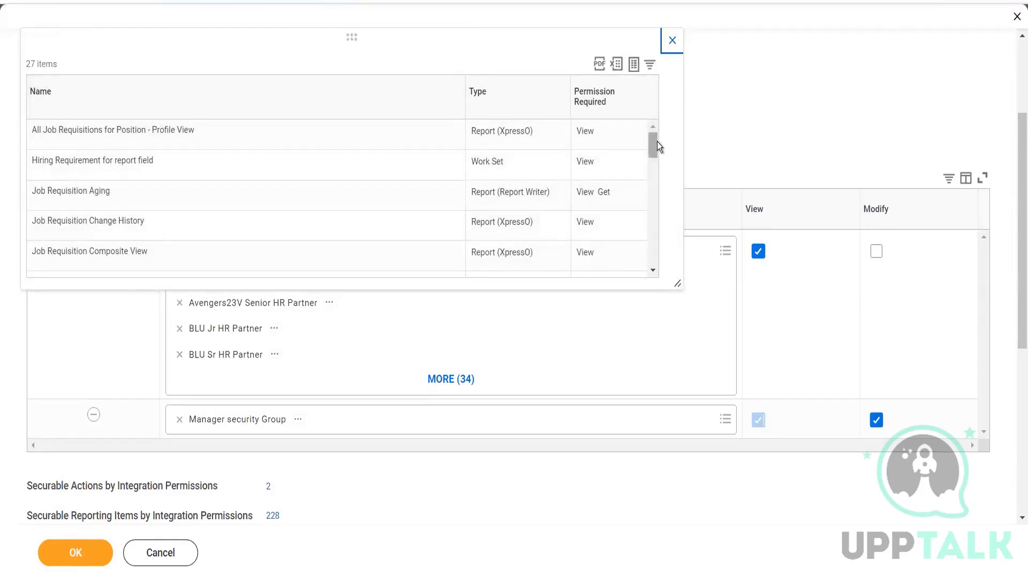
left_click_drag(653, 143, 655, 169)
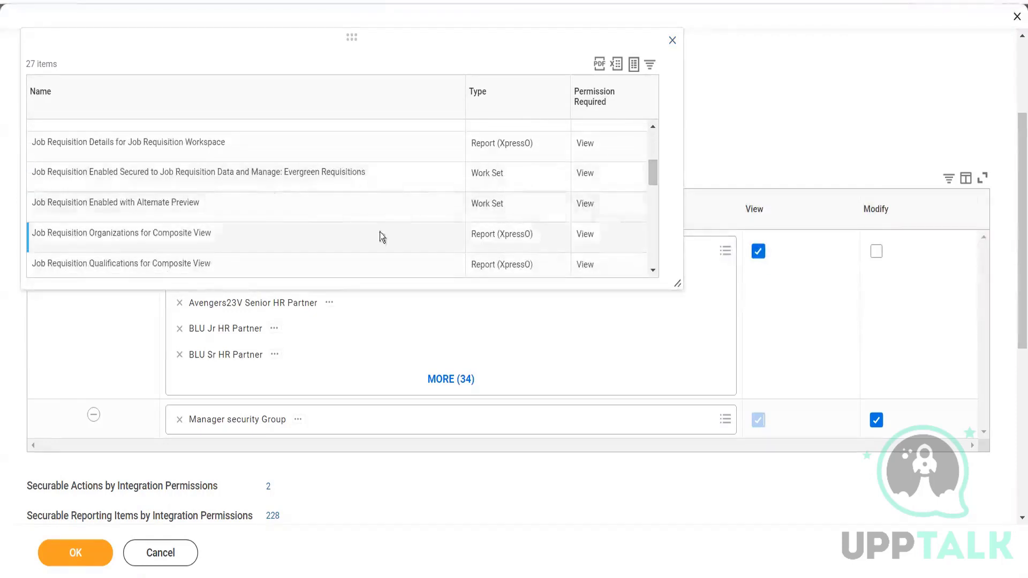
left_click_drag(651, 172, 657, 198)
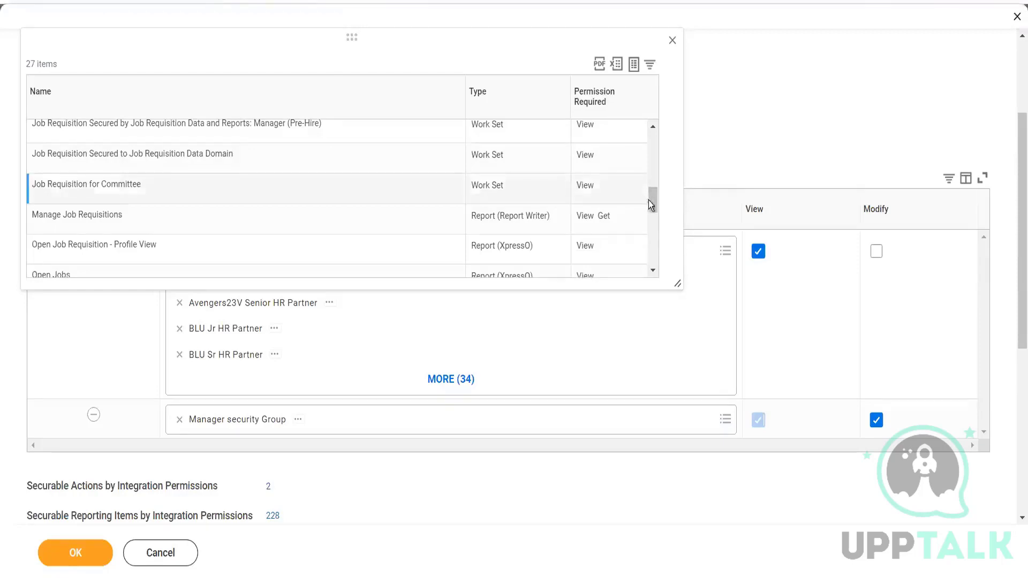
scroll(654, 211, "down", 3)
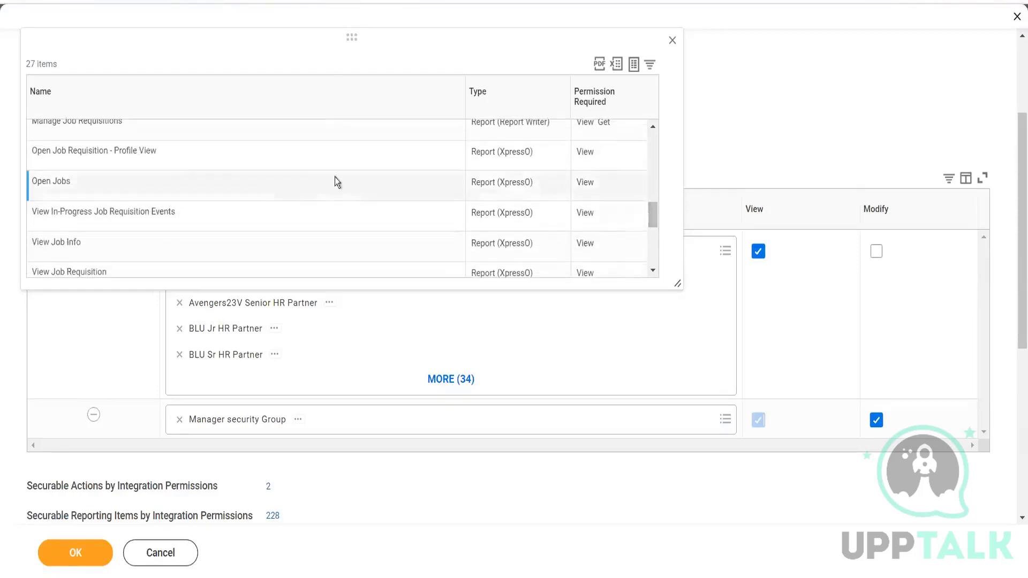
left_click_drag(654, 212, 660, 263)
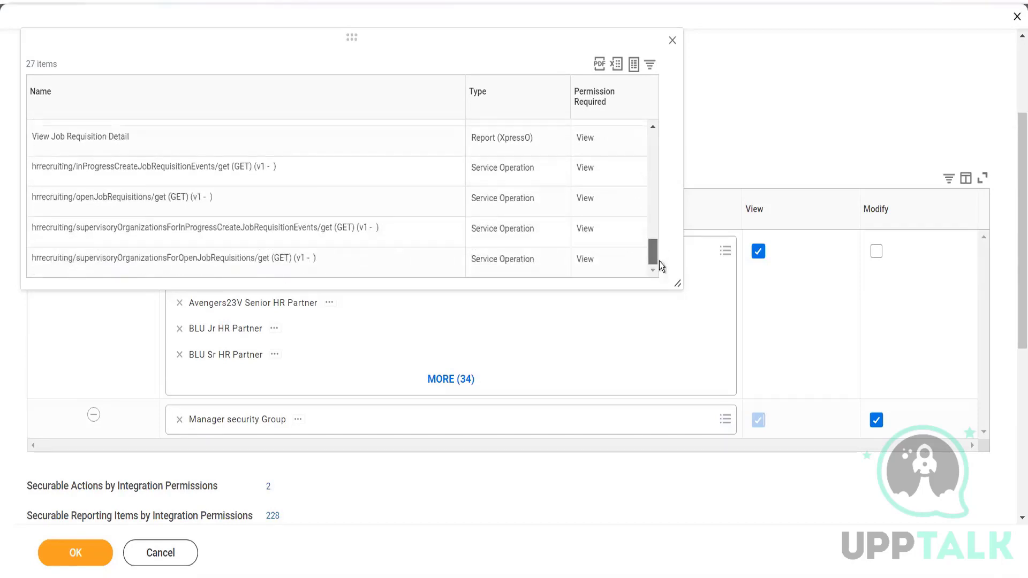
left_click(670, 46)
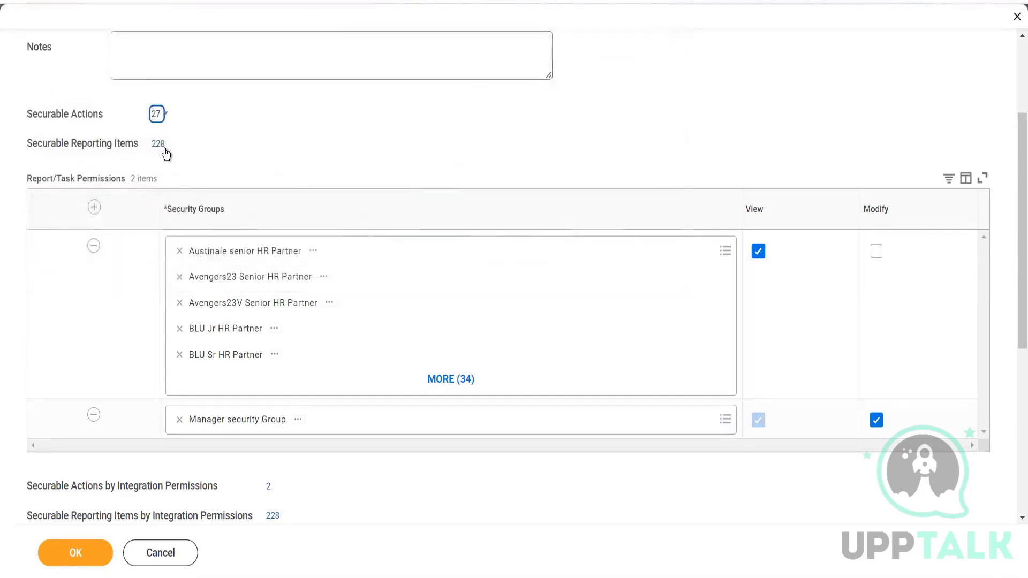
Look over the Securable Reporting Items of the domain policy and close the list.
left_click(160, 144)
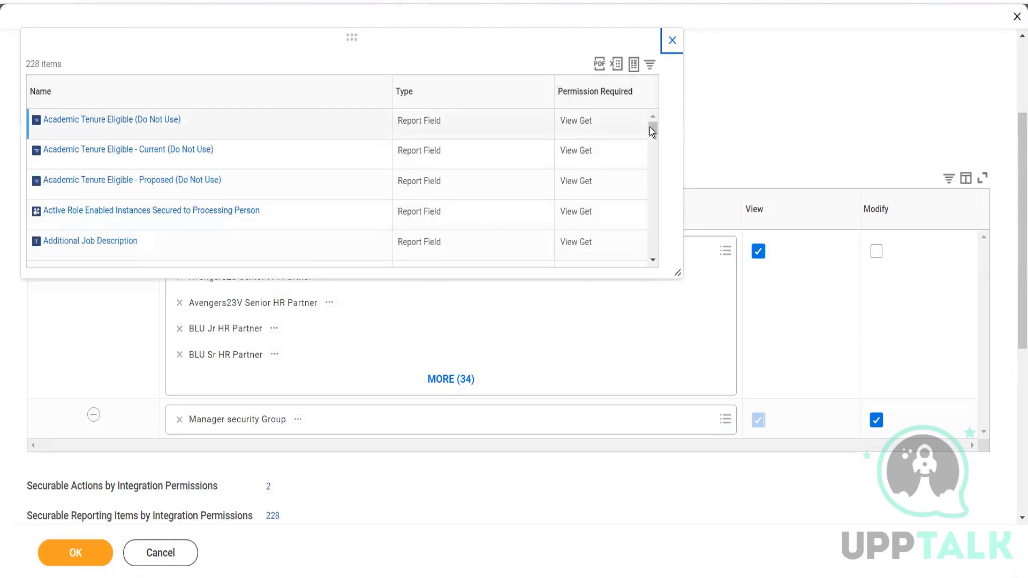
left_click_drag(655, 148, 663, 98)
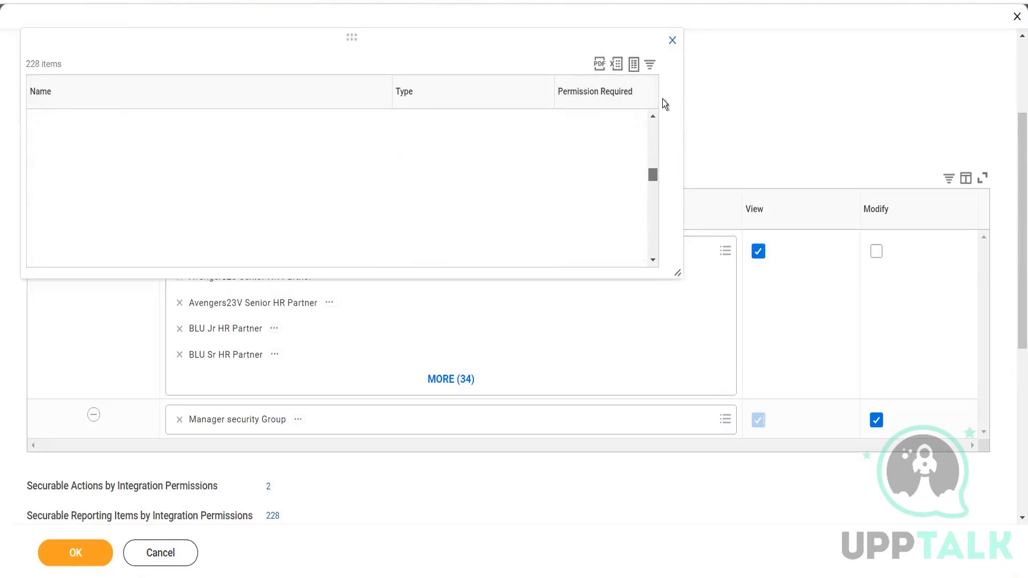
left_click(673, 42)
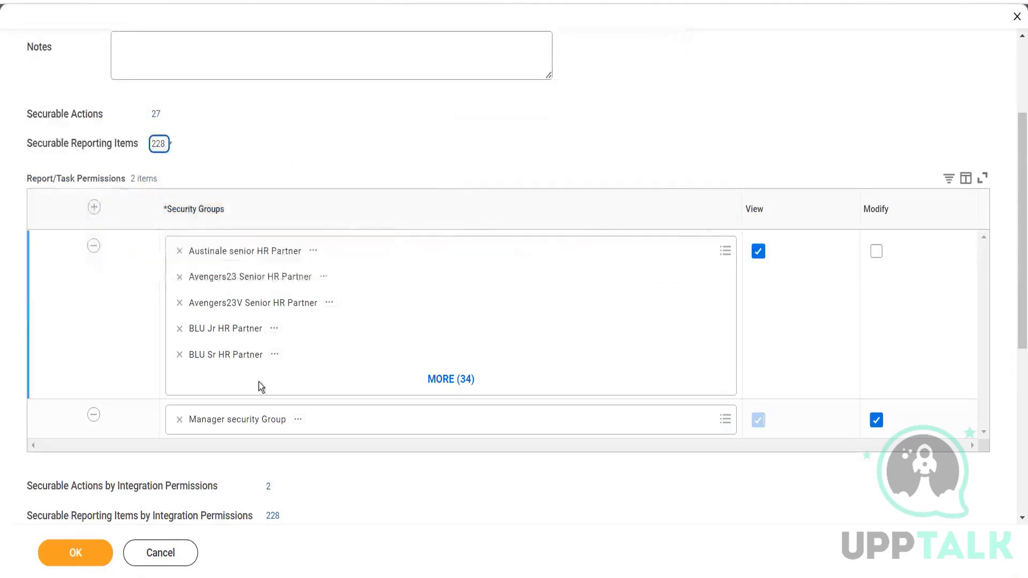
Add a new row to the Report/Task Permissions and search its security groups for "primary", leaving the group unselected.
left_click(95, 209)
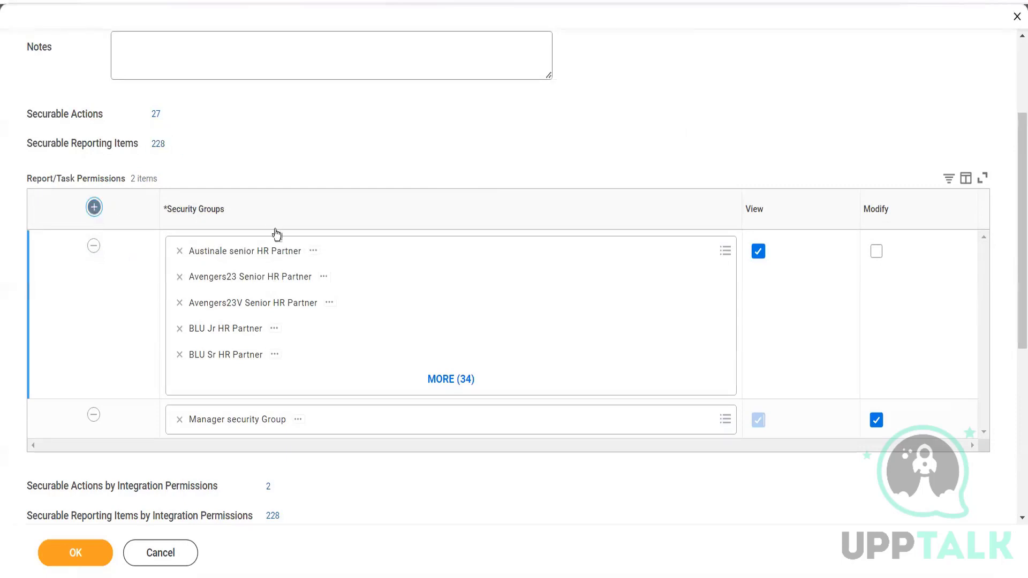
left_click(250, 254)
type("pr")
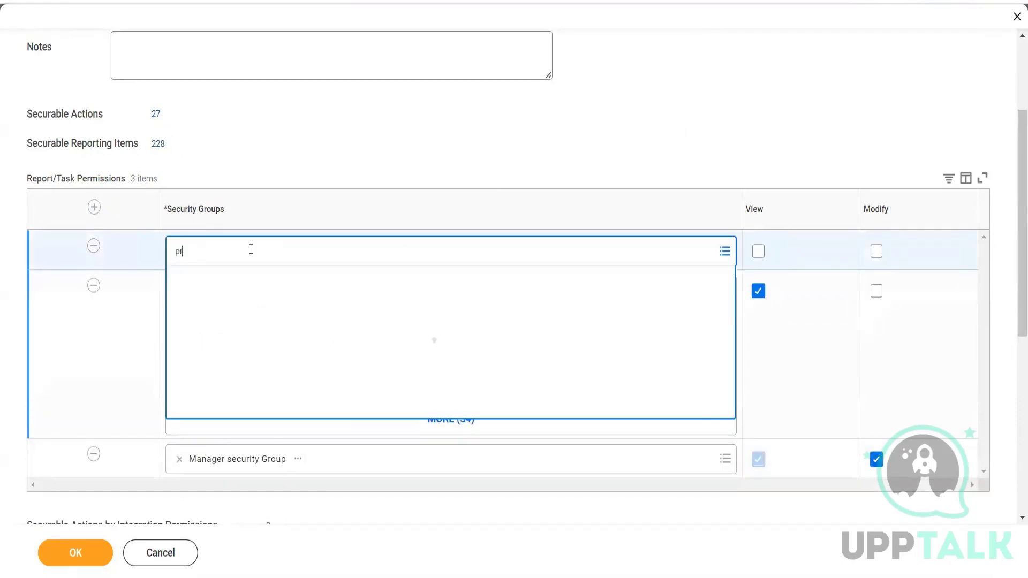
type("imary")
key("Return")
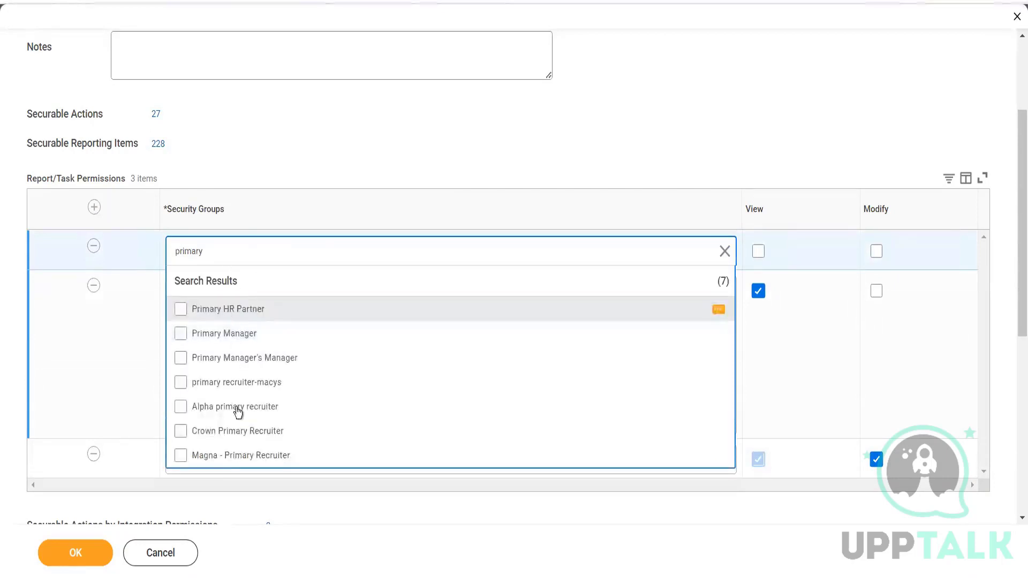
left_click(660, 134)
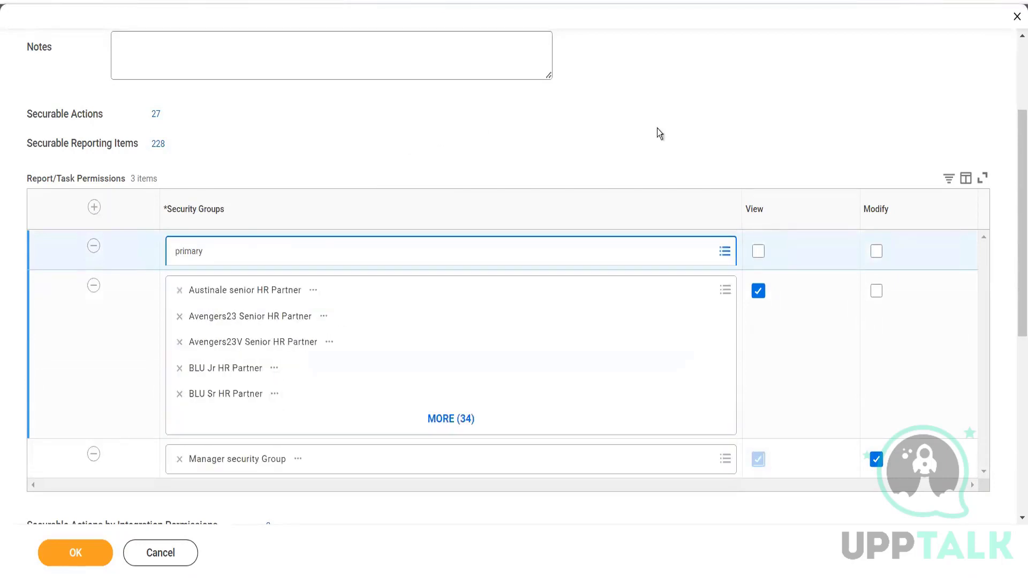
Enable View and Modify access on the new Report/Task Permissions row.
left_click(760, 253)
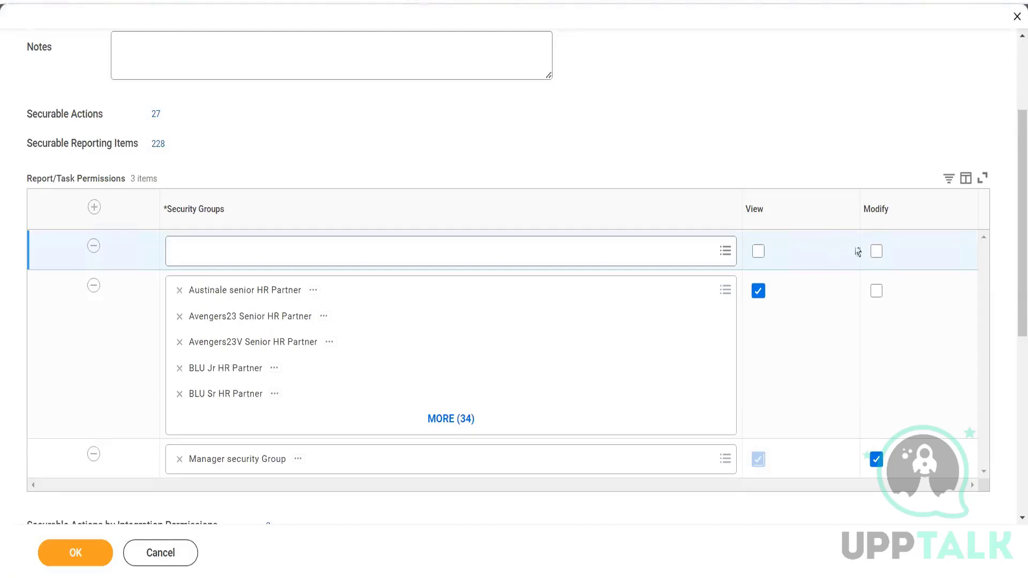
left_click(877, 252)
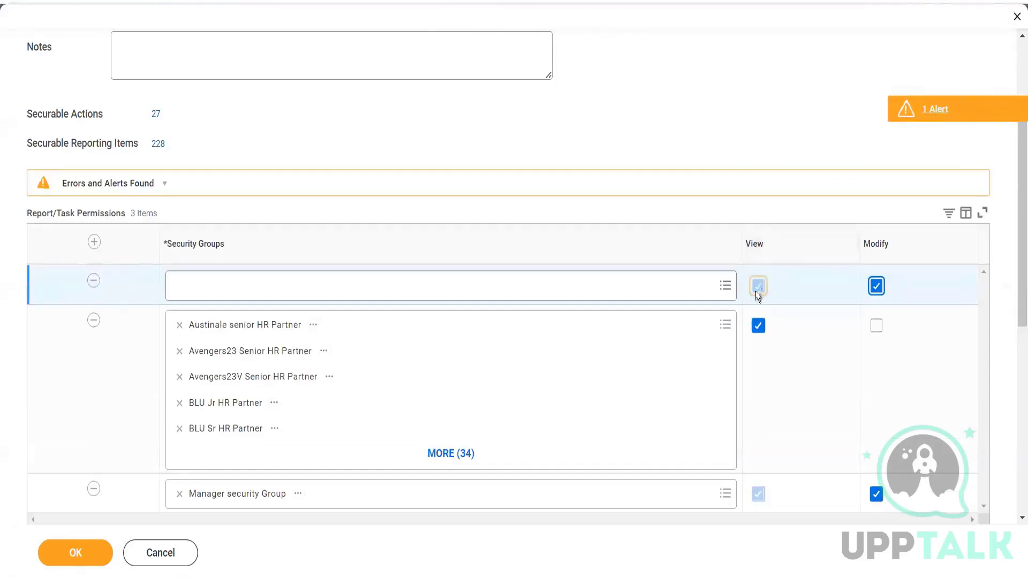
Switch off Modify but keep View on the new Report/Task Permissions row, and remove that empty row.
left_click(876, 285)
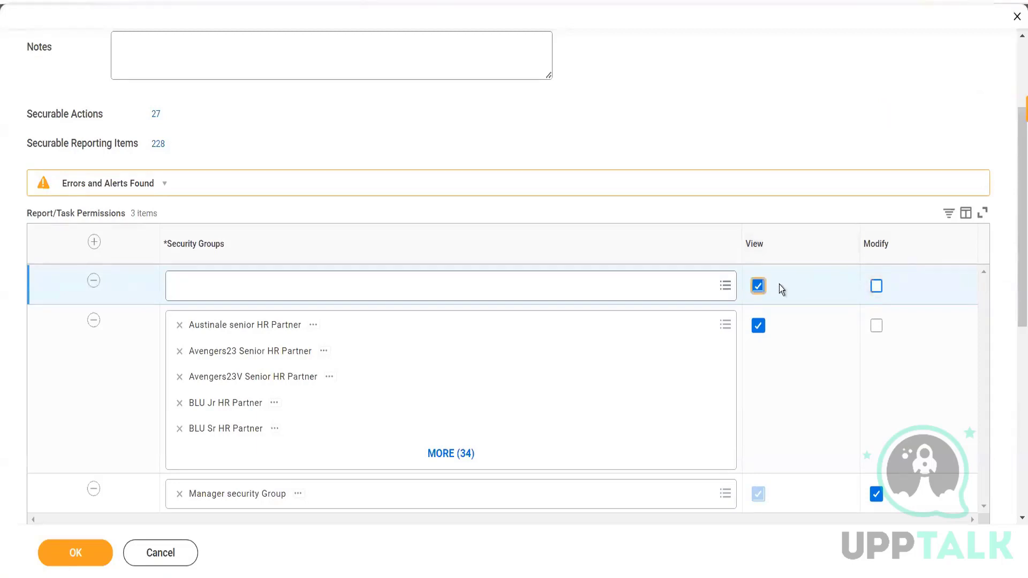
left_click(761, 288)
scroll(1015, 217, "down", 4)
scroll(1014, 217, "up", 4)
left_click(95, 240)
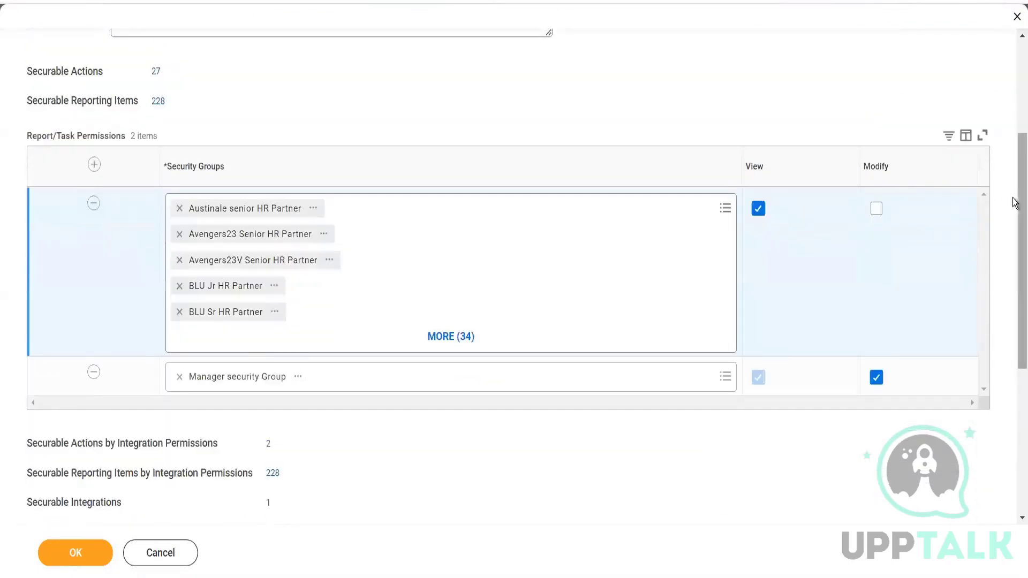
Look over the Integration Permissions of the Job Requisition Data domain and save the security policy permissions.
left_click_drag(1015, 203, 1012, 349)
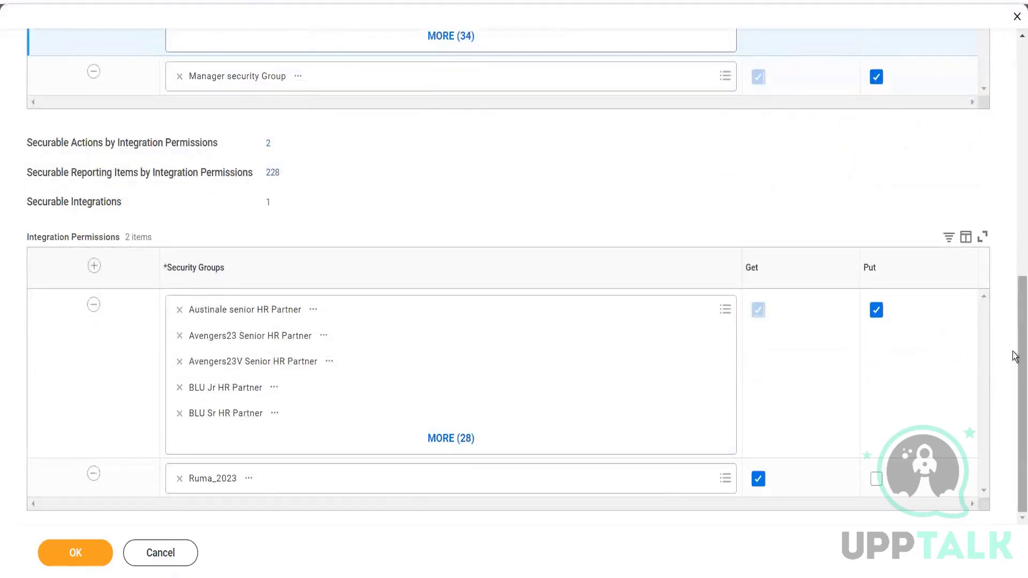
left_click_drag(1014, 356, 1000, 198)
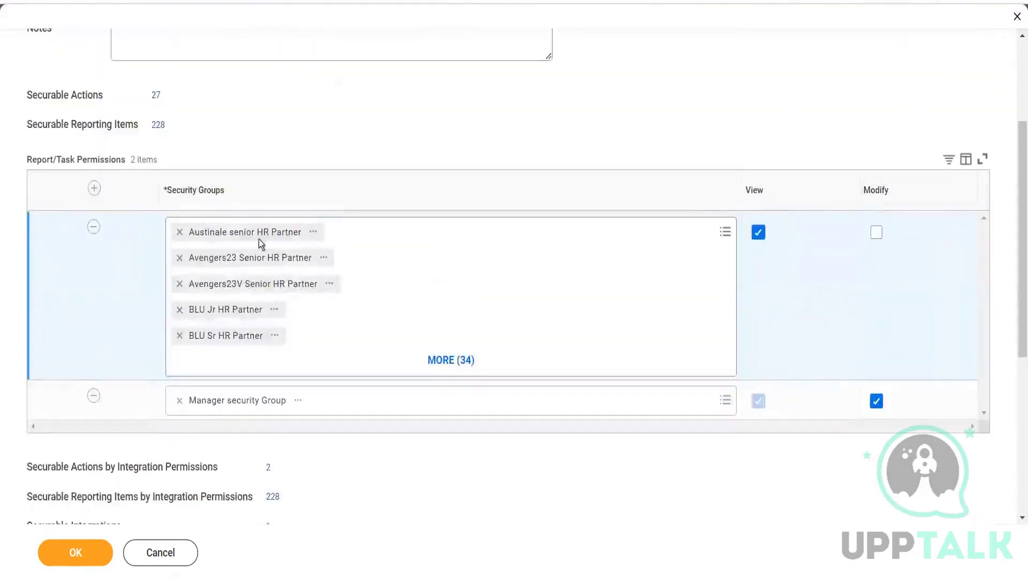
left_click(84, 554)
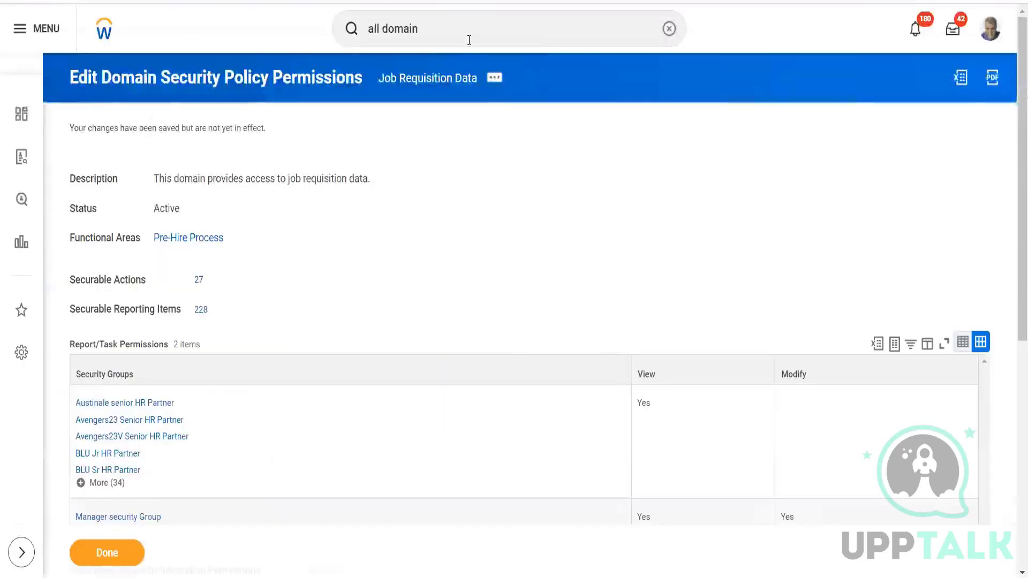
Search for "activa pendi sec" to find the Activate Pending Security Policy Changes task, without opening it.
triple_click(469, 40)
key("BackSpace")
type("activa pendi sec")
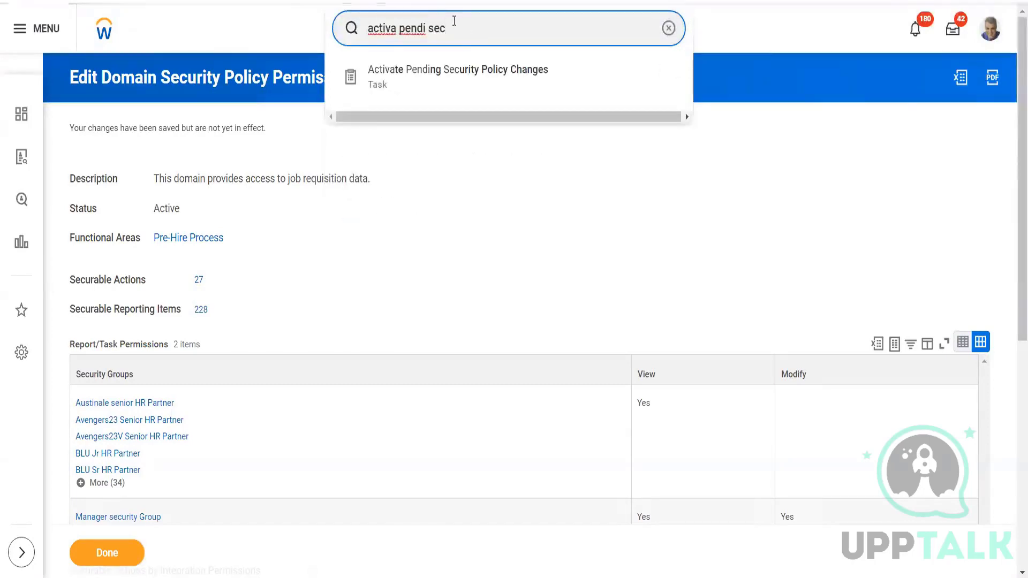
Search for "bp : job req" and open the business process definition Job Requisition for LH_ Jax Executive Mgt.
key("ctrl+a")
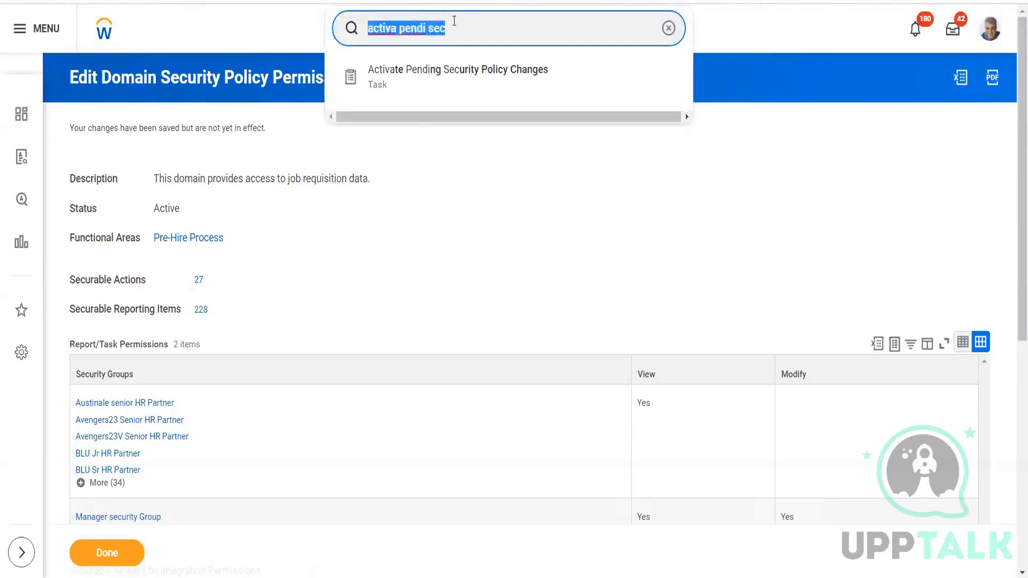
key("BackSpace")
type("bp : job req")
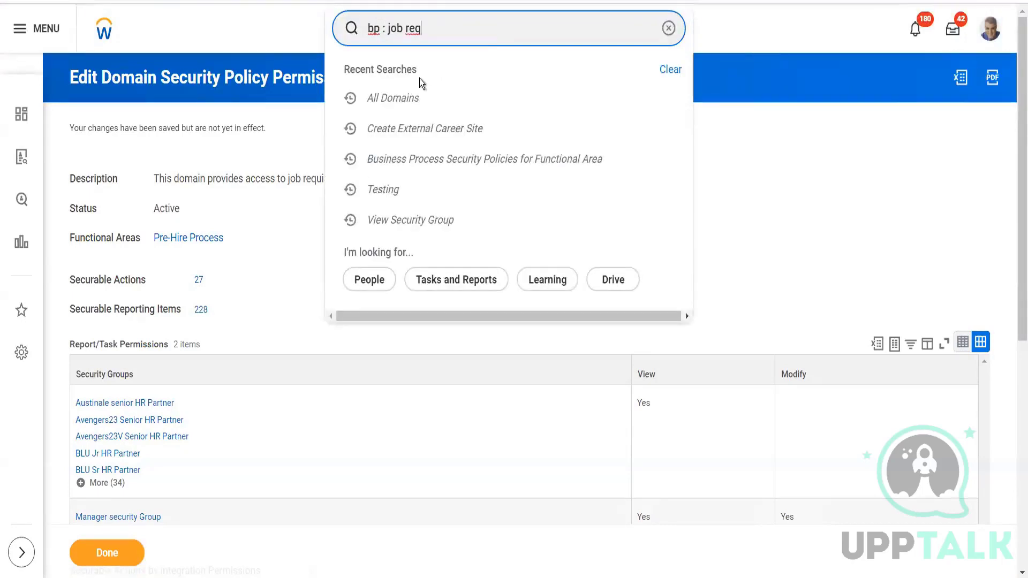
left_click(447, 174)
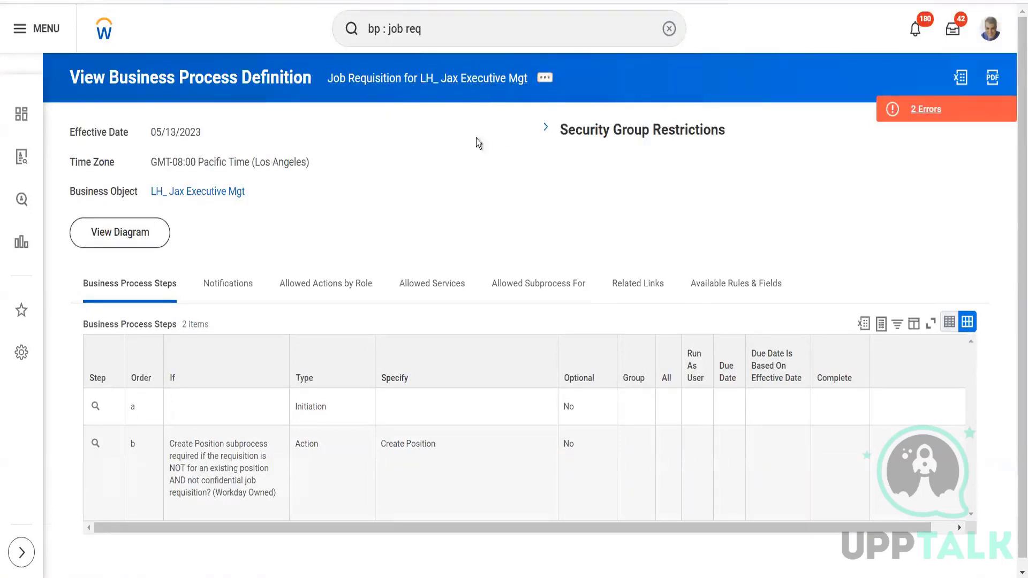
Open the Job Requisition business process security policy for editing from the definition's related actions.
left_click(544, 80)
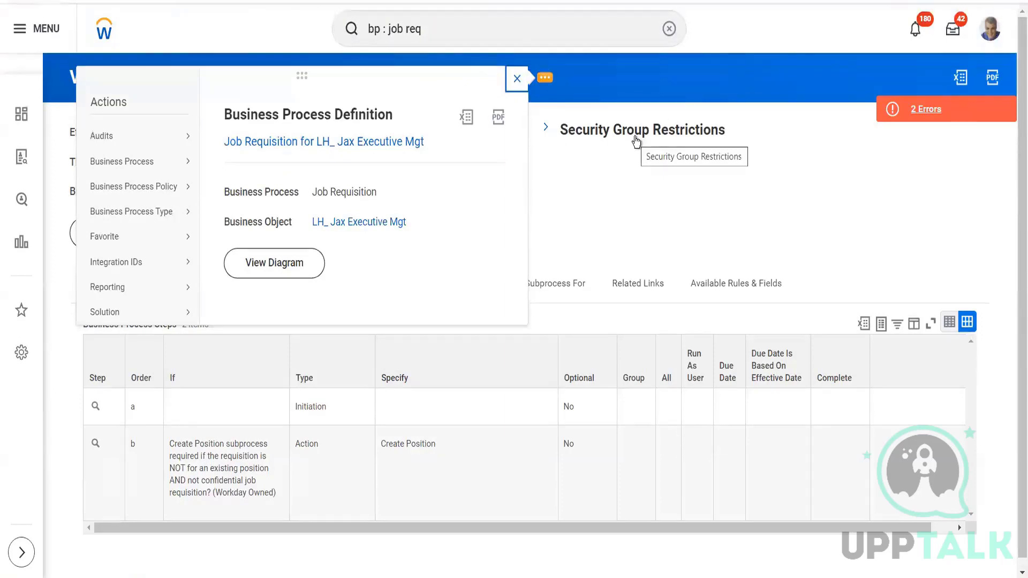
left_click(517, 78)
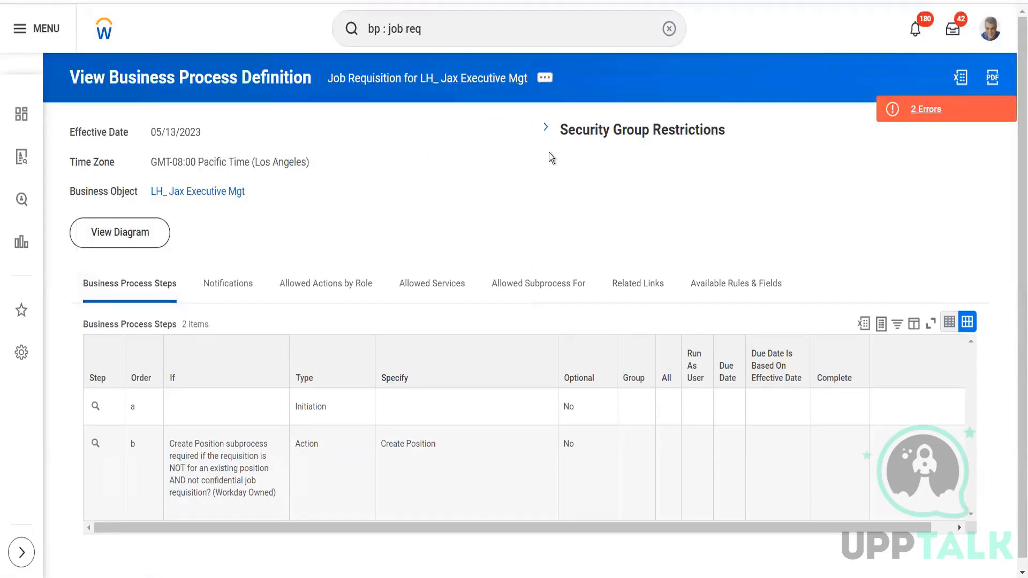
left_click(545, 80)
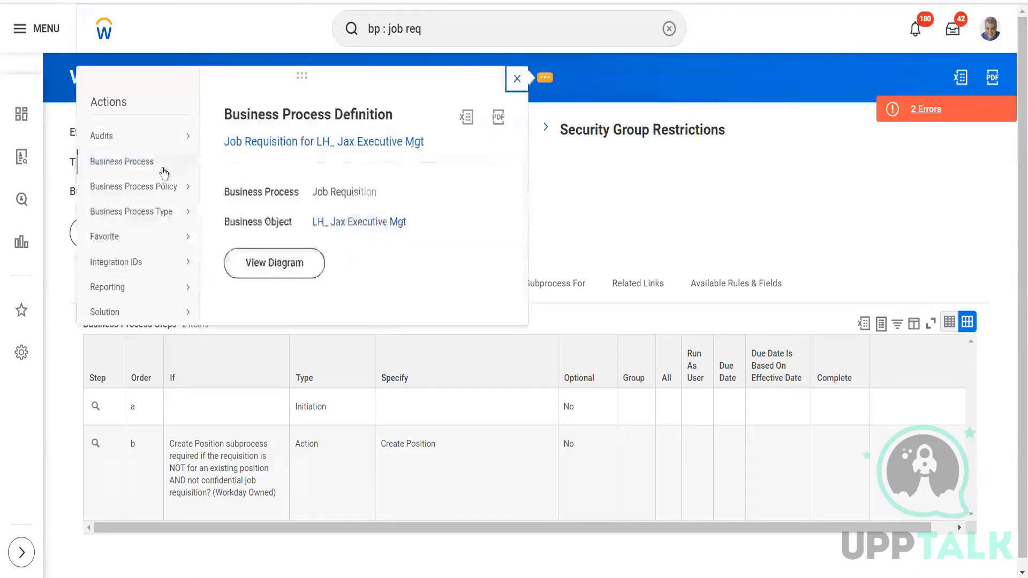
mouse_move(161, 161)
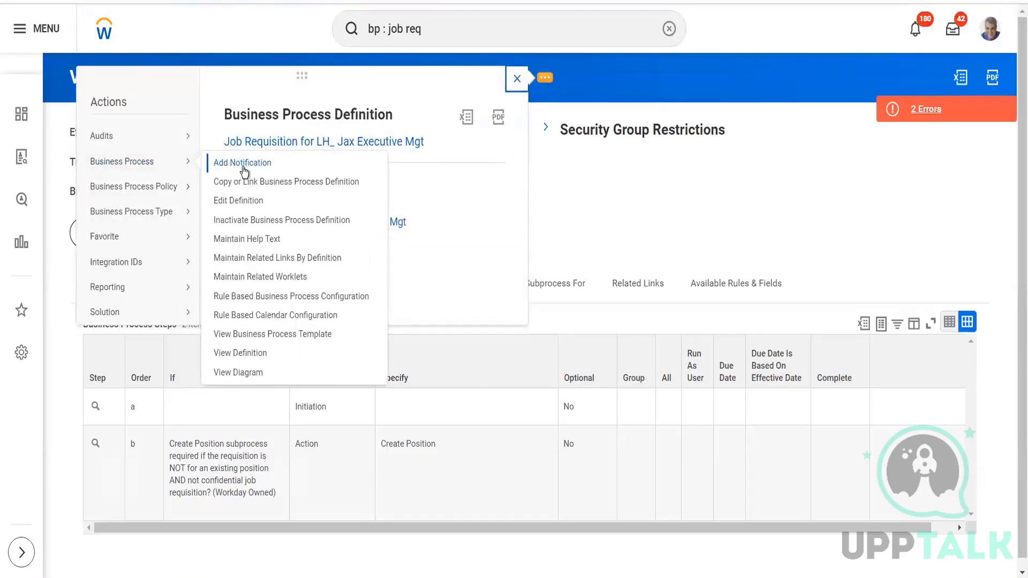
mouse_move(156, 191)
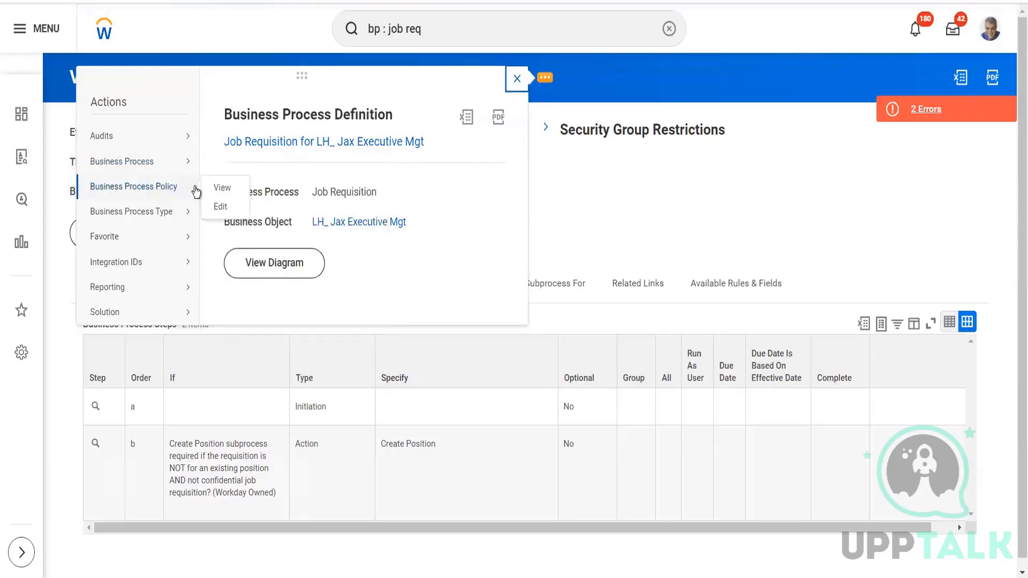
left_click(220, 208)
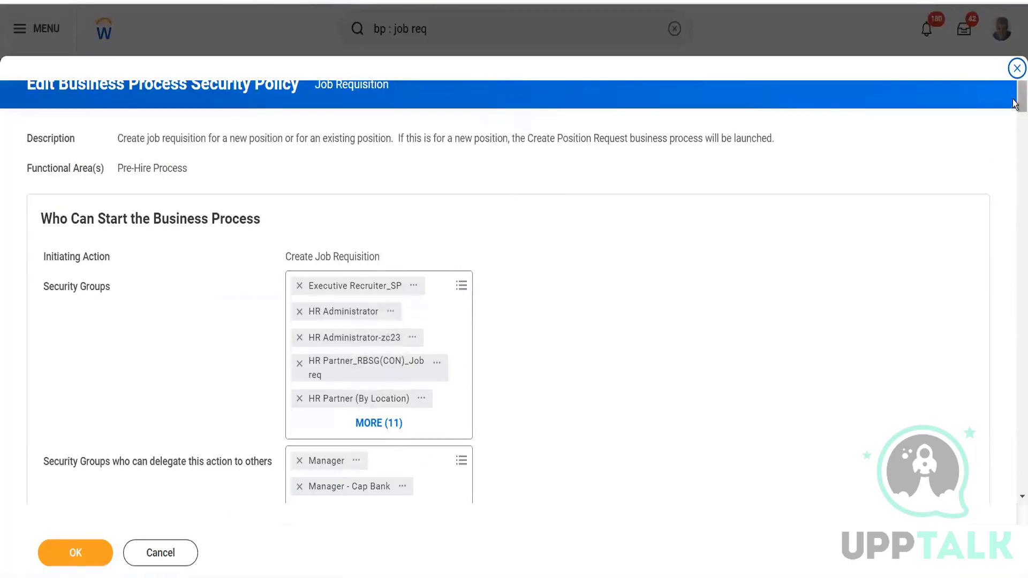
Examine the initiating actions under Who Can Start the Business Process, from Create Job Requisition to Start Job Requisition, with their security groups.
scroll(1013, 102, "down", 5)
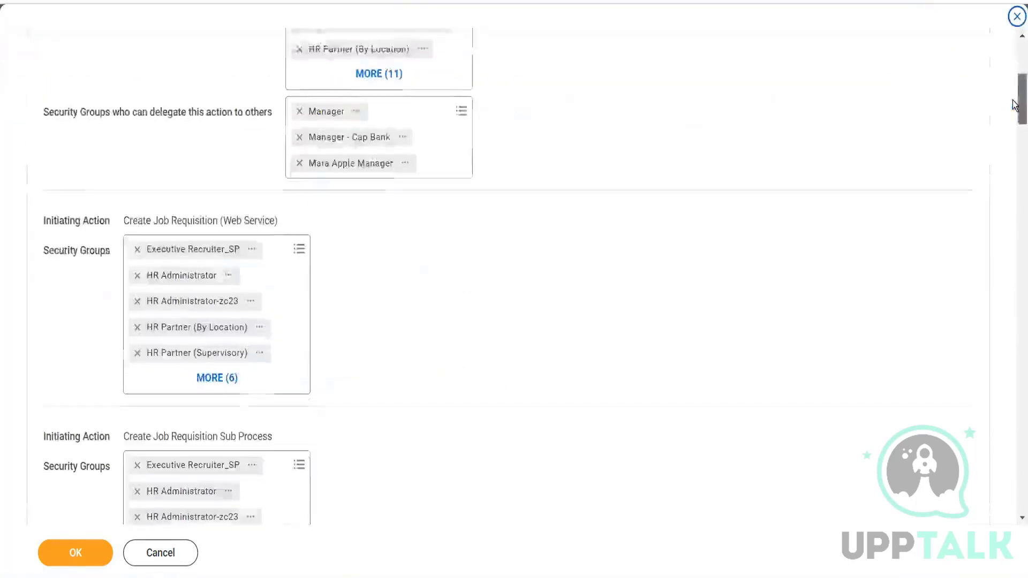
scroll(1013, 98, "up", 5)
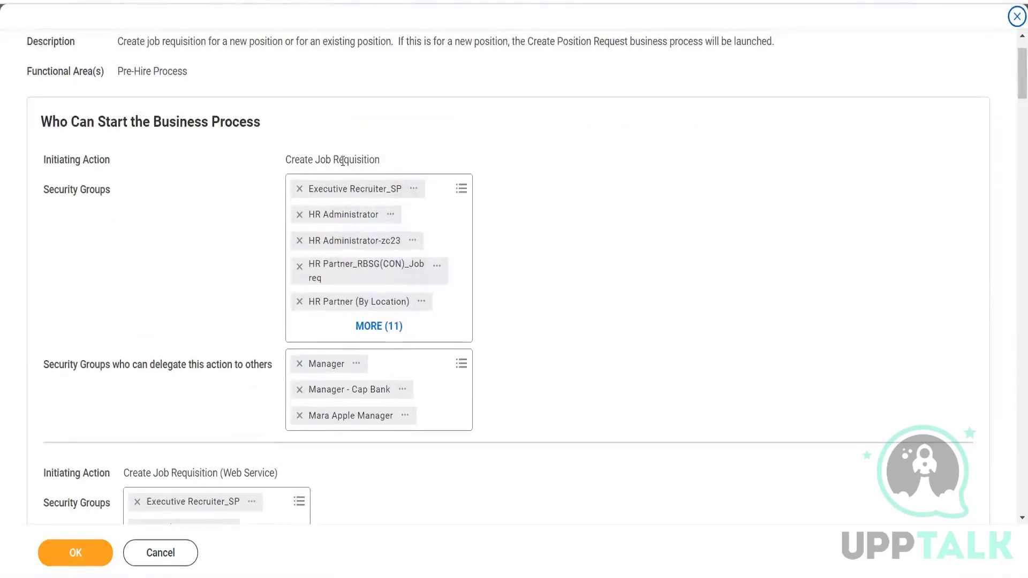
left_click_drag(286, 159, 385, 160)
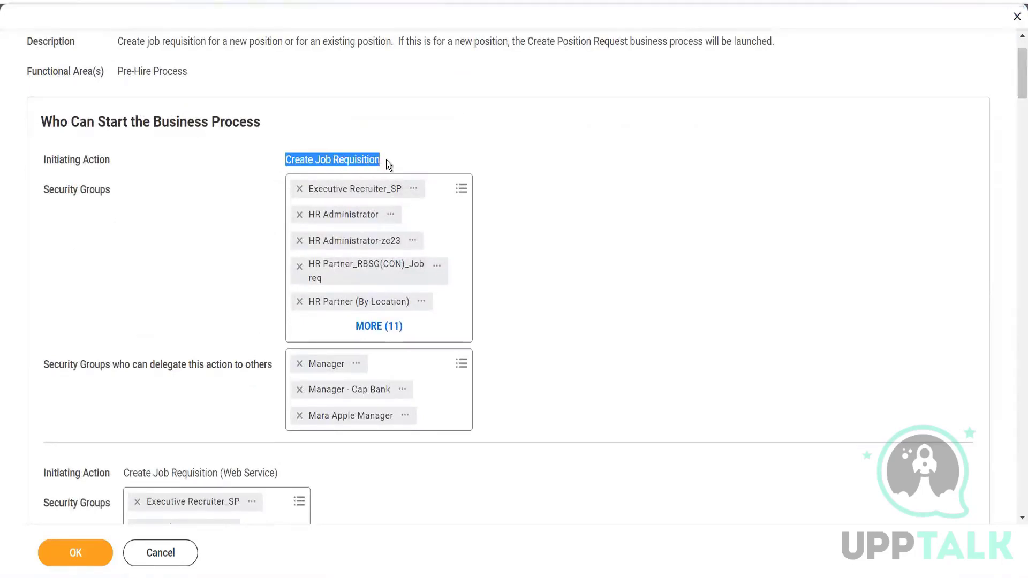
left_click(1012, 71)
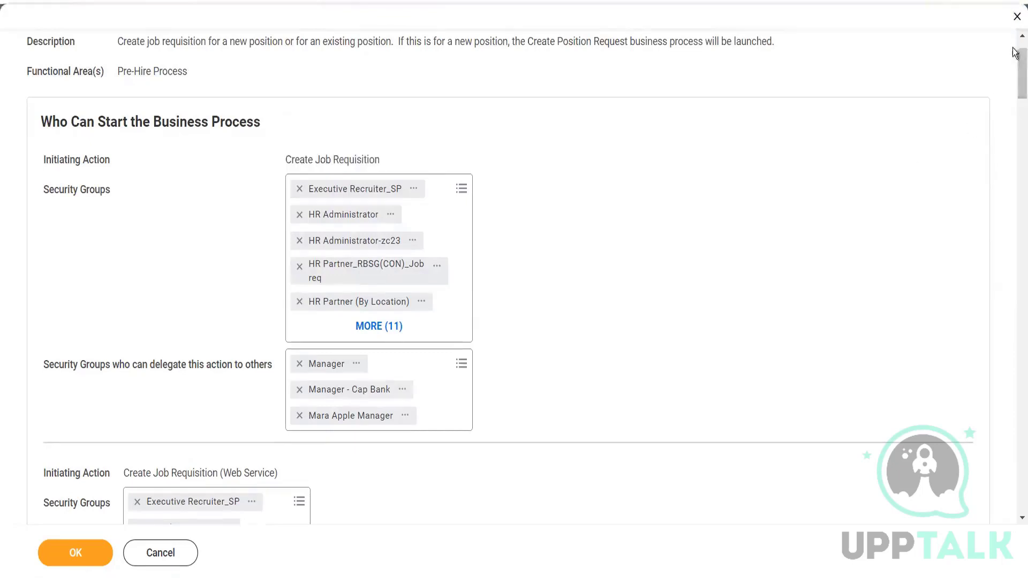
scroll(1014, 63, "down", 2)
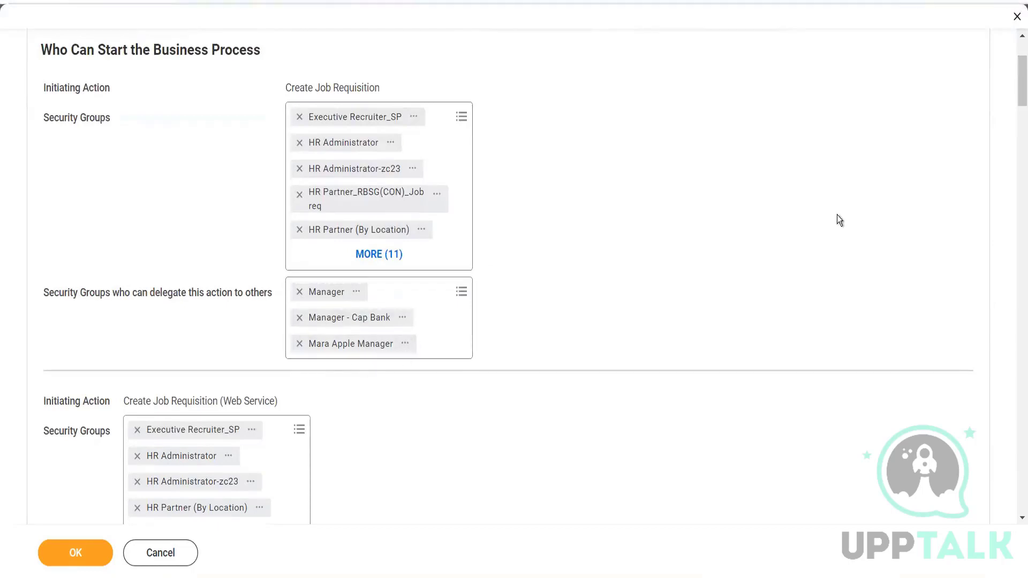
left_click_drag(1016, 78, 1016, 106)
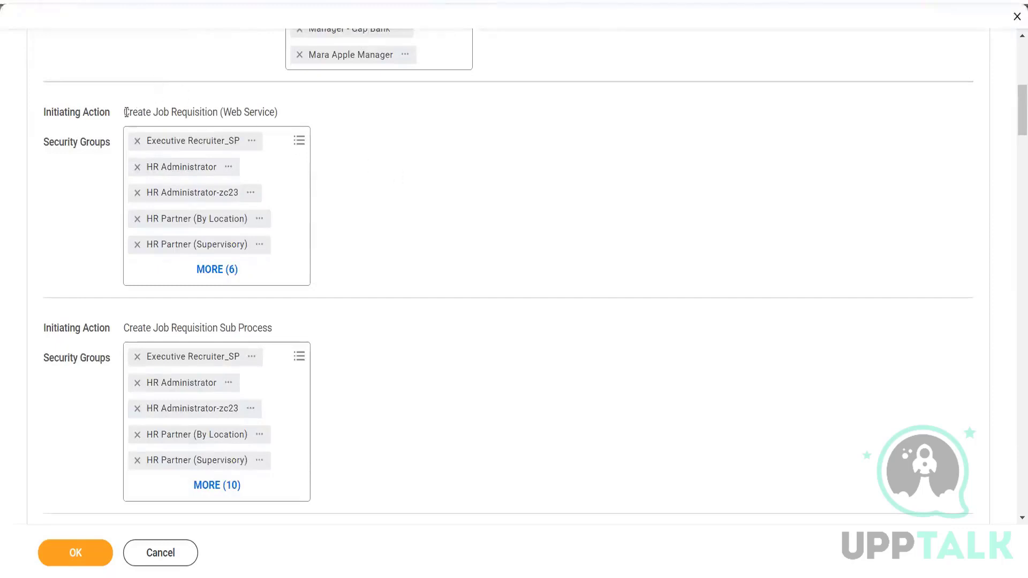
left_click_drag(124, 112, 278, 117)
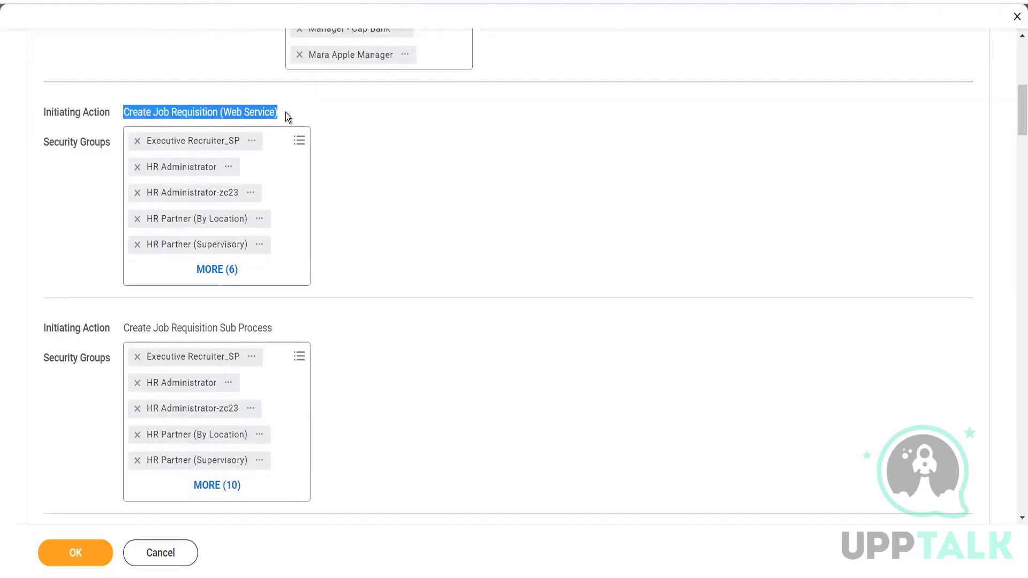
left_click(285, 113)
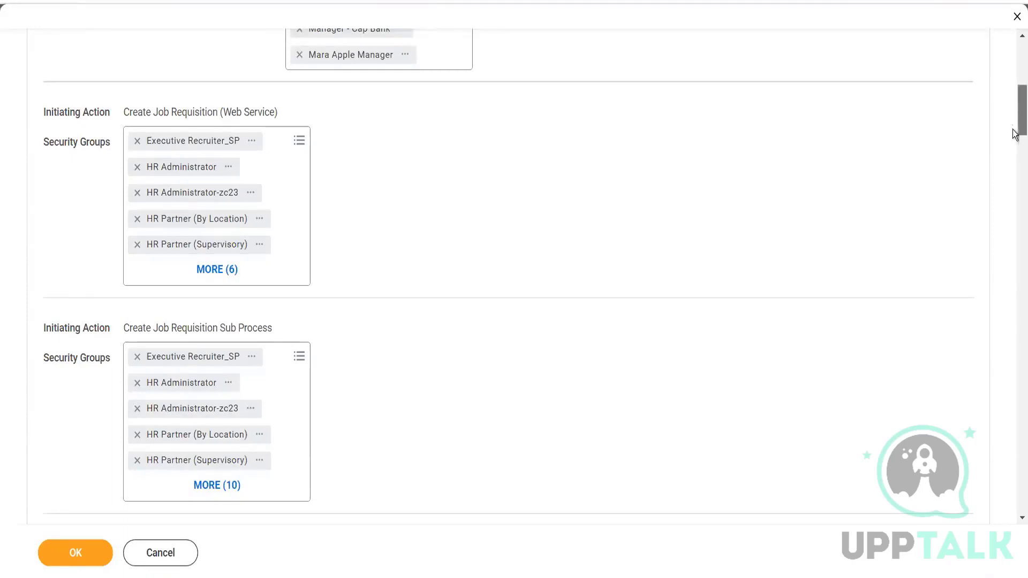
scroll(1014, 112, "down", 5)
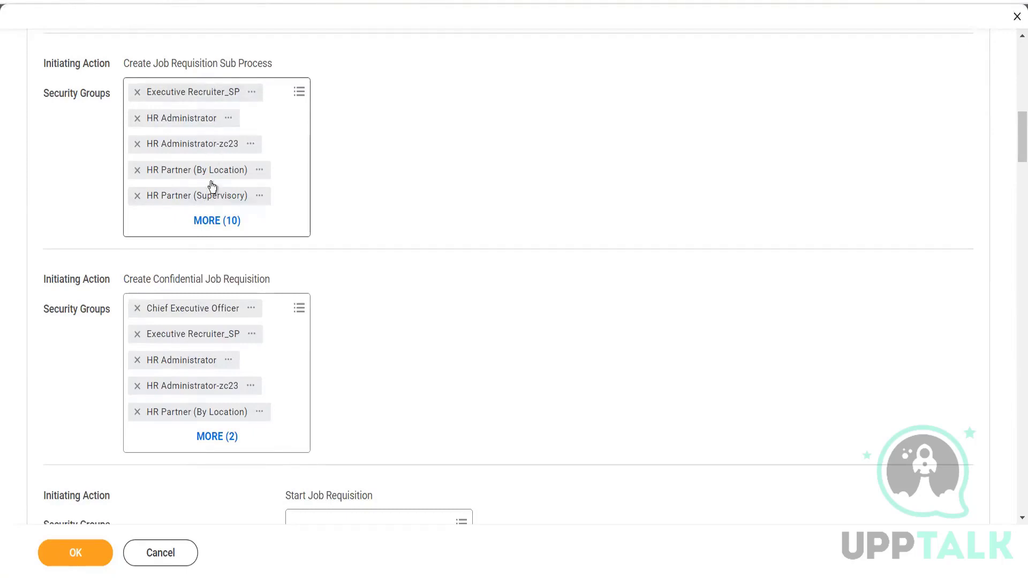
left_click_drag(1014, 144, 1016, 163)
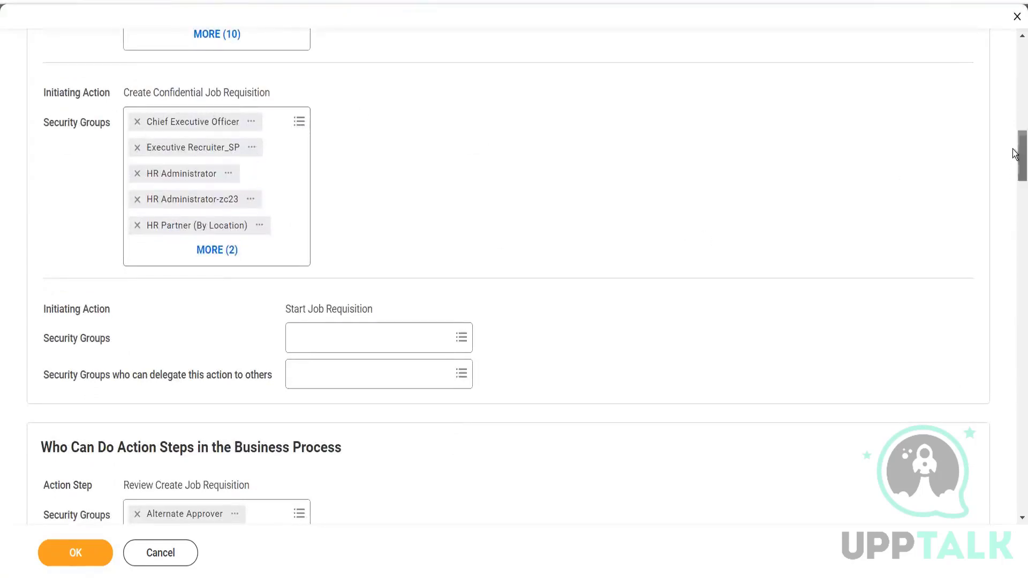
scroll(757, 184, "down", 3)
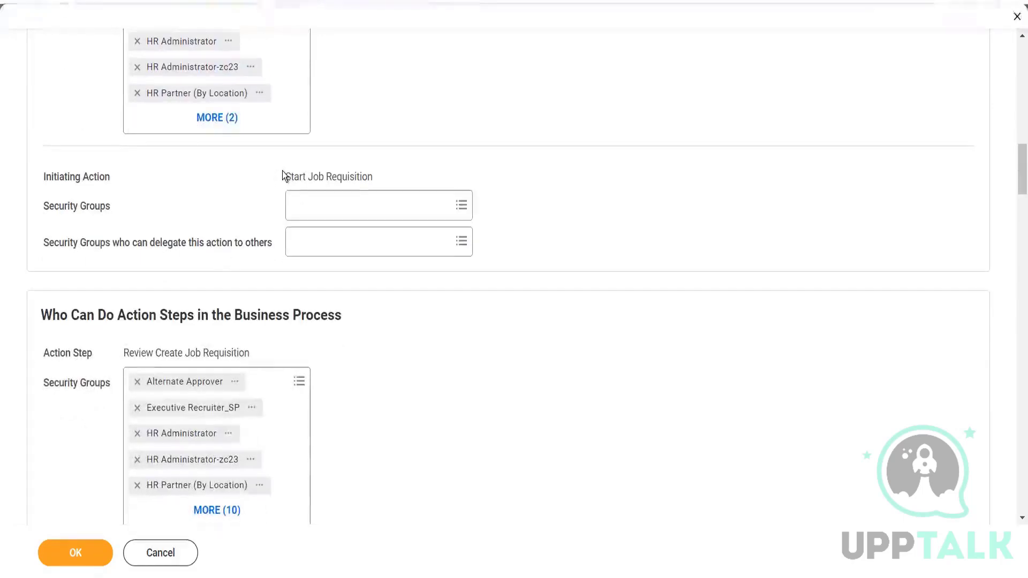
left_click_drag(282, 171, 400, 177)
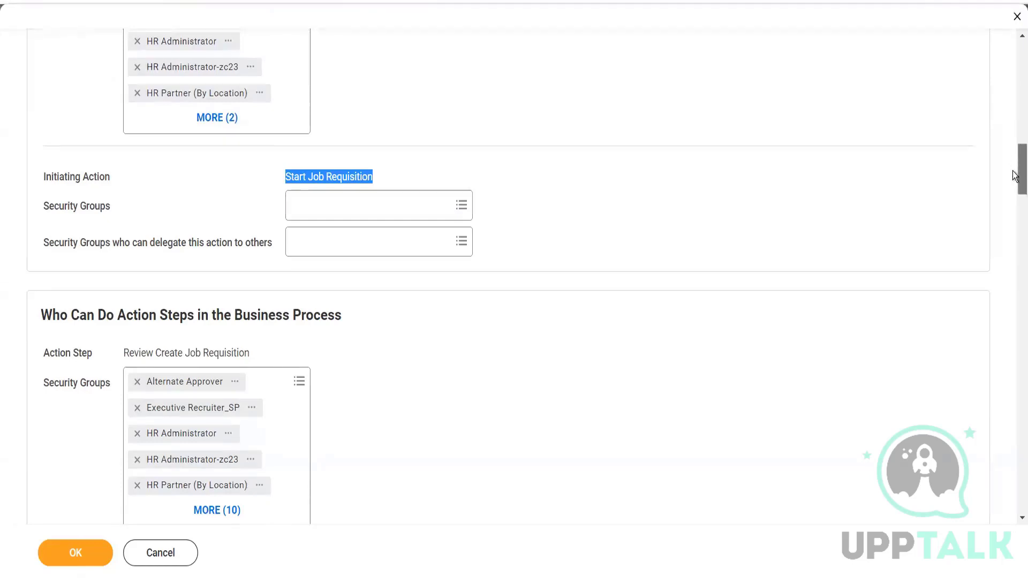
Examine the action steps under Who Can Do Action Steps in the Business Process, including Review Create Job Requisition.
scroll(1013, 167, "down", 3)
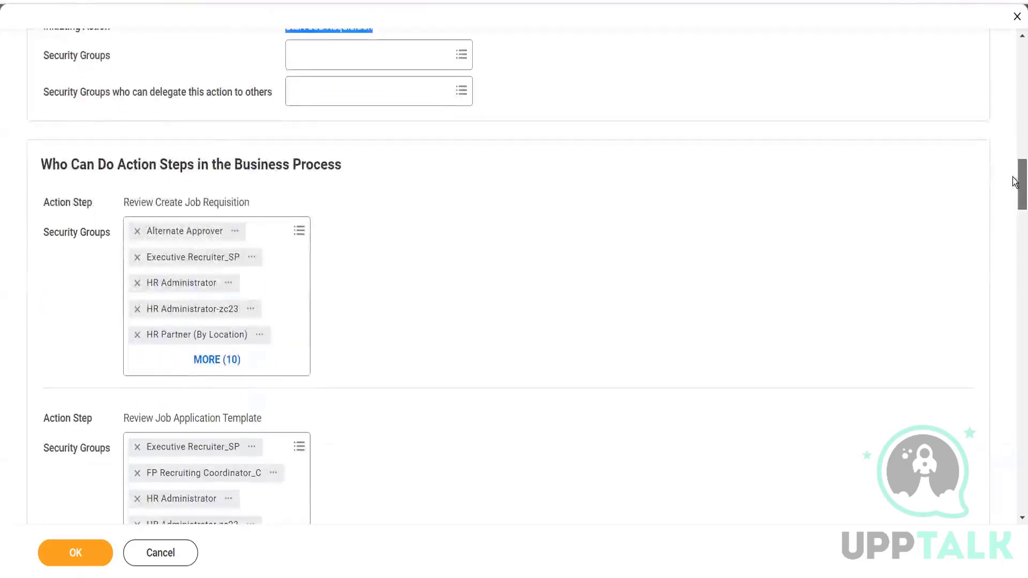
left_click_drag(1015, 176, 1016, 184)
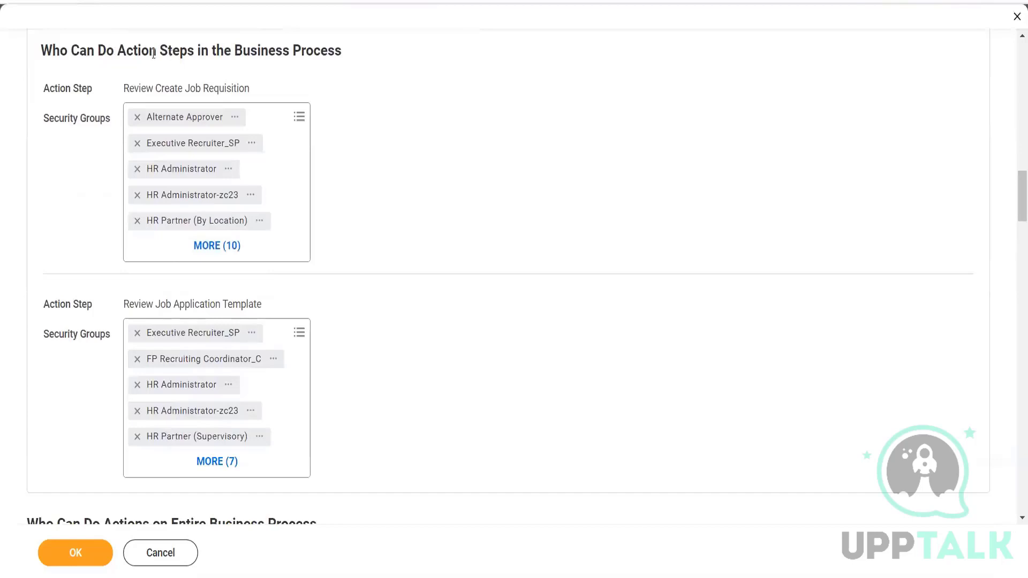
left_click_drag(117, 50, 347, 56)
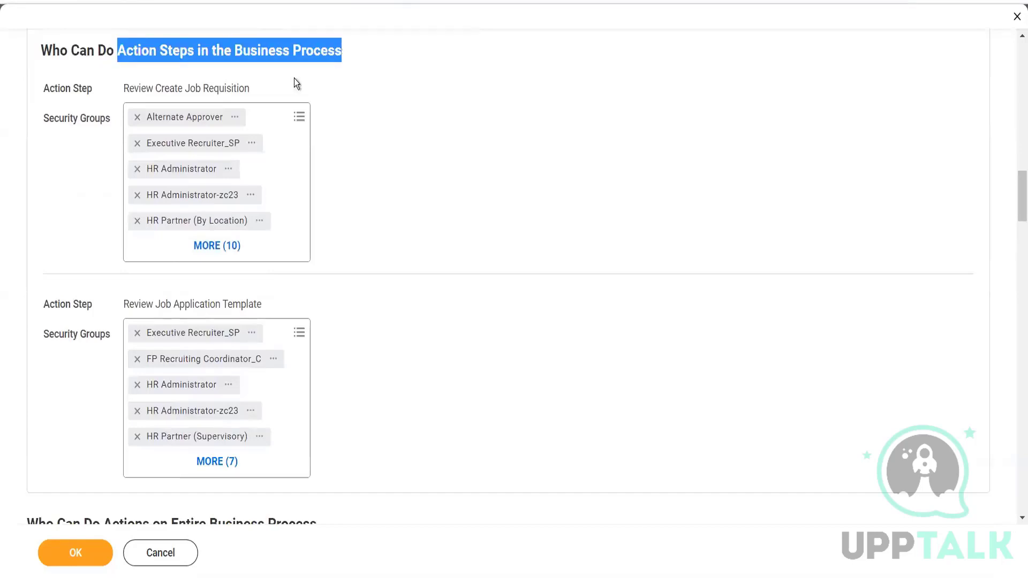
left_click_drag(134, 87, 261, 88)
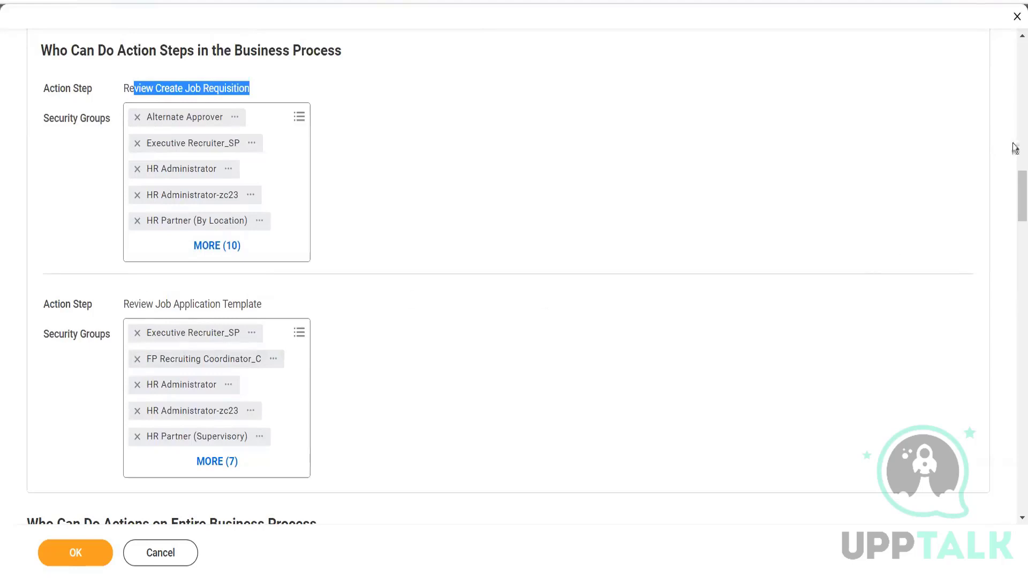
Review the remaining policy sections down to Policy Restrictions, save the Job Requisition business process security policy and finish.
left_click_drag(1016, 199, 1015, 493)
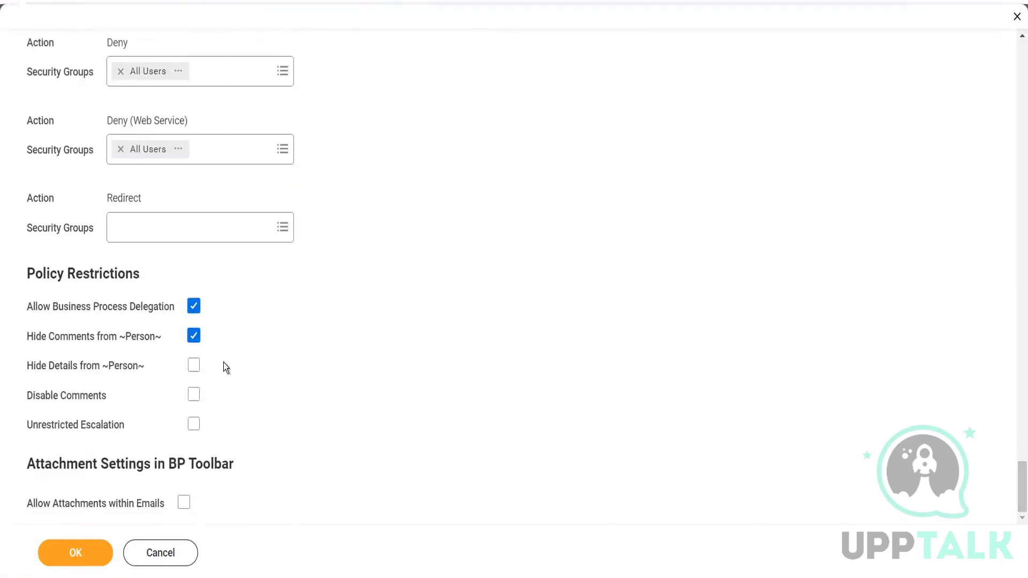
left_click(82, 551)
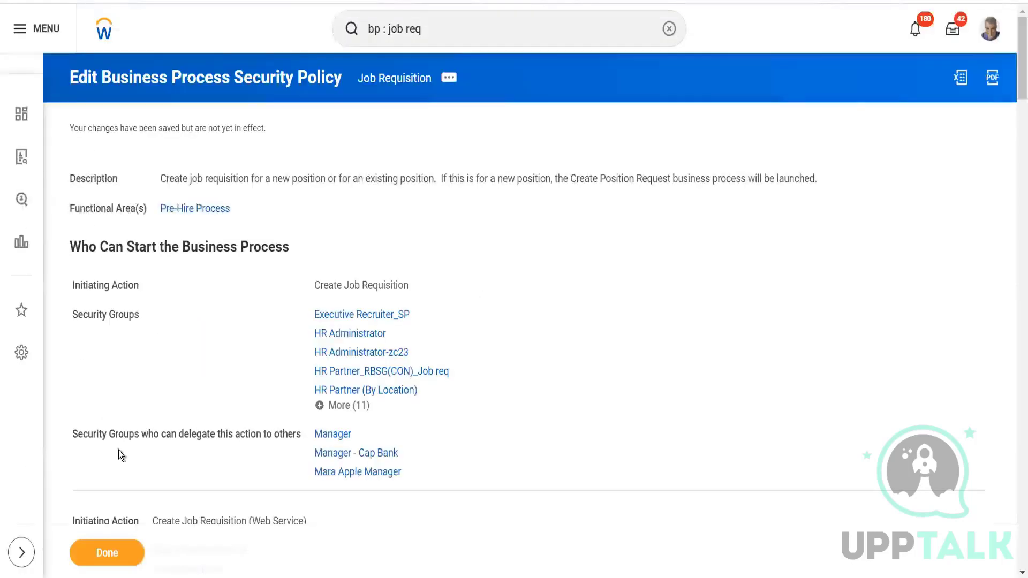
left_click(109, 553)
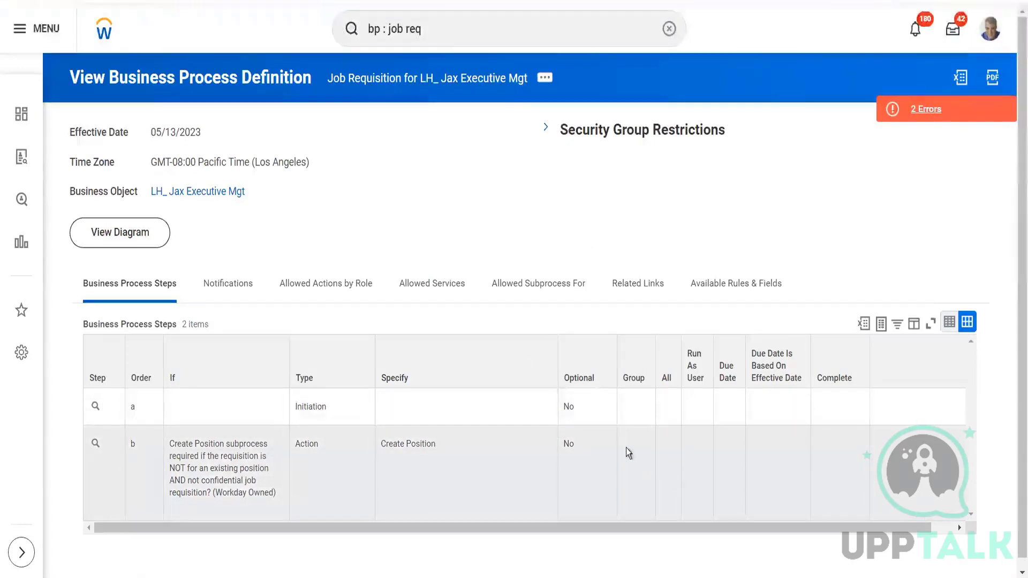
Open the Job Requisition definition for editing, view the group options of the Create Position step, and cancel the edit.
left_click(545, 83)
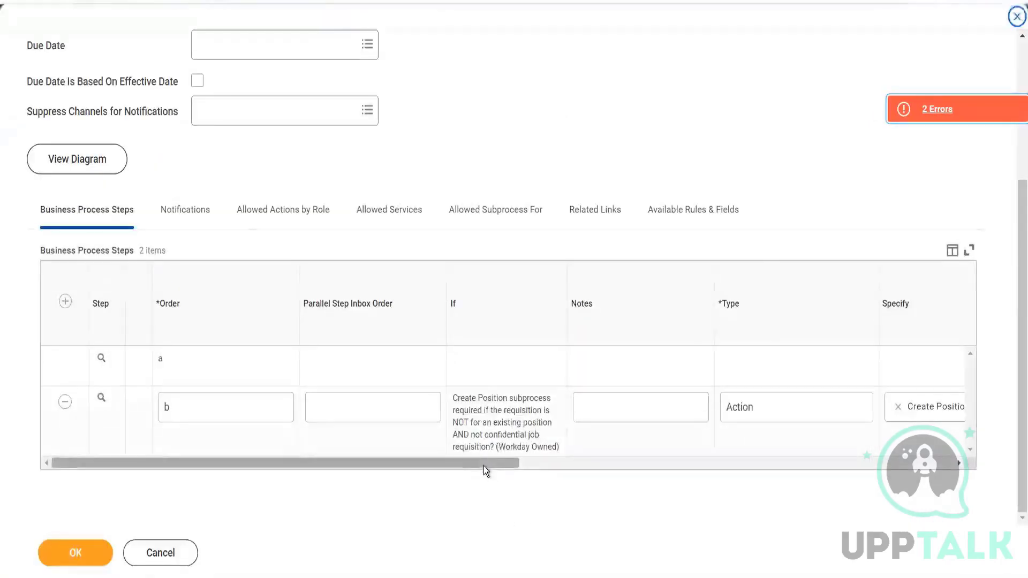
left_click_drag(483, 464, 715, 483)
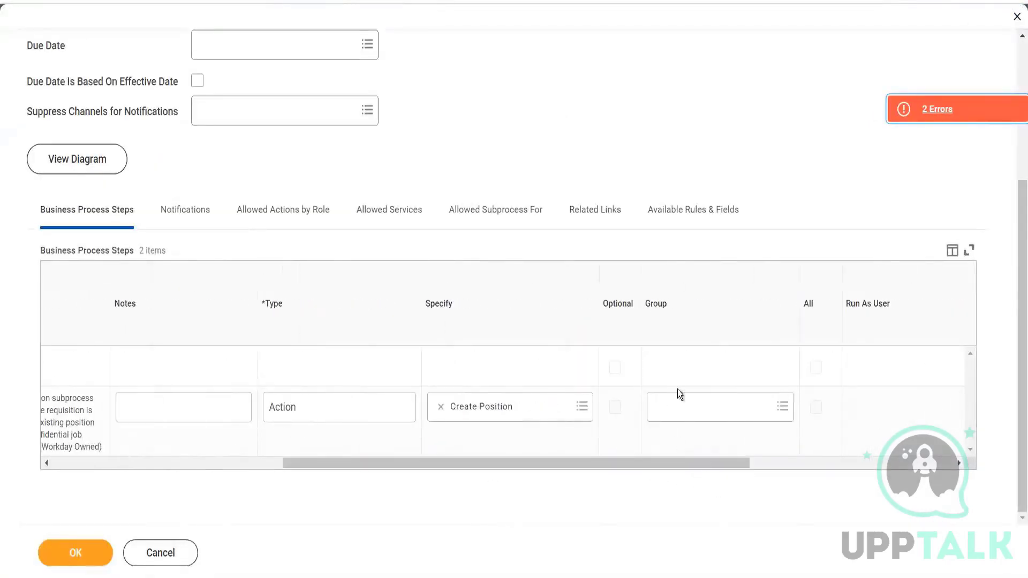
left_click(783, 409)
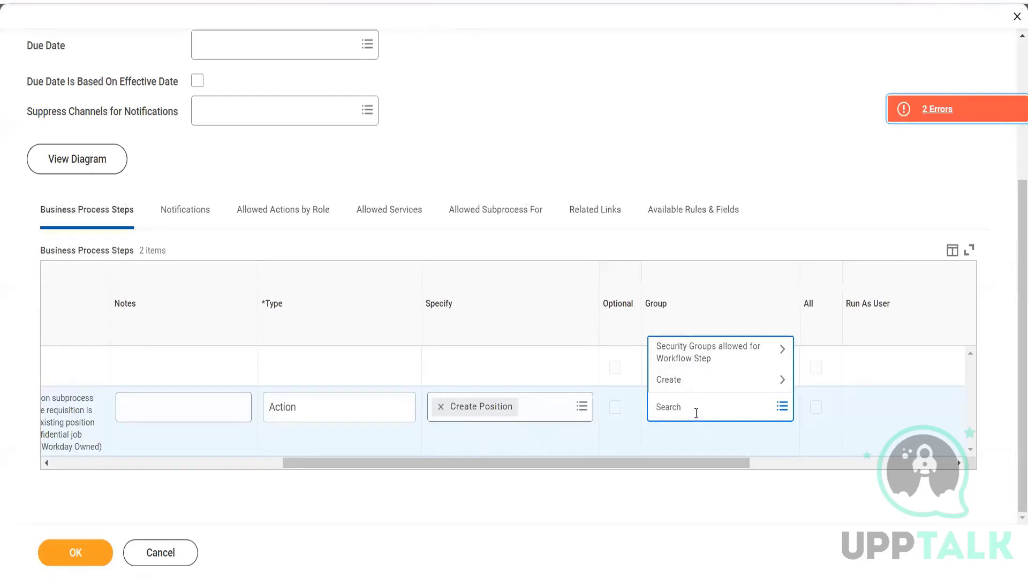
left_click(149, 562)
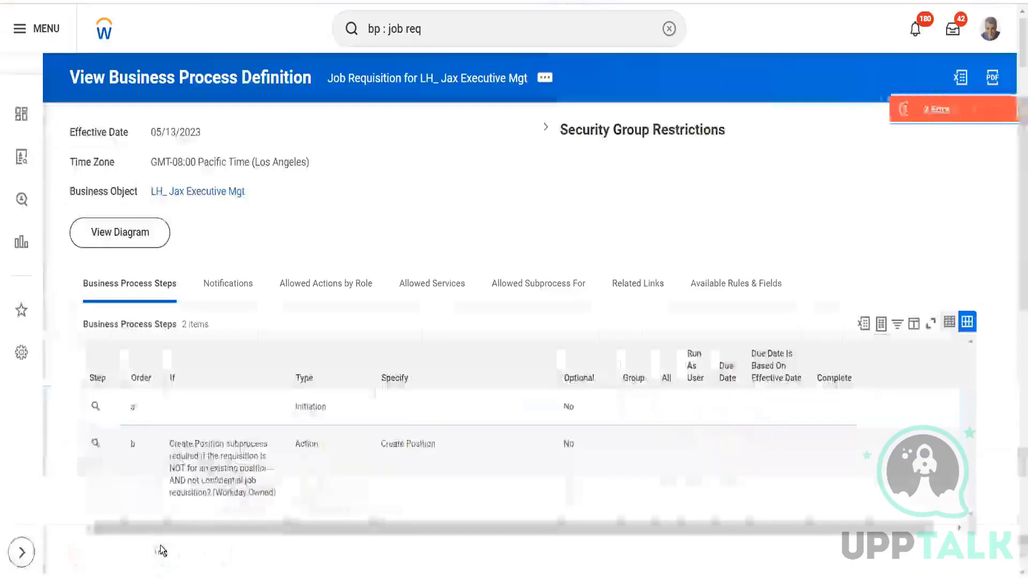
Open the All Domains report and look up Functional Areas filter values with the search text "r".
left_click(488, 30)
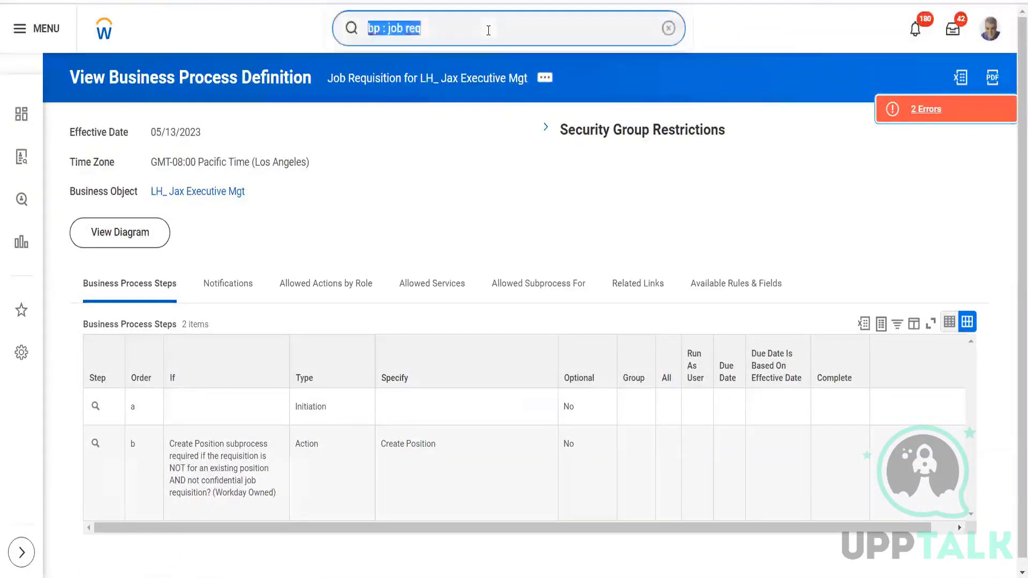
key("BackSpace")
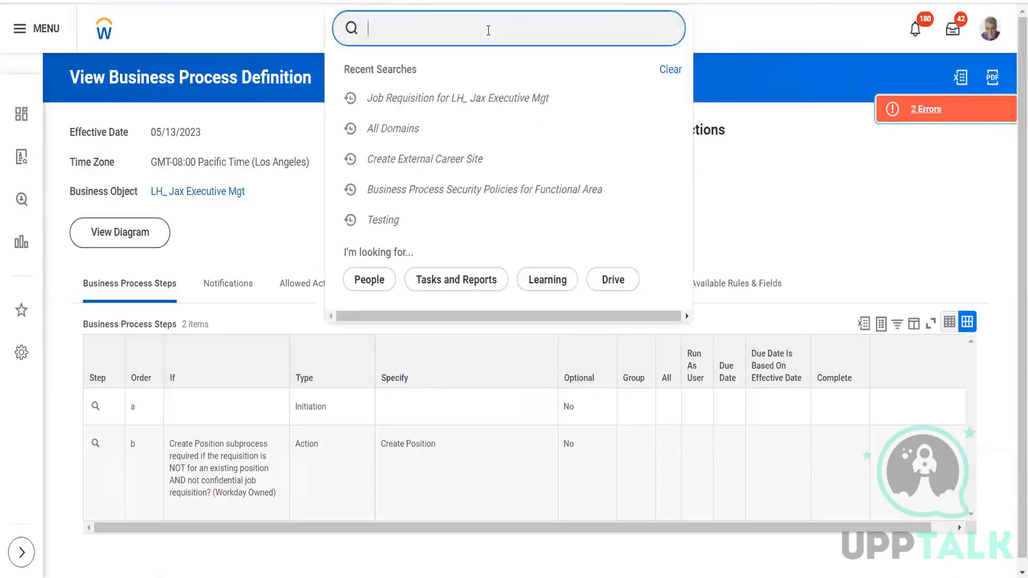
left_click(414, 128)
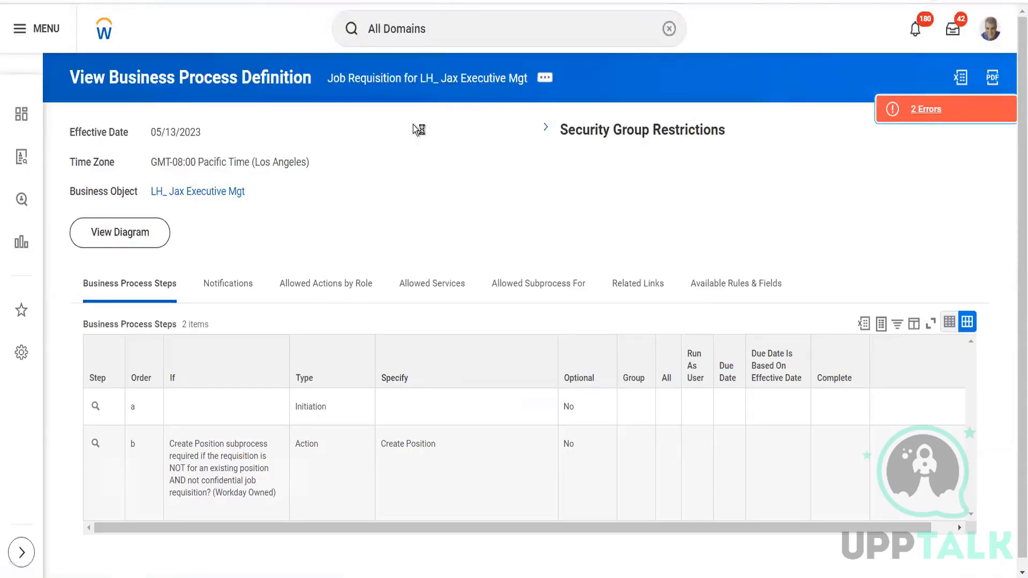
left_click(187, 156)
left_click(395, 158)
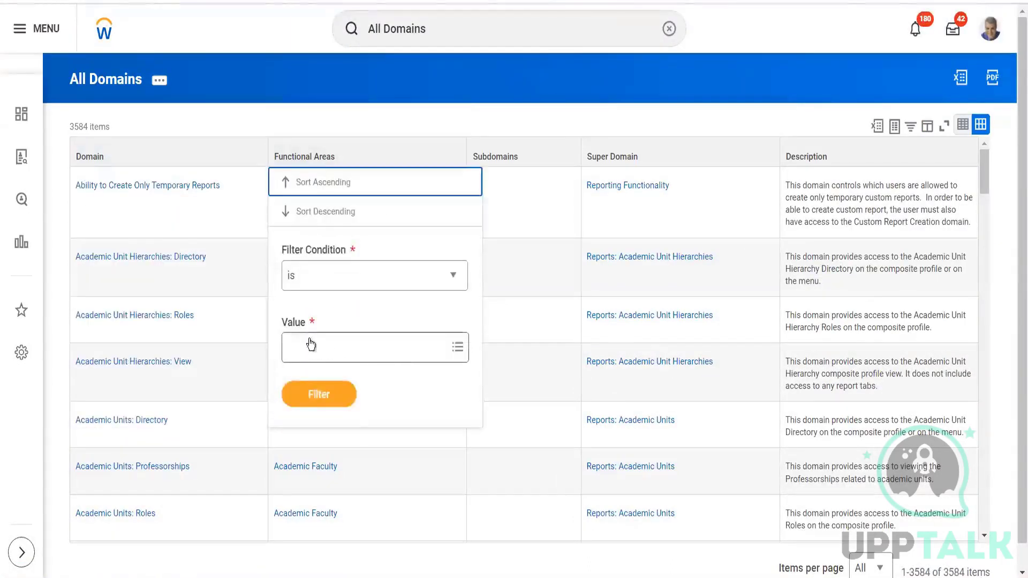
left_click(357, 348)
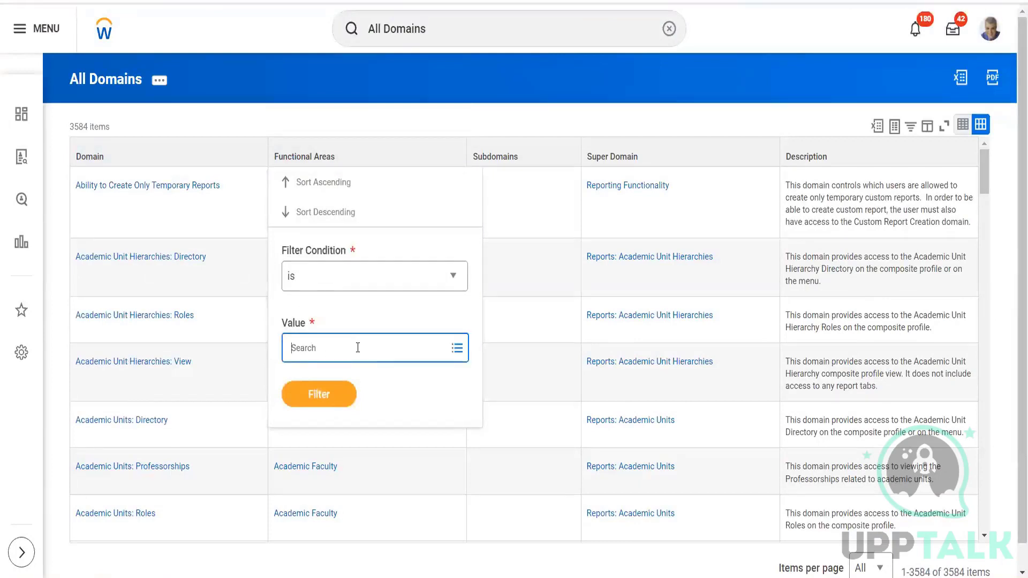
type("r")
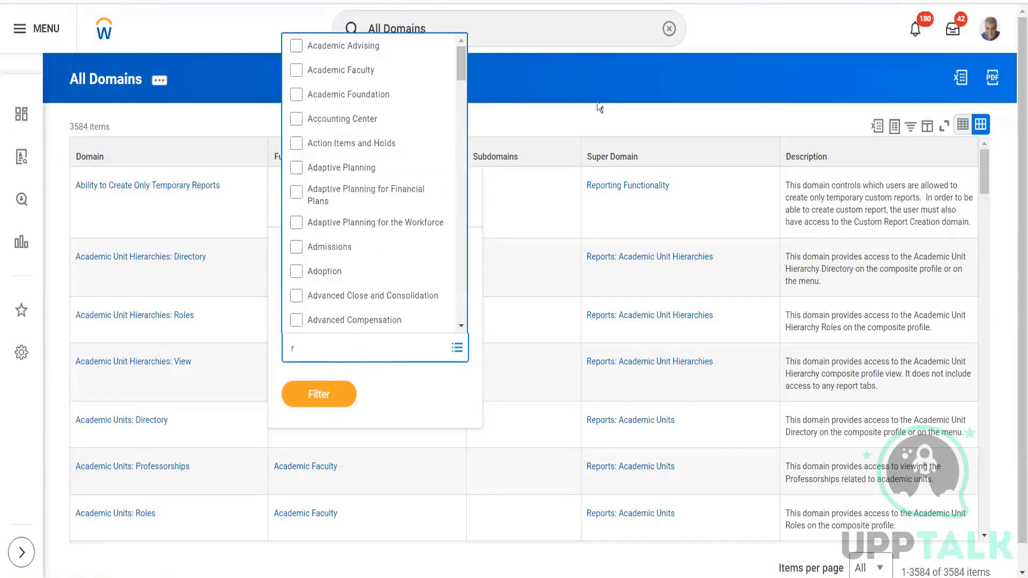
left_click(545, 52)
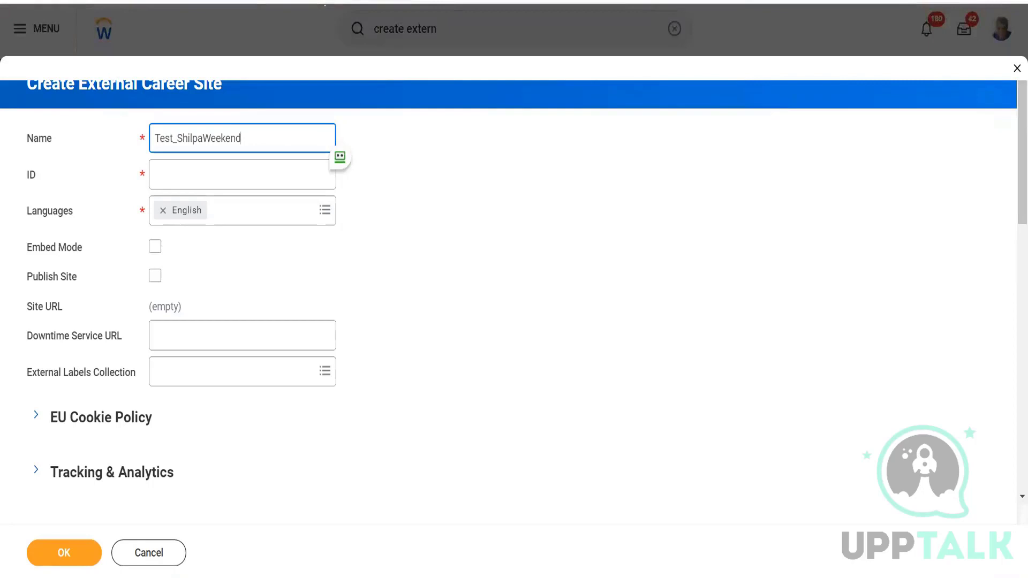
Duplicate the browser tab holding Create External Career Site and cancel the form in the duplicate.
right_click(236, 2)
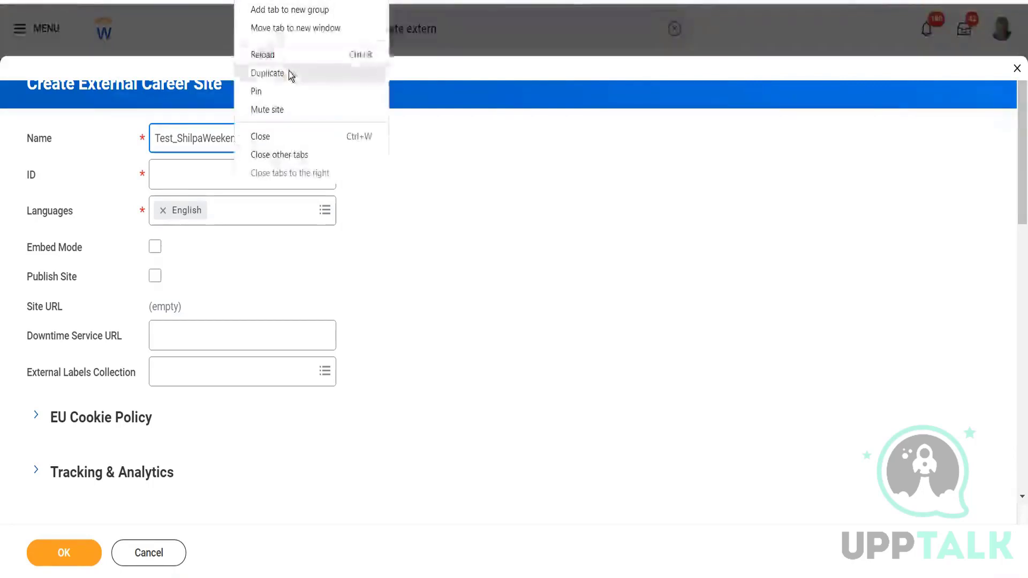
left_click(268, 74)
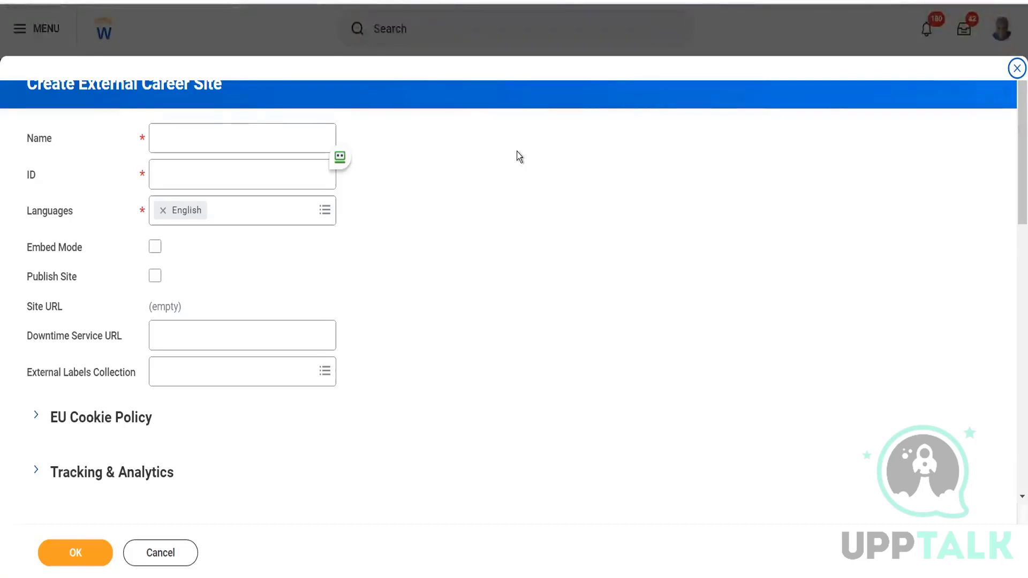
left_click(165, 550)
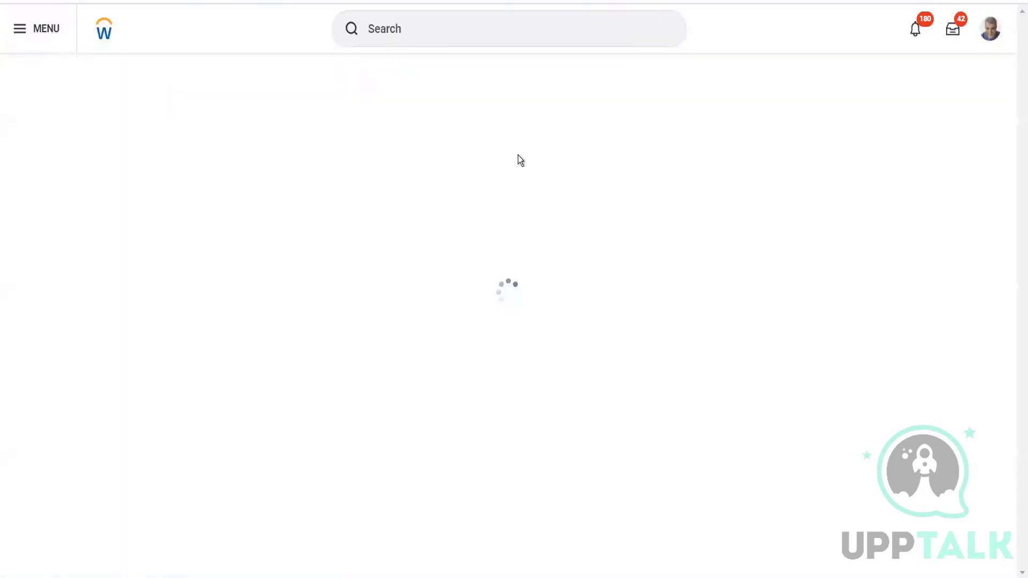
Find and run the standard Find Jobs report, and look through its job listings and filter facets.
left_click(459, 18)
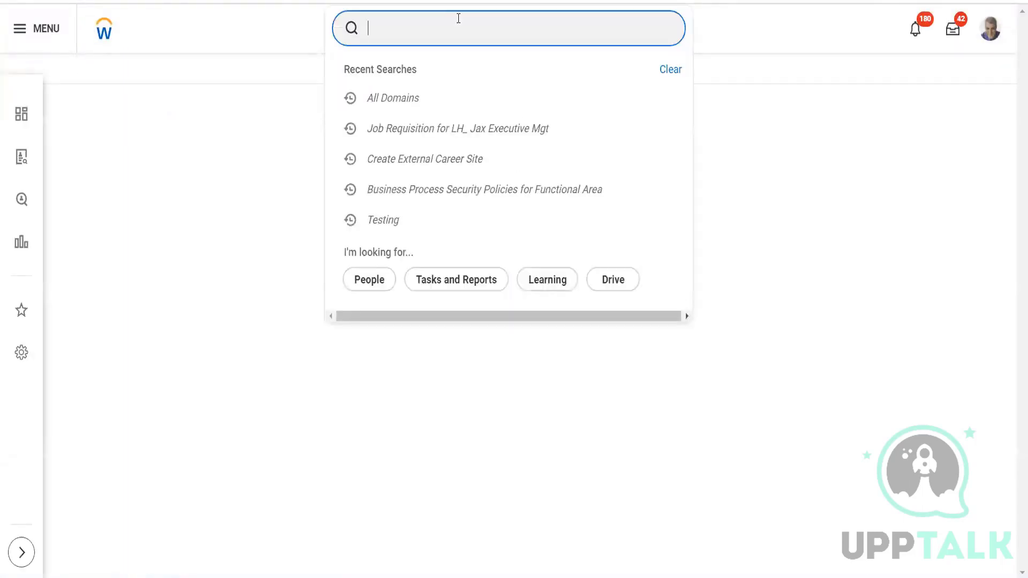
type("find job")
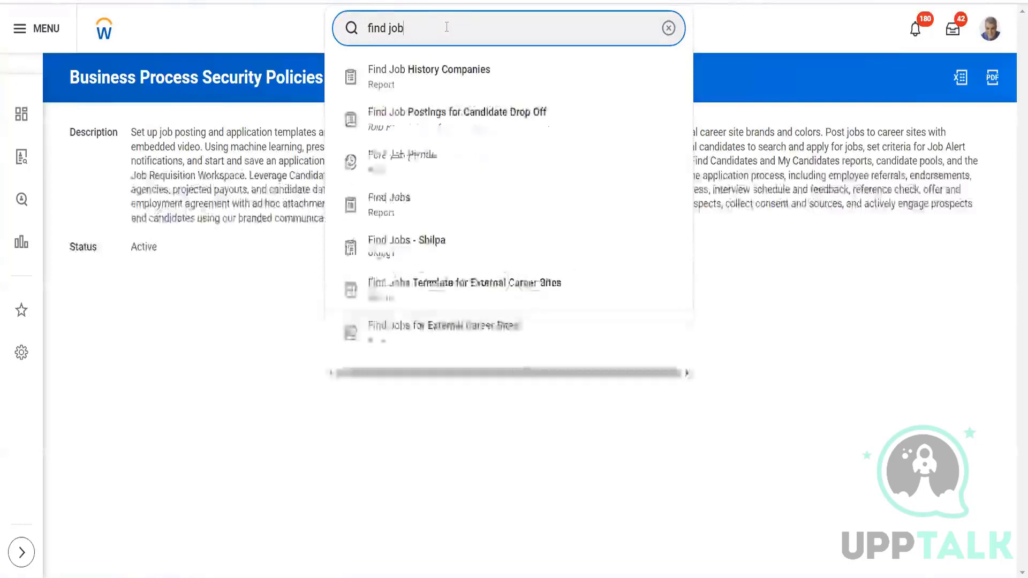
left_click(422, 207)
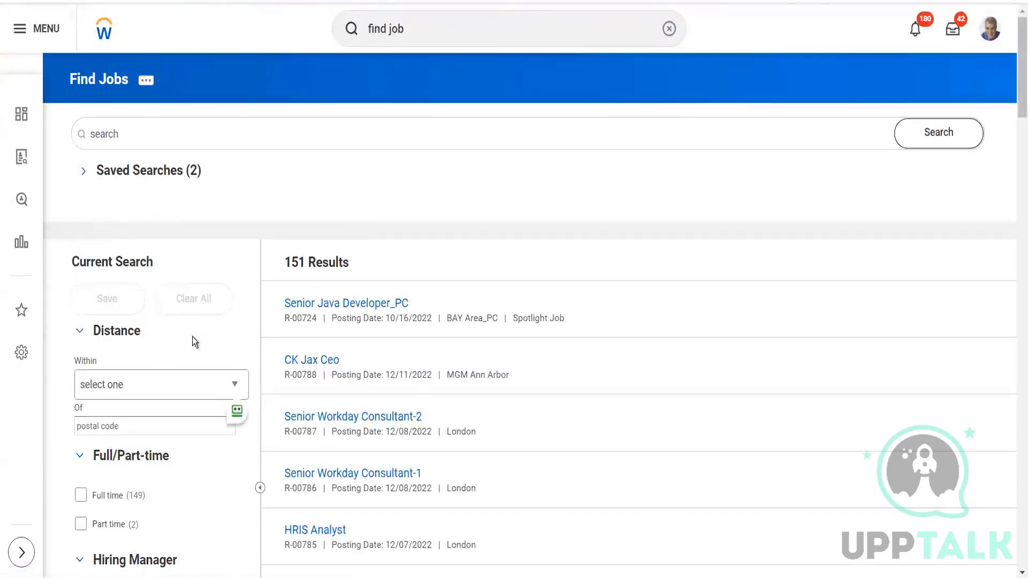
left_click_drag(1021, 80, 1014, 161)
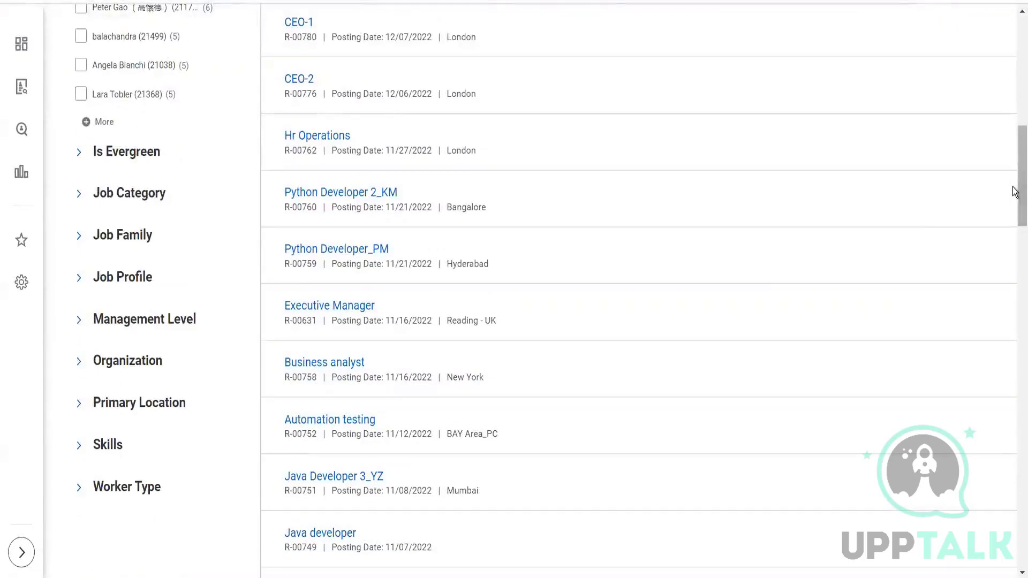
left_click_drag(1016, 193, 1014, 52)
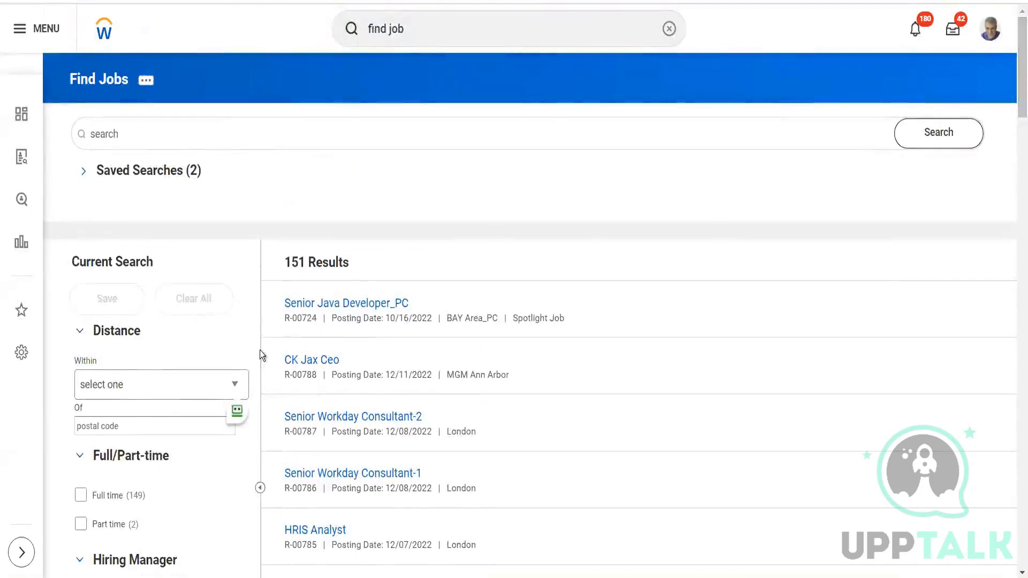
Start scheduling the Find Jobs report from its related actions with the run frequency Run Now.
left_click(146, 83)
mouse_move(206, 121)
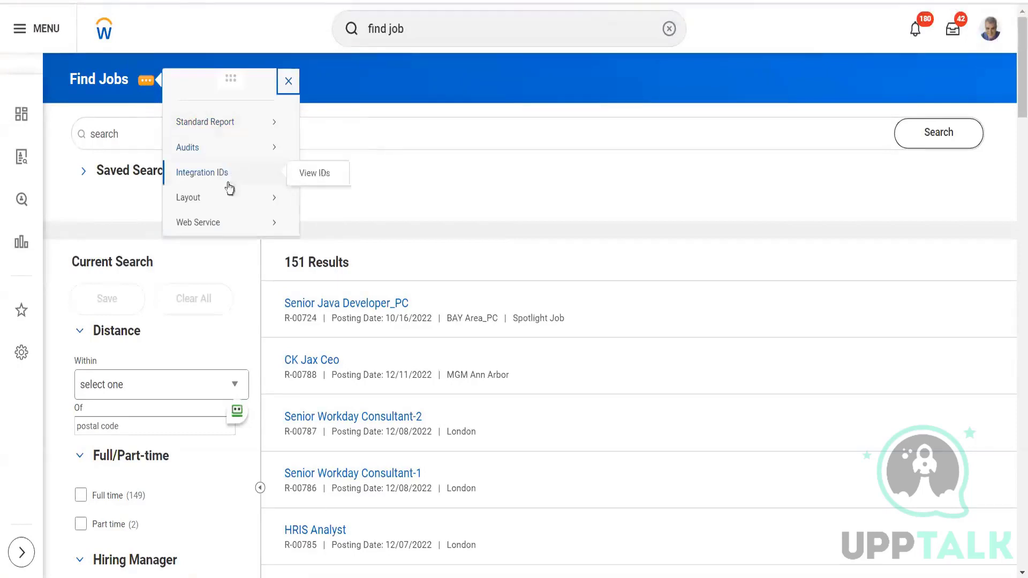
mouse_move(231, 231)
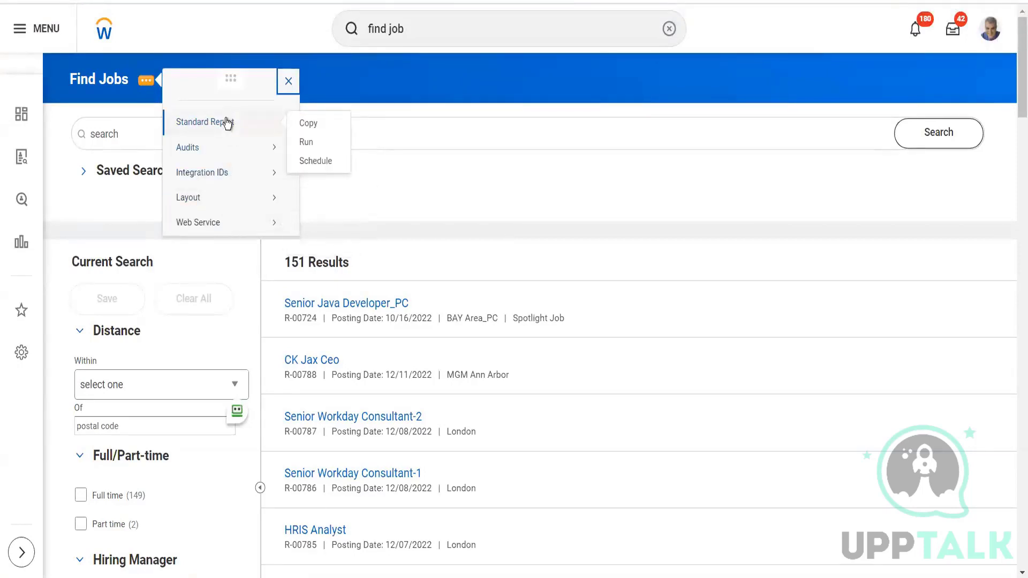
mouse_move(266, 120)
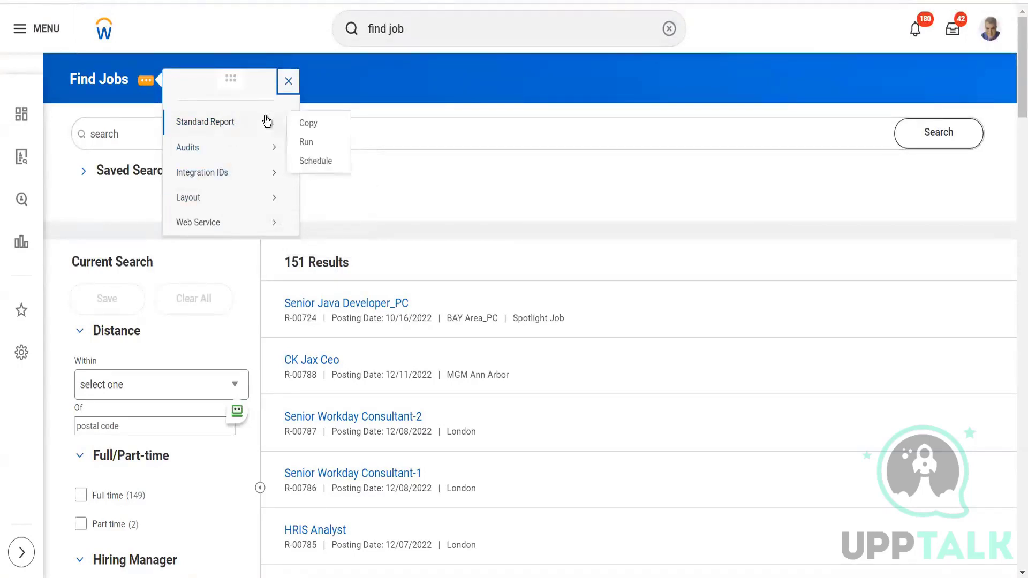
left_click(317, 161)
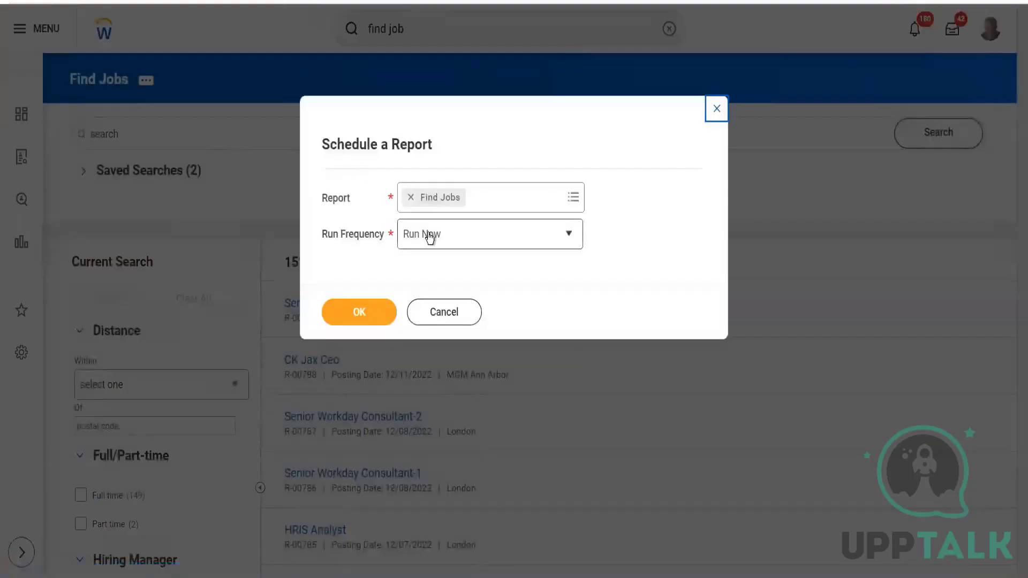
left_click(429, 236)
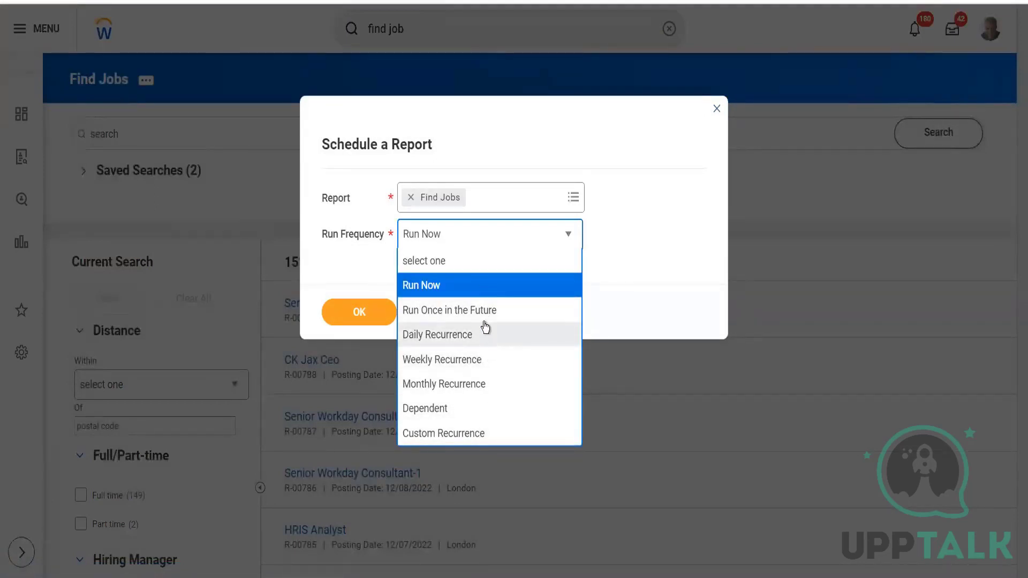
left_click(477, 285)
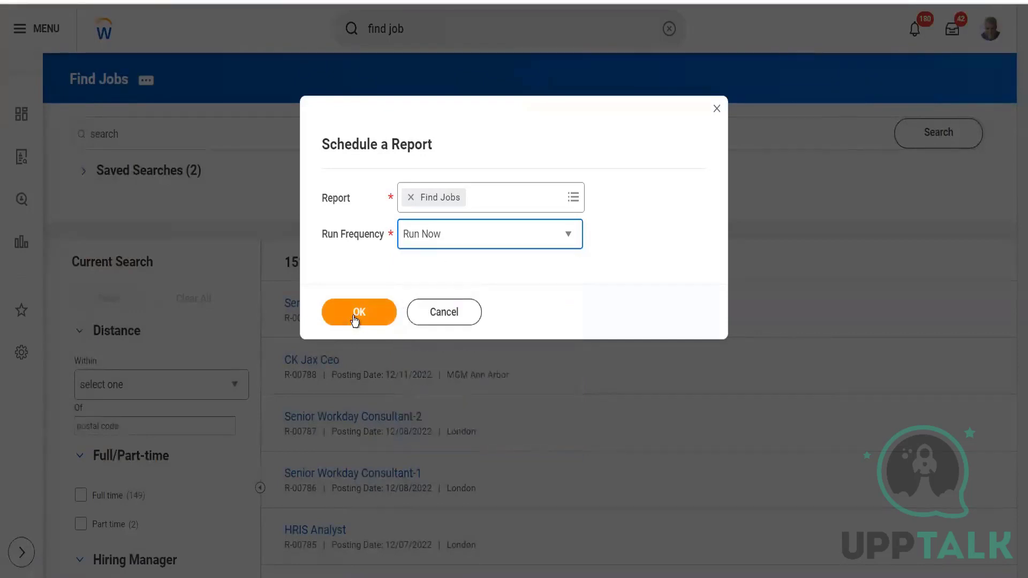
left_click(354, 315)
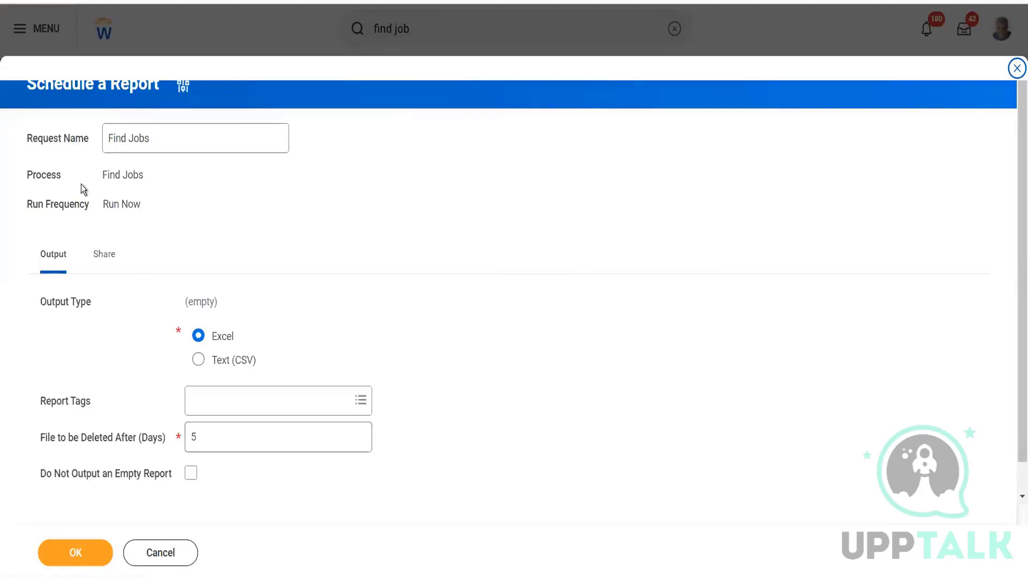
Review the request name, output type and file deletion period in the Find Jobs schedule.
left_click(154, 137)
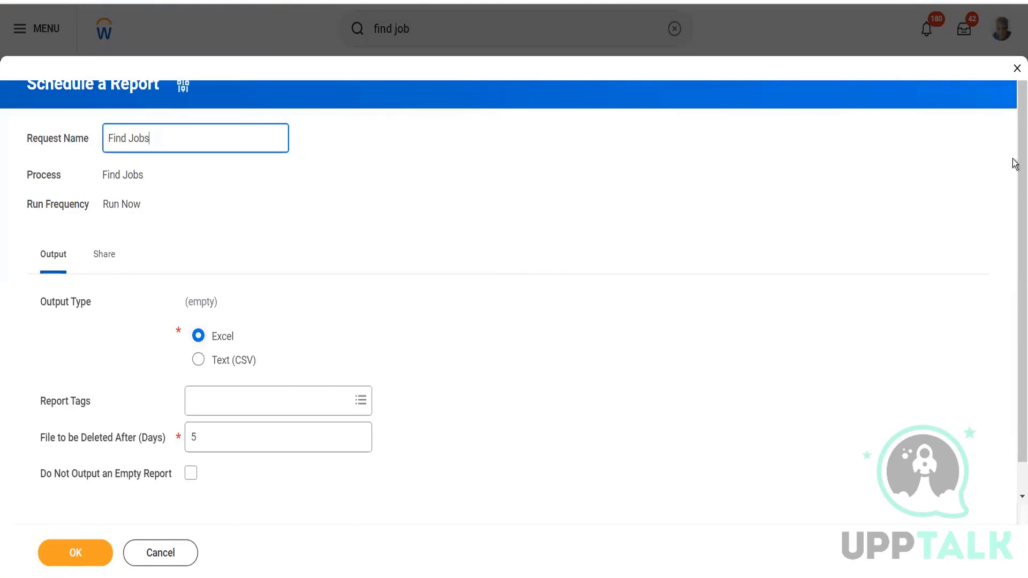
scroll(1013, 214, "down", 2)
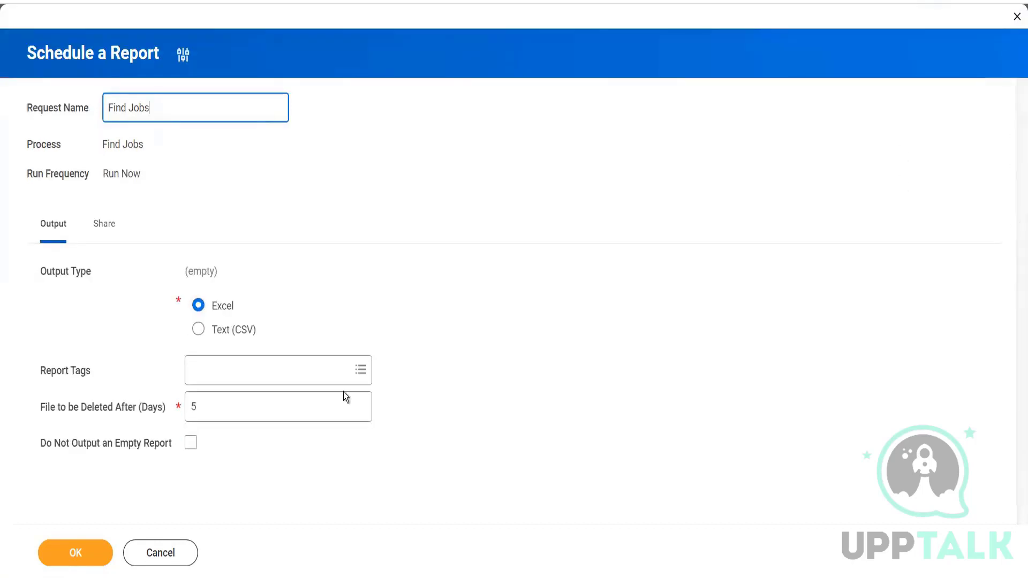
left_click(234, 406)
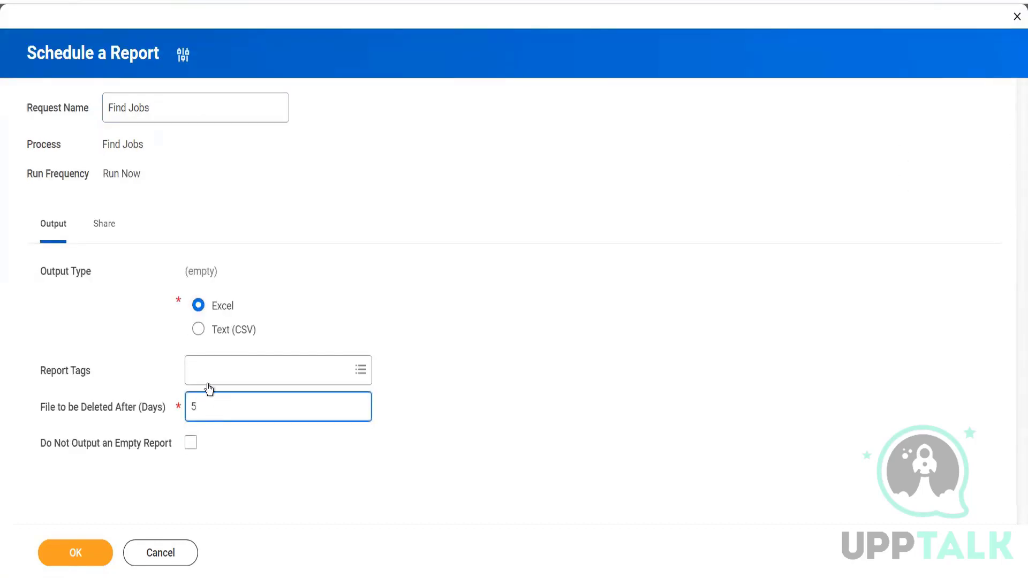
Choose to share the report output with other users, check the Authorized Users and Security Groups fields, and discard the schedule.
left_click(100, 226)
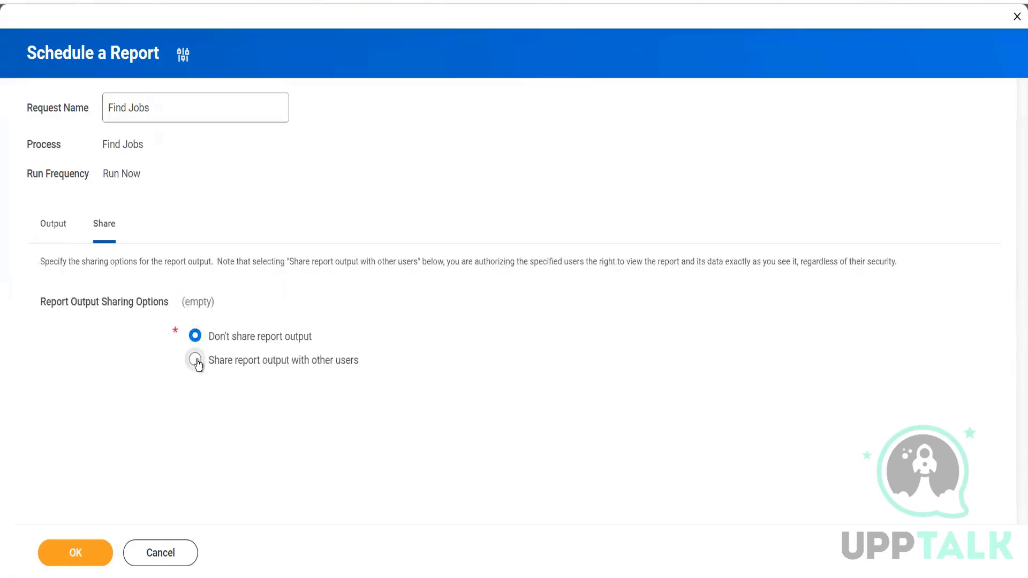
left_click(196, 361)
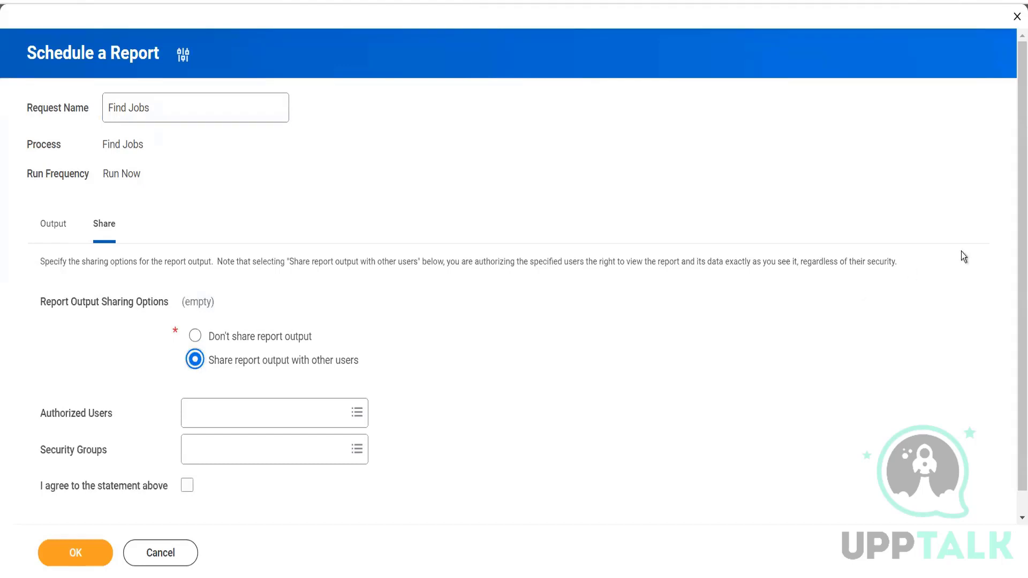
scroll(1014, 239, "down", 1)
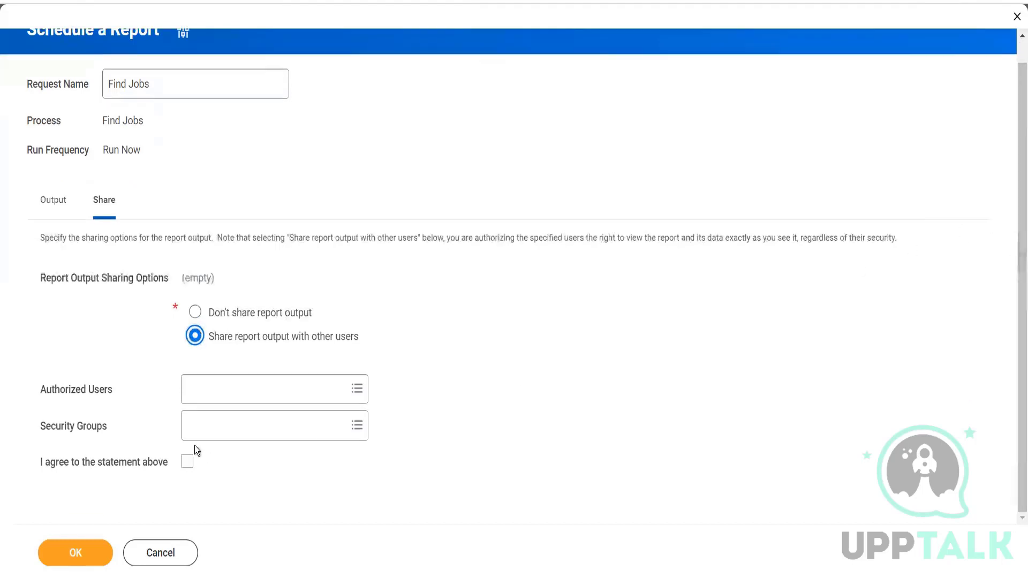
left_click(205, 423)
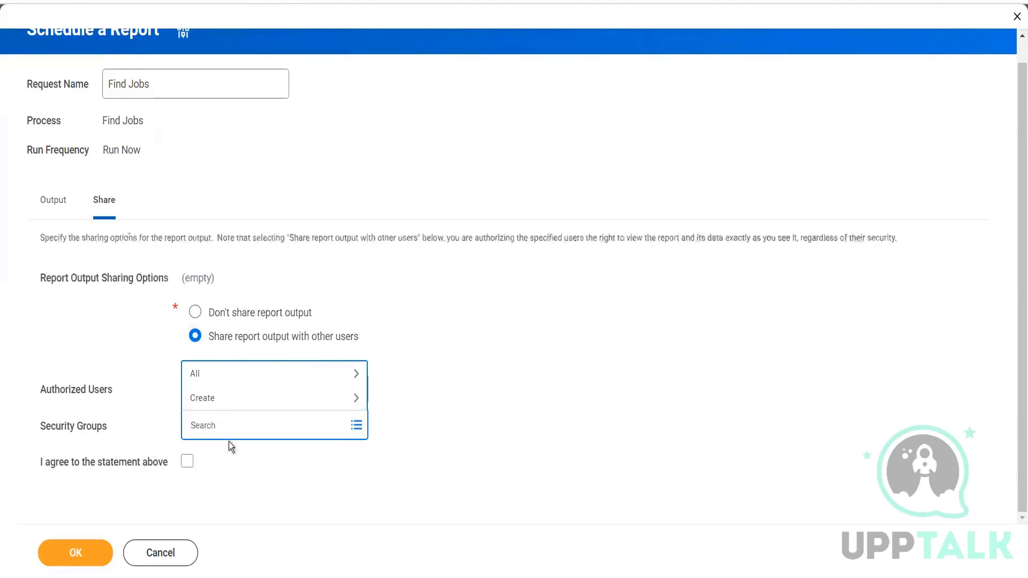
left_click(459, 394)
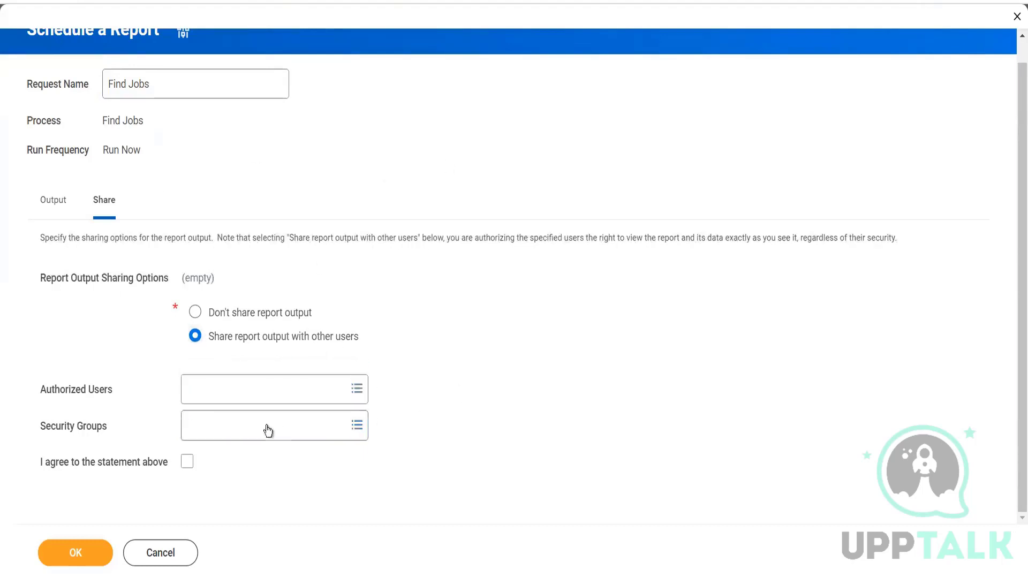
left_click(236, 388)
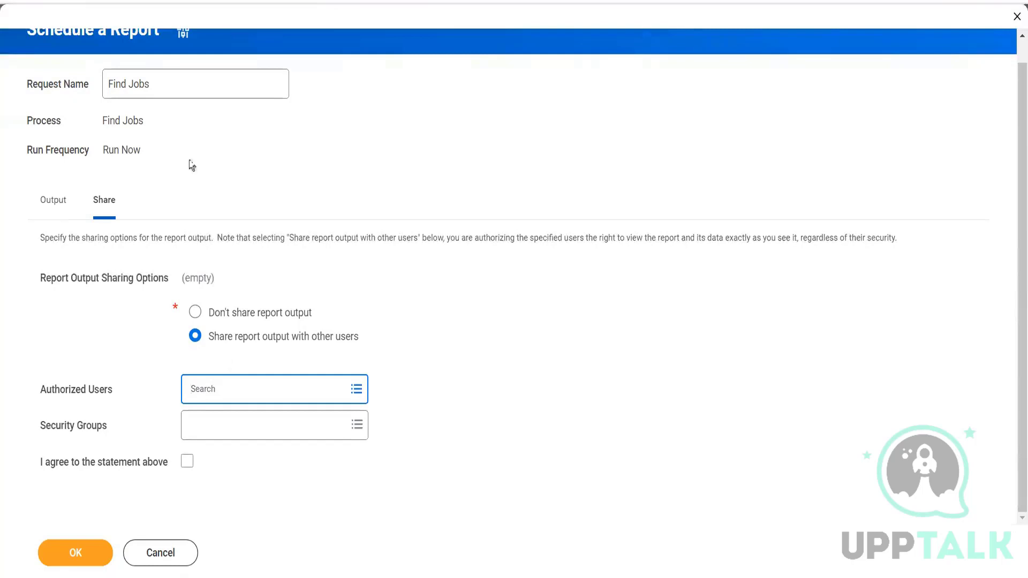
left_click(159, 554)
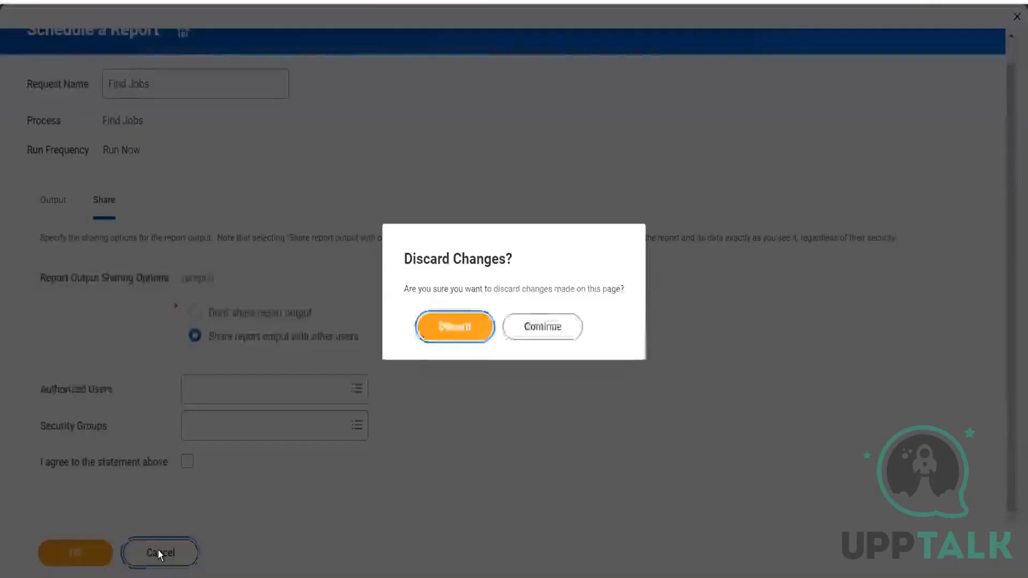
left_click(467, 325)
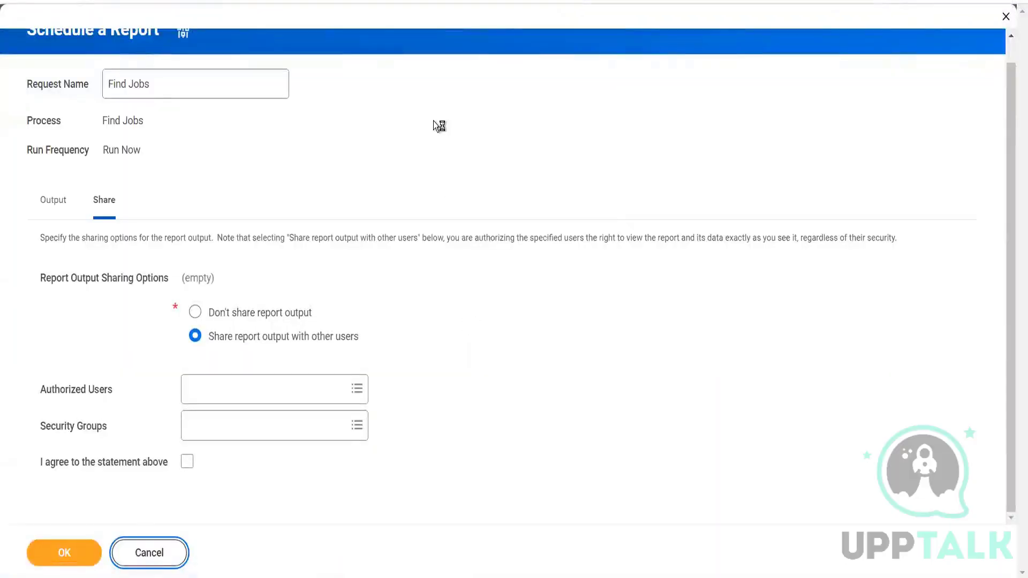
Leave the report schedule, and search for and run the Find Open Jobs report.
left_click(146, 546)
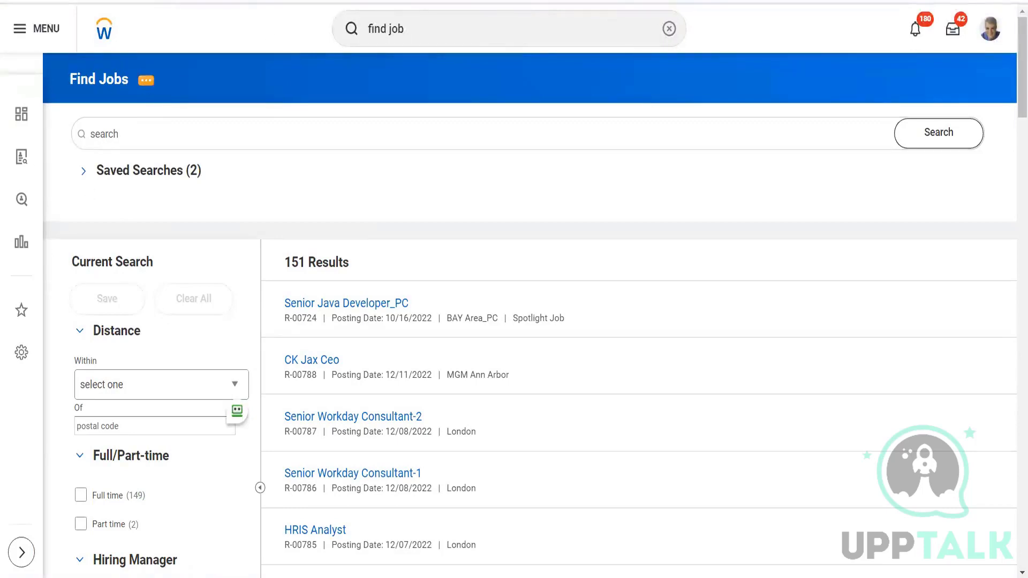
left_click(474, 29)
key("BackSpace")
key("BackSpace")
type("open")
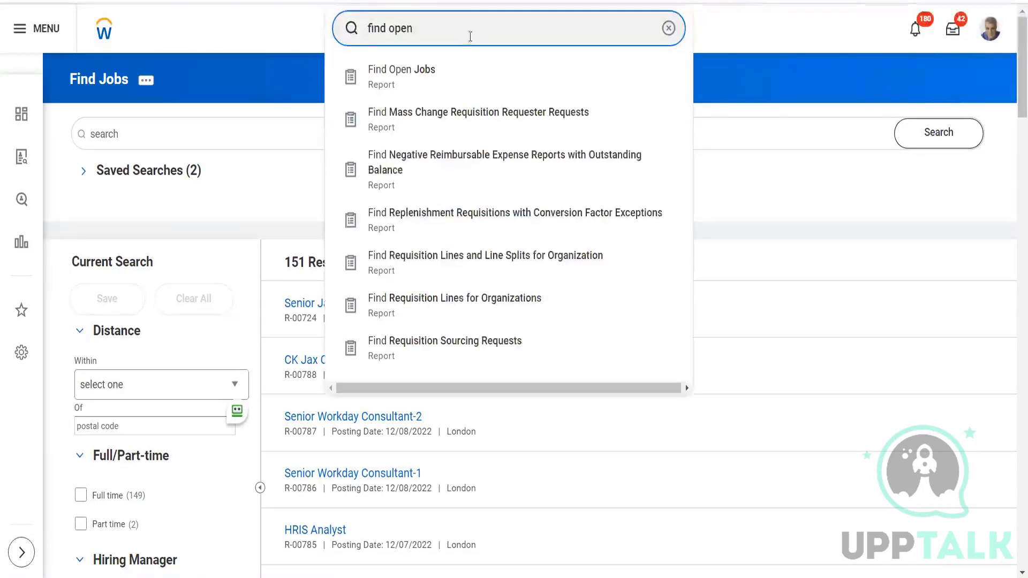
left_click(453, 76)
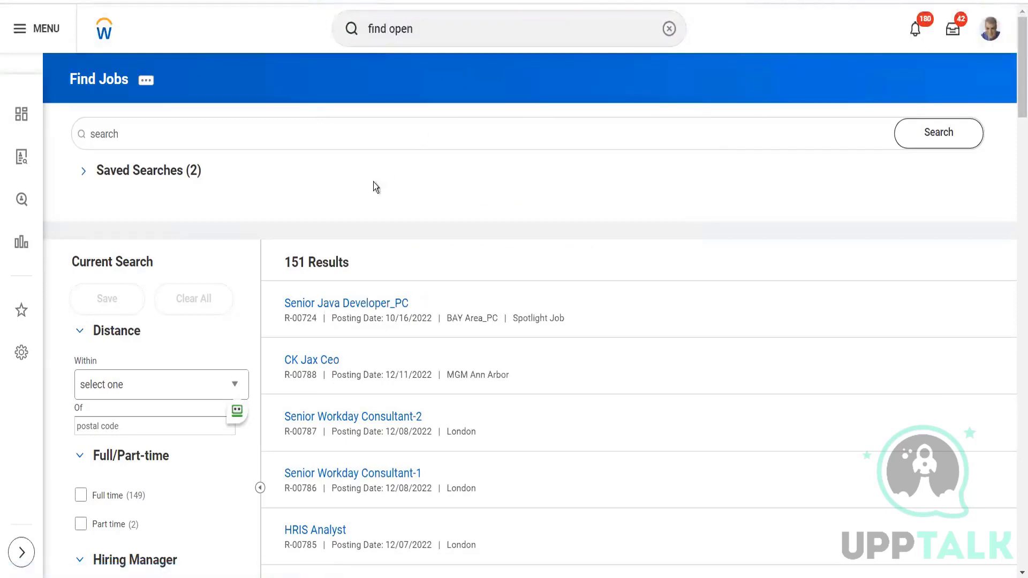
Start configuring an alert for the Find Open Jobs report from its related actions with the run frequency Run Now.
left_click(181, 82)
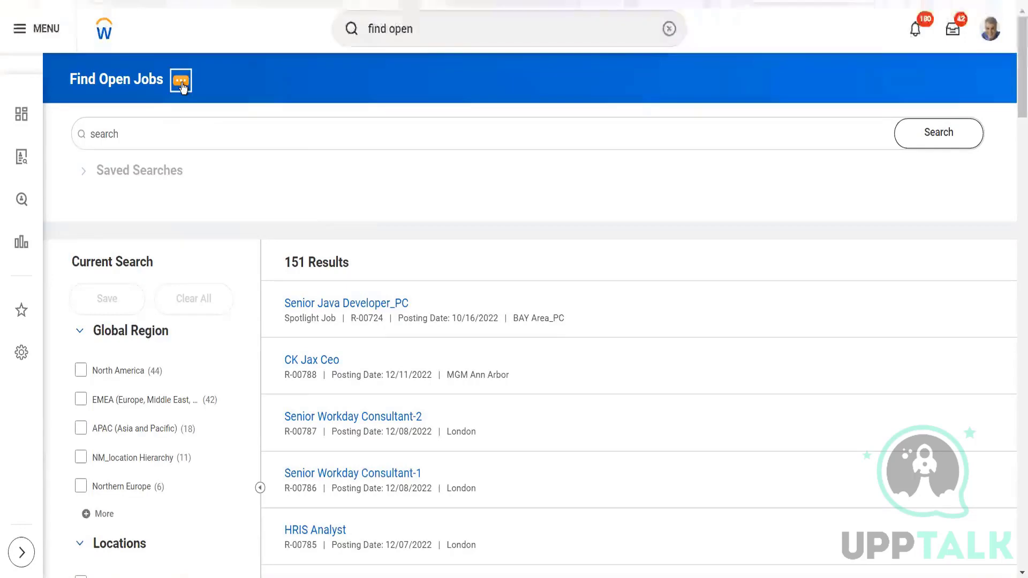
mouse_move(252, 141)
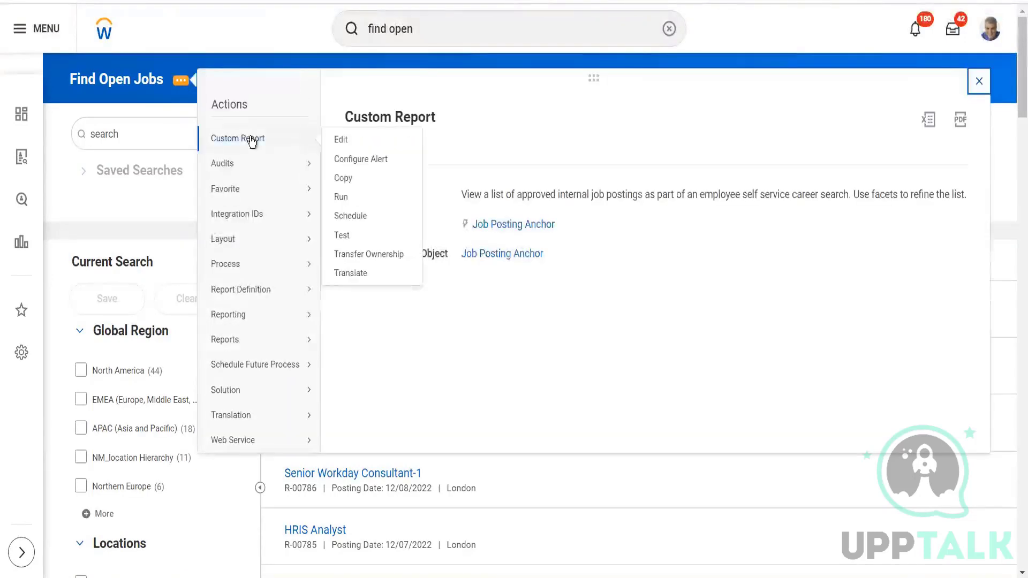
left_click(366, 160)
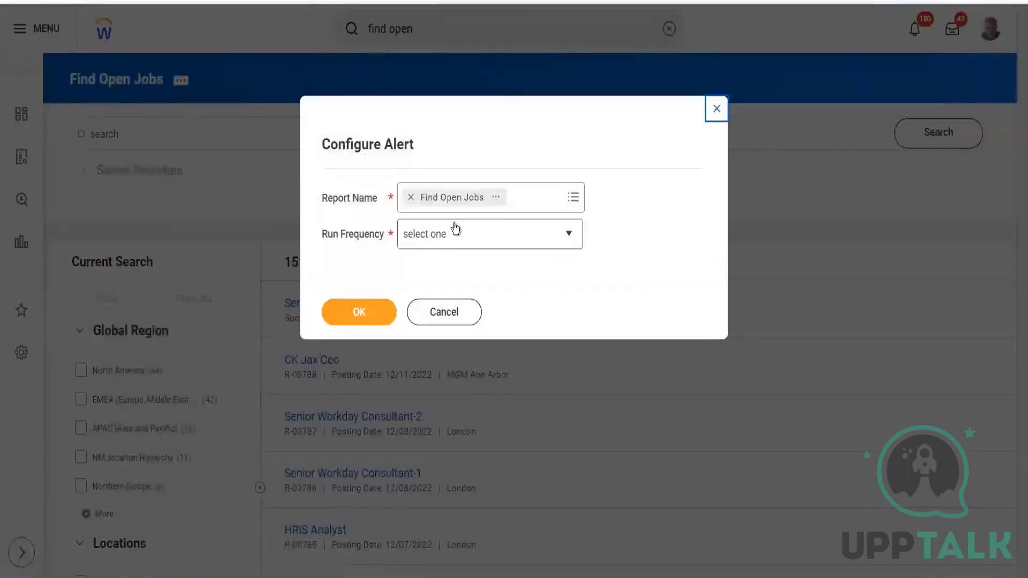
left_click(477, 239)
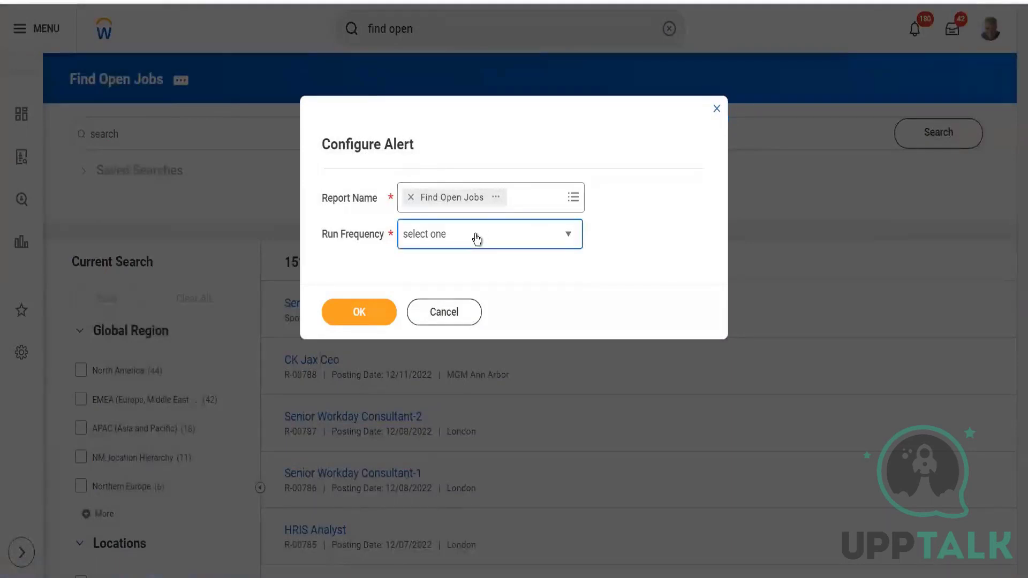
left_click(477, 239)
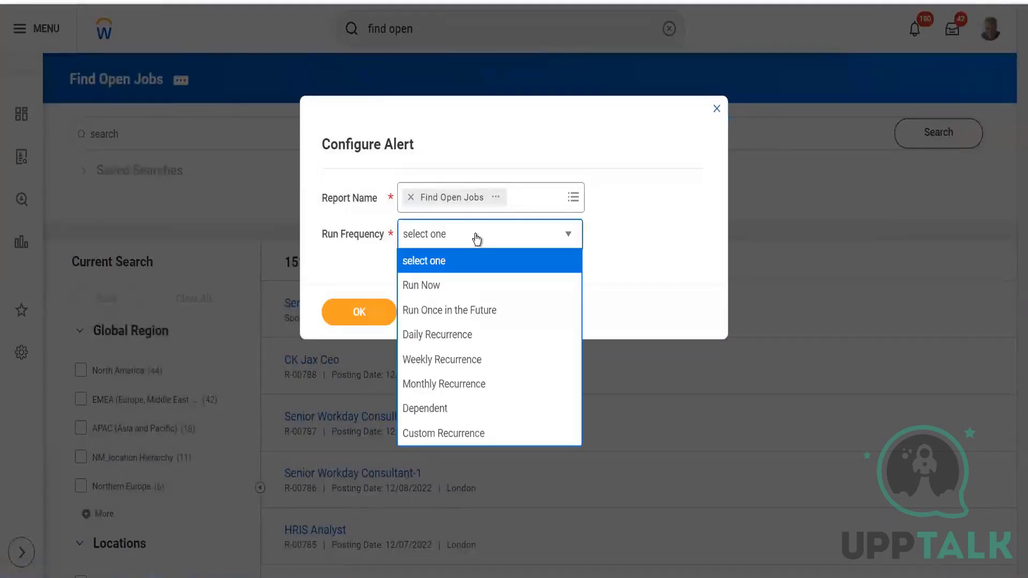
left_click(478, 292)
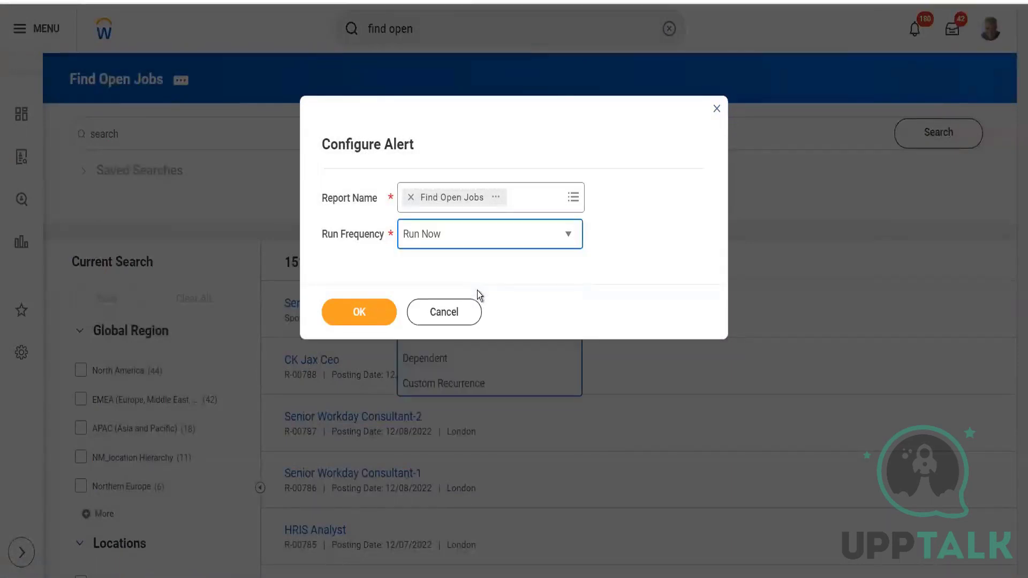
left_click(462, 240)
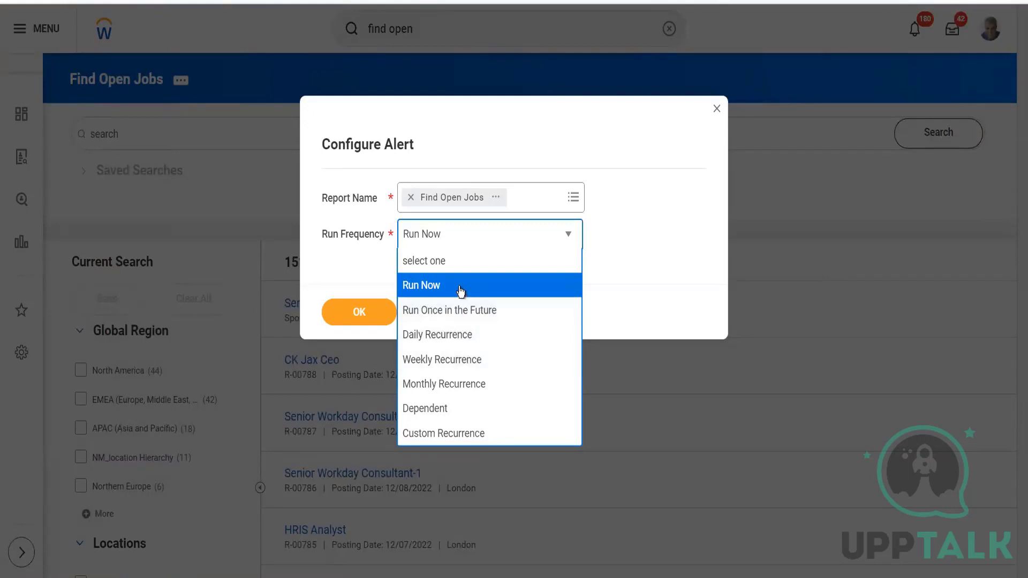
left_click(461, 292)
left_click(348, 316)
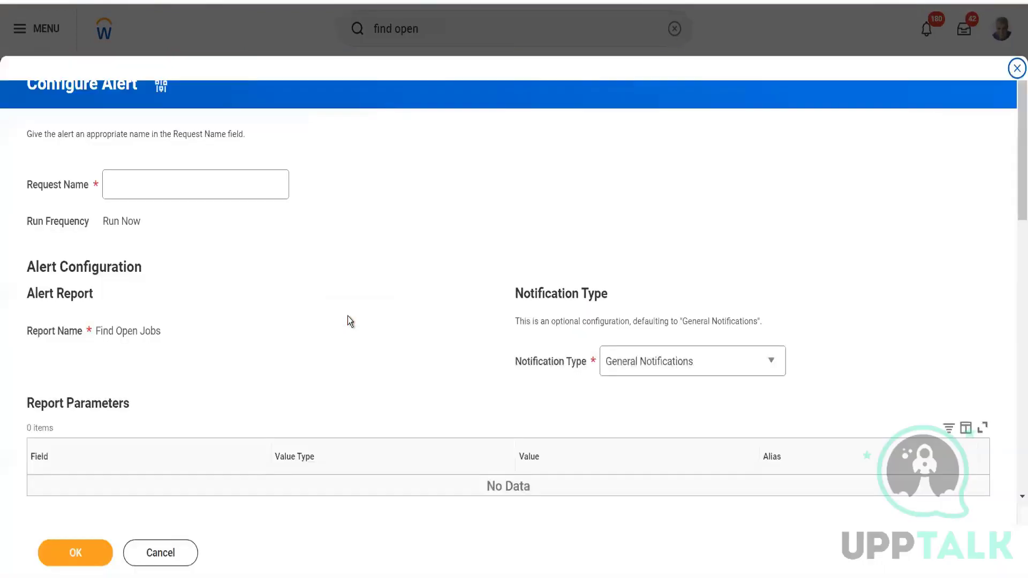
Review the alert's request name, notification type choices, reply-to address, notification subject and body settings.
left_click(198, 185)
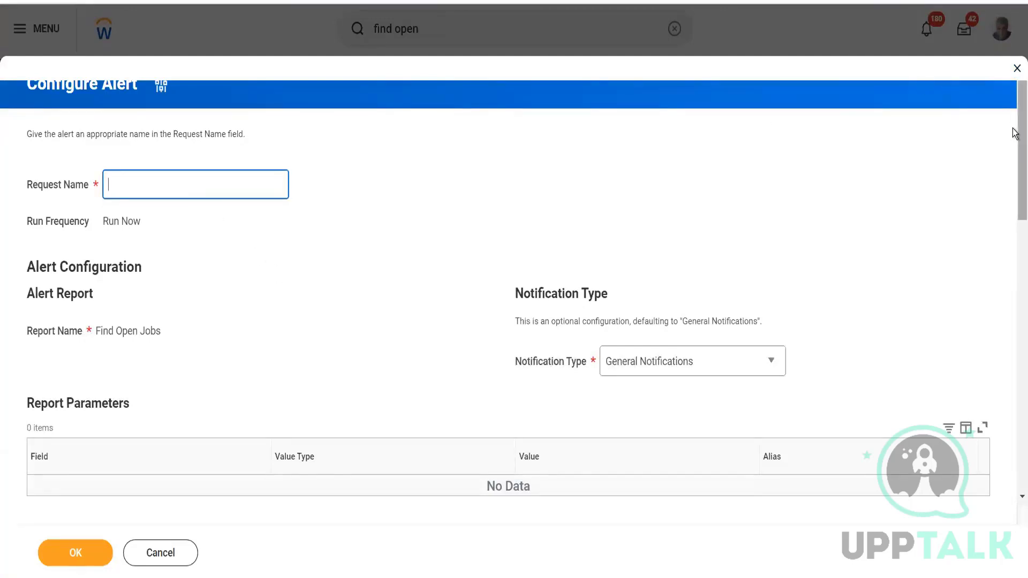
scroll(1014, 139, "down", 3)
left_click(681, 207)
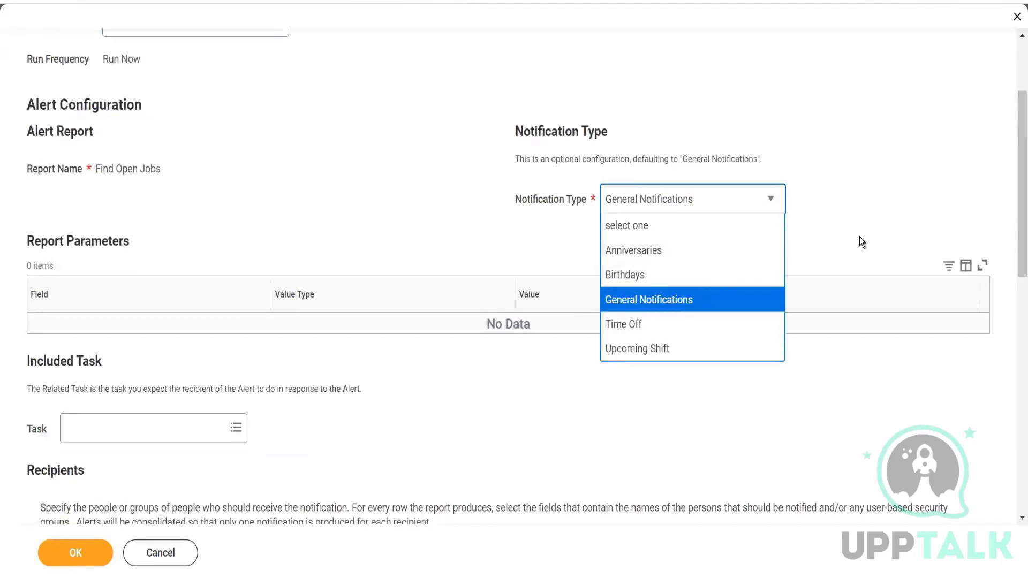
left_click(864, 212)
left_click_drag(1015, 144, 1015, 382)
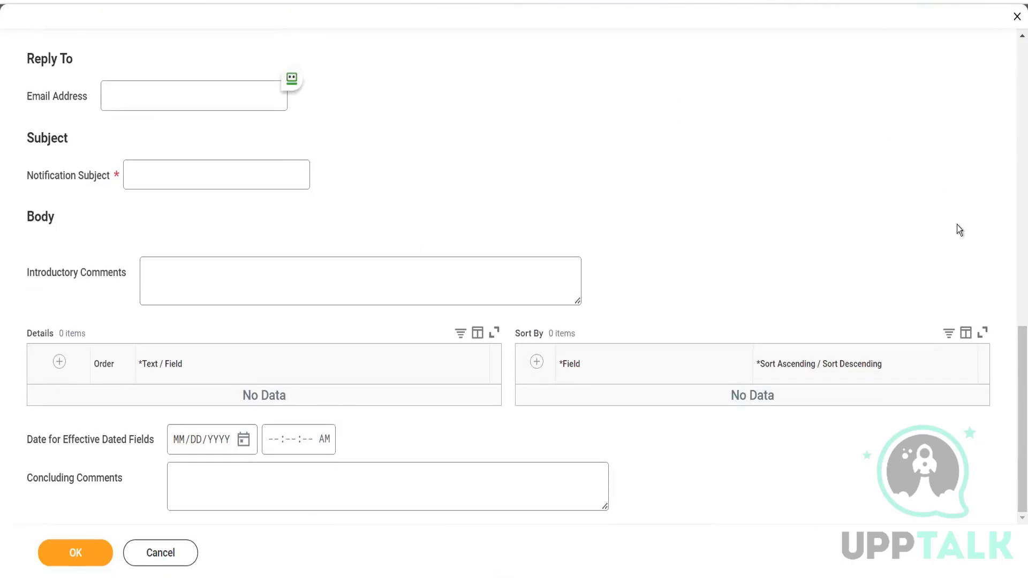
left_click_drag(1013, 354, 1013, 402)
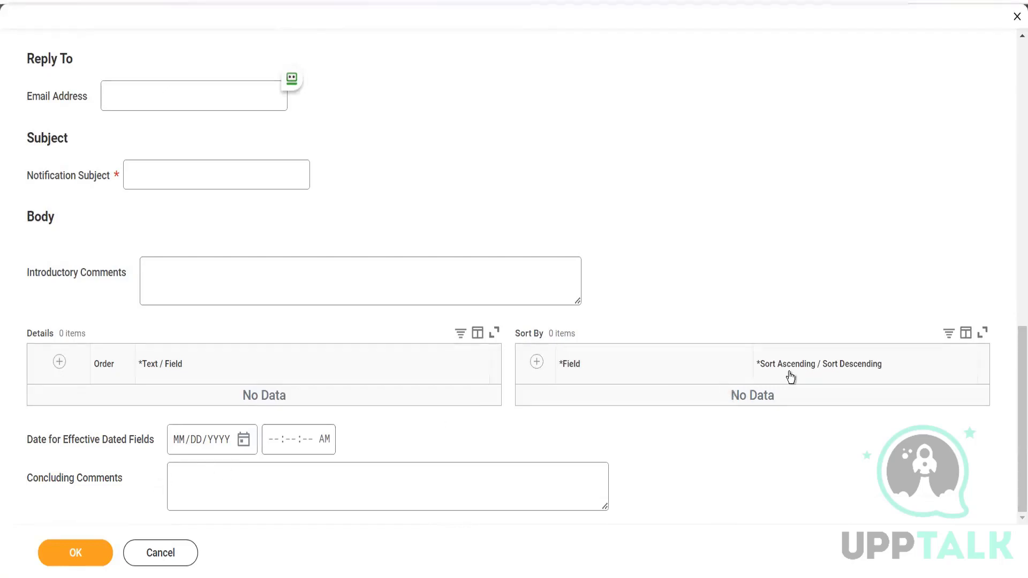
left_click(149, 168)
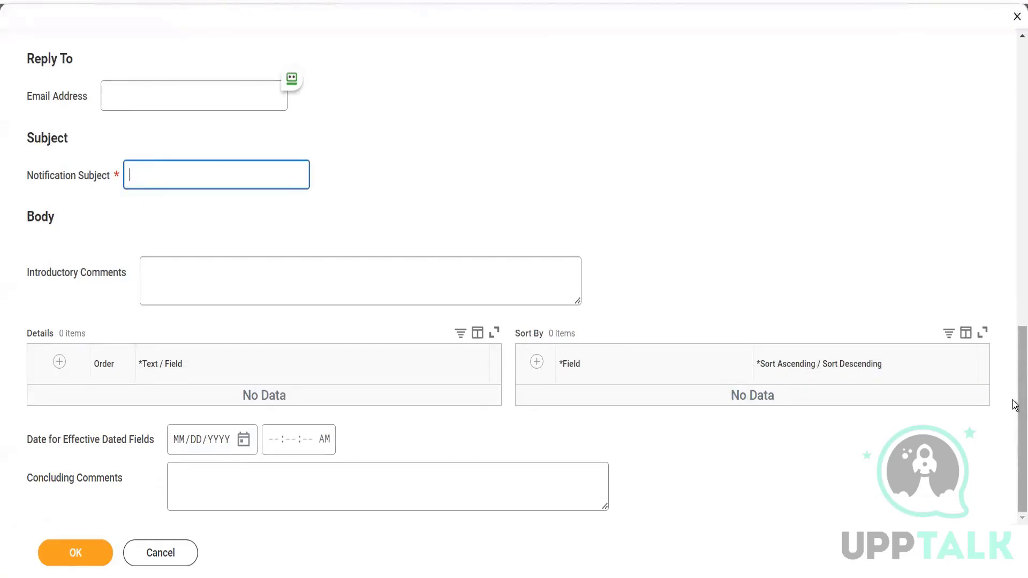
Check the alert's recipients, included task and notification type, keep General Notifications, and discard the alert.
left_click_drag(1013, 404, 916, 255)
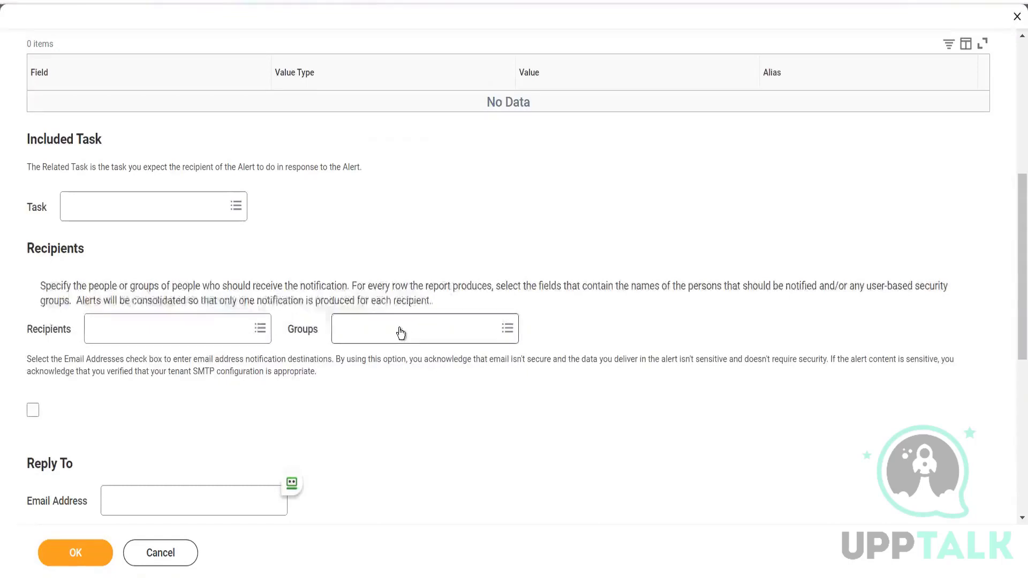
left_click_drag(1013, 209, 1014, 110)
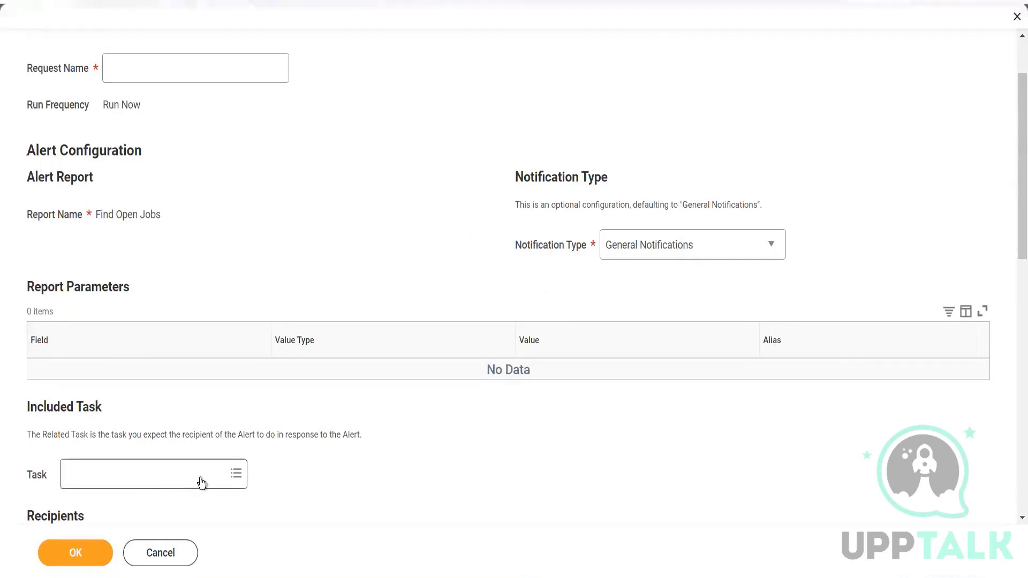
left_click_drag(1014, 199, 1013, 134)
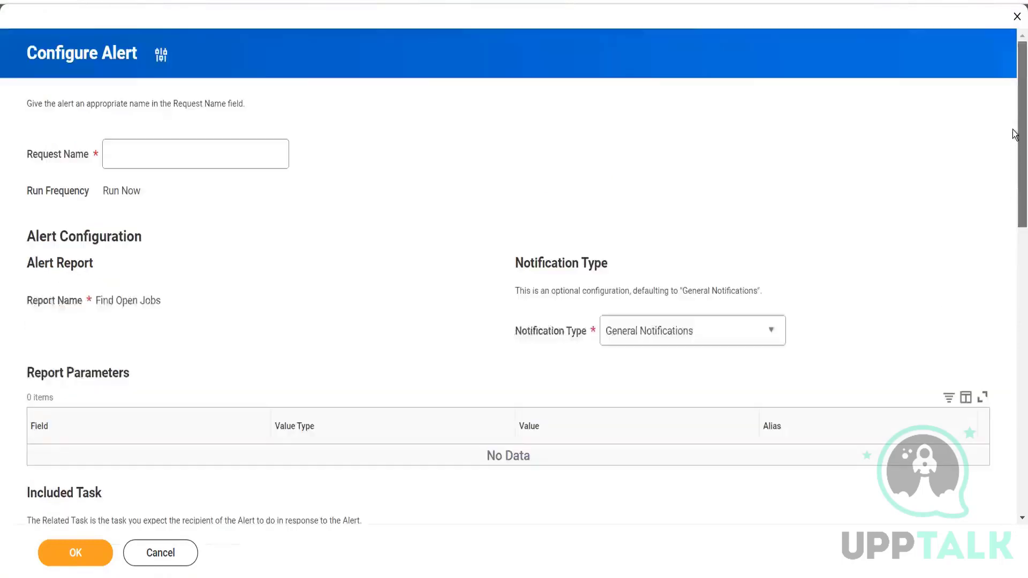
left_click(668, 333)
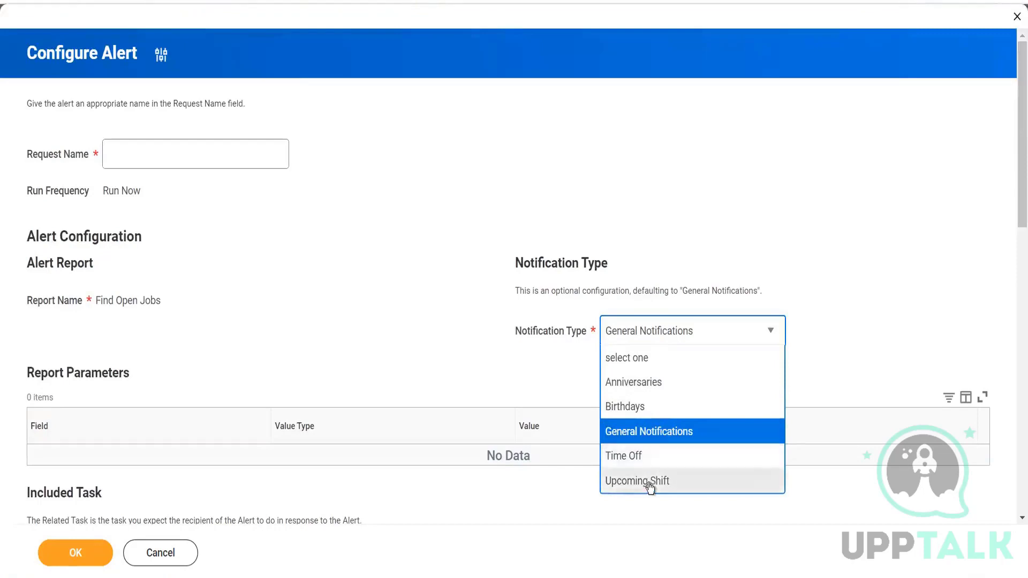
left_click(642, 432)
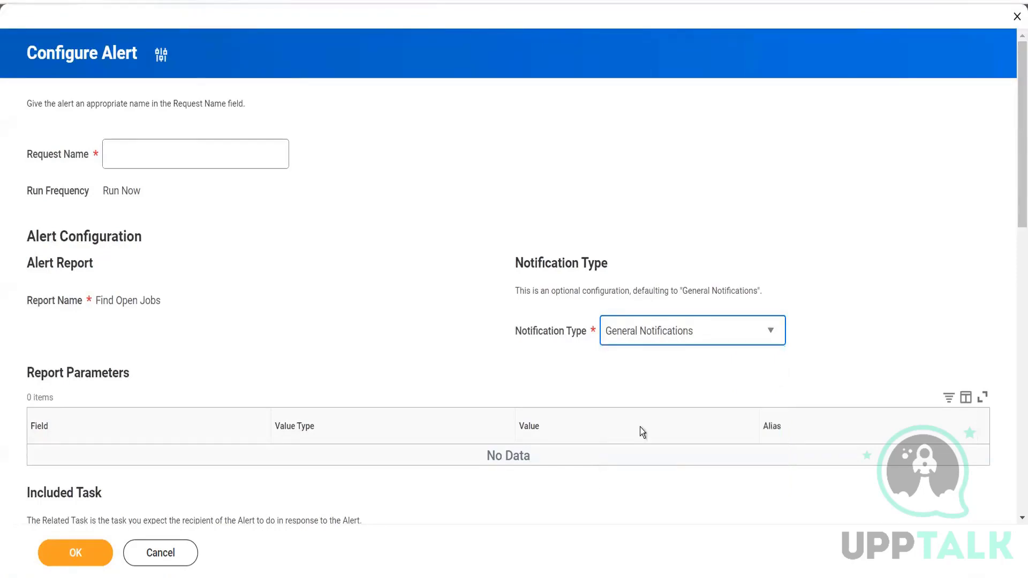
left_click(125, 50)
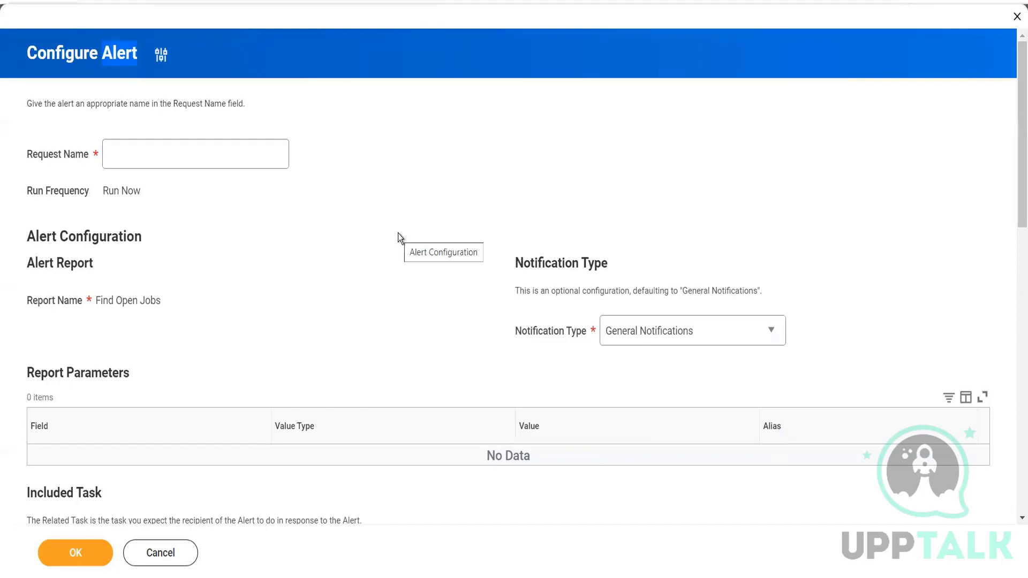
left_click(161, 557)
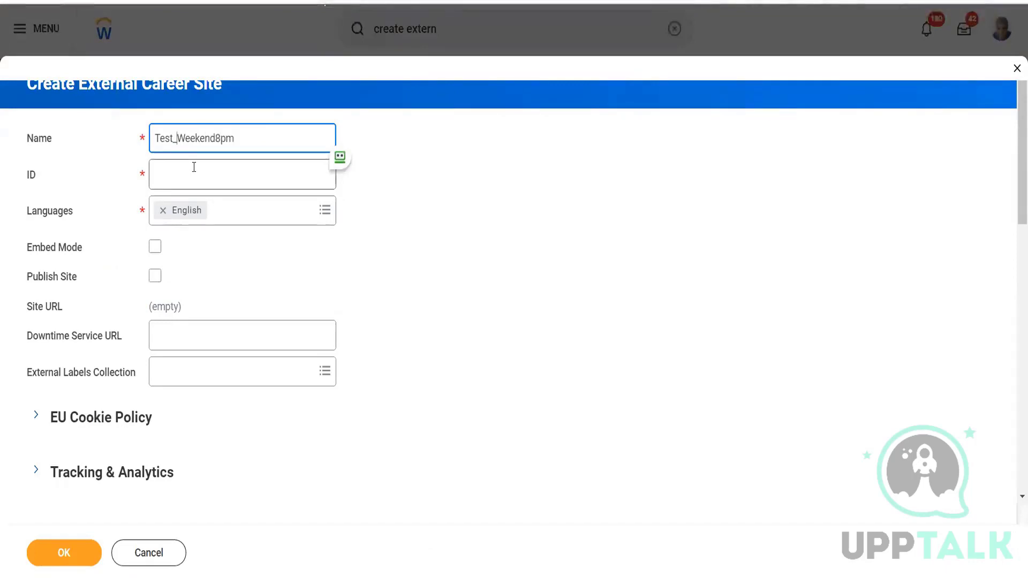
Name the external career site Test_Weekend8pm and enter Mountain as its ID.
left_click(192, 166)
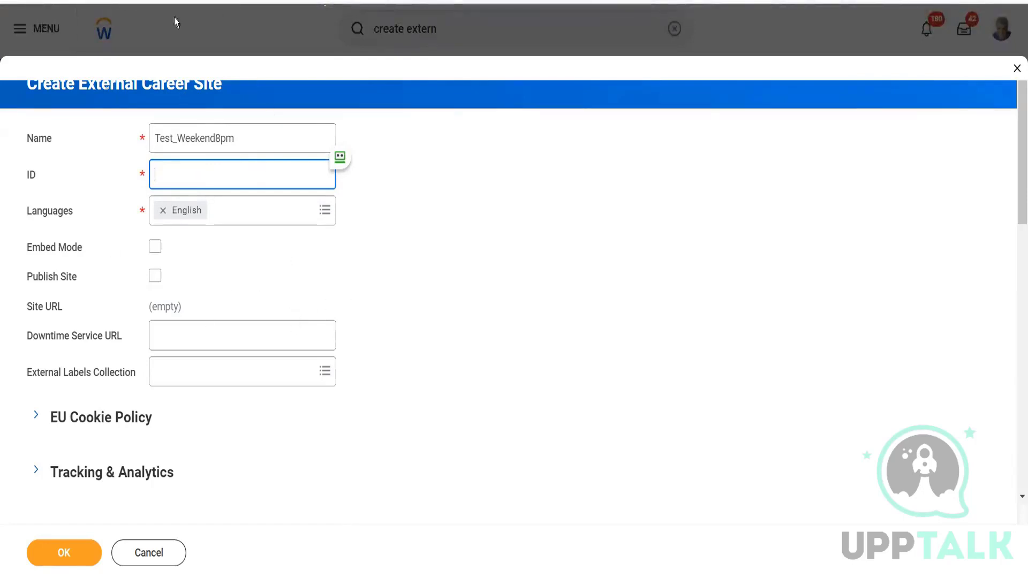
mouse_move(200, 174)
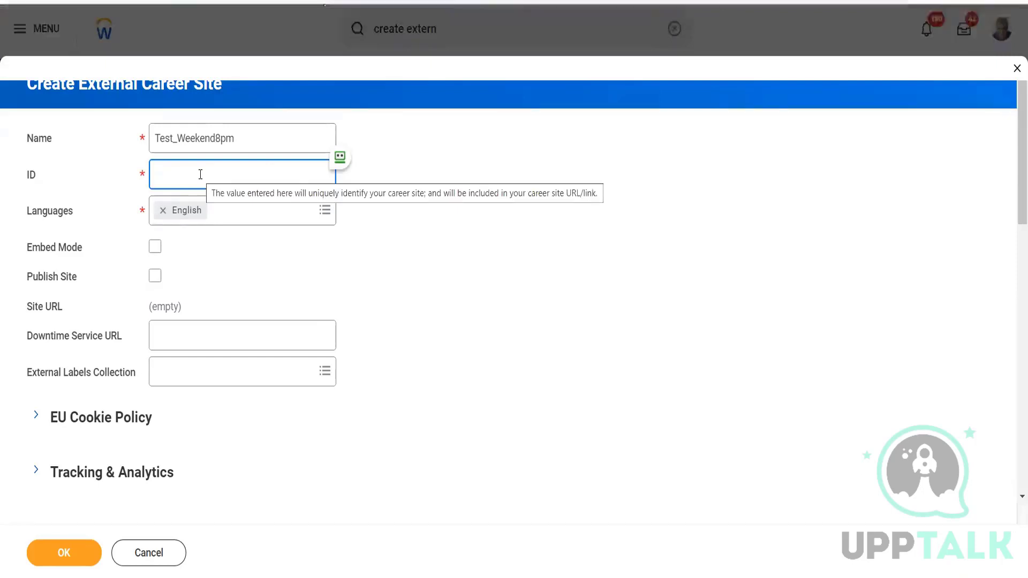
type("Sutter")
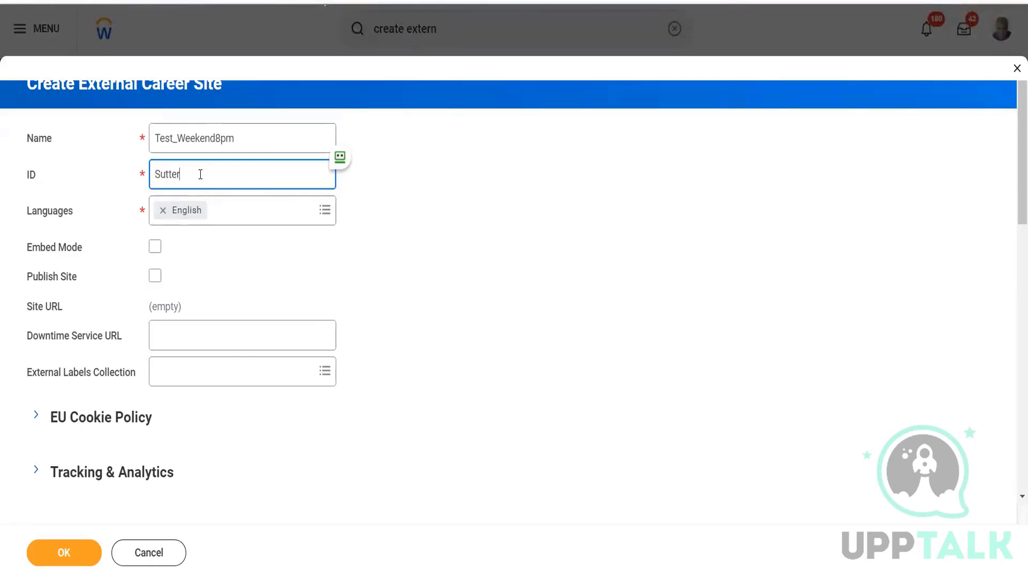
type("Heal")
key("BackSpace")
key("BackSpace")
key("BackSpace")
key("BackSpace")
key("BackSpace")
key("BackSpace")
key("BackSpace")
key("BackSpace")
key("BackSpace")
key("BackSpace")
type("Mountain")
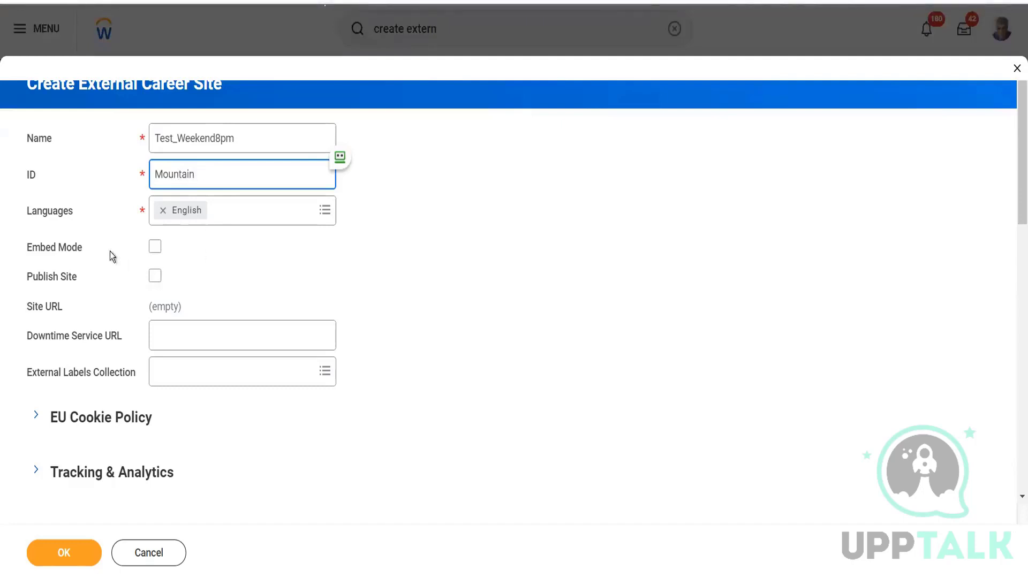
Add Español, Français (Canada) and Magyar (Magyarország) to the external career site's languages.
left_click(327, 212)
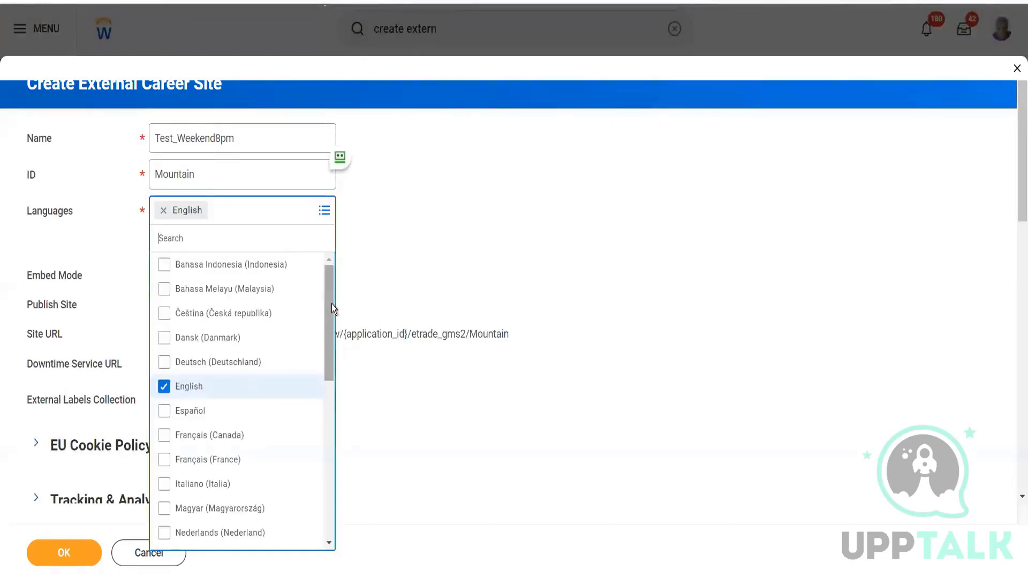
left_click_drag(333, 309, 333, 320)
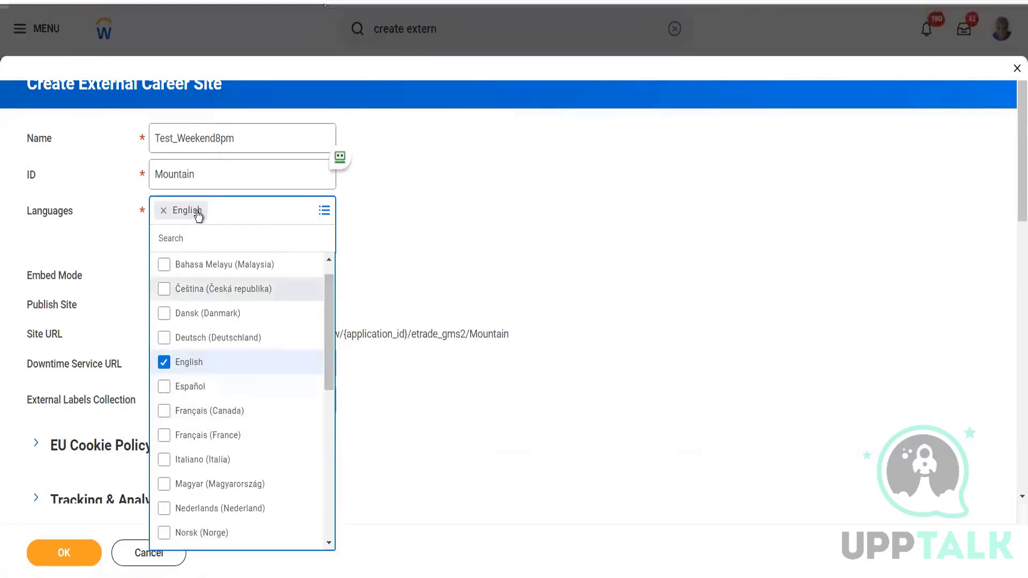
left_click(217, 391)
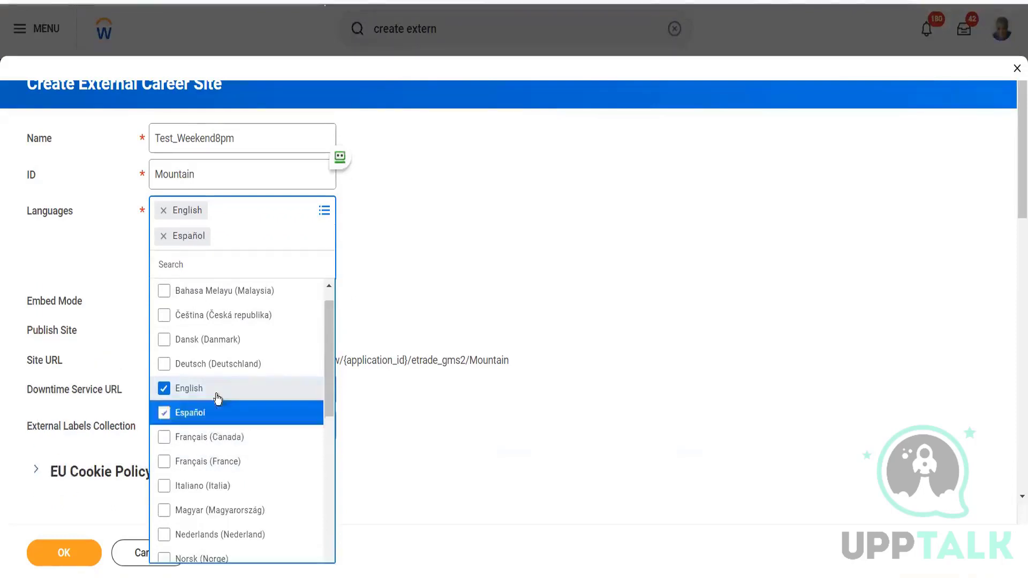
left_click(224, 446)
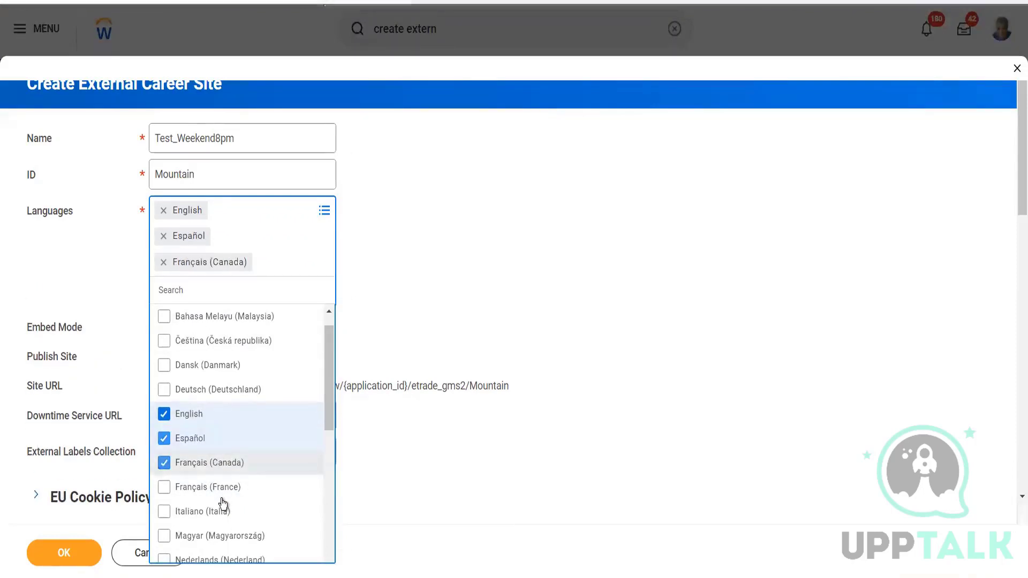
left_click(218, 536)
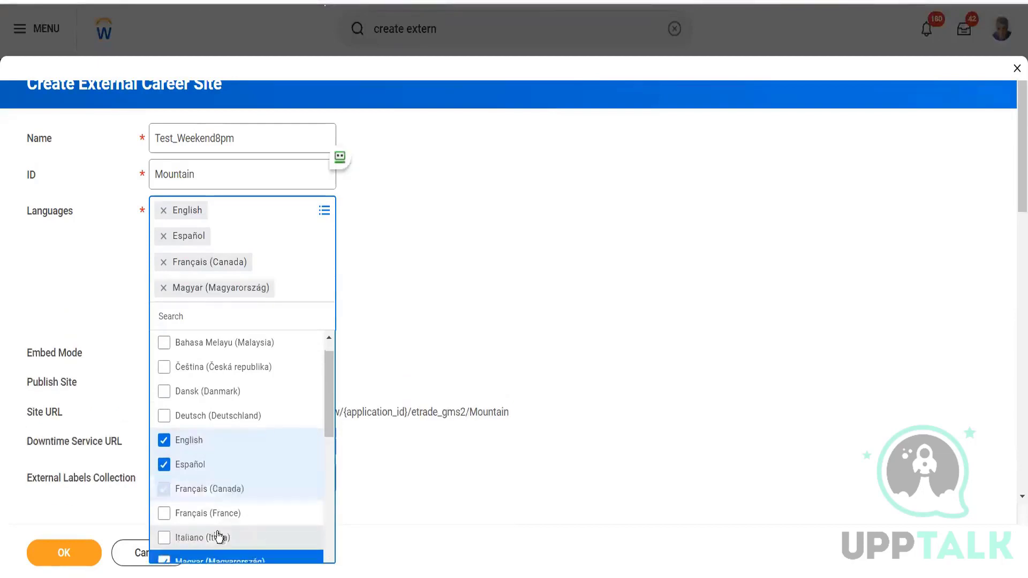
left_click(479, 271)
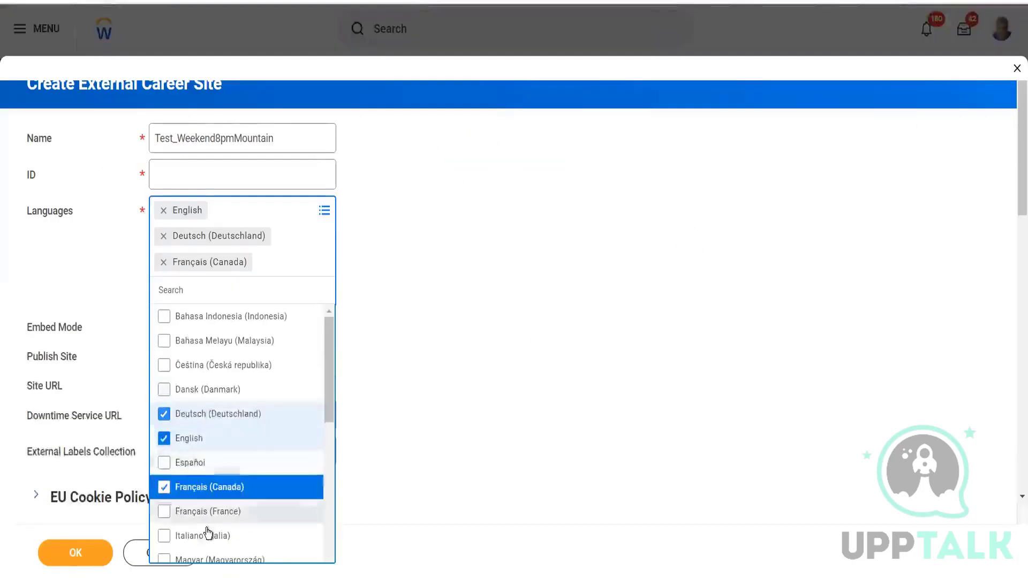
Add Italiano (Italia) and Bahasa Melayu (Malaysia) to the languages of the external career site.
left_click(209, 533)
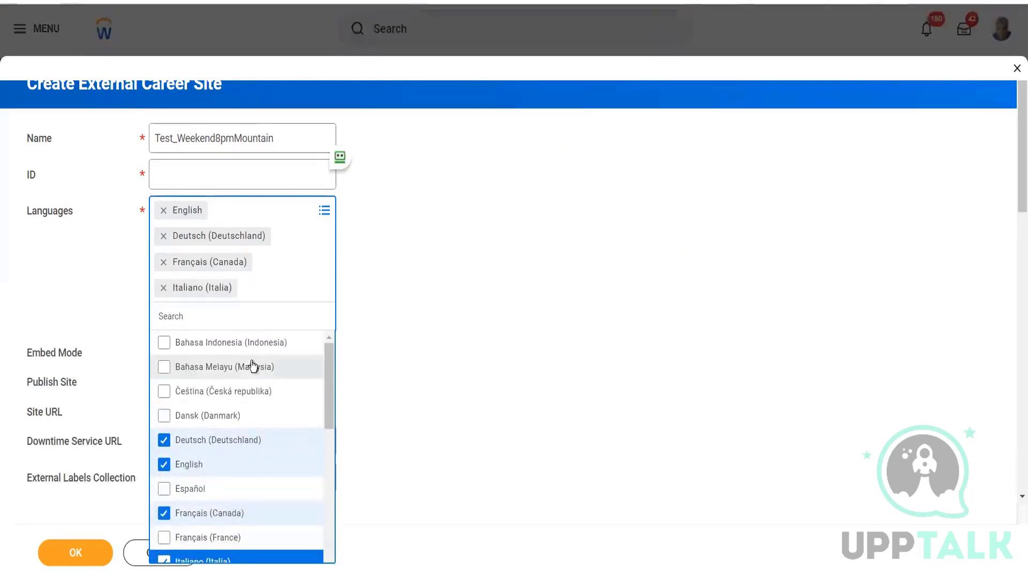
left_click(253, 366)
left_click(494, 303)
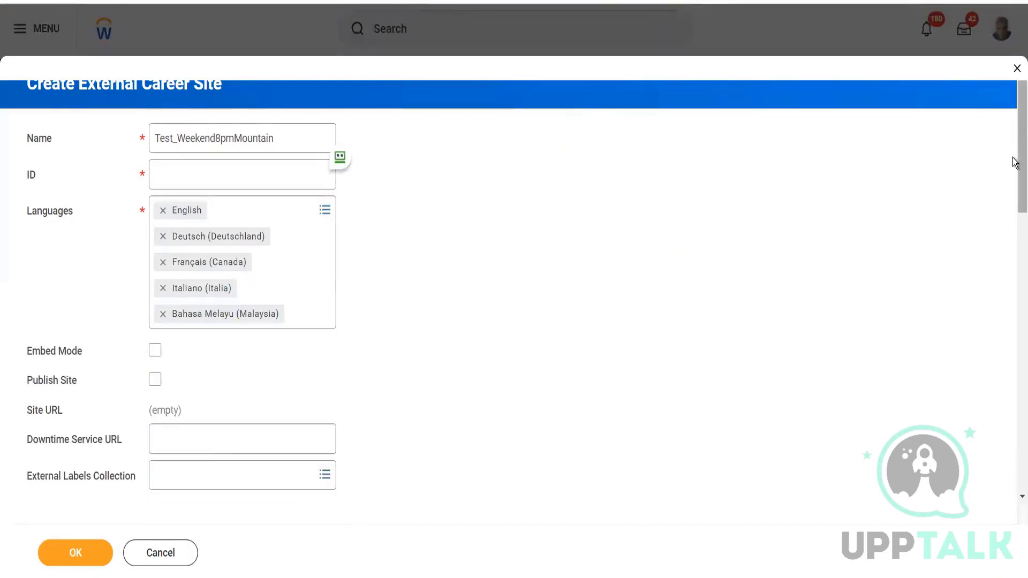
Turn on Publish Site for the external career site.
scroll(1013, 166, "down", 3)
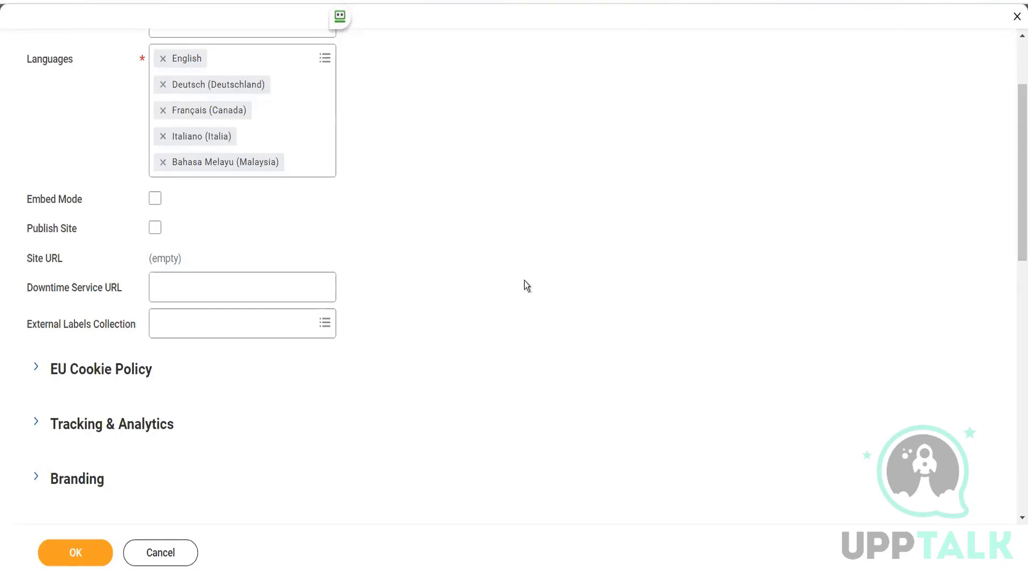
left_click(156, 228)
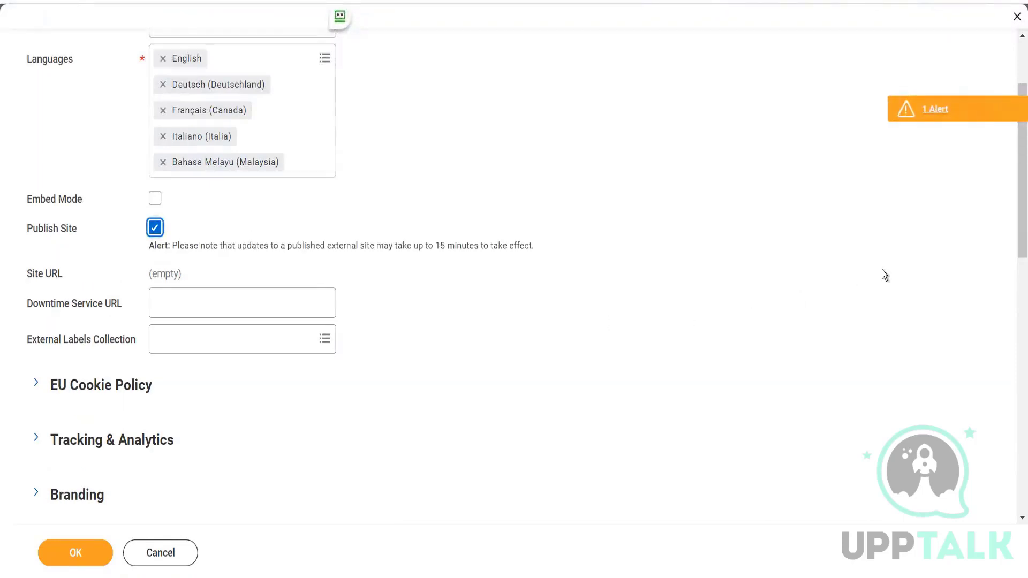
scroll(1015, 162, "down", 1)
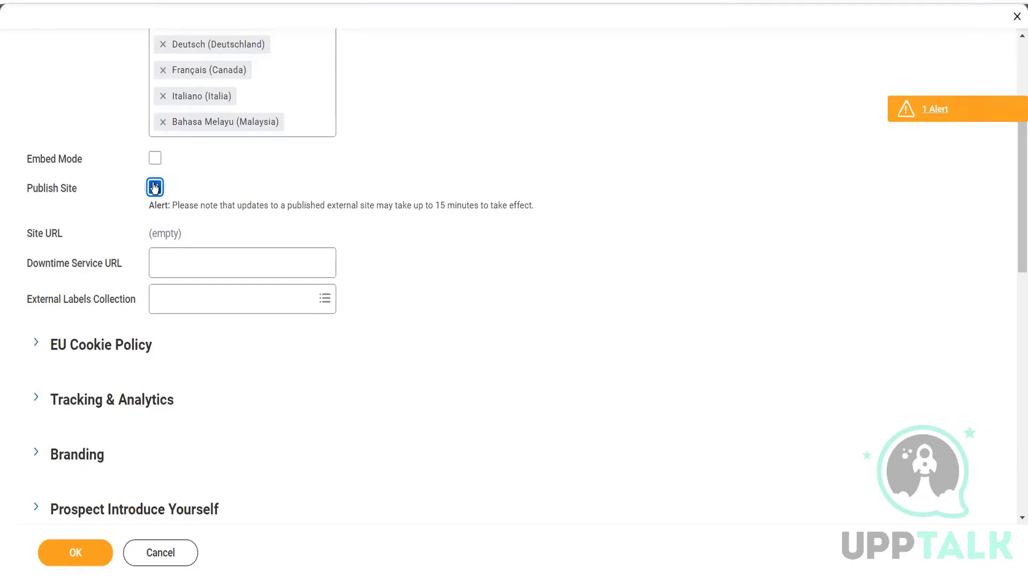
Review the Downtime Service URL field and the available External Labels Collection options, leaving both empty.
scroll(1014, 177, "down", 2)
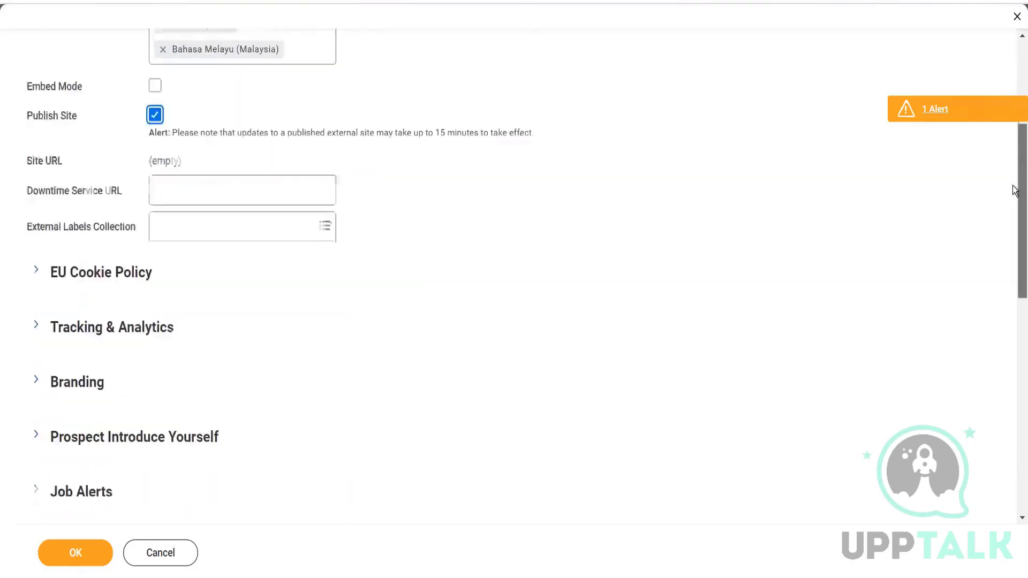
left_click(195, 171)
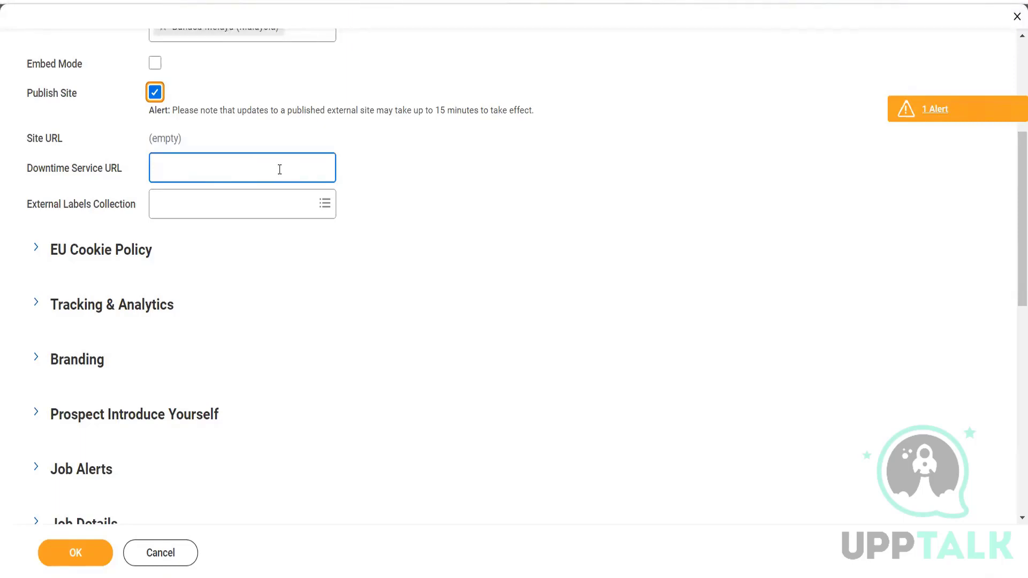
left_click(199, 207)
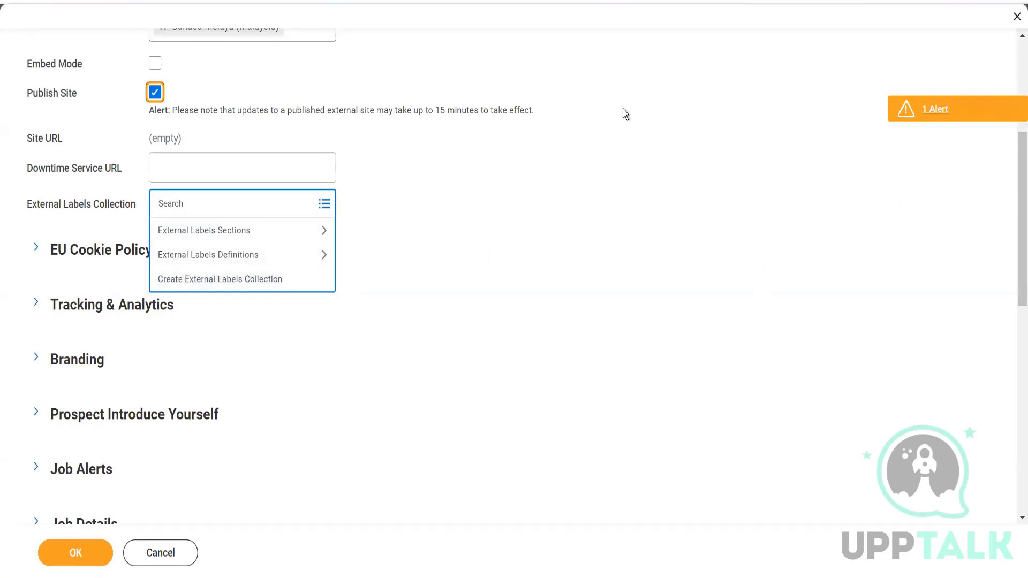
left_click(439, 177)
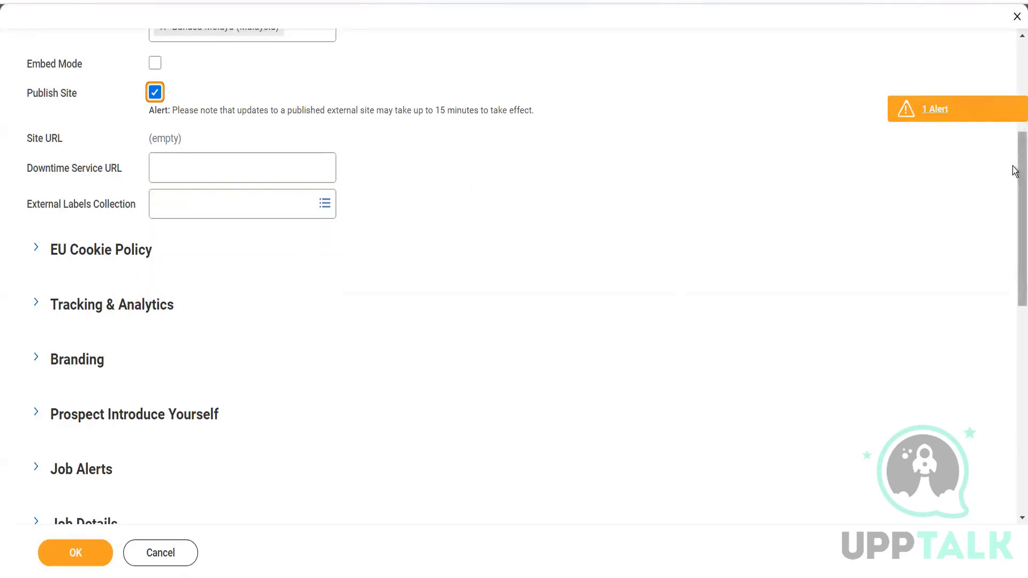
left_click_drag(1015, 178, 1016, 203)
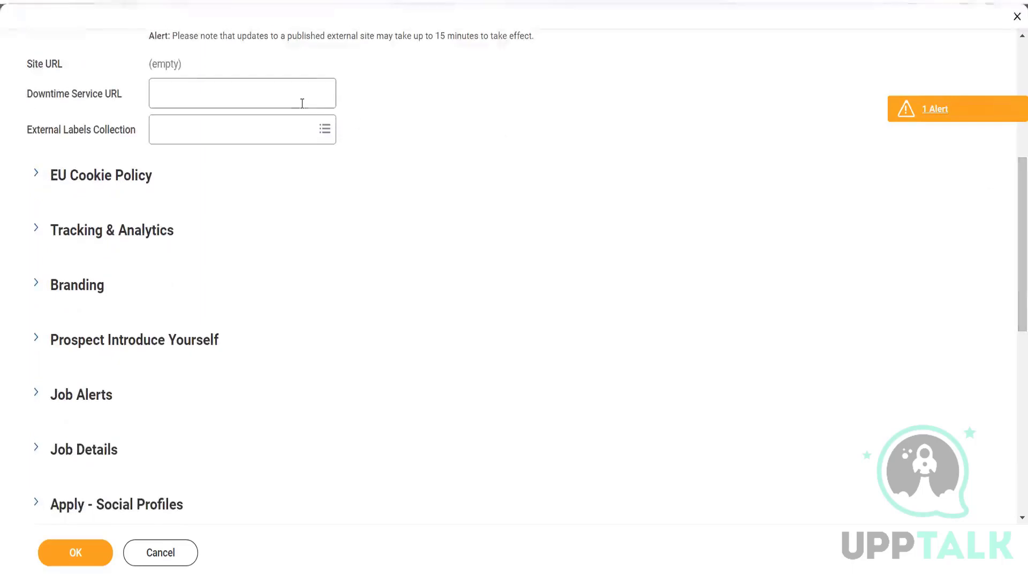
left_click(272, 92)
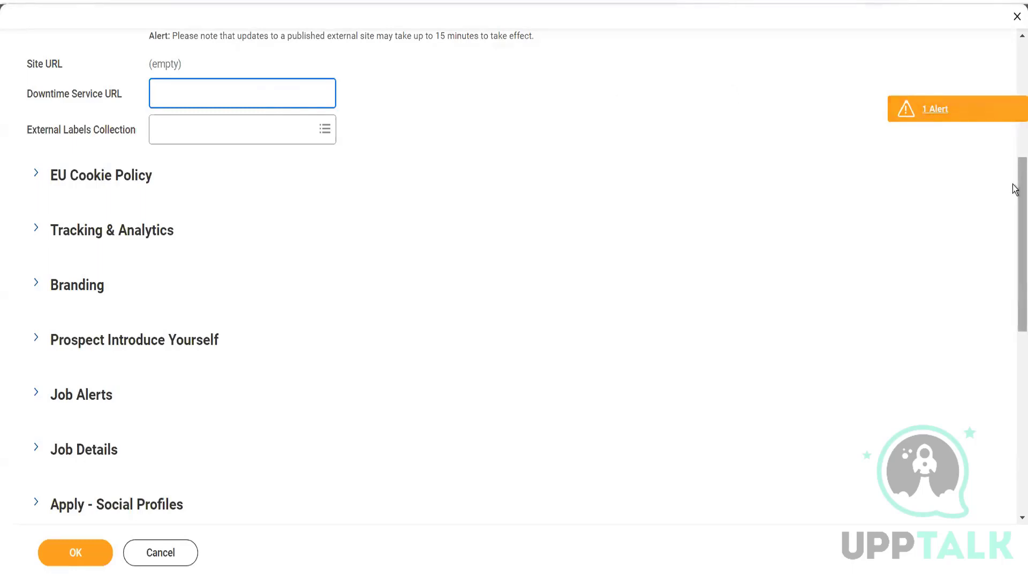
scroll(1014, 196, "down", 1)
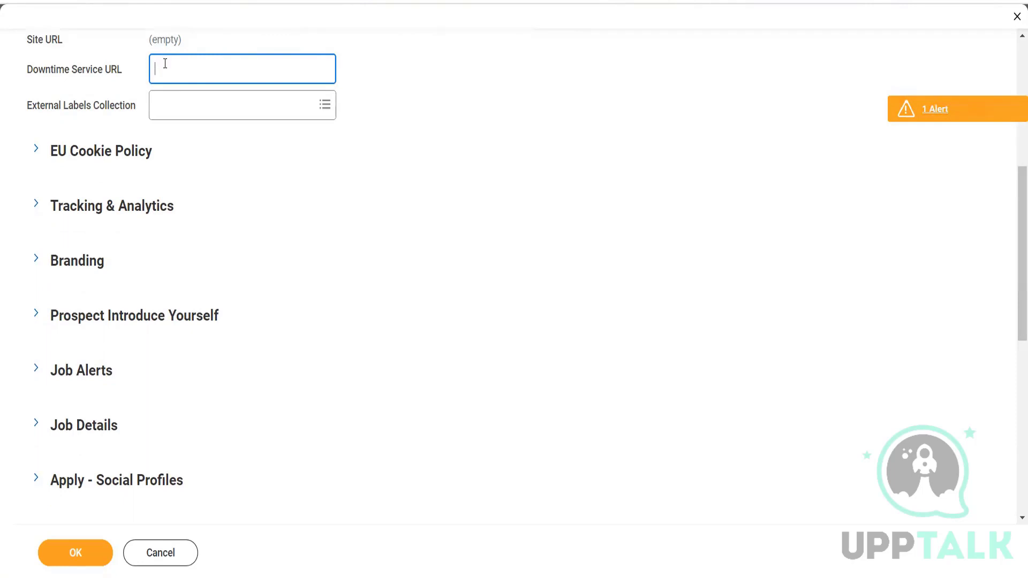
Expand the EU Cookie Policy section and set the Cookie Display Notice to Always Show to all visitors.
left_click_drag(1015, 180, 1014, 195)
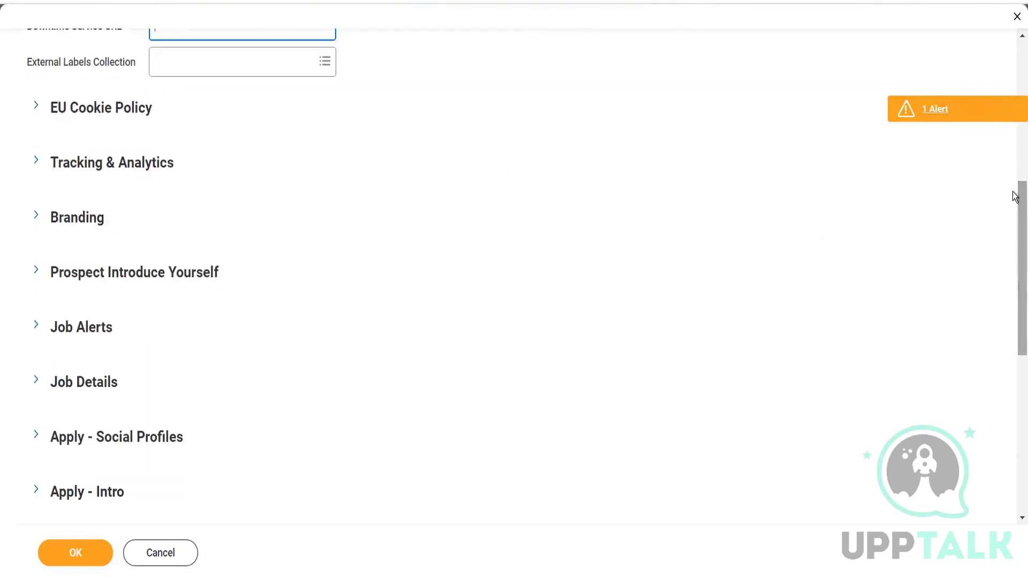
left_click(36, 110)
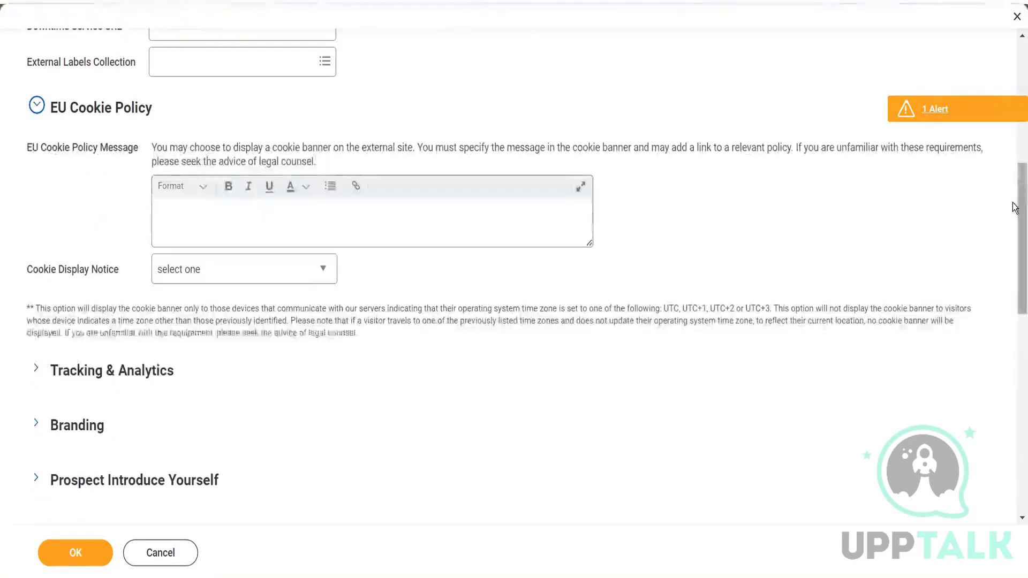
left_click_drag(1015, 208, 1015, 216)
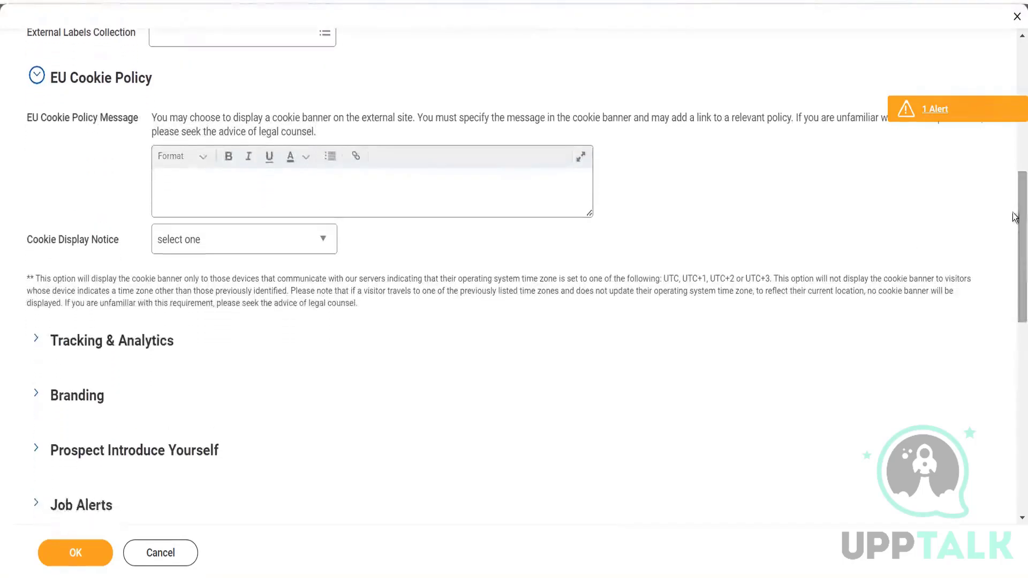
left_click(352, 202)
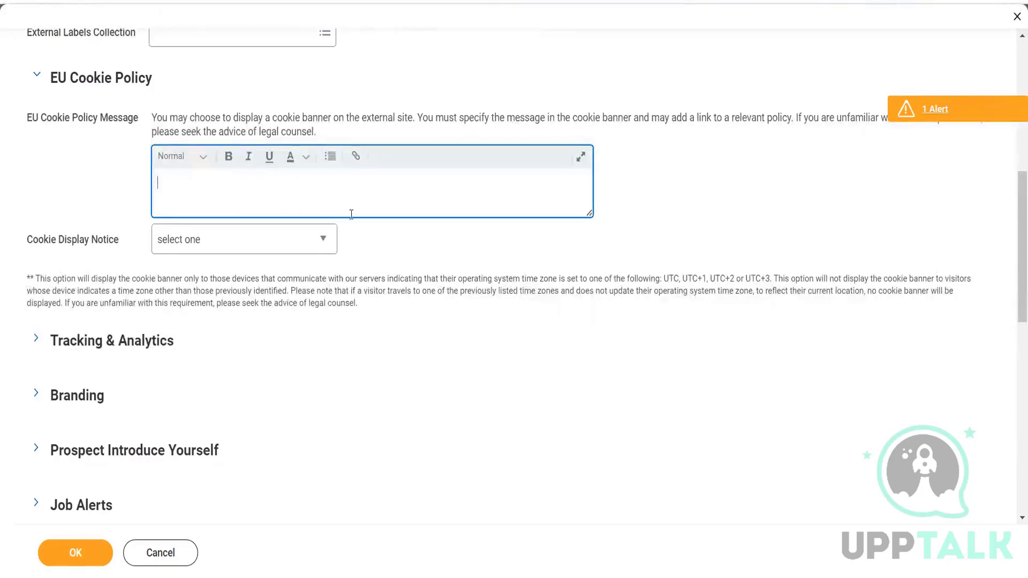
left_click(303, 243)
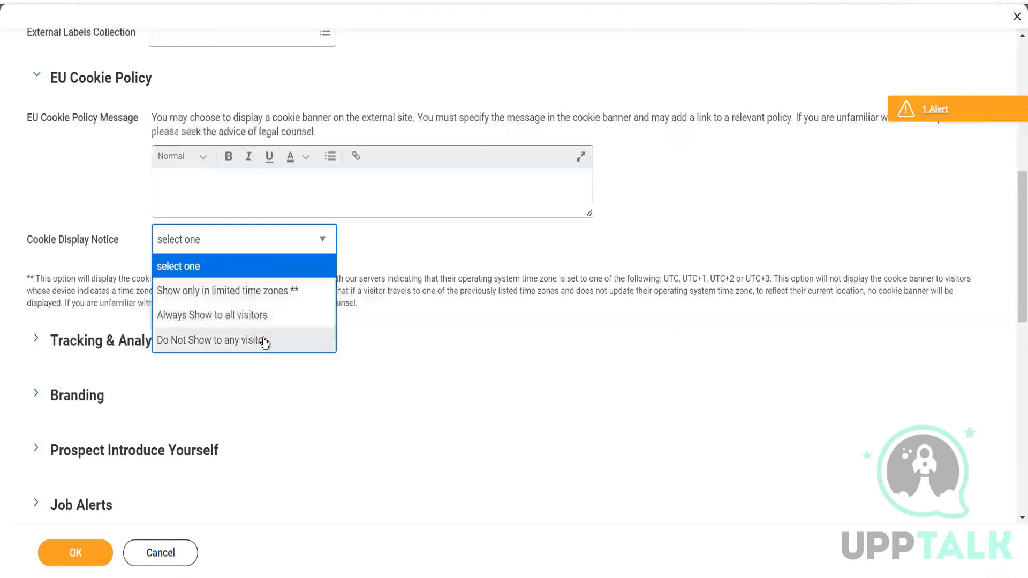
left_click(257, 316)
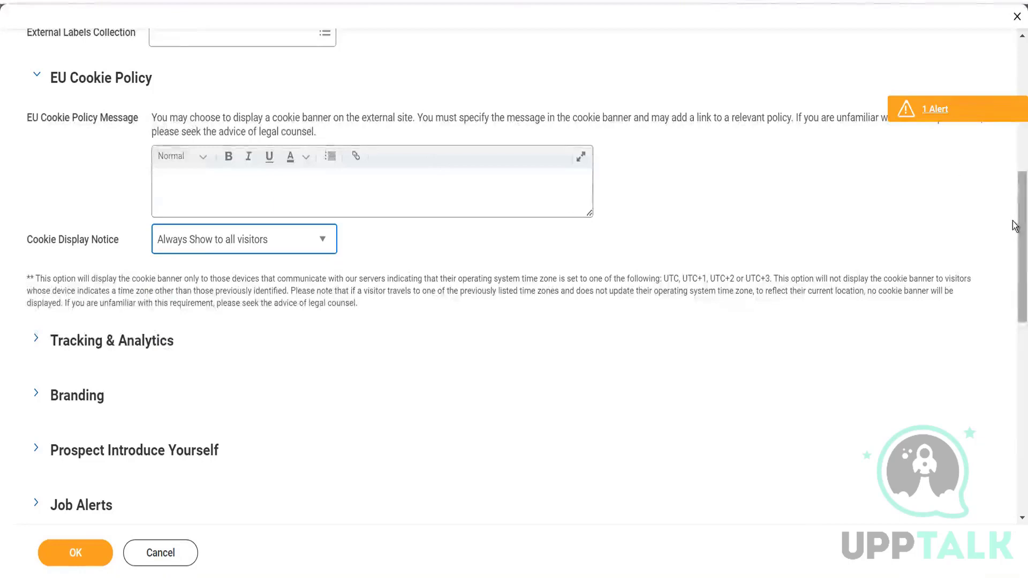
Expand the Tracking & Analytics section and review its Google Analytics Tracking ID and Tracking Pixels settings.
left_click_drag(1016, 223, 1015, 271)
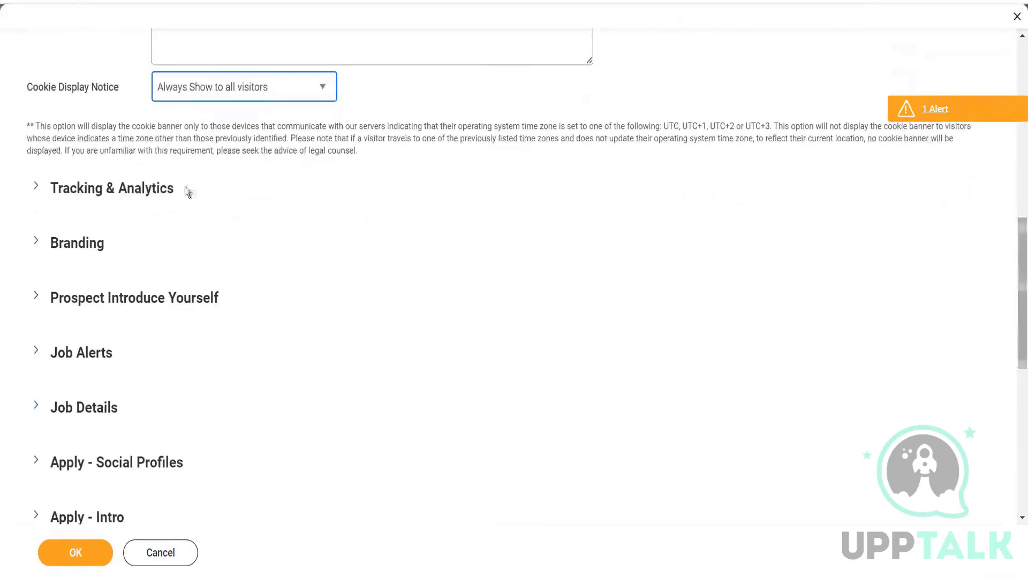
left_click(33, 187)
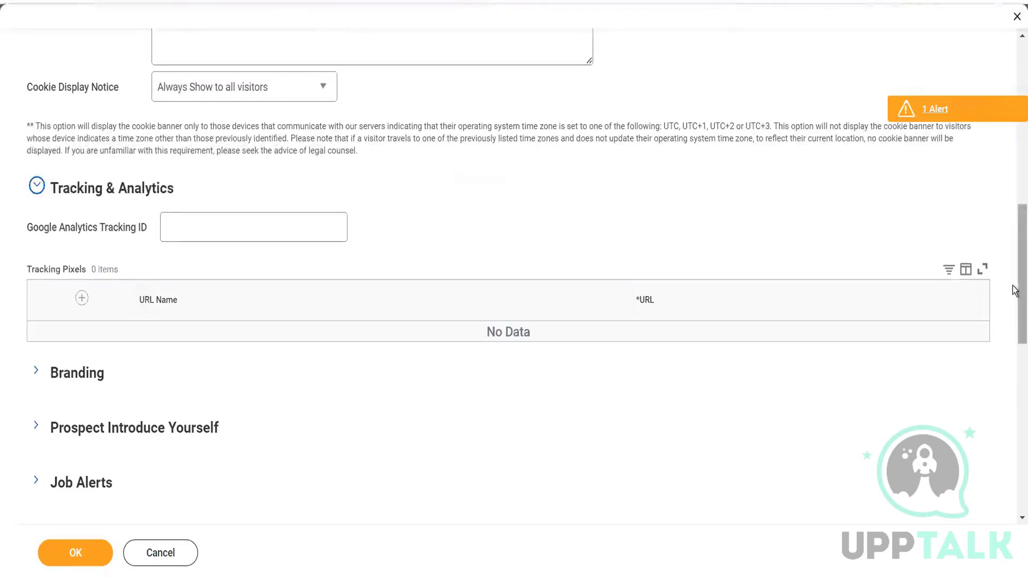
left_click_drag(1015, 289, 1015, 266)
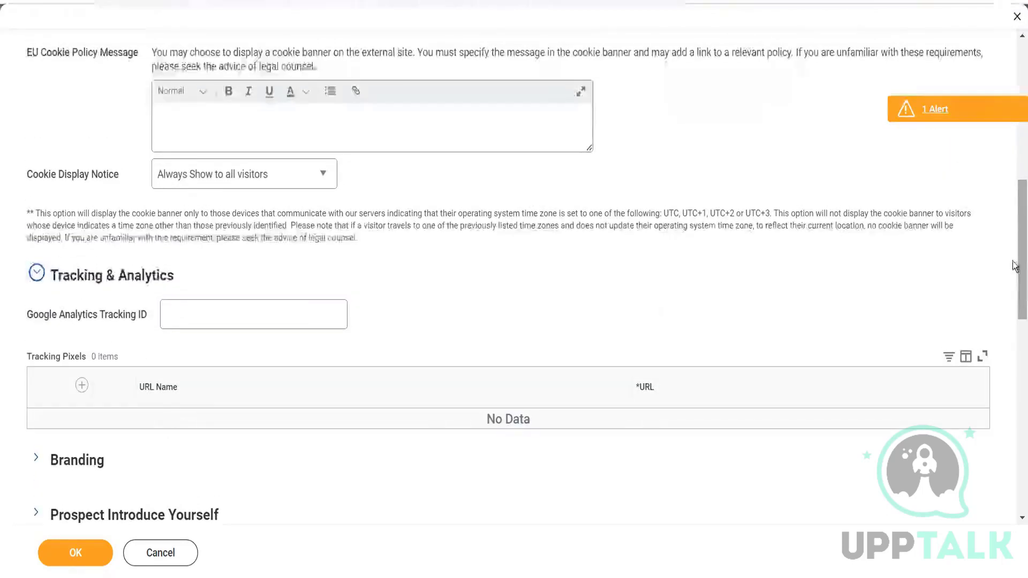
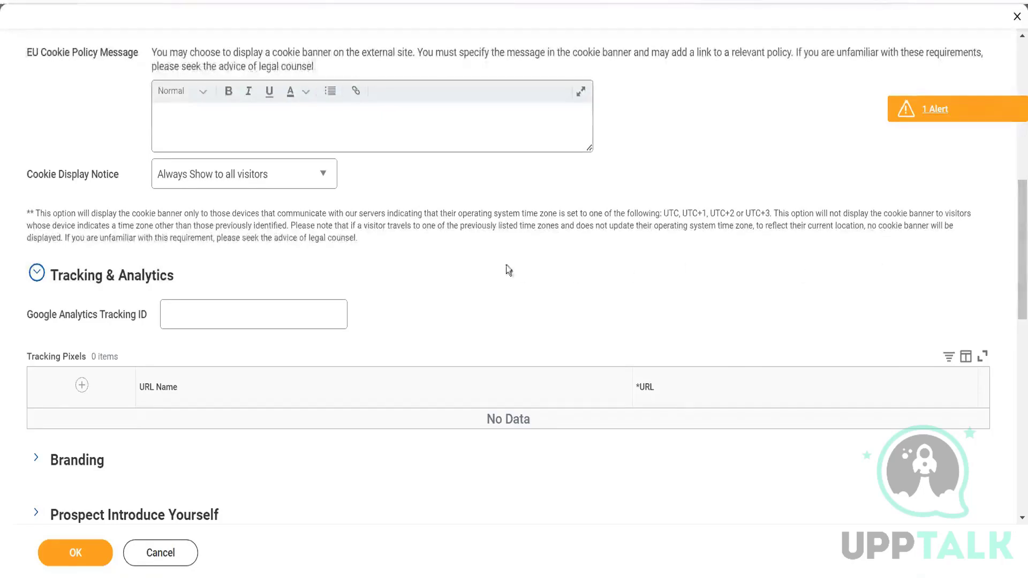
Review the time-zone note for the cookie banner and the EU Cookie Policy Message guidance, leaving the message empty.
left_click_drag(58, 215, 297, 228)
left_click(377, 244)
left_click_drag(412, 214, 731, 214)
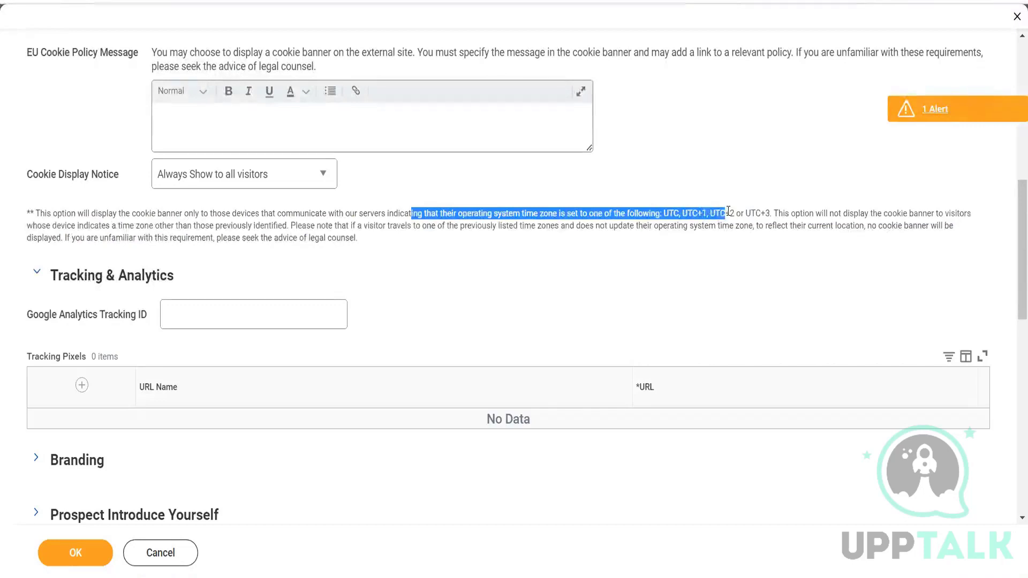
left_click(532, 245)
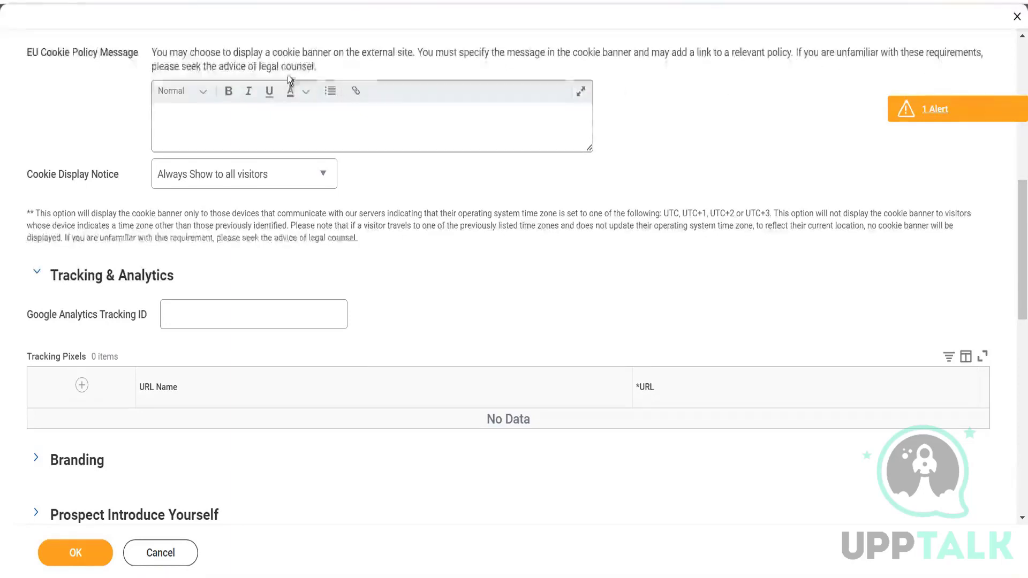
left_click_drag(336, 69, 154, 48)
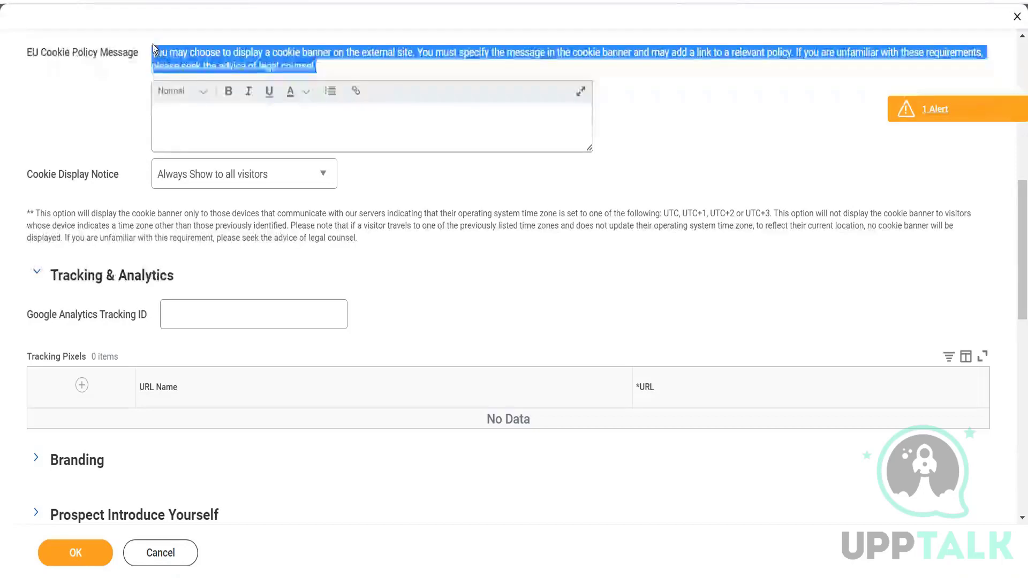
left_click(62, 114)
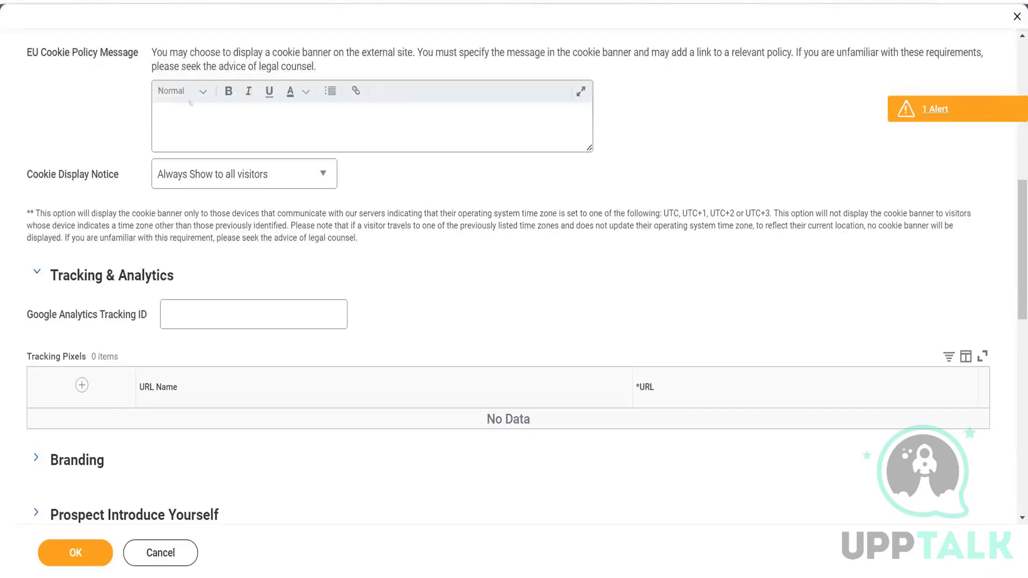
left_click(335, 123)
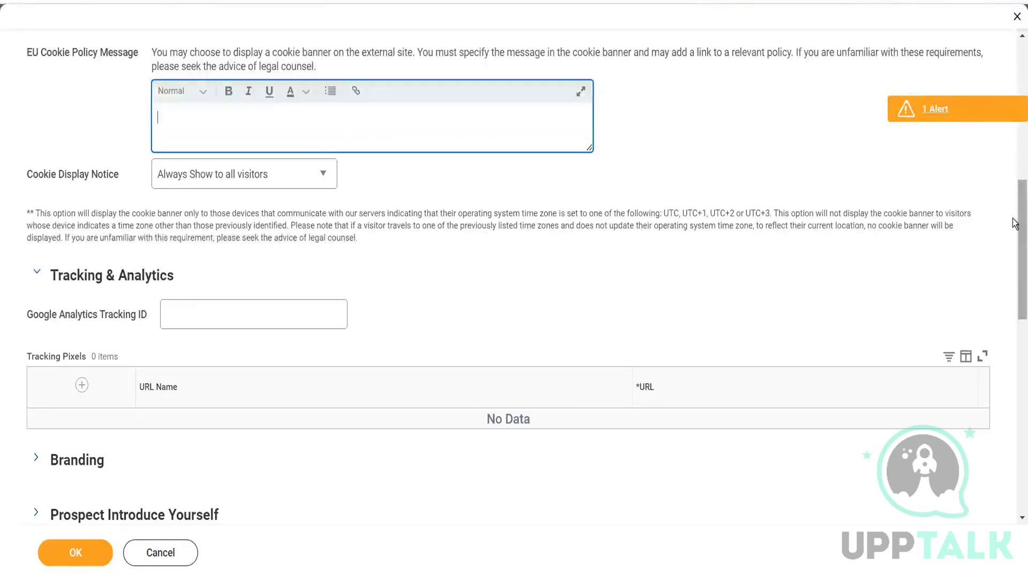
Review the Google Analytics Tracking ID field, leave it empty, and collapse the Tracking & Analytics section.
left_click_drag(1015, 230, 1014, 272)
left_click(266, 138)
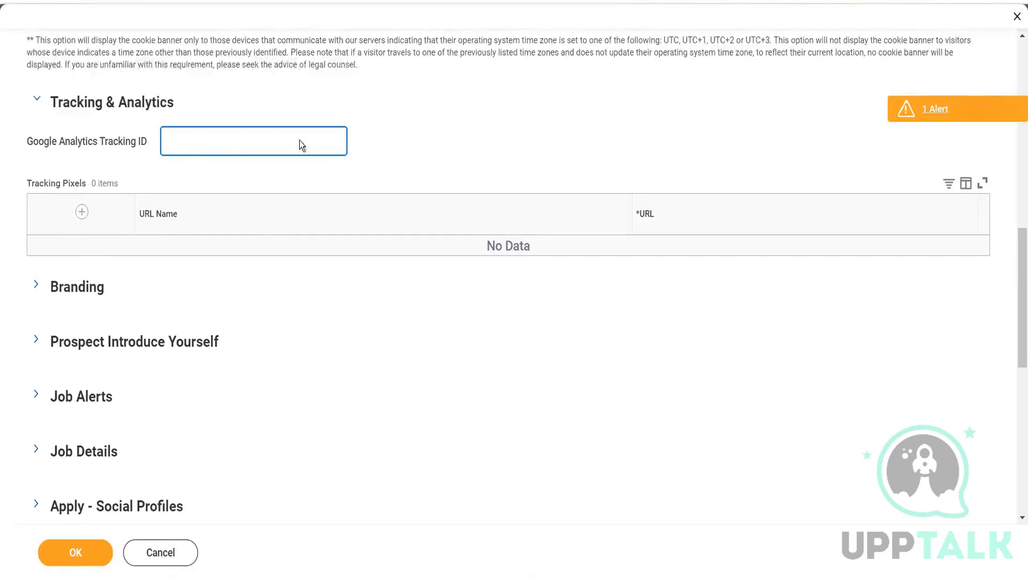
left_click(432, 166)
left_click(219, 138)
left_click(37, 102)
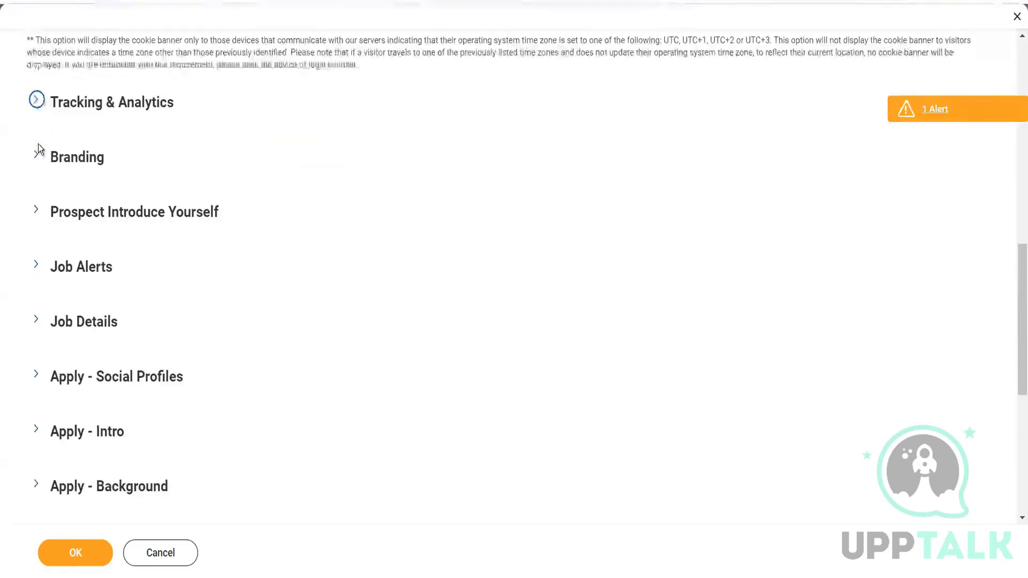
Expand the Branding section and list the available Published Brand options.
left_click(36, 160)
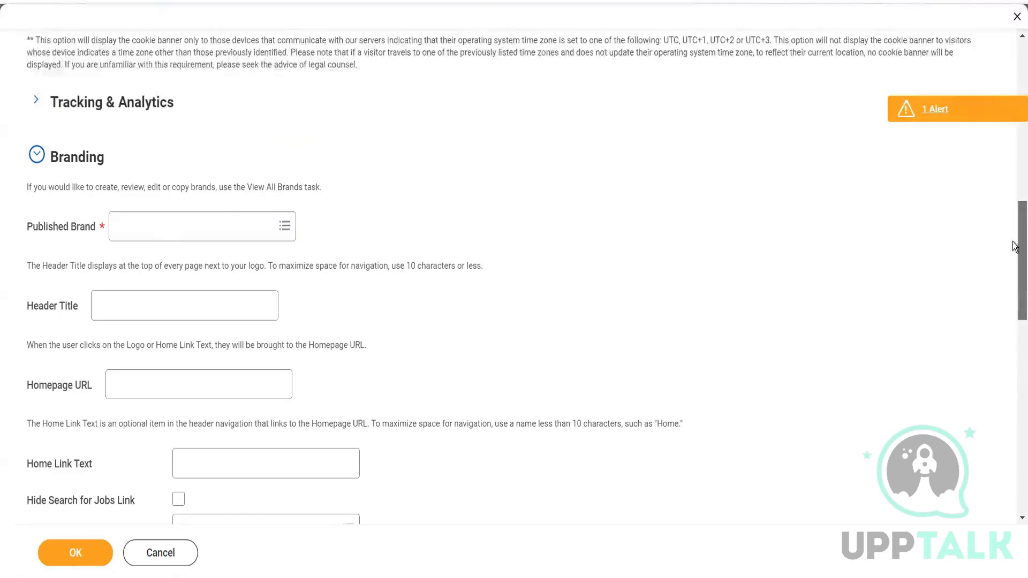
scroll(1014, 249, "down", 2)
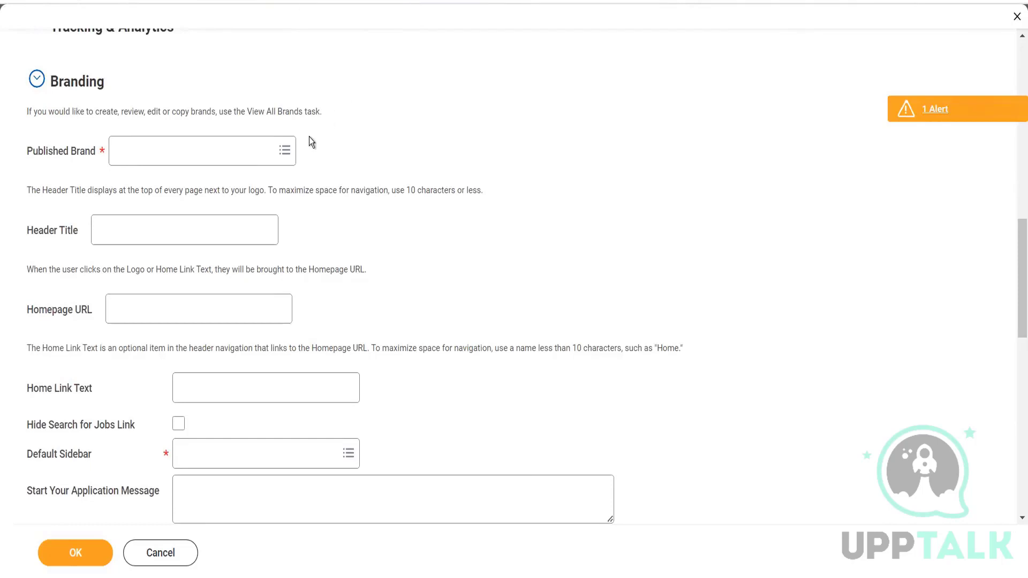
left_click(285, 152)
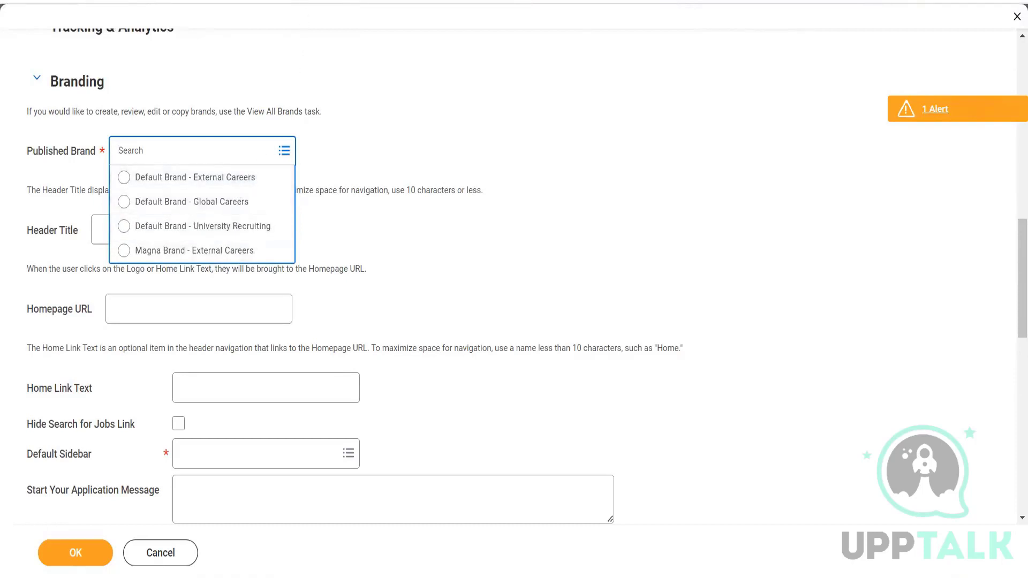
Duplicate the browser tab, search for "create brand" in the copy, and open the Create Brand task.
right_click(277, 2)
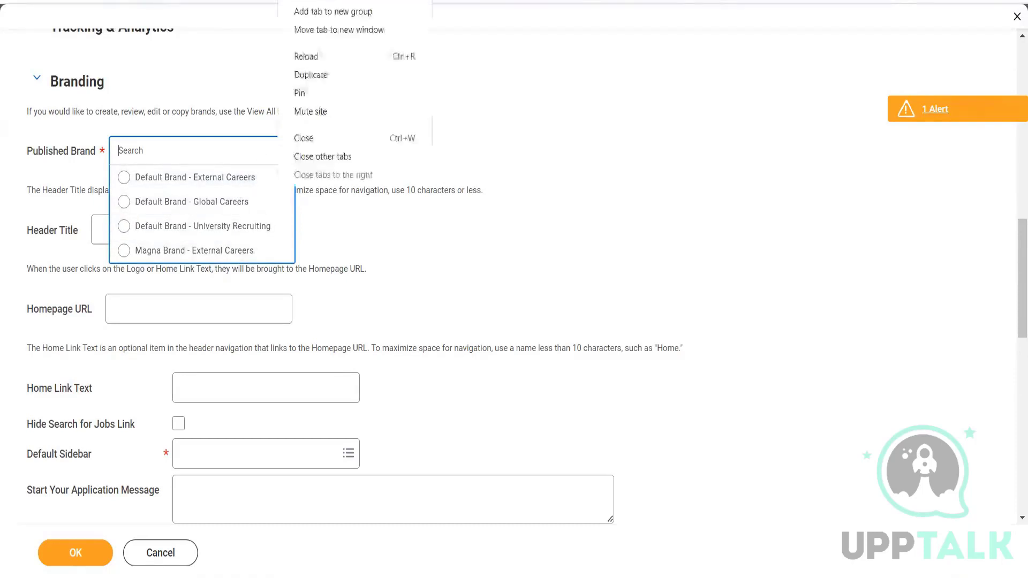
left_click(330, 77)
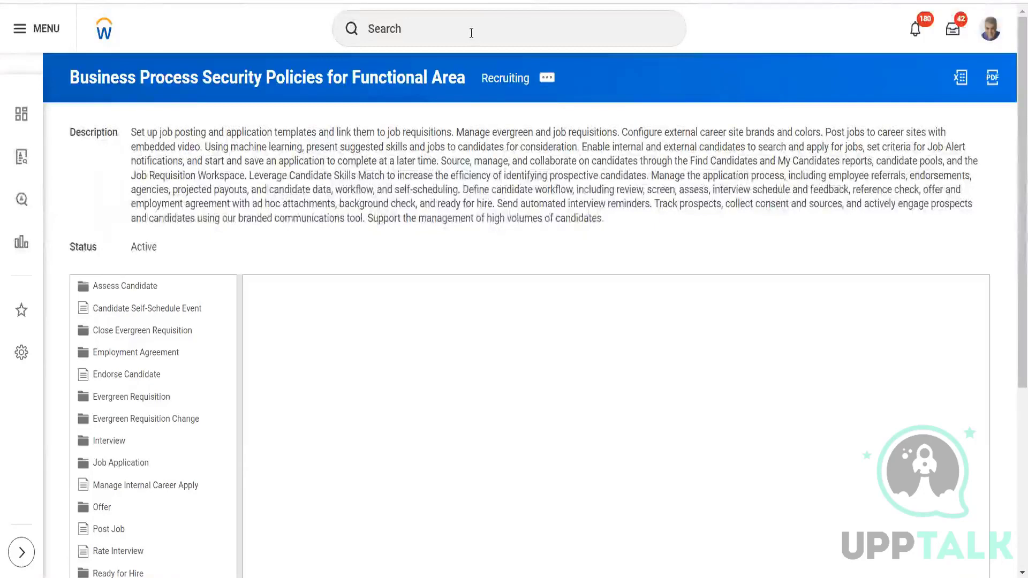
left_click(471, 33)
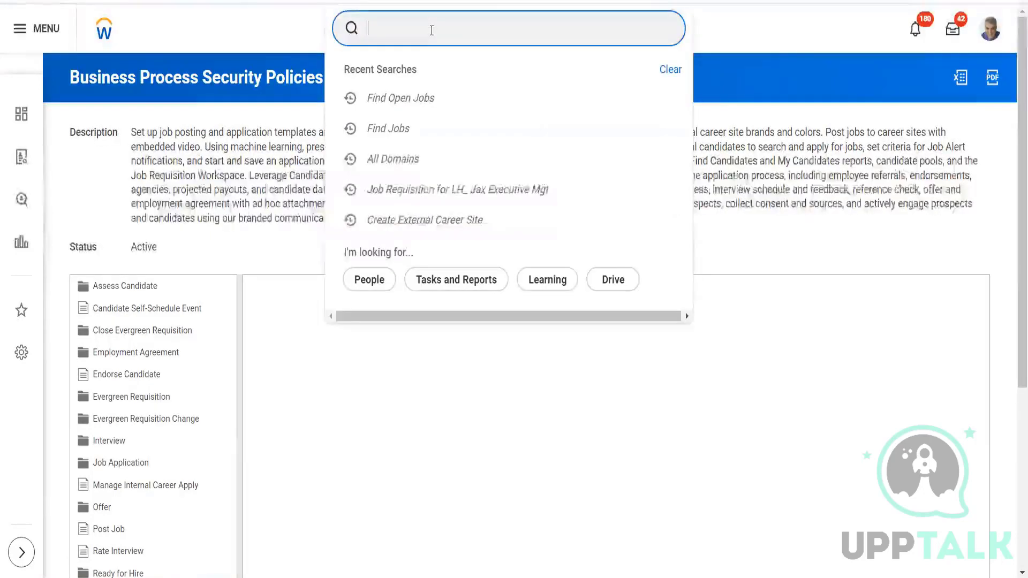
type("create brand")
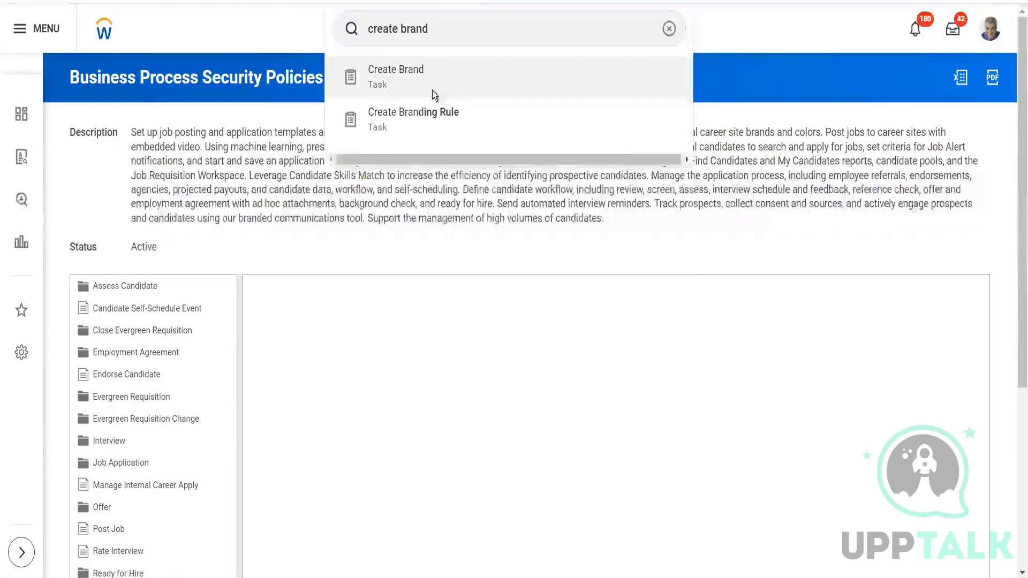
left_click(438, 97)
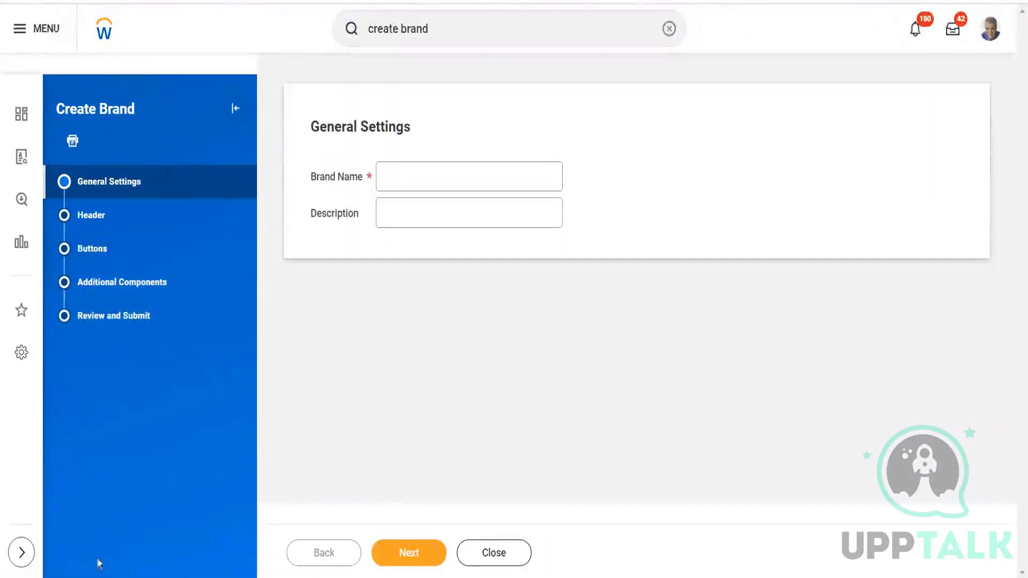
Proceed from the brand's General Settings to its Header settings.
left_click(467, 184)
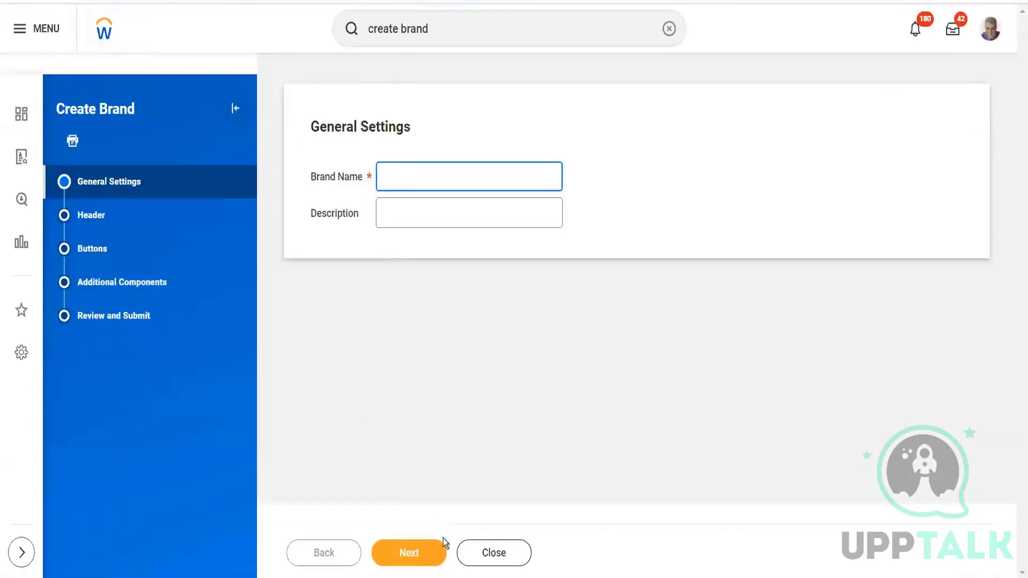
left_click(409, 557)
left_click(420, 559)
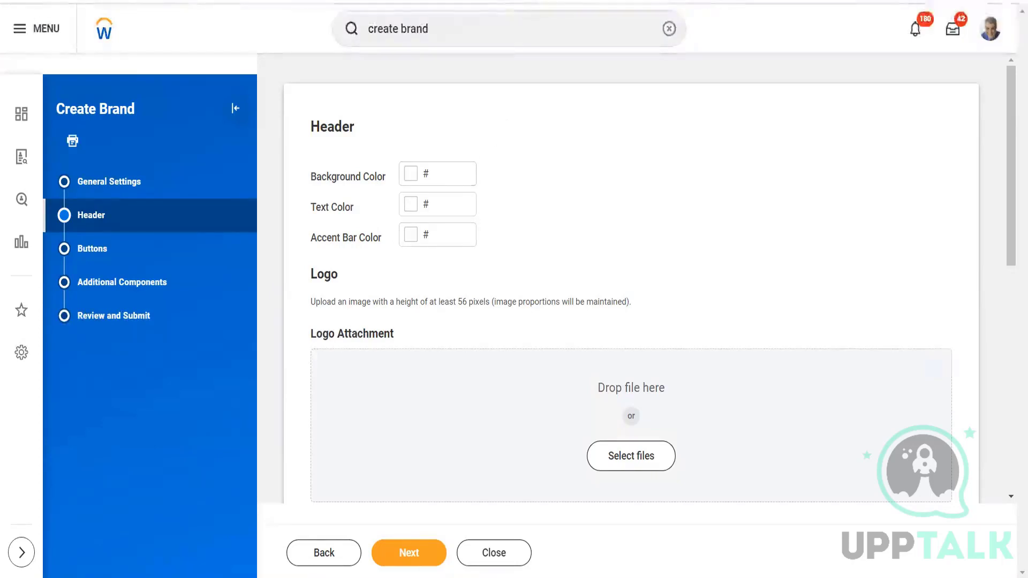
left_click(437, 178)
type("kfdjr")
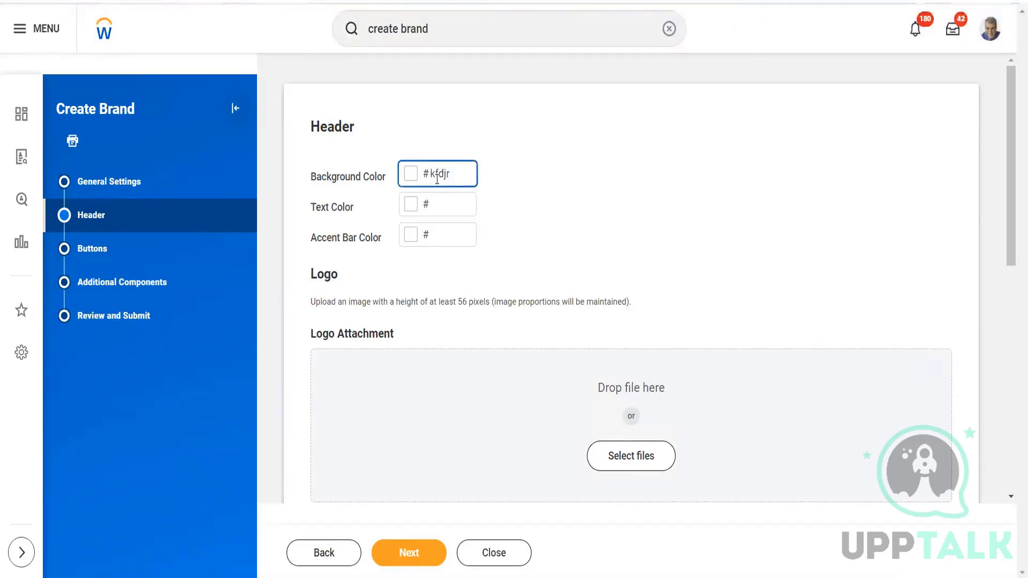
key("BackSpace")
key("BackSpace")
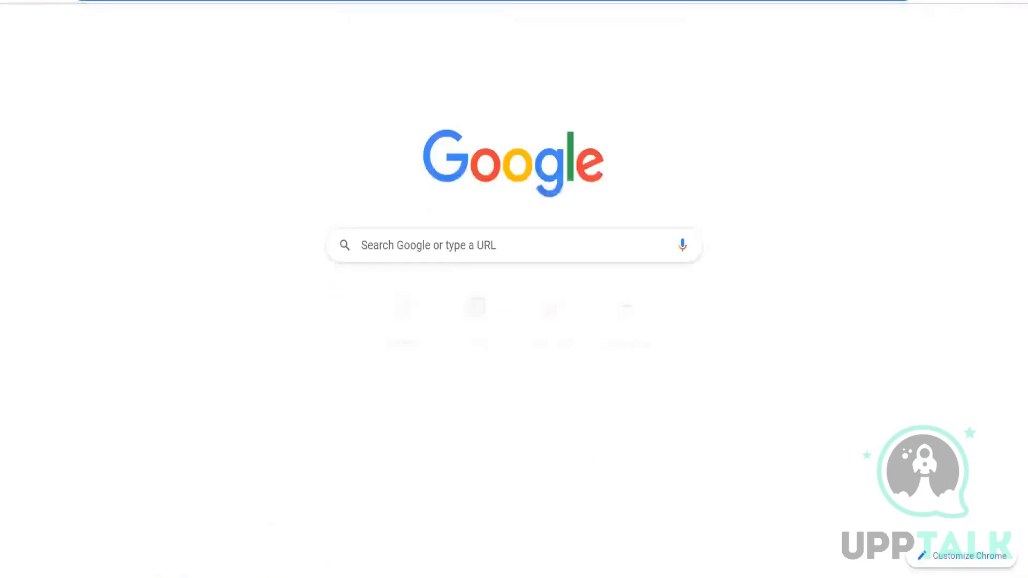
Search Google for the red color hex code and set the brand header's Background Color to ff0000.
type("red")
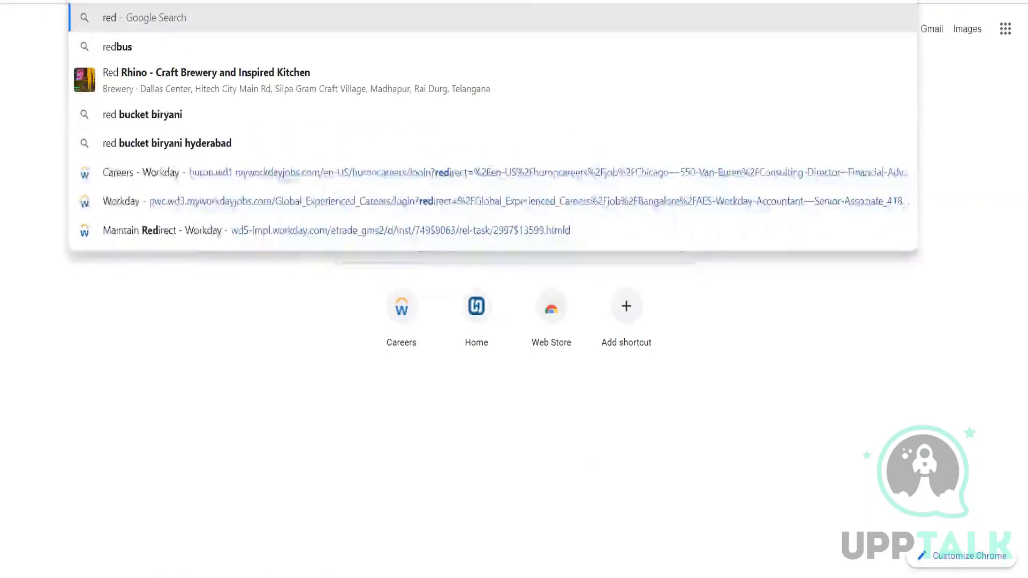
type(" color hexa")
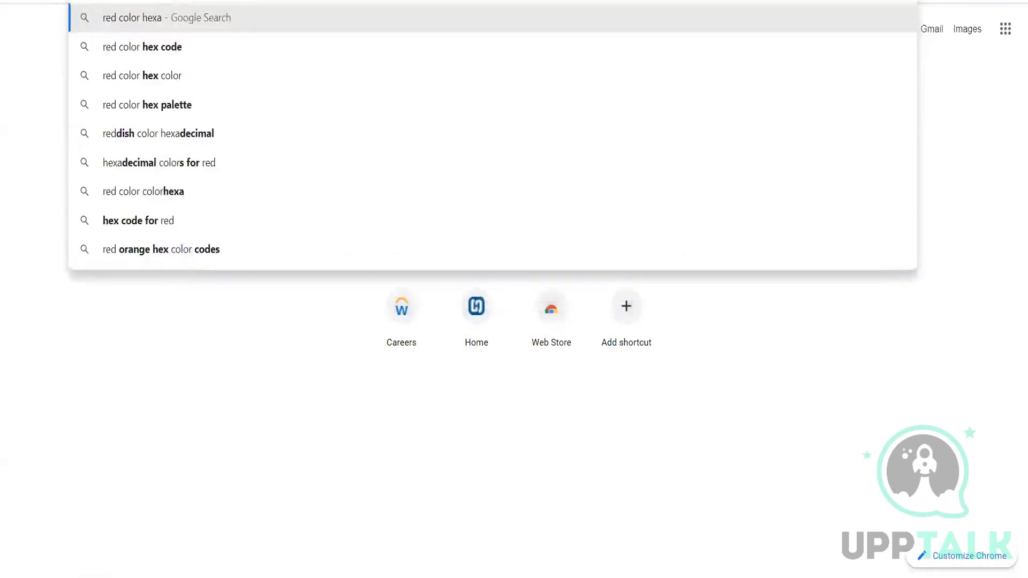
key("Down")
key("Return")
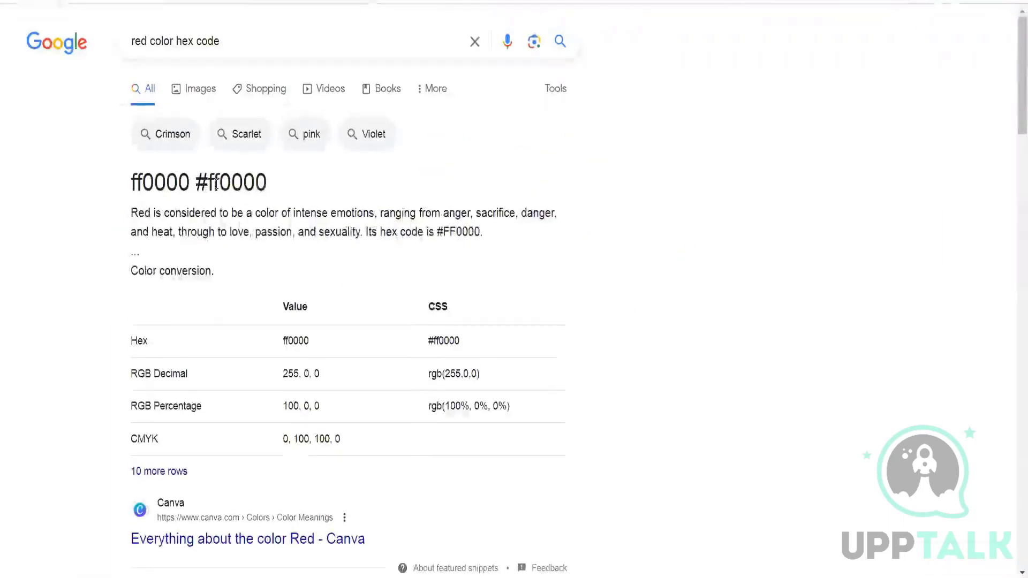
left_click_drag(267, 182, 211, 181)
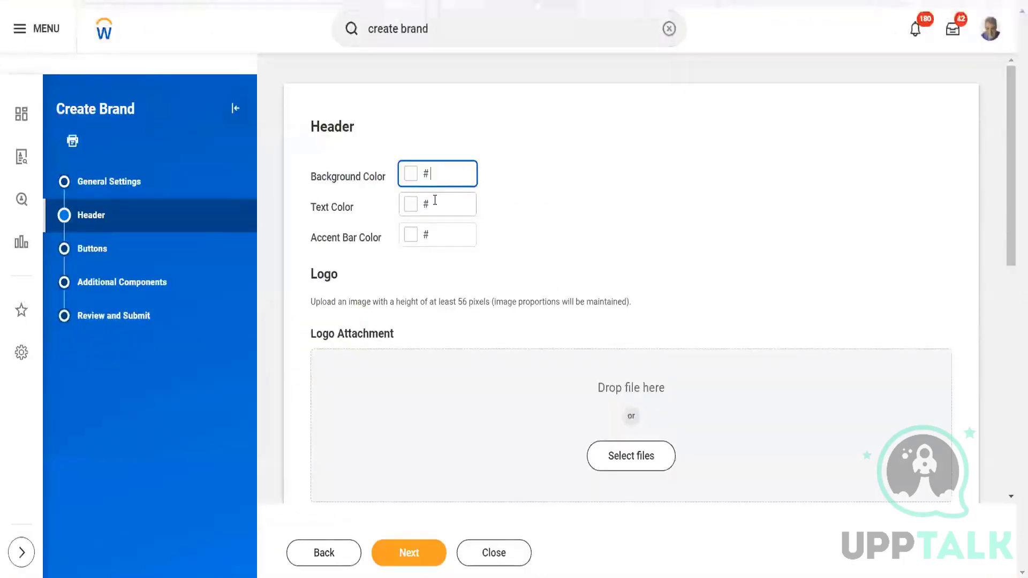
type("ff0000")
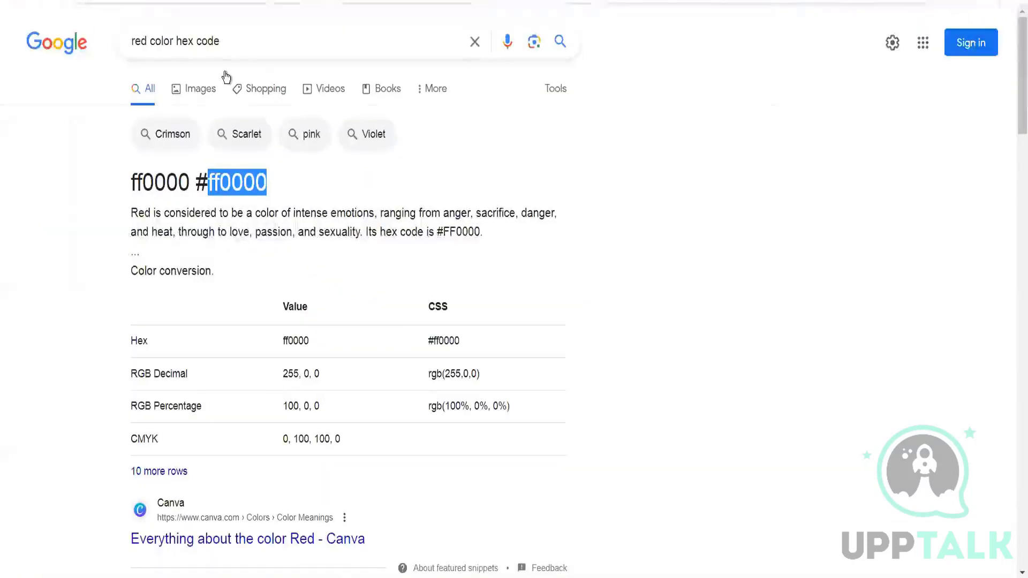
Search Google for the green color hex code and set the brand header's Text Color to 00FF00.
left_click(148, 41)
key("BackSpace")
key("BackSpace")
key("BackSpace")
type("green")
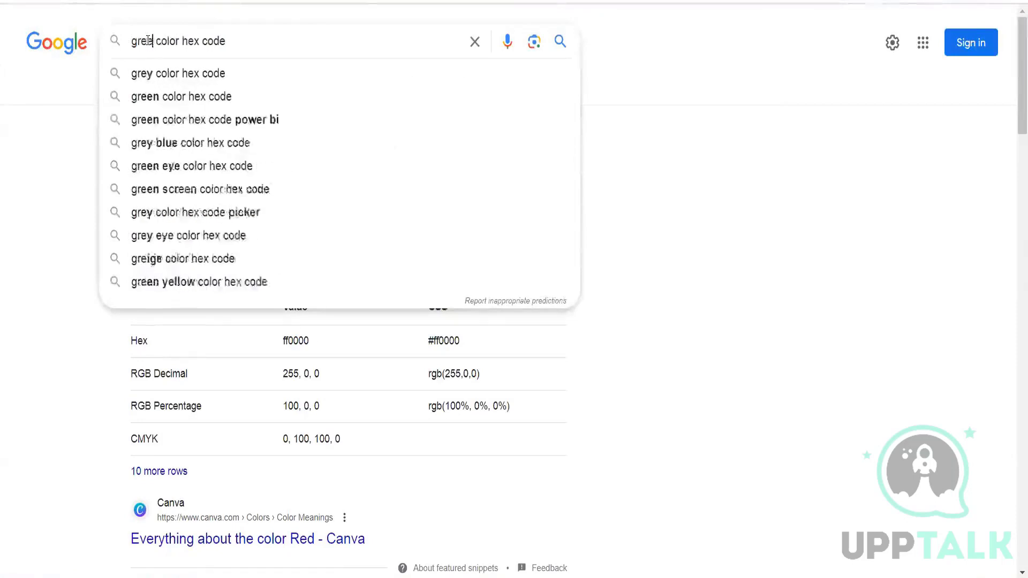
key("Return")
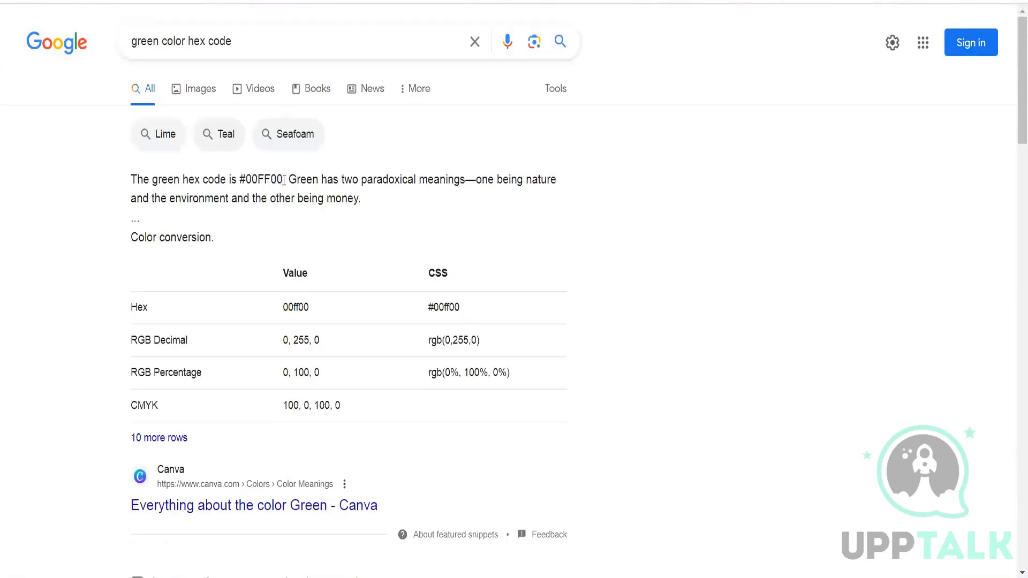
left_click_drag(282, 179, 250, 179)
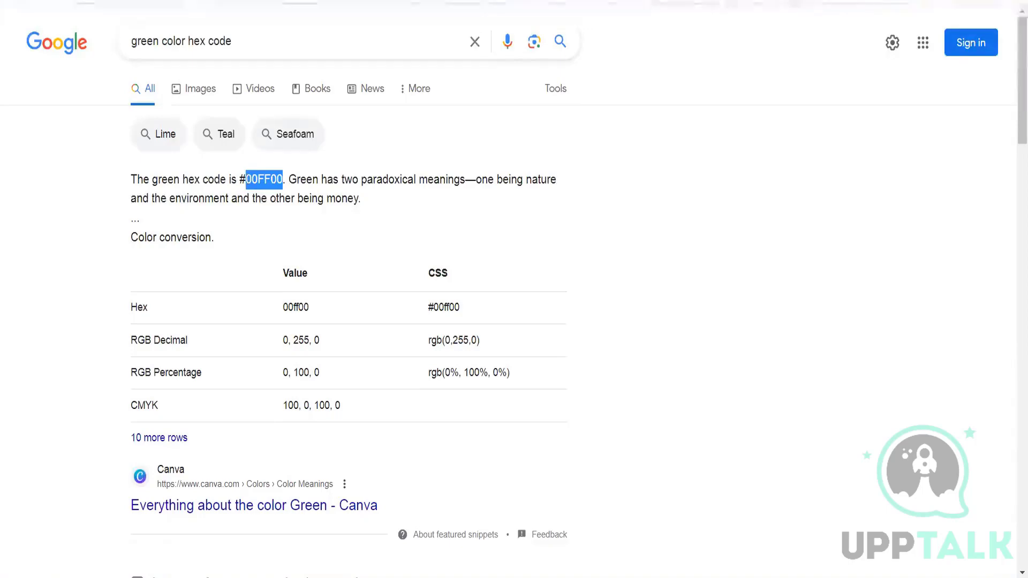
key("alt+Tab")
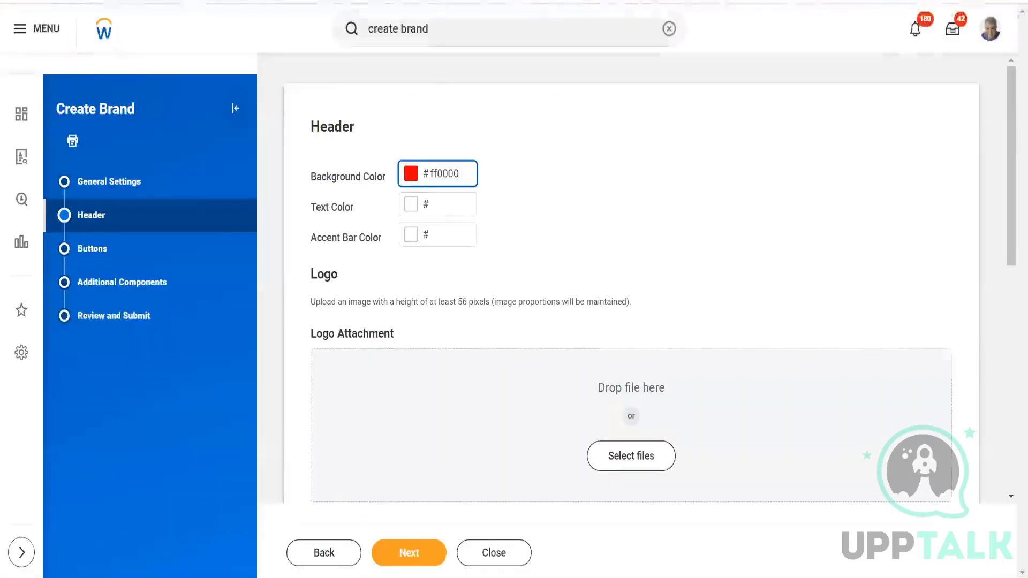
left_click(449, 198)
type("00FF00")
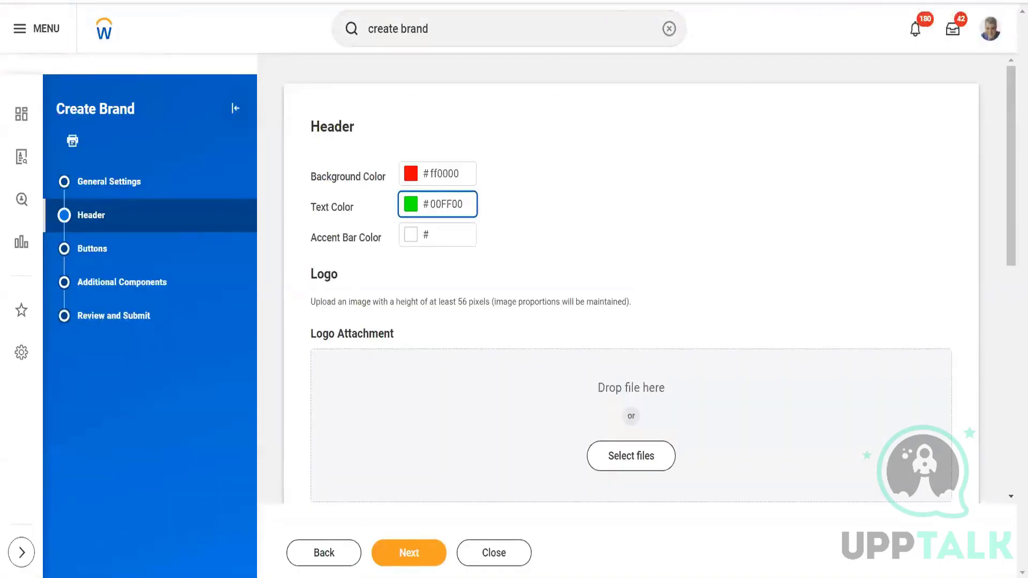
Search Google for the blue color hex code and set the brand header's Accent Bar Color to 0000FF.
key("alt+Tab")
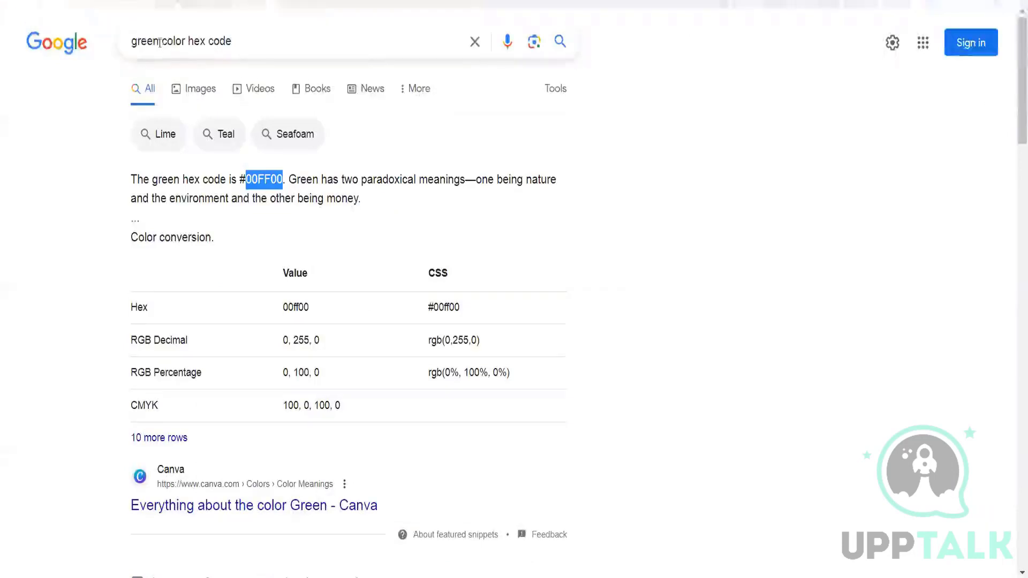
left_click(160, 41)
key("BackSpace")
key("BackSpace")
key("BackSpace")
key("BackSpace")
key("BackSpace")
type("blue")
key("Return")
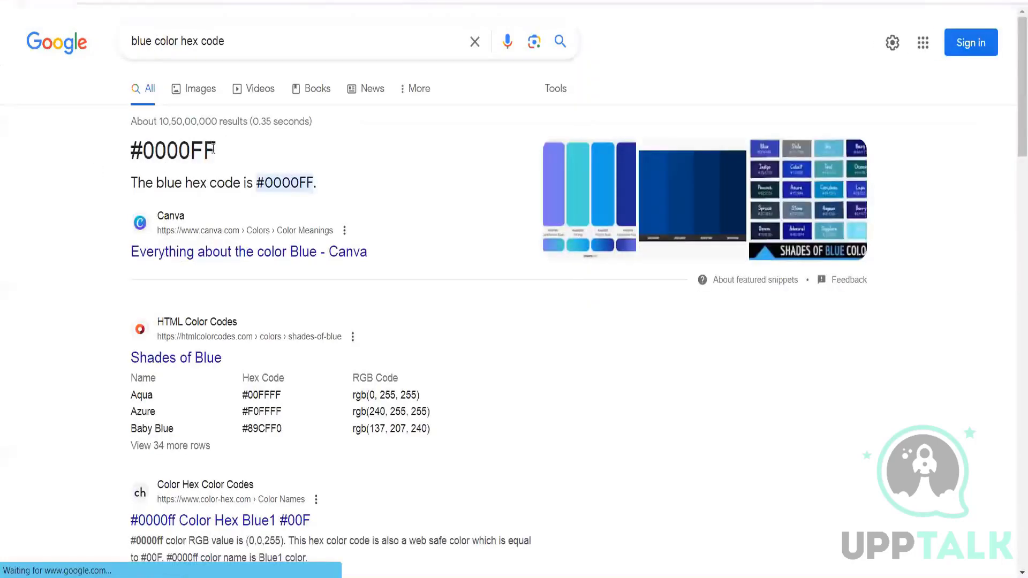
left_click_drag(216, 150, 146, 147)
key("ctrl+c")
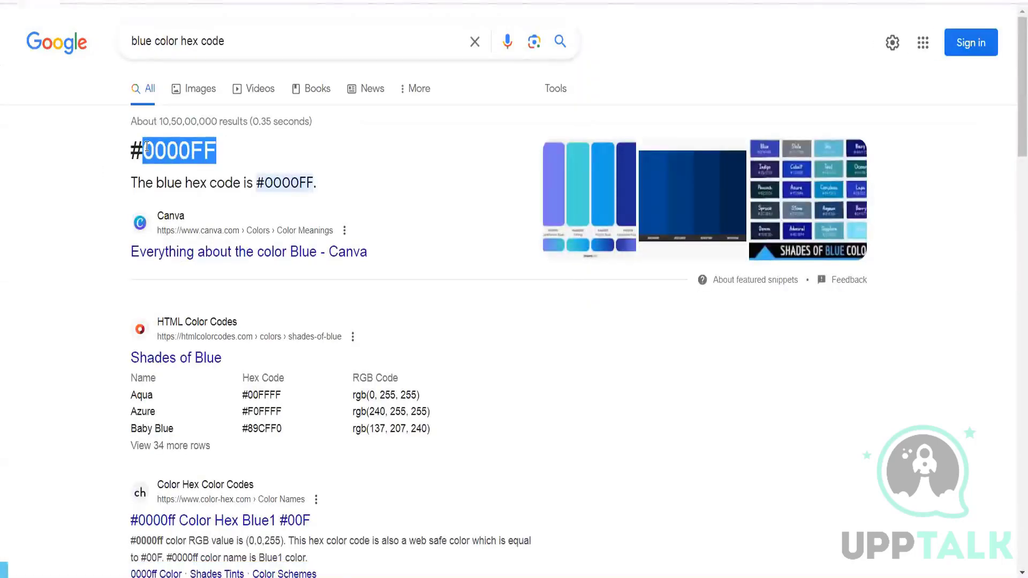
key("alt+Tab")
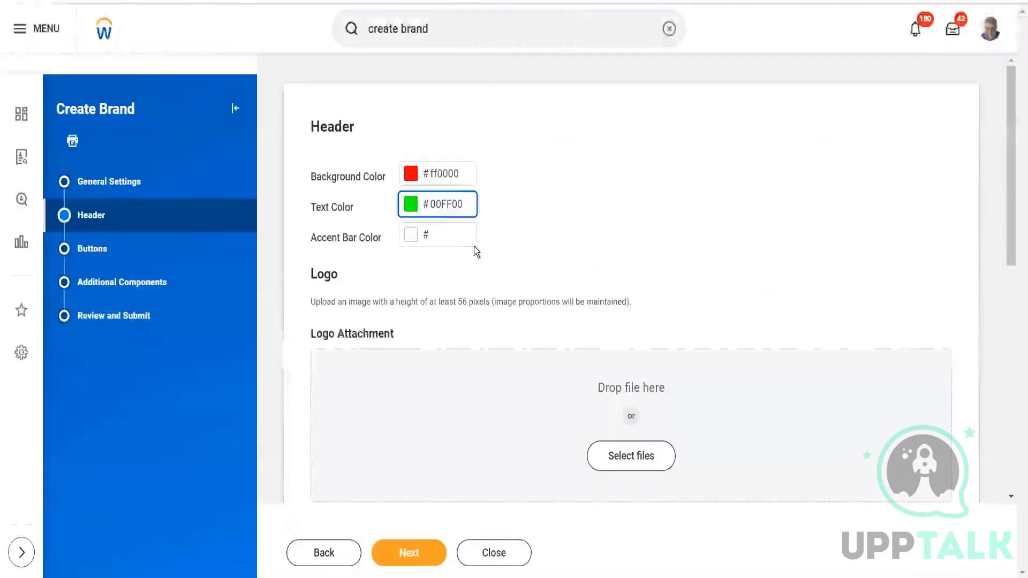
left_click(449, 231)
key("ctrl+v")
left_click(605, 244)
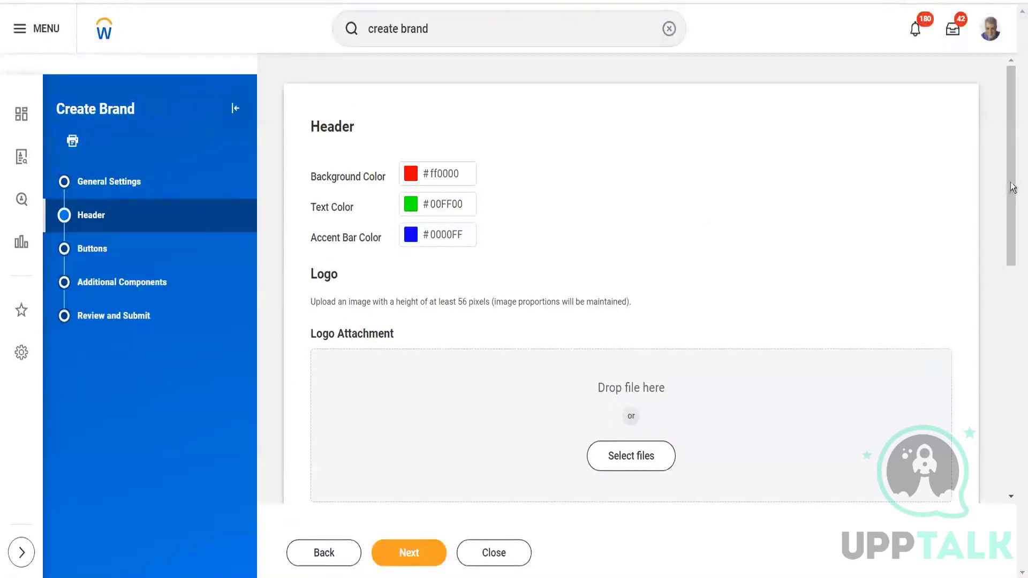
left_click_drag(1012, 187, 1014, 220)
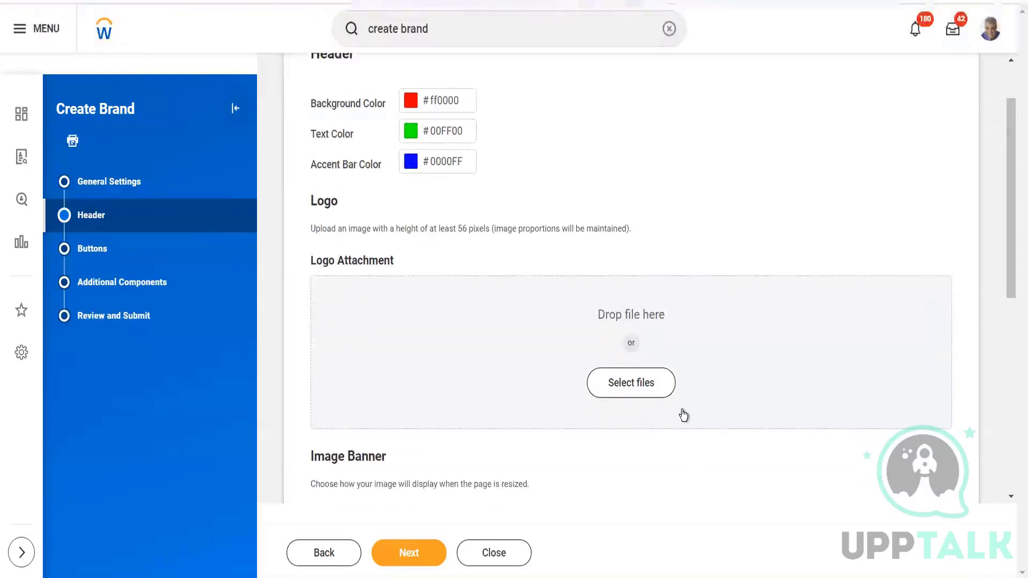
Upload the image download (1).jpg as the brand header's Logo Attachment.
left_click(641, 391)
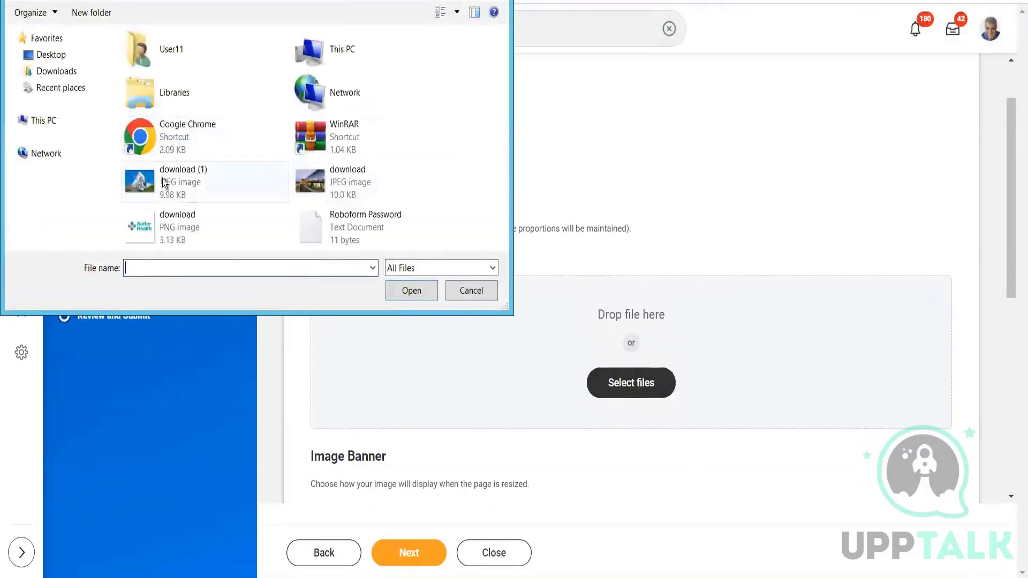
left_click(192, 185)
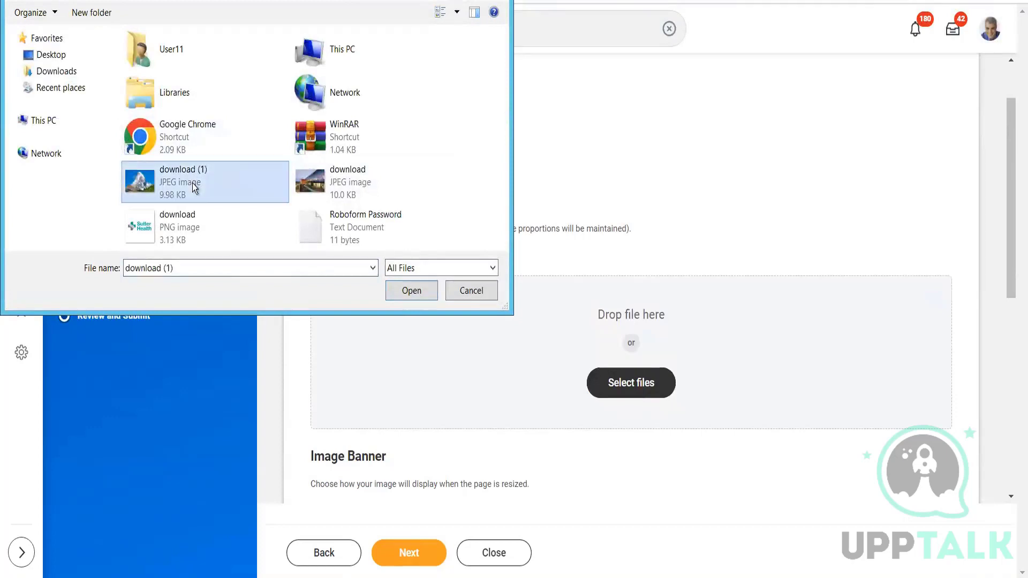
left_click(419, 290)
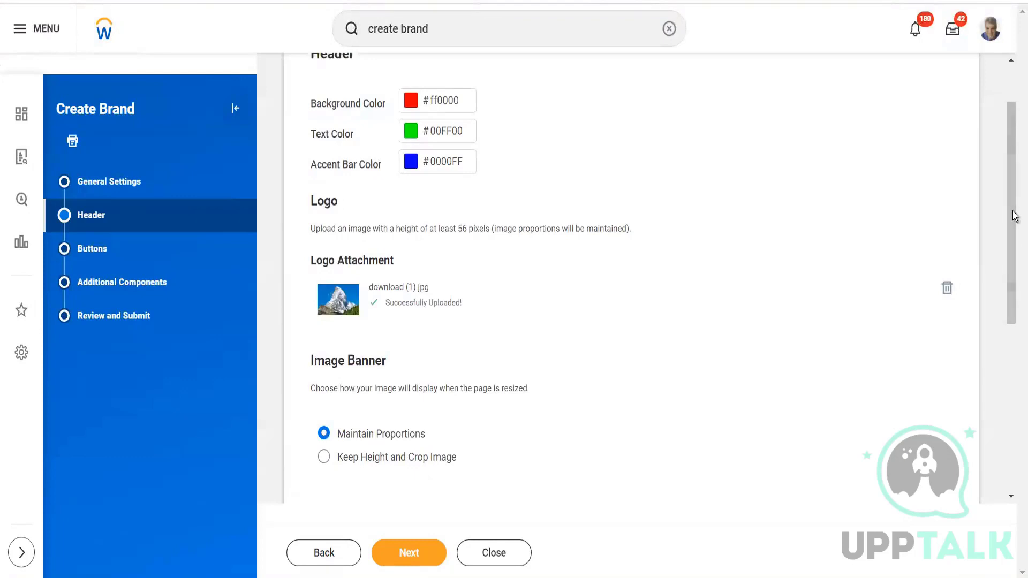
Search Google for huron consulting group, open the Huron website and follow its Join Us link as a career site example.
left_click_drag(1014, 218, 1013, 356)
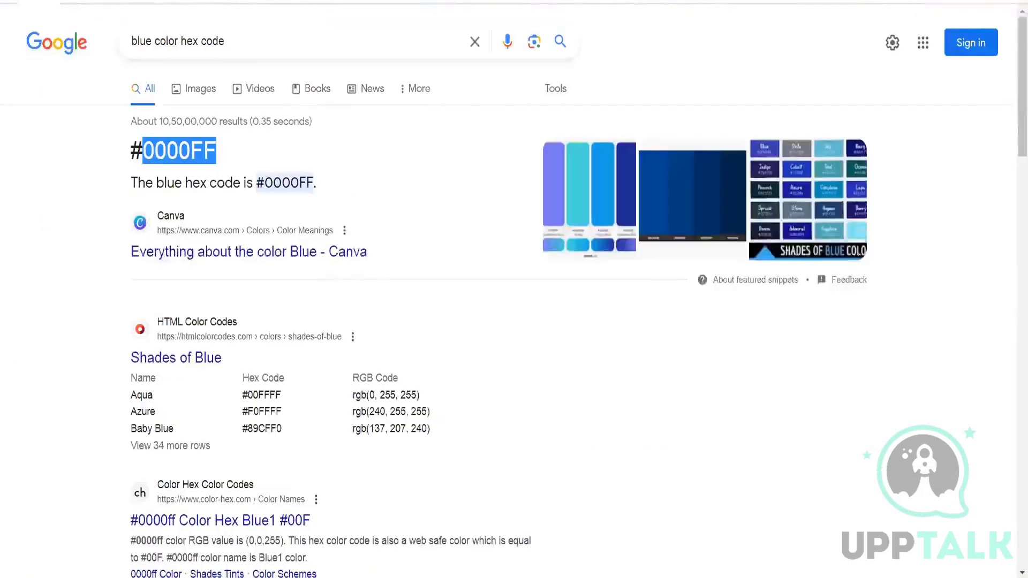
triple_click(325, 43)
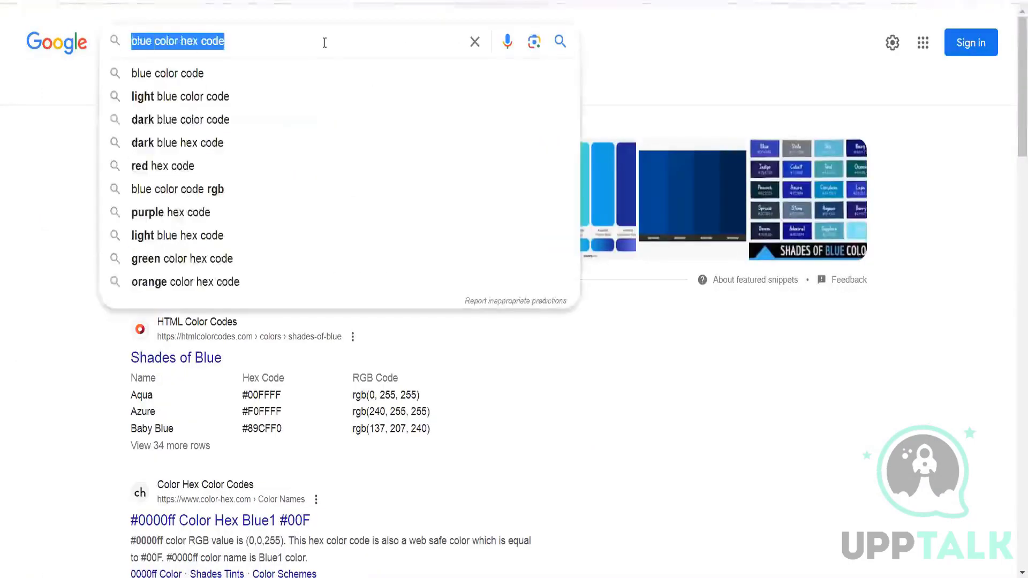
type("huron consulting group")
key("Return")
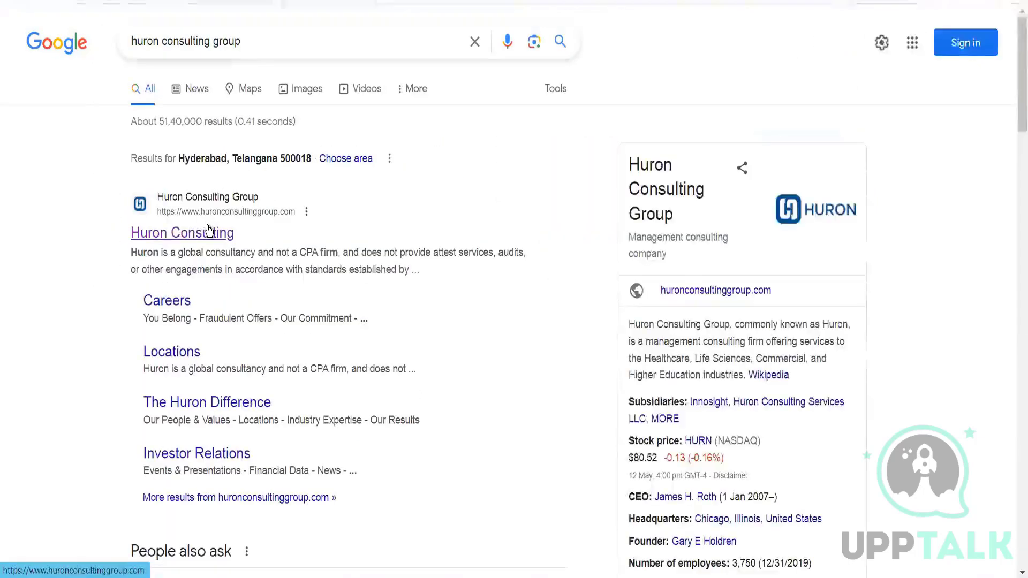
left_click(209, 230)
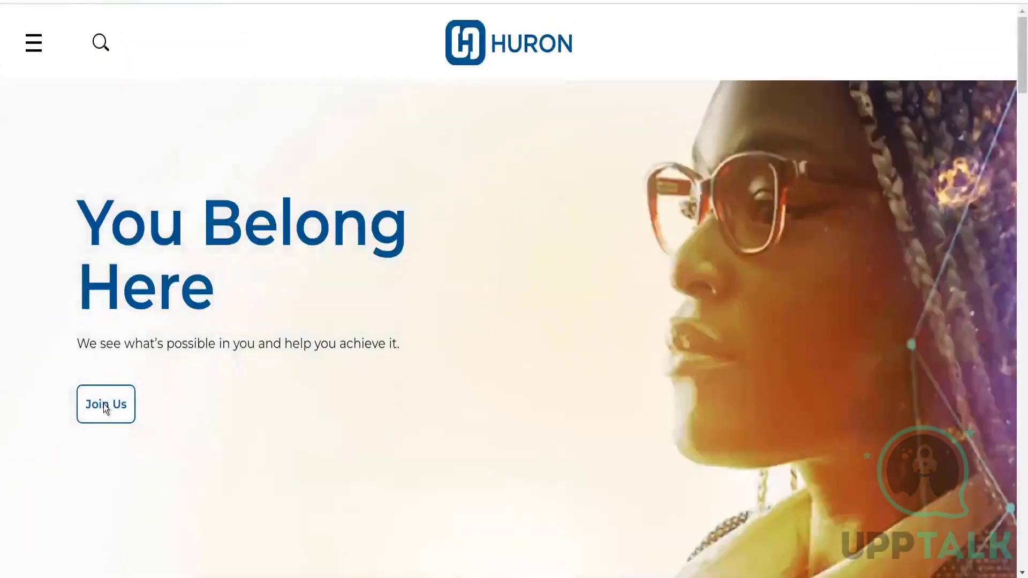
left_click(105, 406)
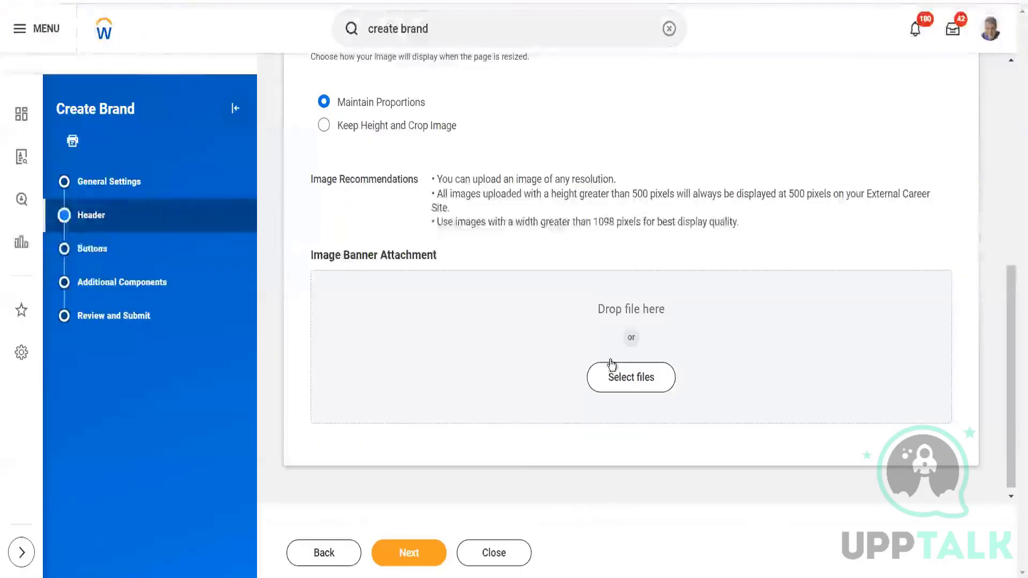
Upload download.jpg as the Image Banner Attachment in the Workday brand header and proceed past the alerts to the Buttons settings.
left_click(616, 378)
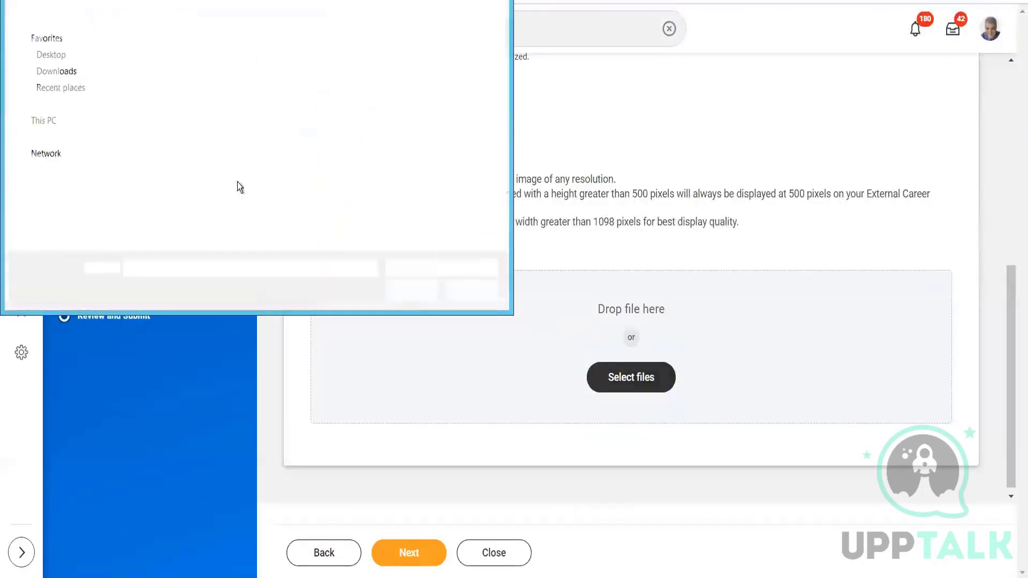
left_click(330, 179)
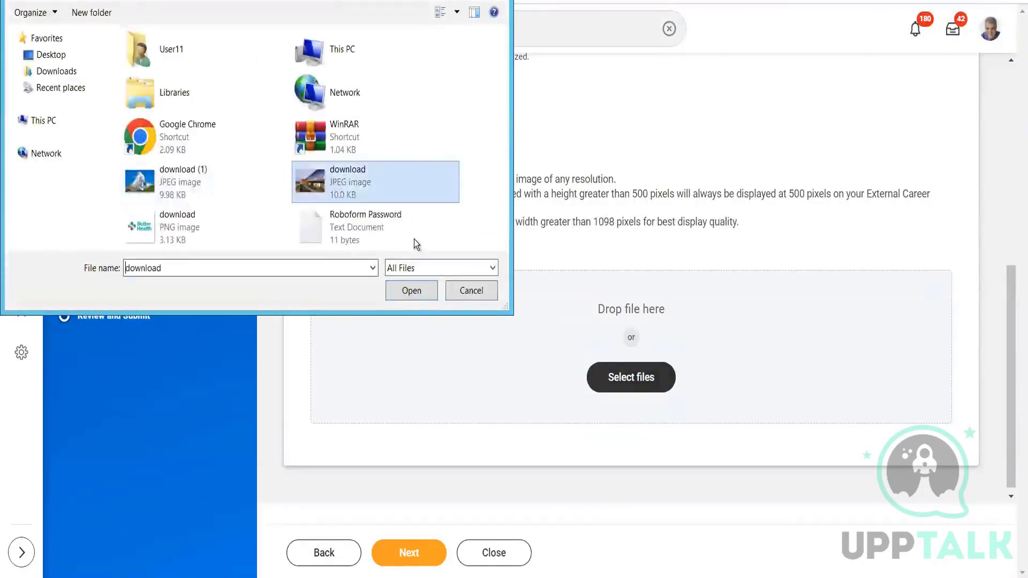
left_click(417, 294)
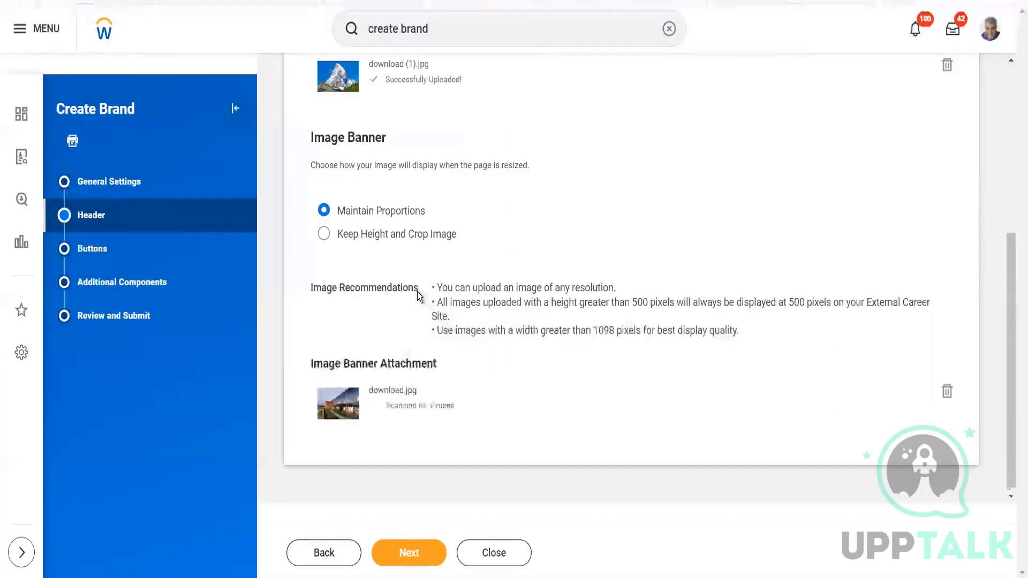
left_click(395, 561)
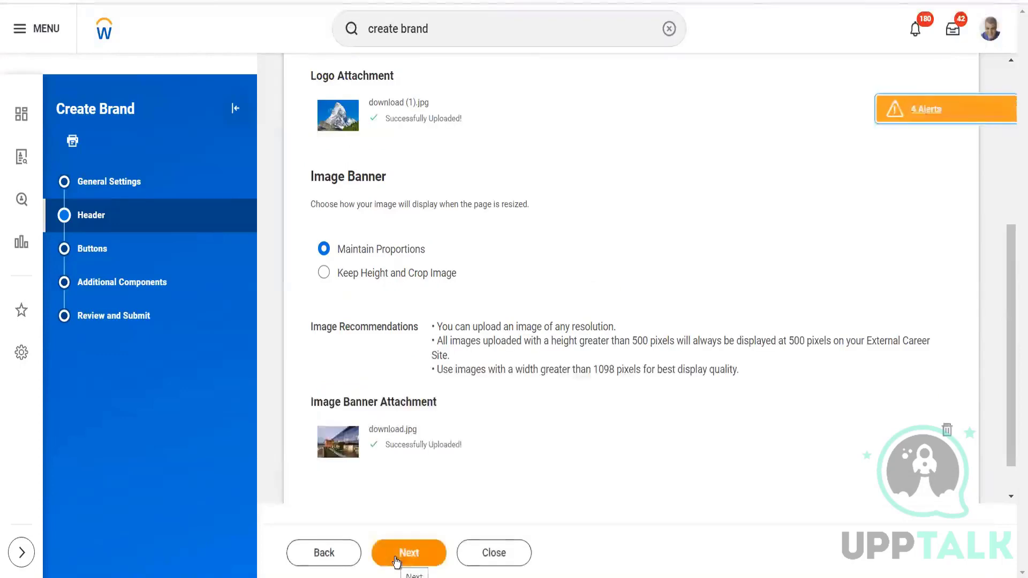
left_click(425, 553)
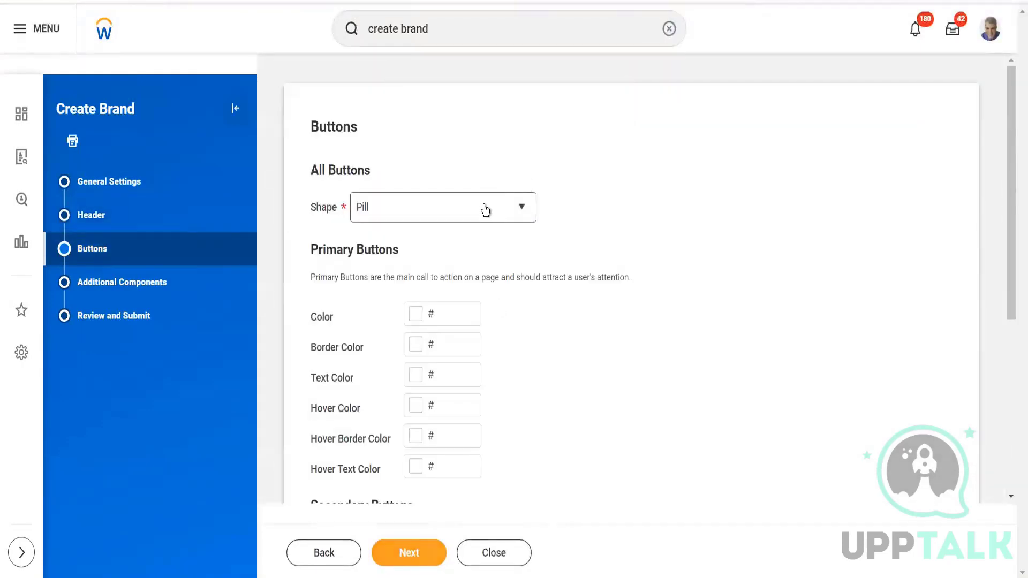
Set the Shape of all the brand's buttons to Rounded.
left_click(486, 209)
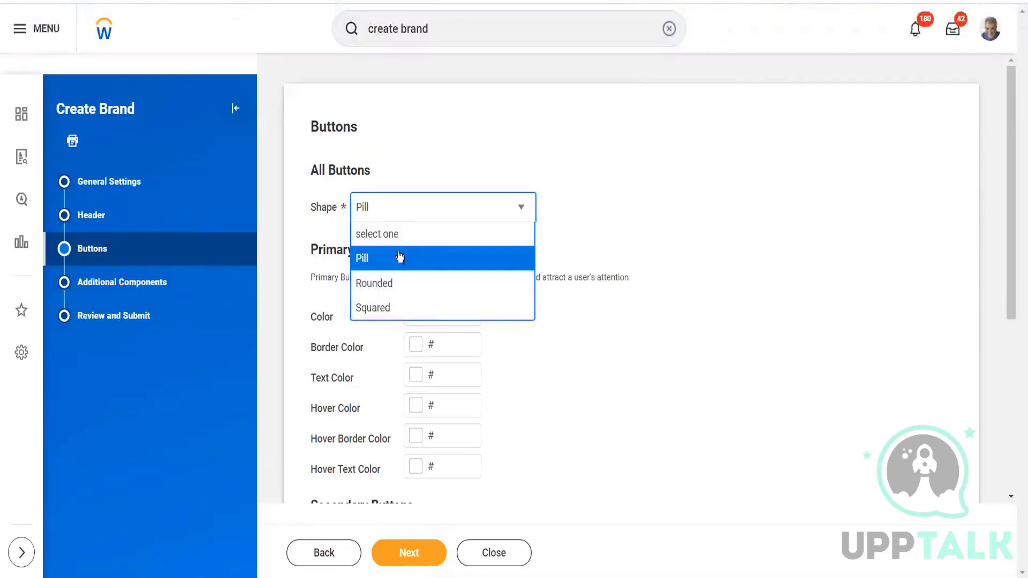
left_click(399, 288)
left_click_drag(1015, 148, 1015, 234)
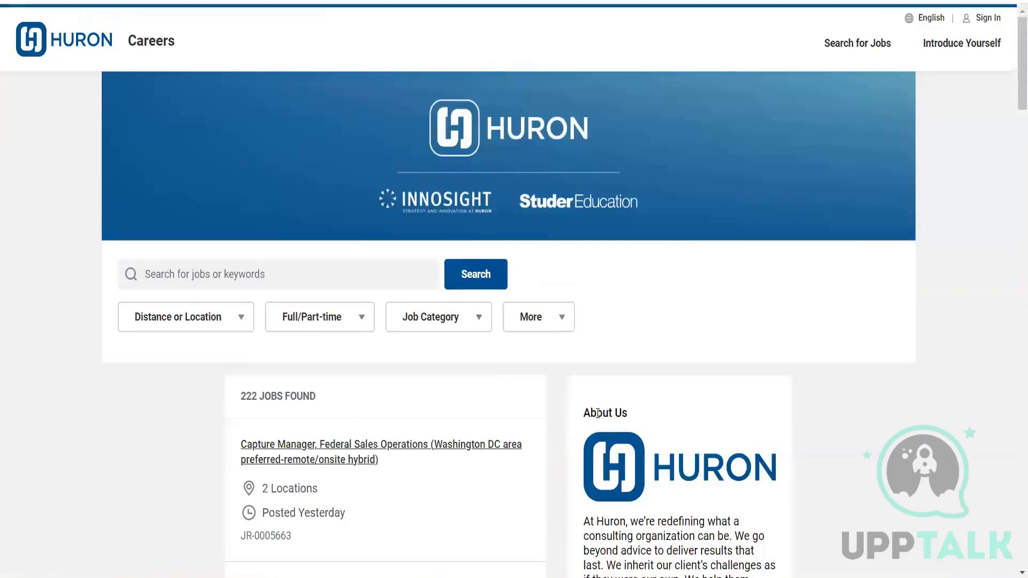
Switch to the Huron careers site and open the Capture Manager, Federal Sales Operations job posting.
left_click_drag(1015, 104, 1014, 153)
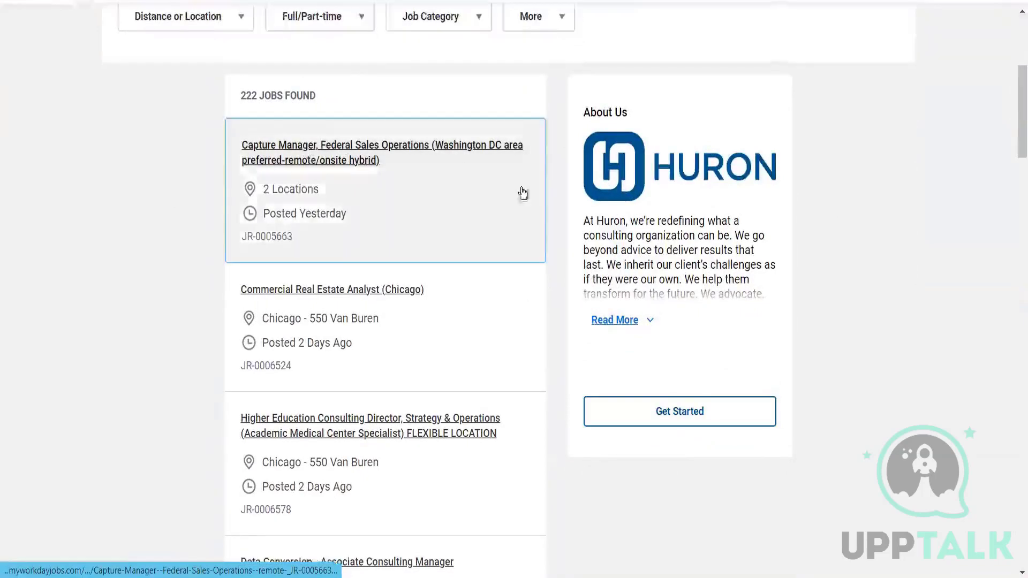
left_click(455, 161)
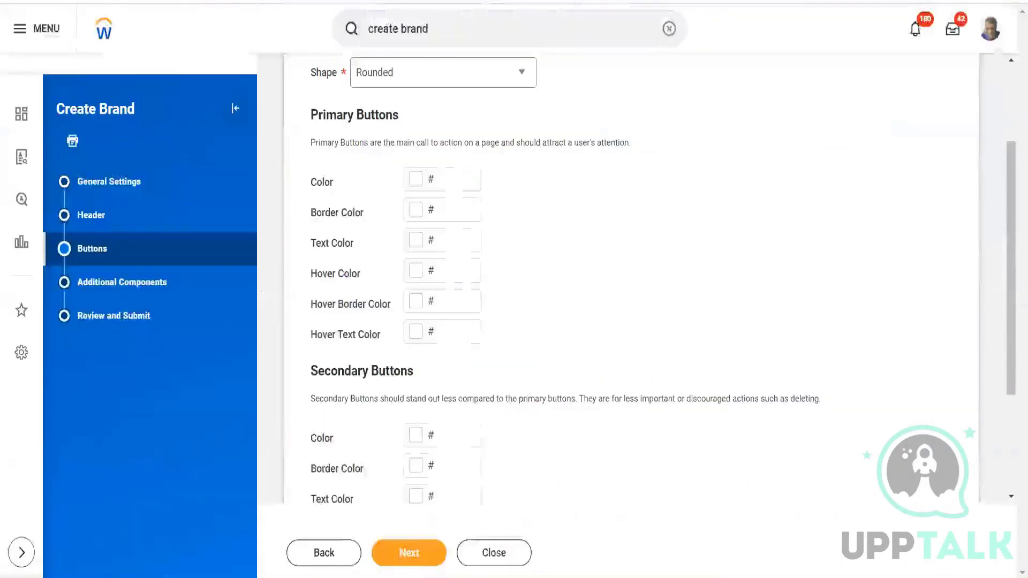
Examine the Primary and Secondary Buttons color fields in Workday and compare them with the buttons on the Huron home page.
left_click(442, 210)
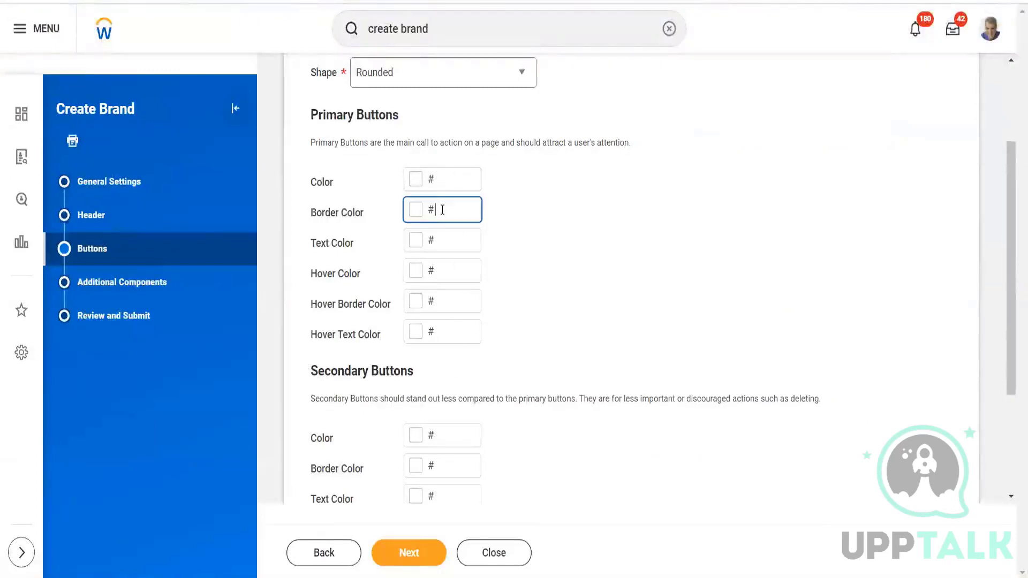
left_click(439, 244)
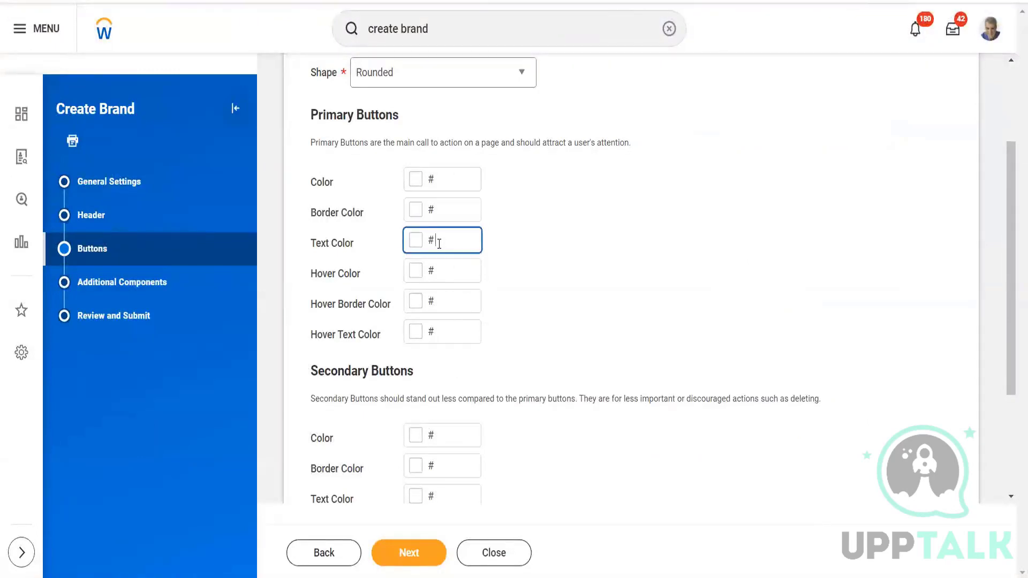
left_click(448, 272)
left_click(451, 305)
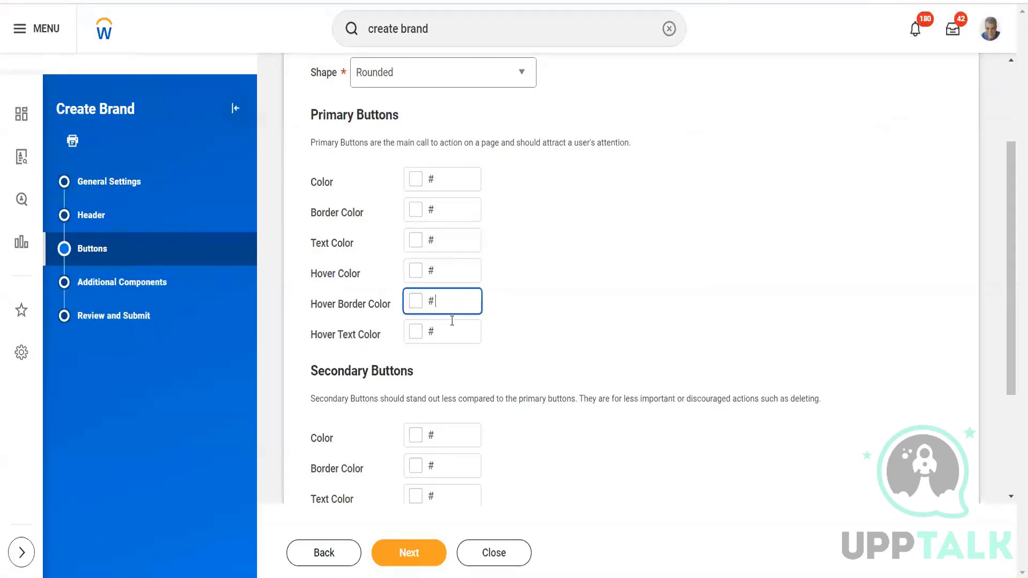
left_click(452, 331)
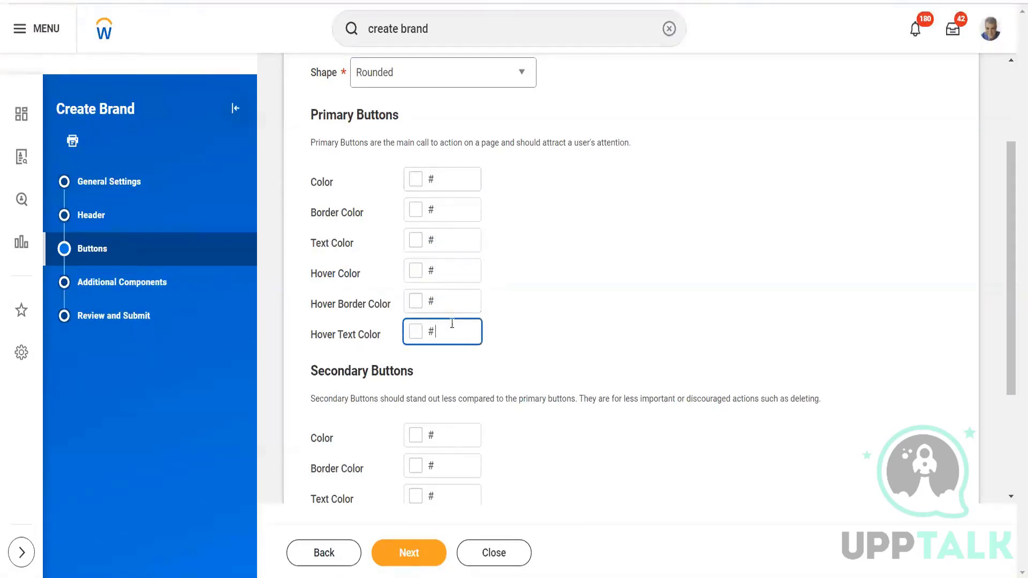
left_click_drag(1015, 193, 1016, 312)
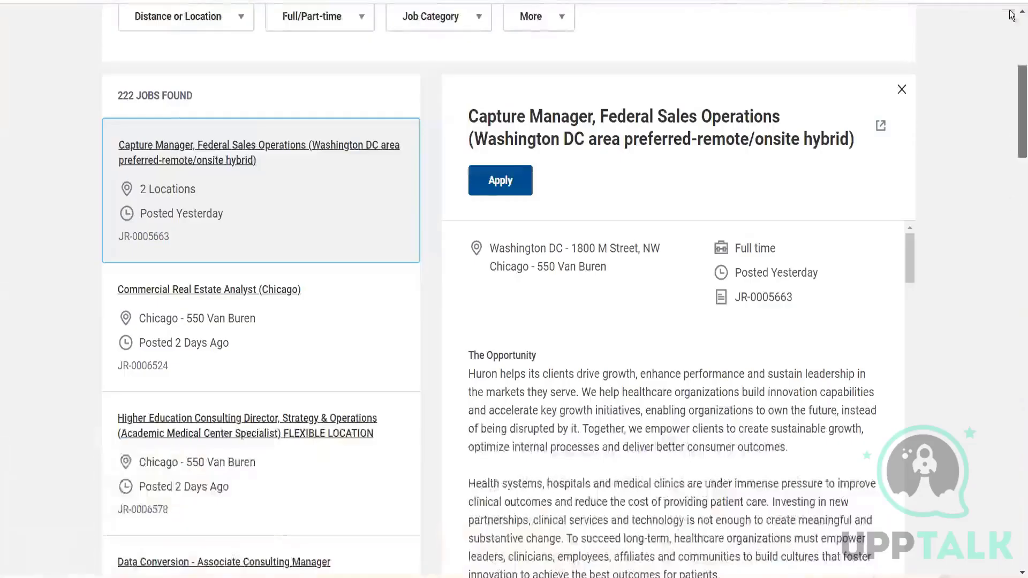
scroll(1011, 7, "up", 6)
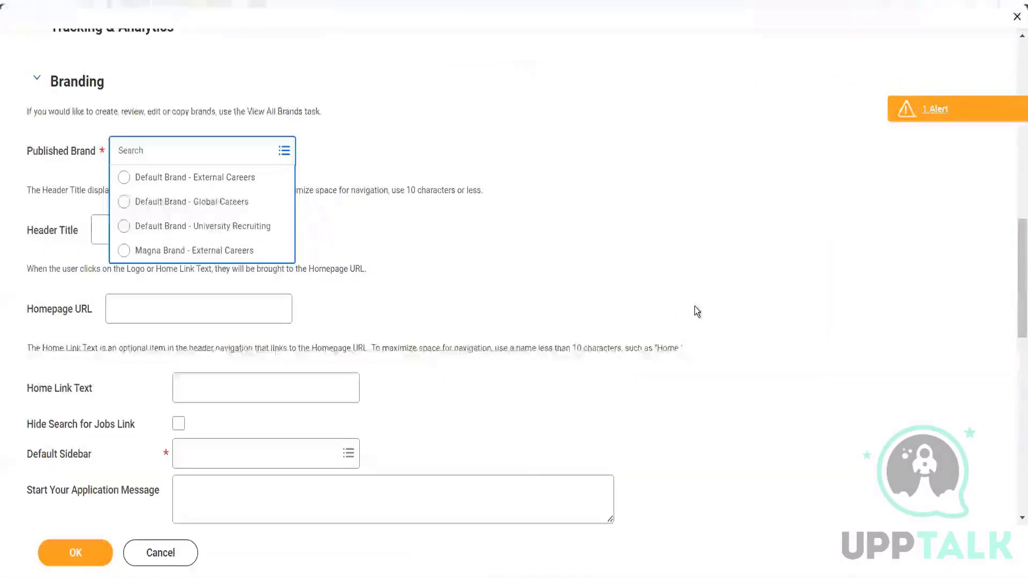
left_click(695, 307)
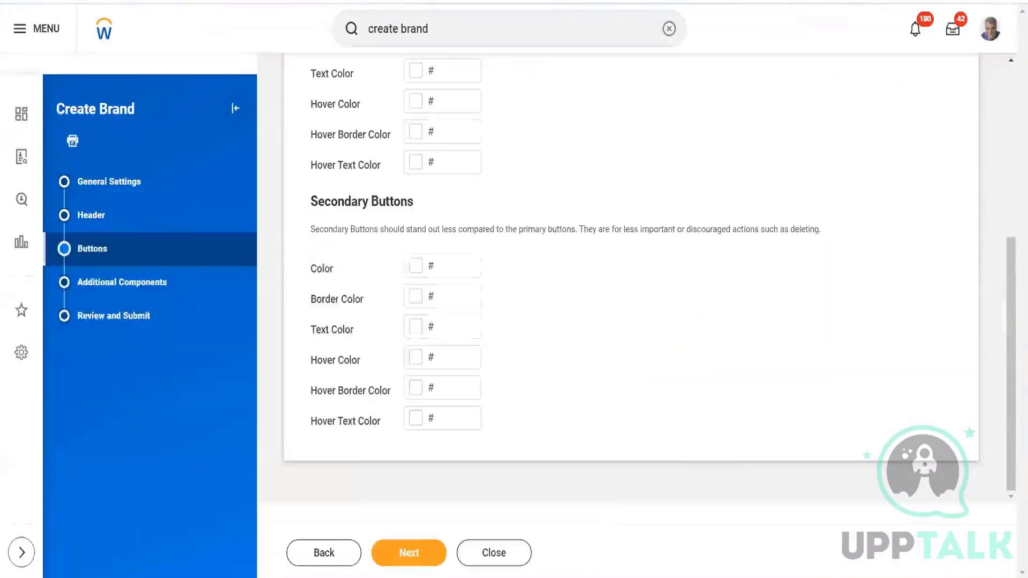
Proceed from the brand's Buttons settings to Additional Components with the button colors left blank.
left_click(410, 553)
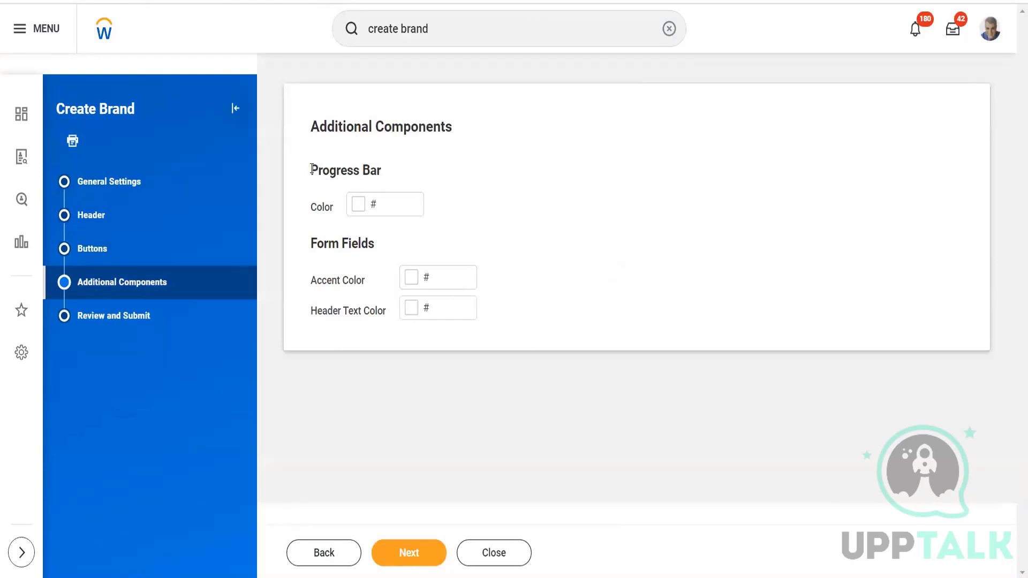
left_click_drag(311, 169, 372, 173)
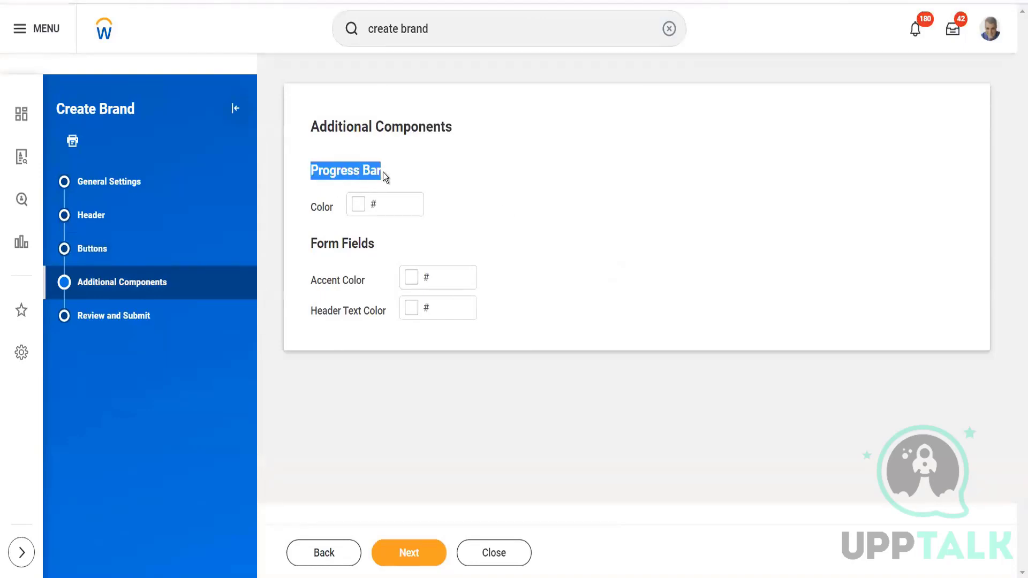
left_click(551, 255)
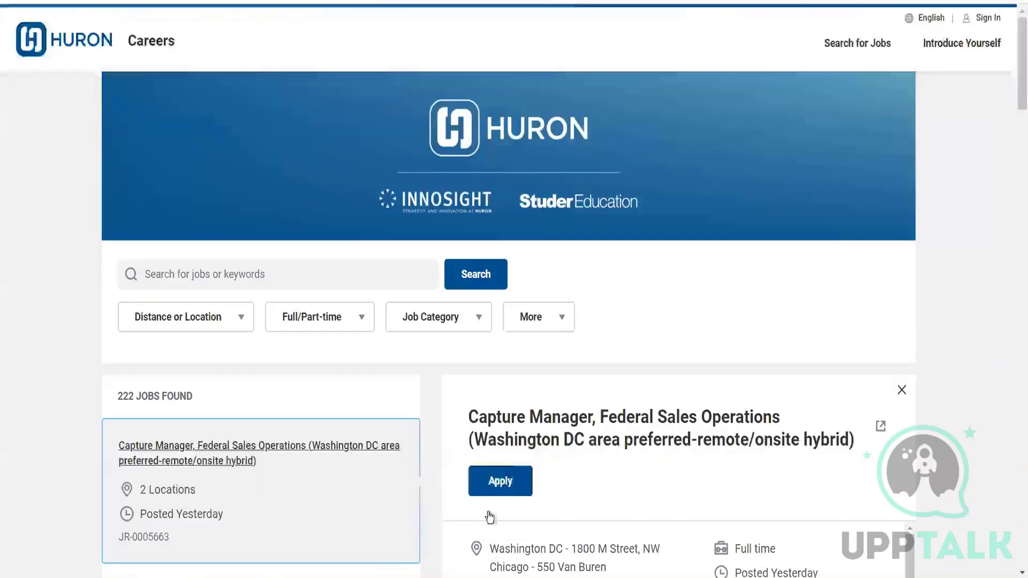
Start an application for the Capture Manager, Federal Sales Operations job on the Huron careers site.
left_click(505, 485)
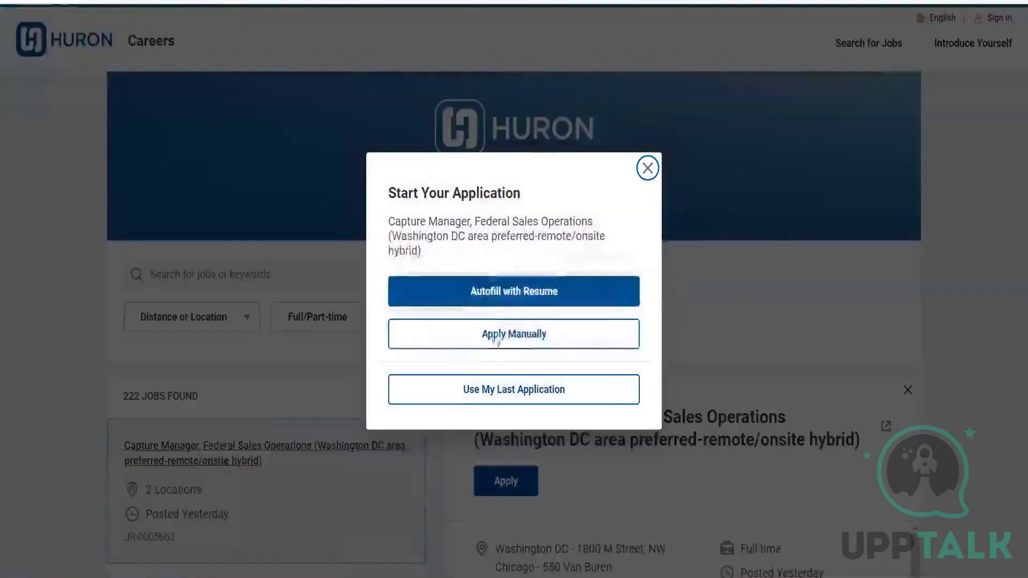
left_click(508, 336)
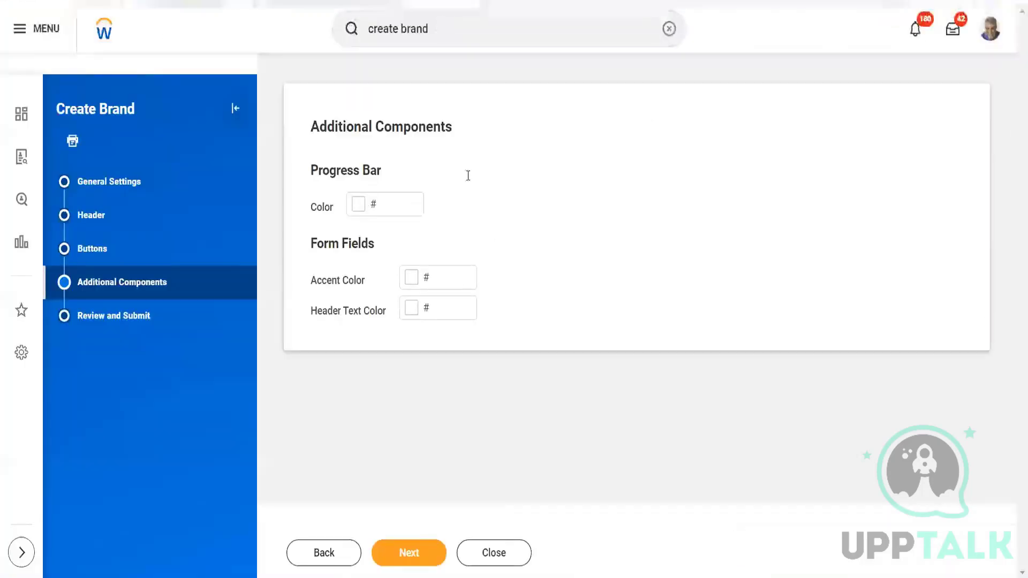
Leave the Workday brand's Progress Bar and Form Fields colors blank and proceed to Review and Submit.
left_click(385, 204)
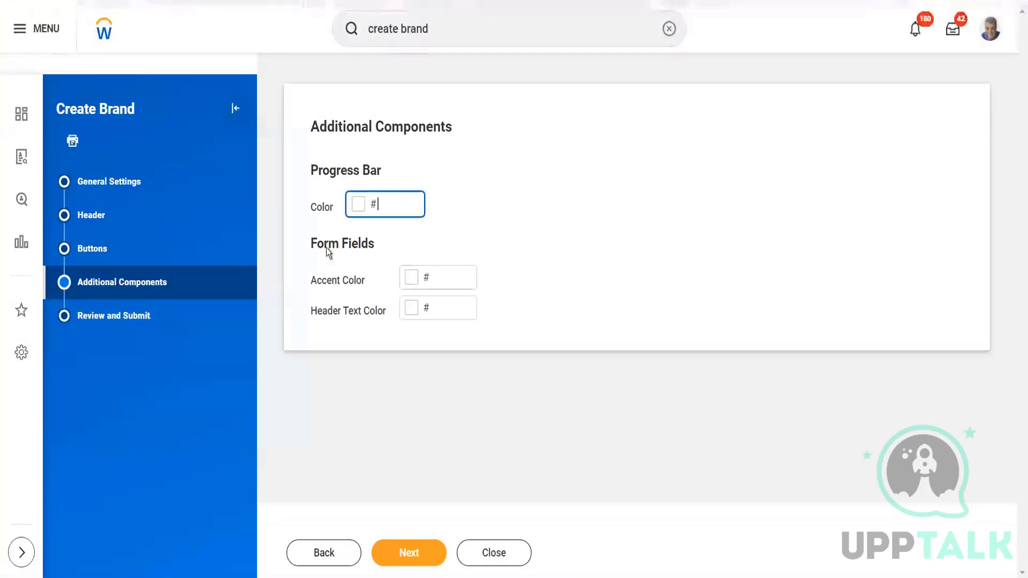
left_click(439, 276)
left_click(440, 305)
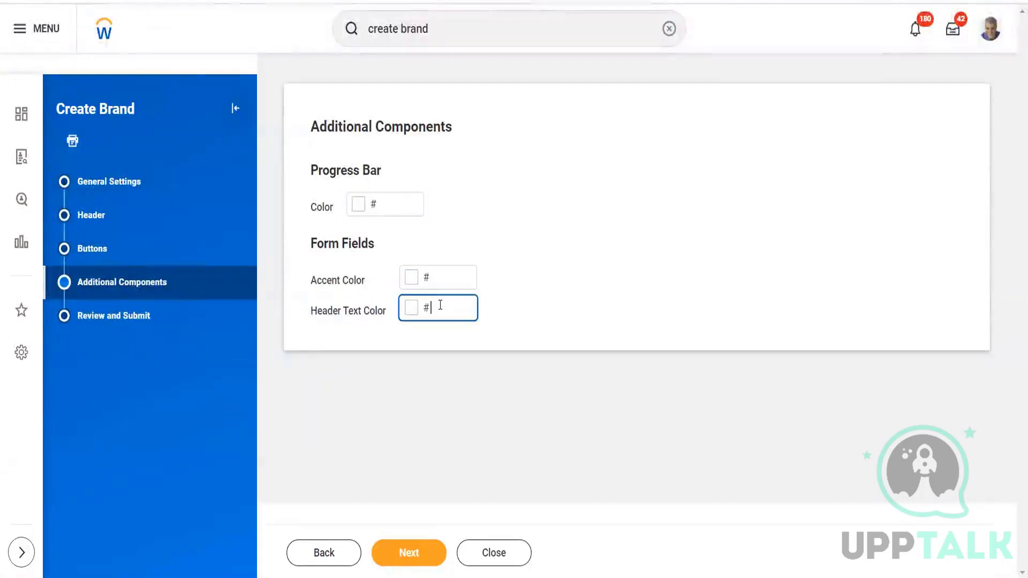
left_click(410, 560)
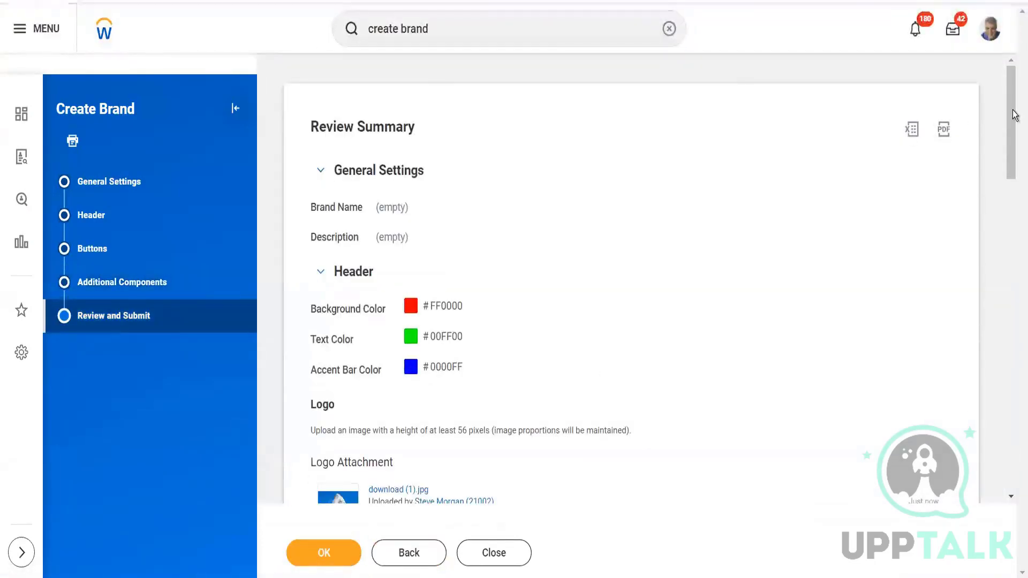
Look through the brand's Review Summary, covering the header, primary and secondary buttons, and additional components.
left_click_drag(1013, 114, 1014, 345)
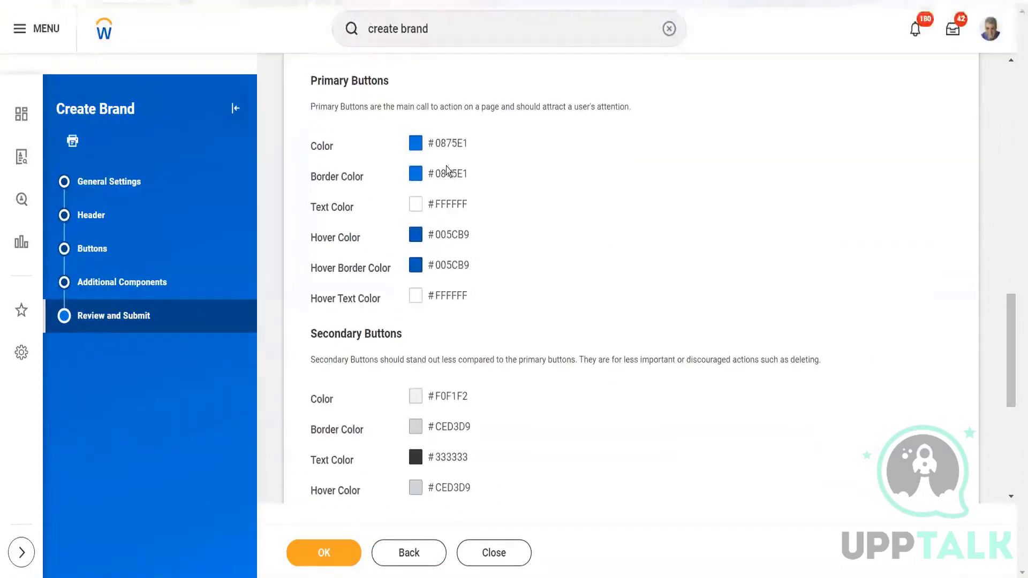
left_click_drag(1012, 315, 1013, 367)
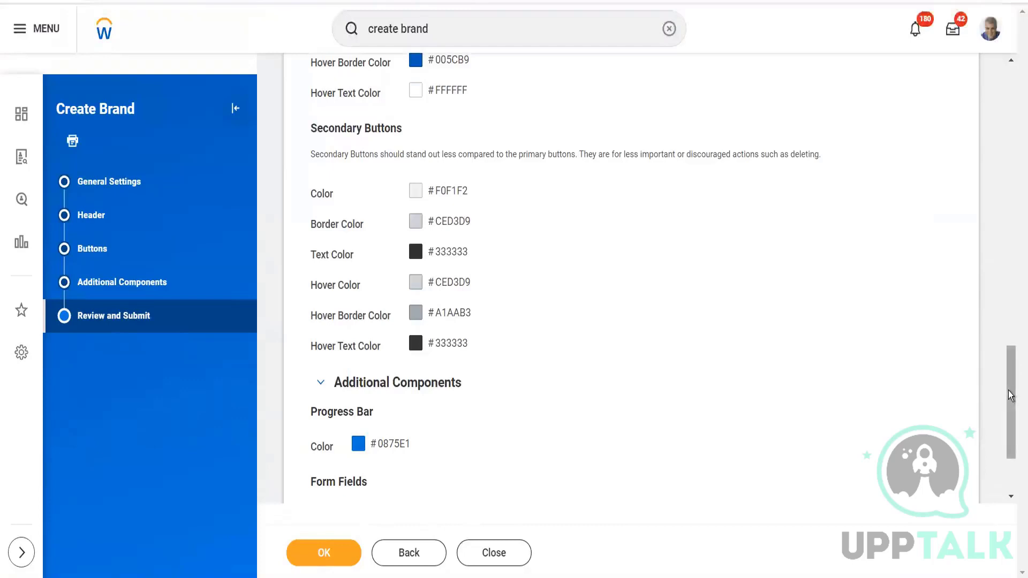
left_click_drag(1013, 426, 1014, 475)
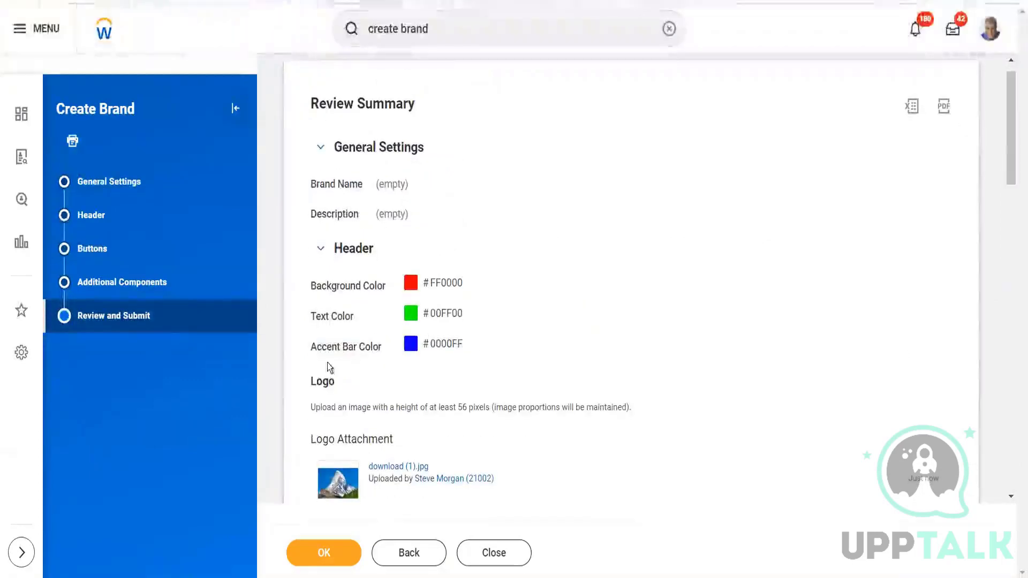
Enter Test_Weekend8pm as the required Brand Name in the brand's General Settings.
left_click_drag(375, 348, 382, 349)
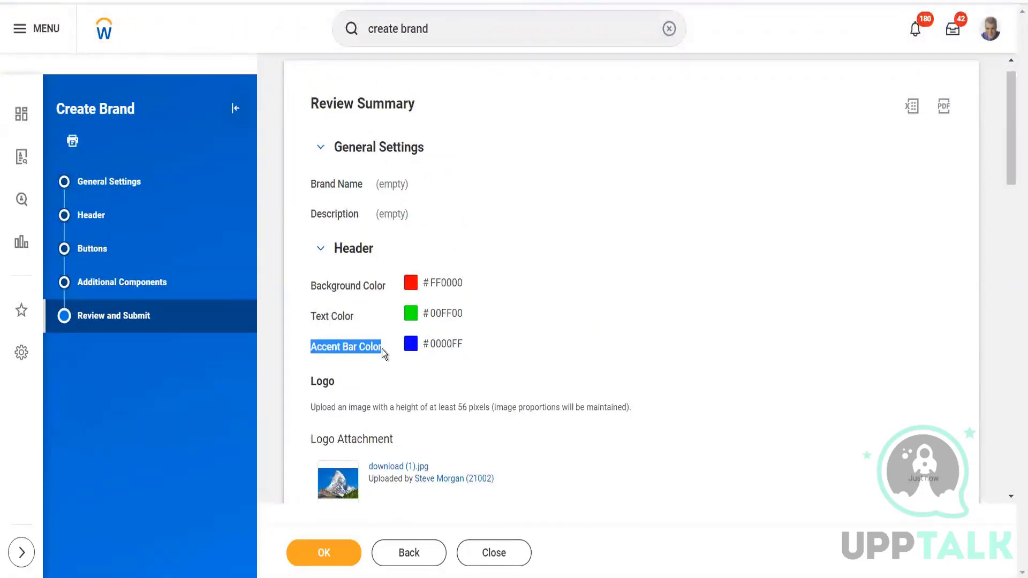
left_click(325, 556)
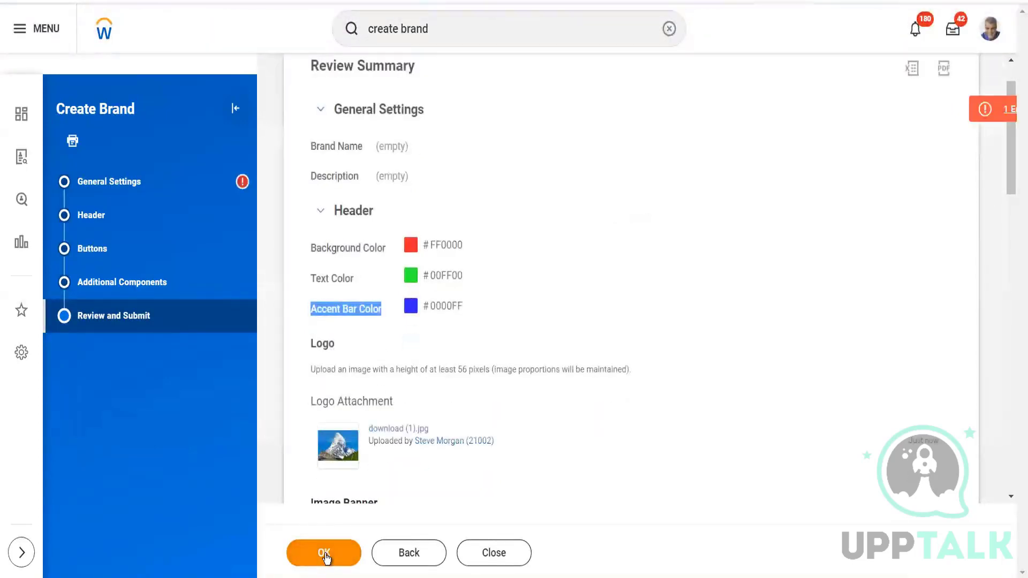
left_click(183, 178)
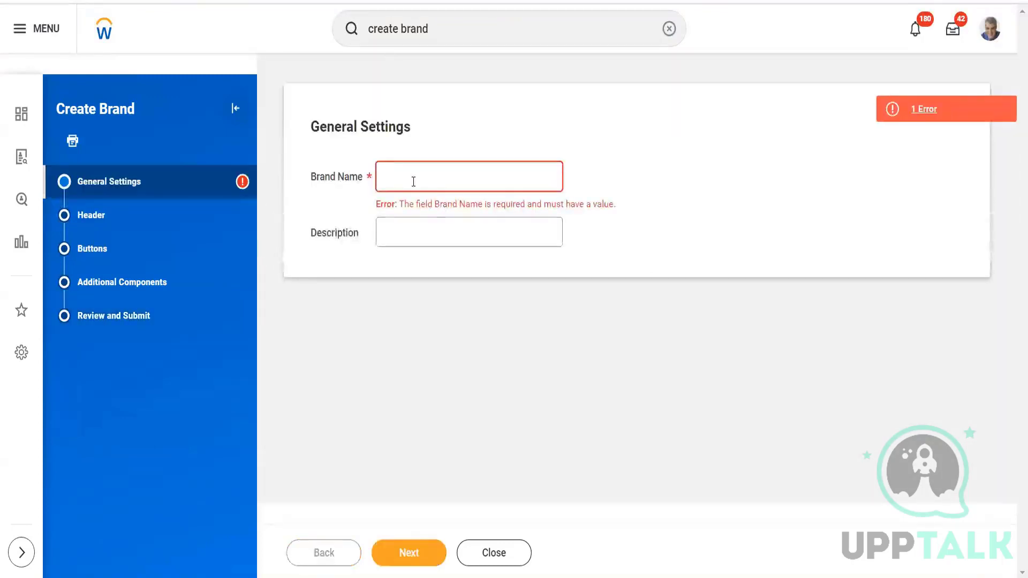
left_click(413, 182)
type("Te")
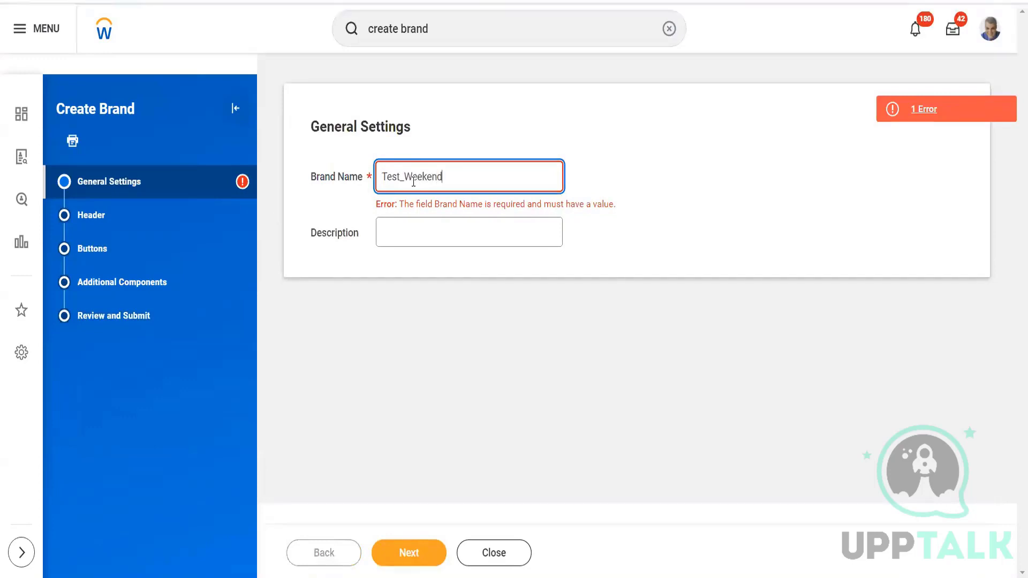
type("st_Weekend8pm")
Proceed through the Header, Buttons and Additional Components settings without edits and submit the brand.
left_click(418, 555)
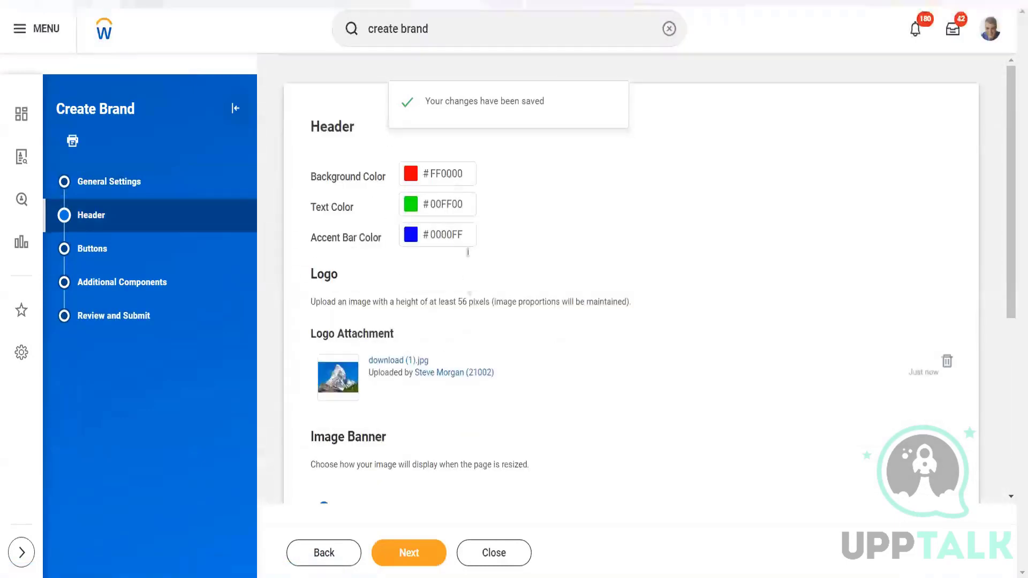
left_click(396, 563)
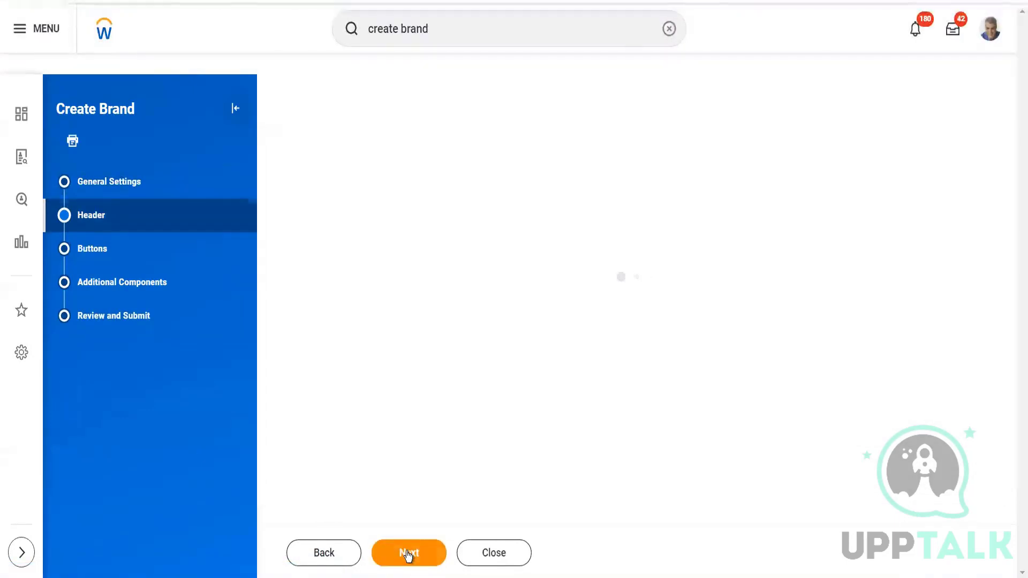
left_click(408, 556)
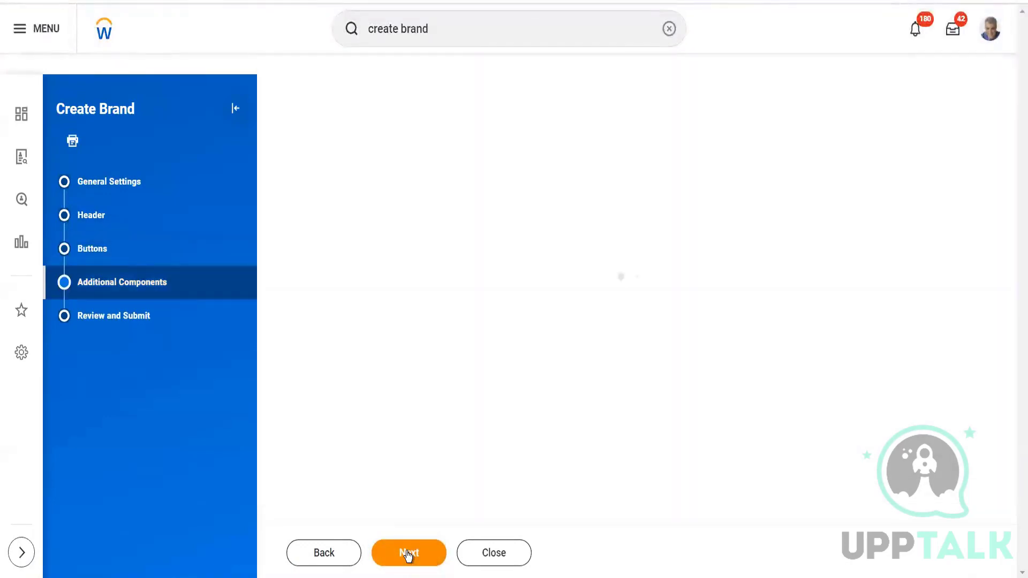
left_click(323, 557)
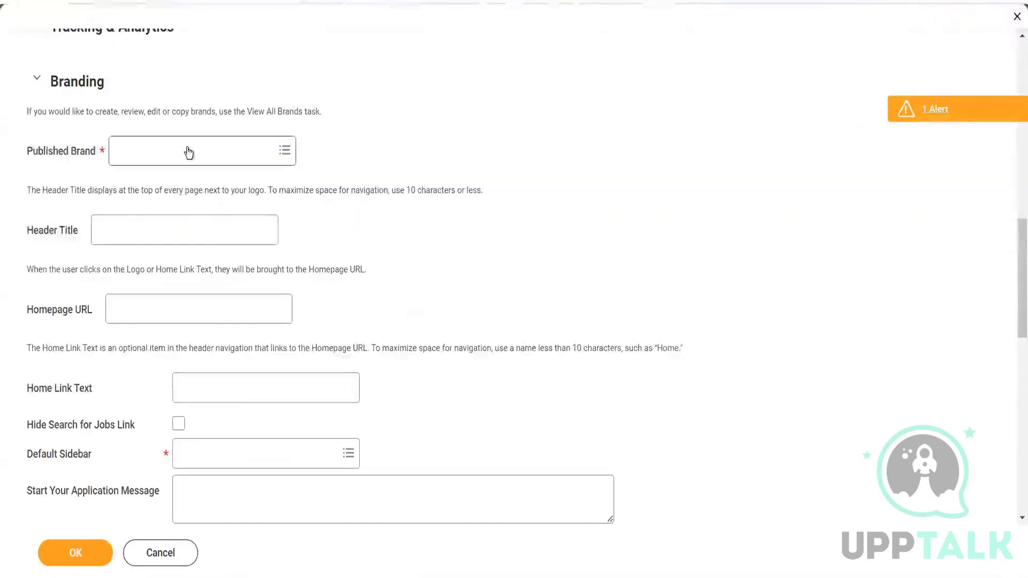
Set the career site's Published Brand to Default Brand - External Careers in the Branding section.
left_click(189, 147)
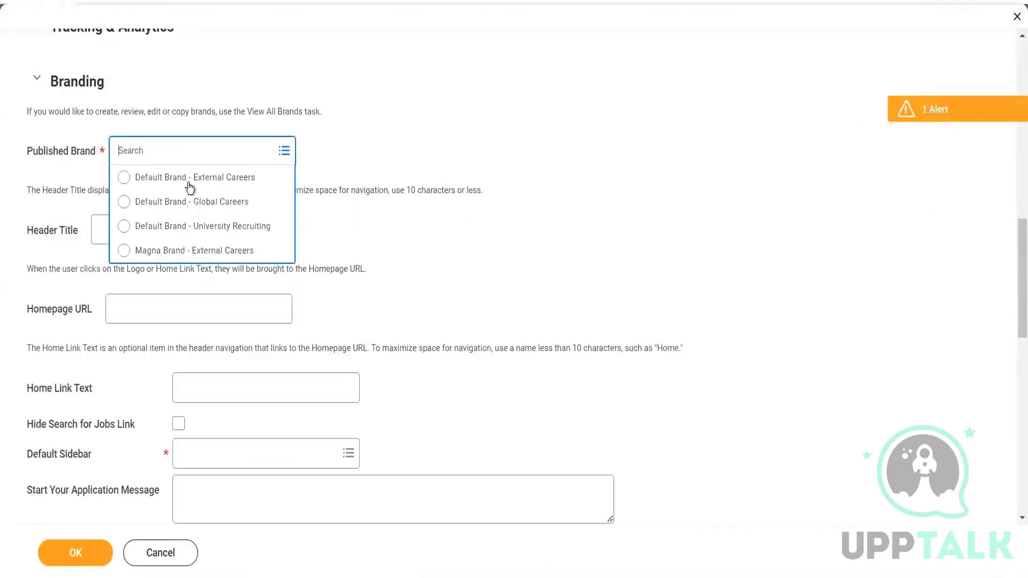
left_click(253, 543)
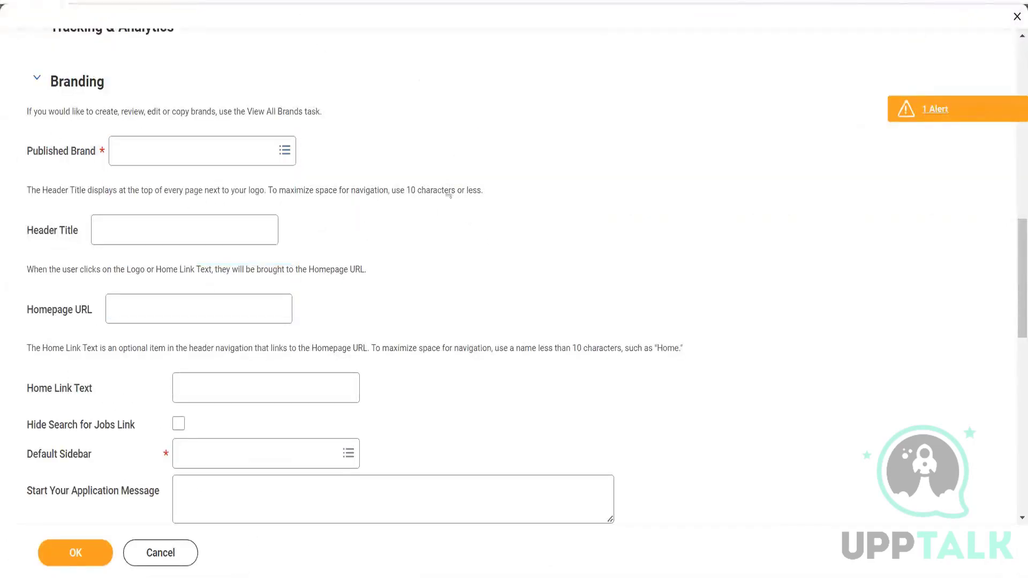
left_click(254, 155)
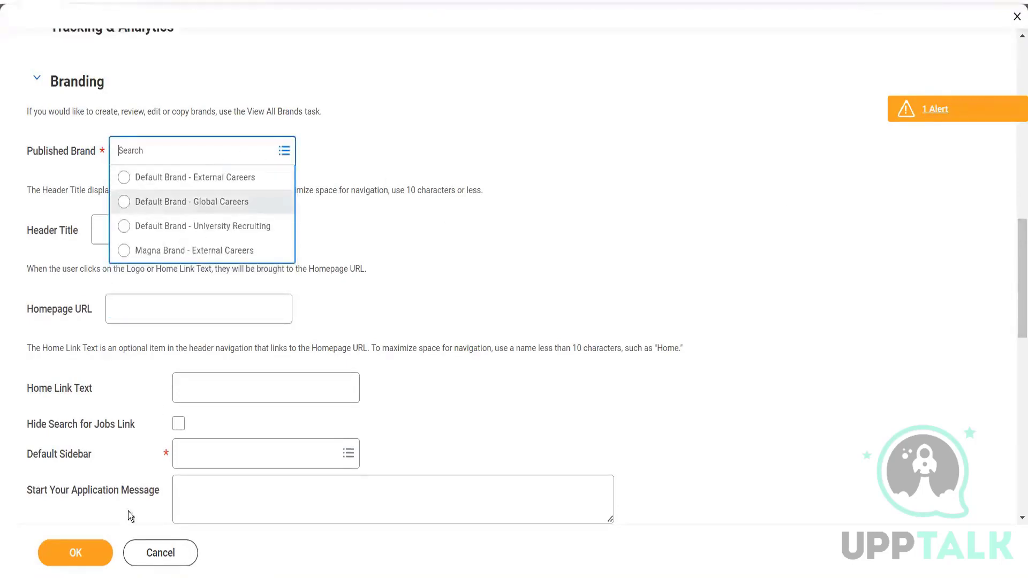
left_click(174, 182)
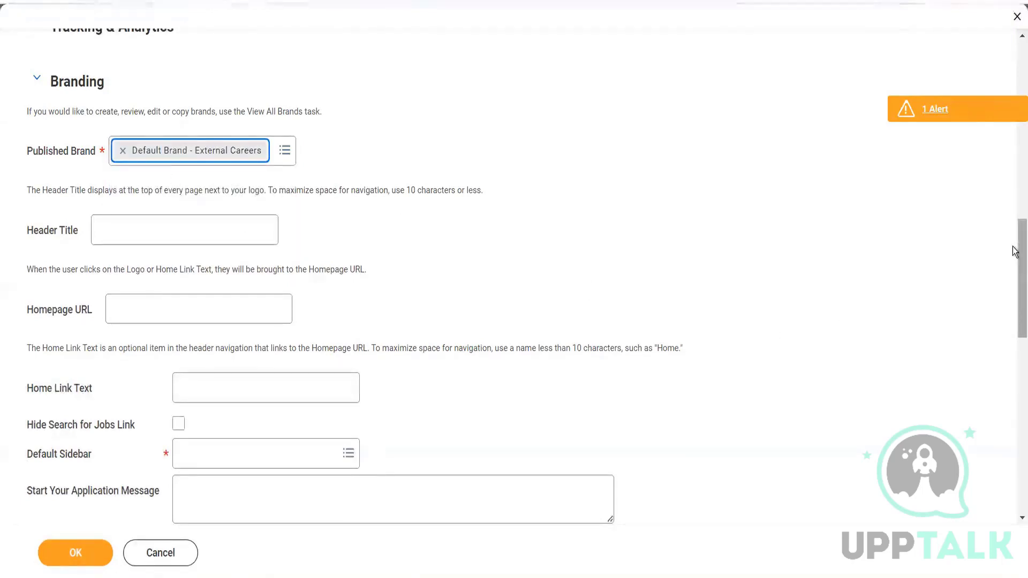
Compare the Header Title field and its guidance with the Careers title beside the logo on the Huron careers site.
left_click_drag(1013, 249, 1016, 271)
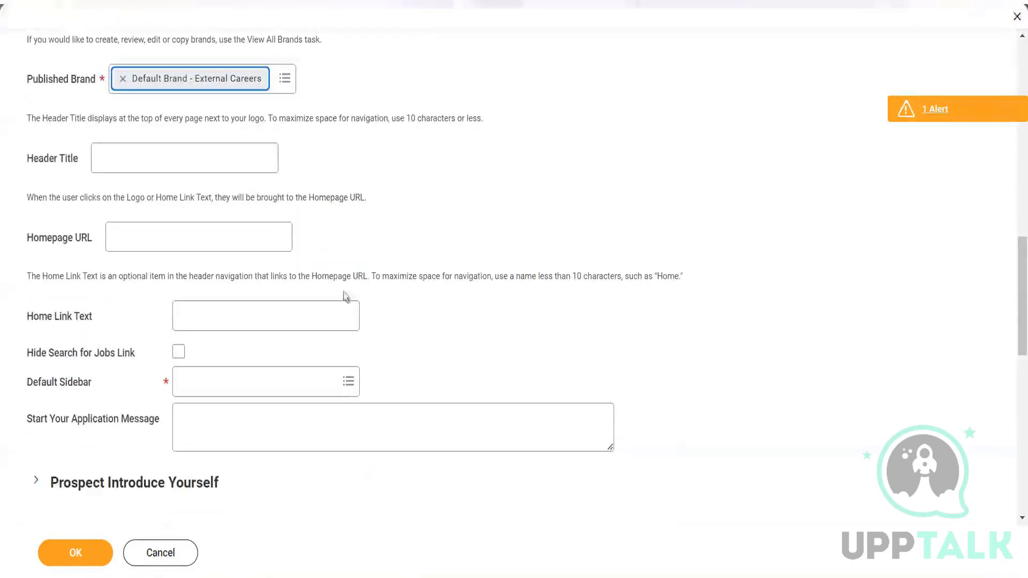
left_click(136, 156)
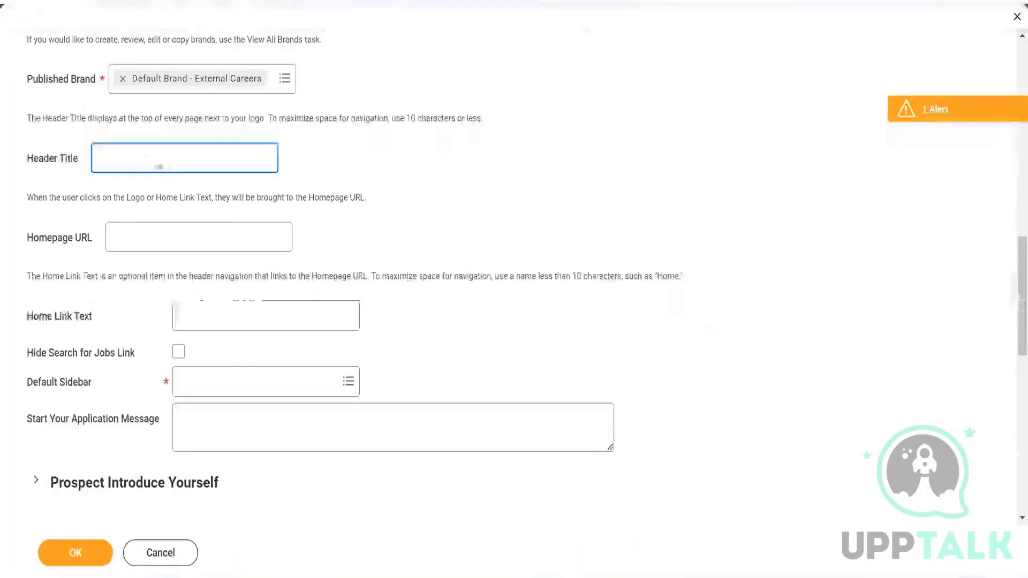
left_click(85, 116)
left_click_drag(48, 118, 487, 117)
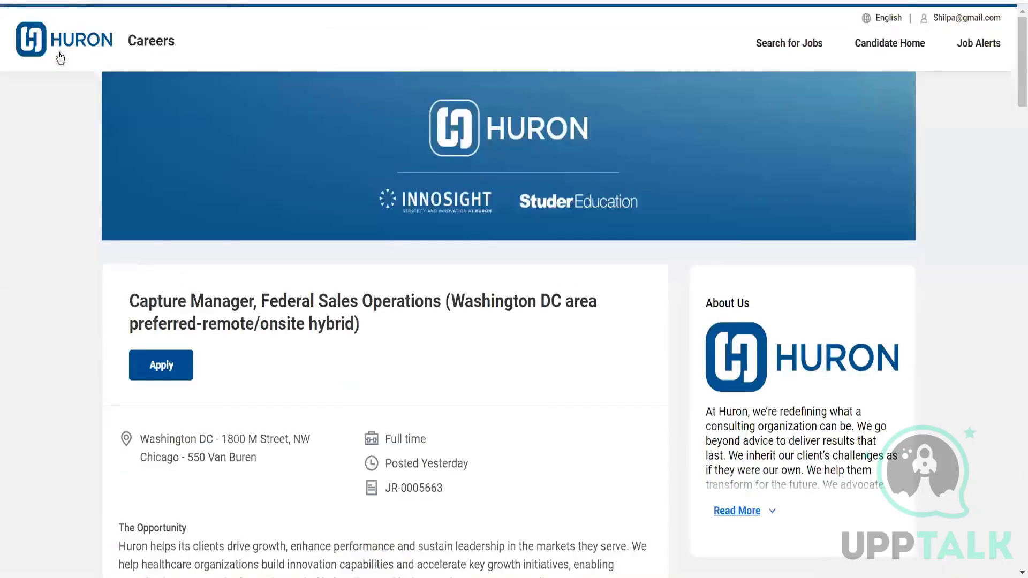
double_click(141, 41)
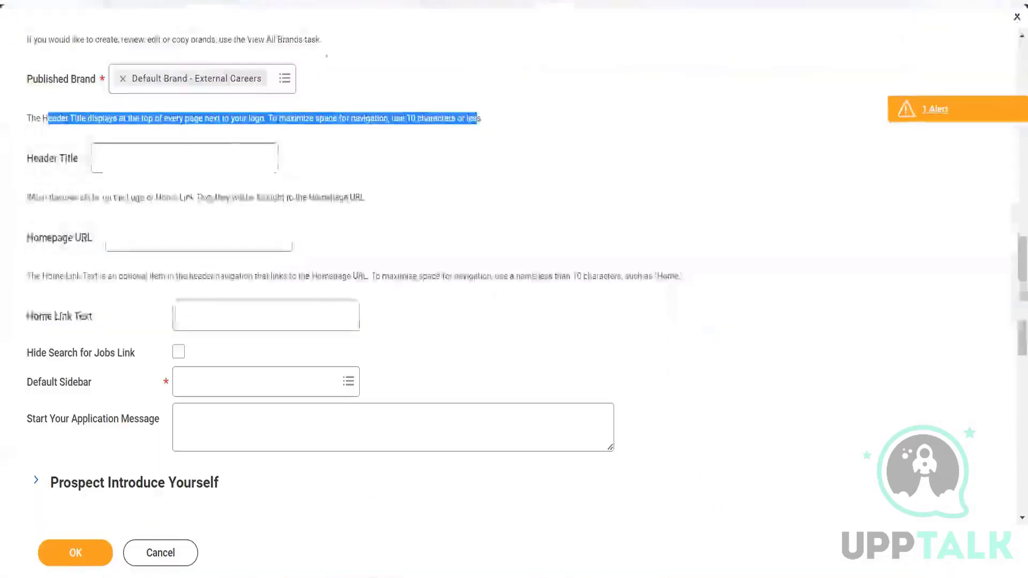
Check the Homepage URL behavior by following the logo and Search for Jobs links on the Huron careers site.
left_click(179, 234)
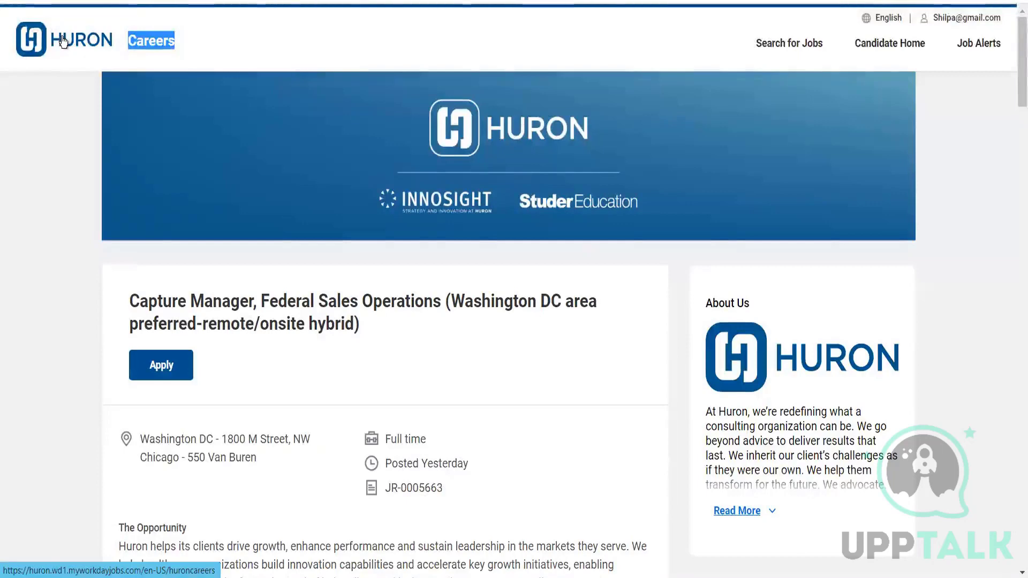
left_click(63, 42)
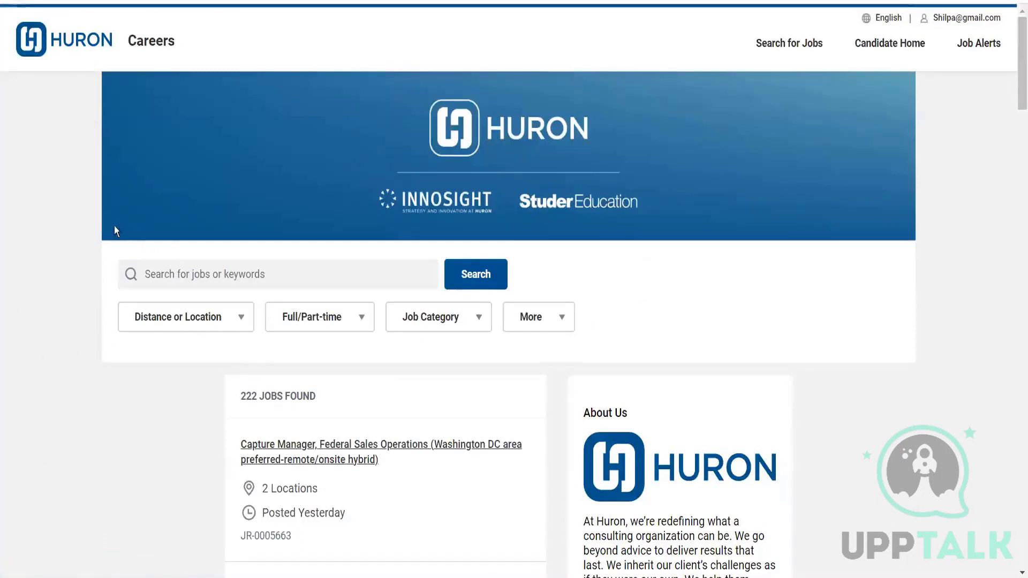
left_click(774, 44)
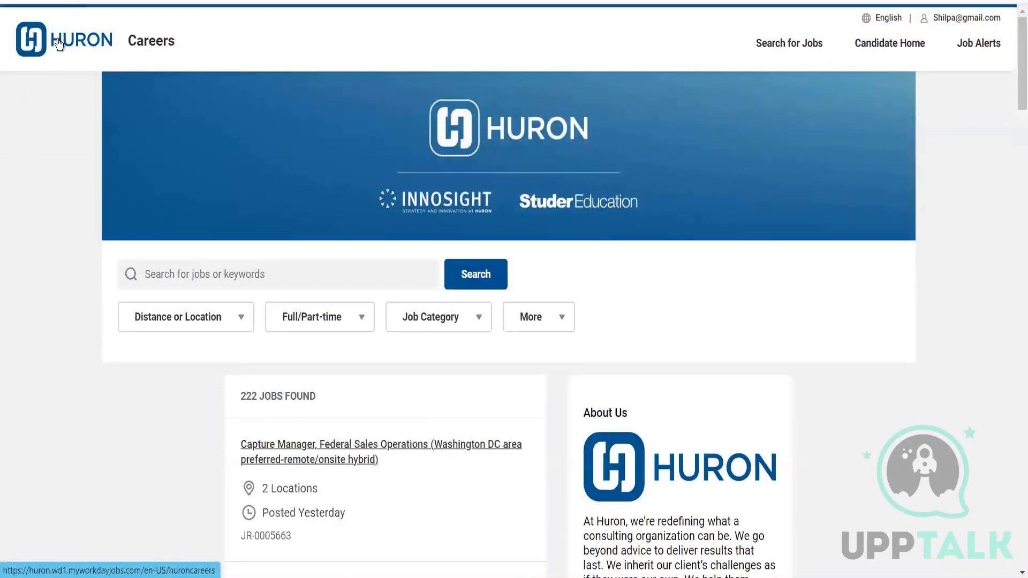
left_click(57, 39)
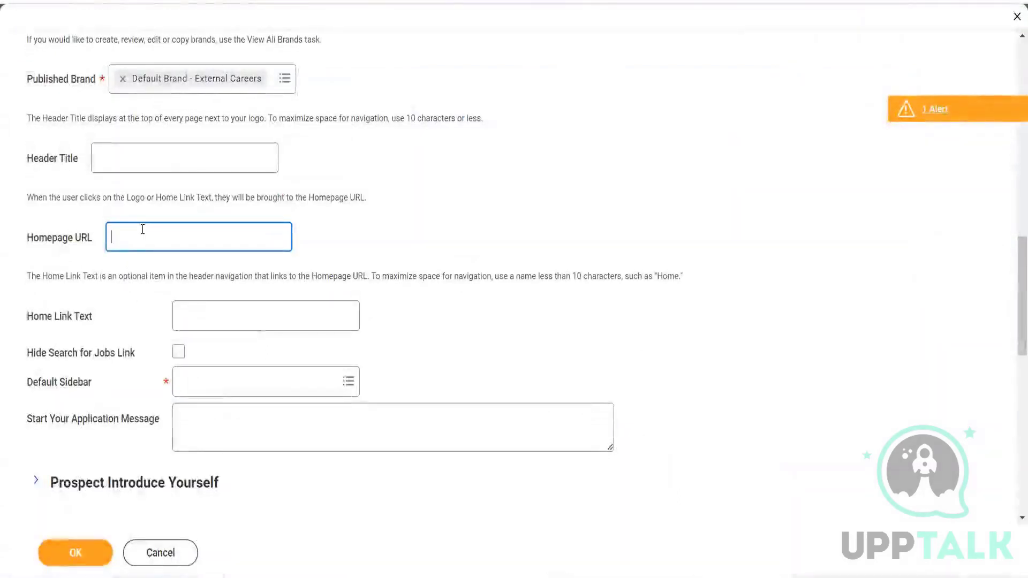
Check the Home Link Text field against the header navigation of the Huron careers site and Huron's main website.
left_click(230, 306)
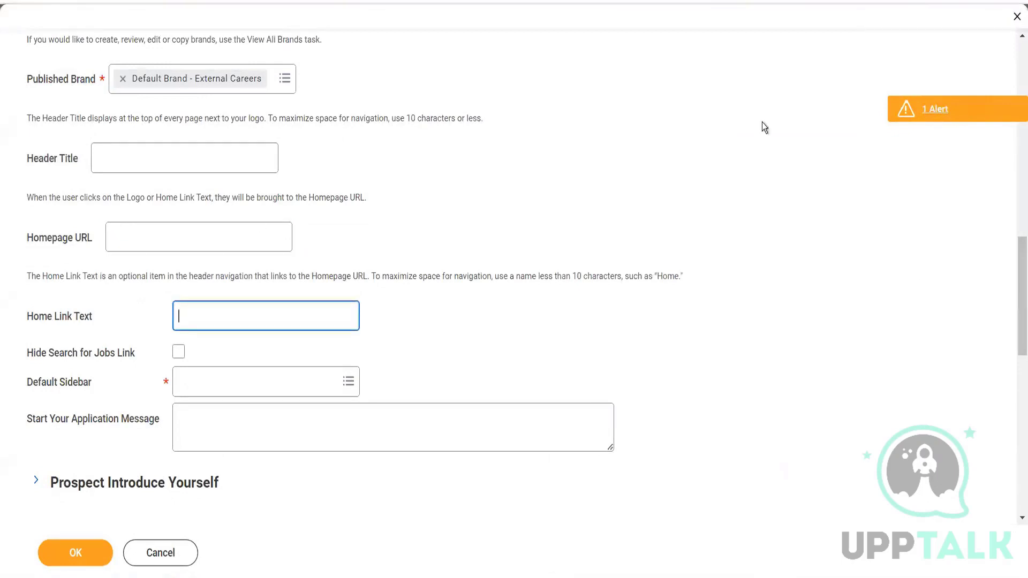
scroll(1015, 280, "down", 2)
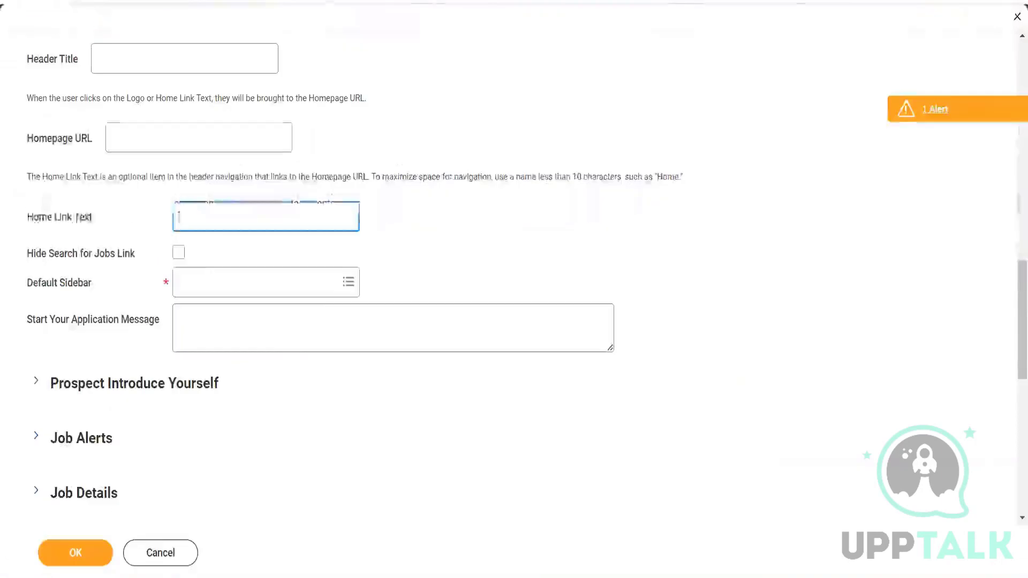
left_click(179, 214)
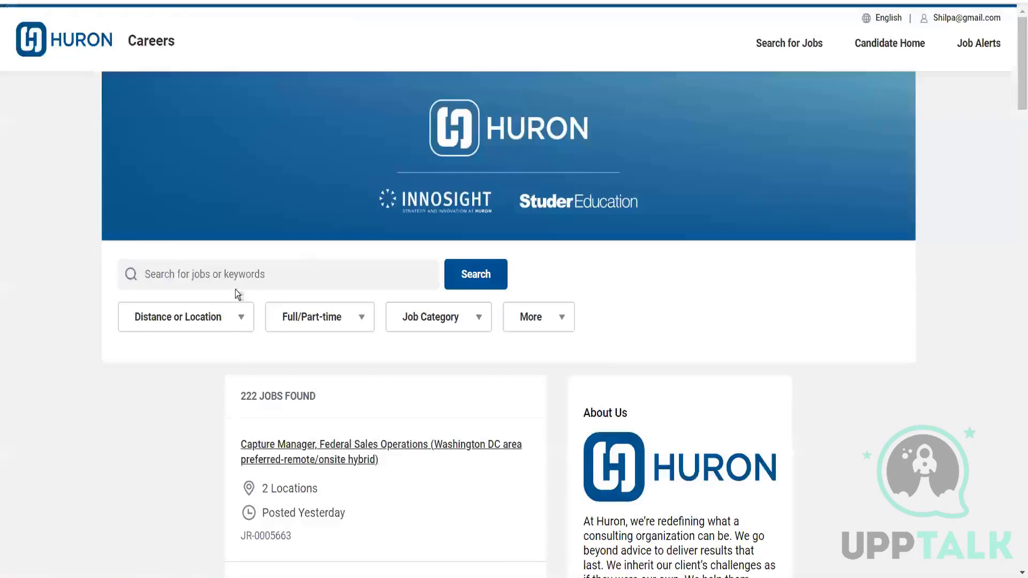
left_click(236, 264)
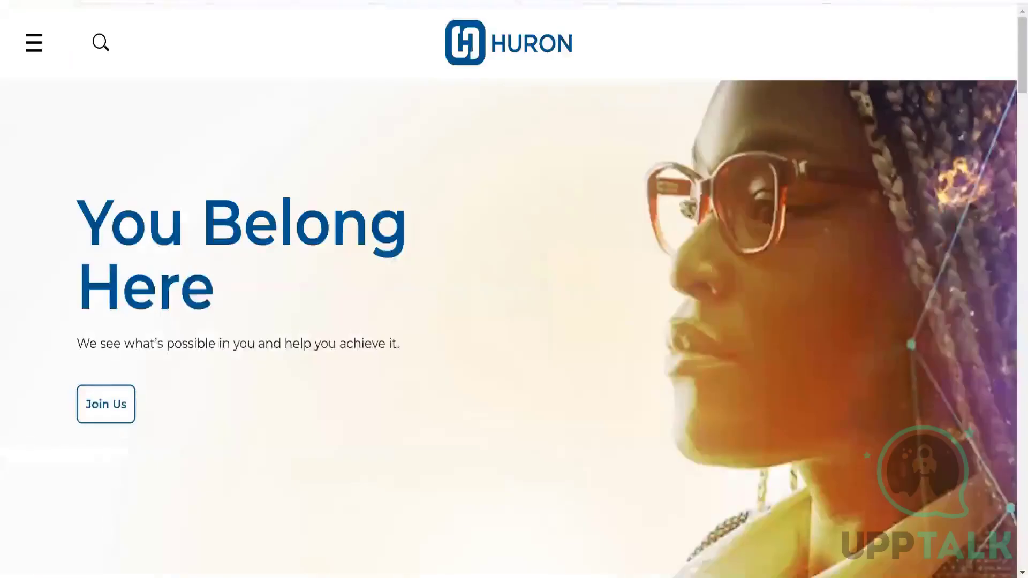
left_click(696, 1)
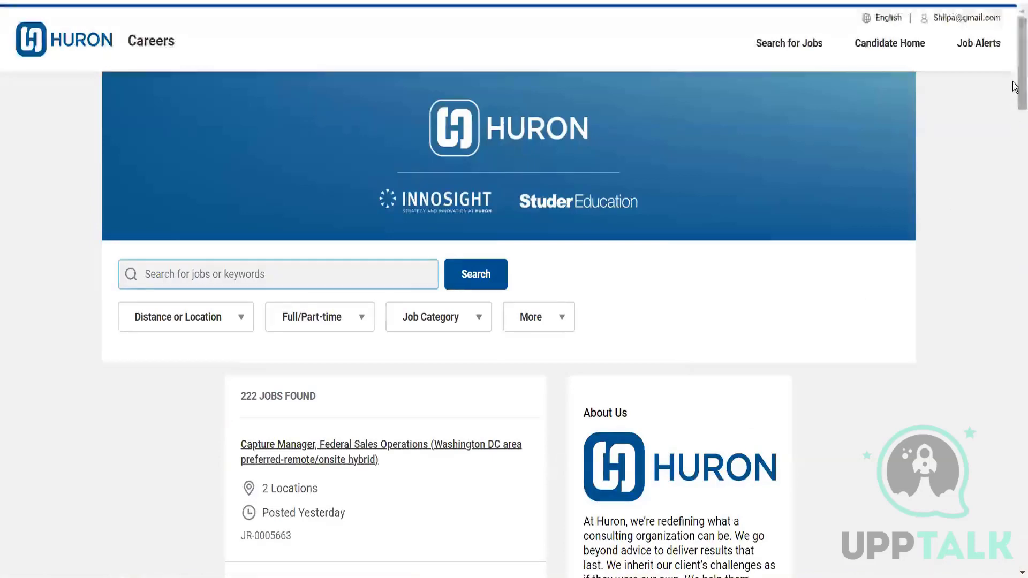
Expand the full About Us text in the Huron careers site's sidebar and look through it.
scroll(1014, 86, "down", 8)
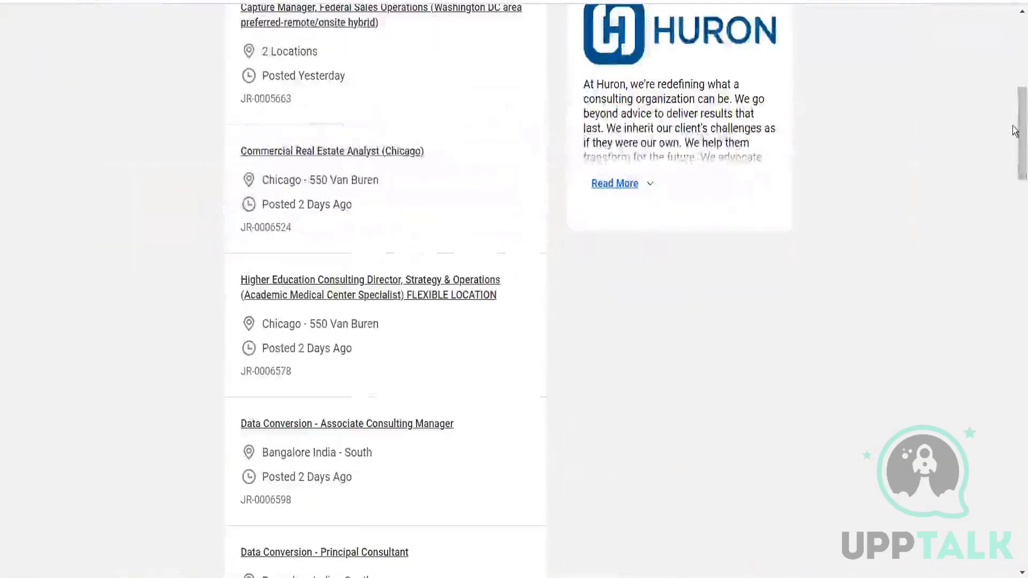
scroll(1012, 131, "up", 3)
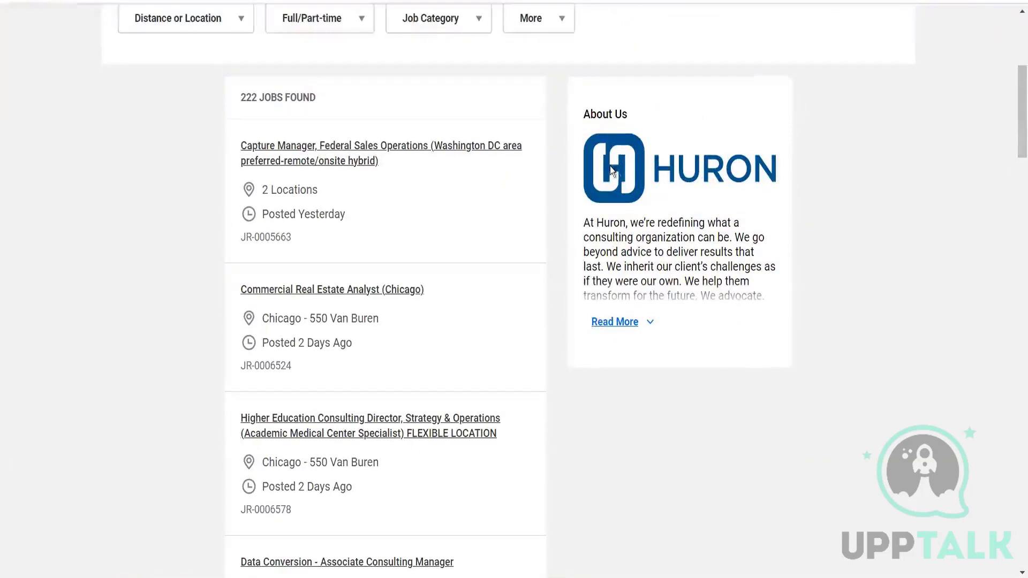
left_click(614, 322)
scroll(623, 335, "down", 4)
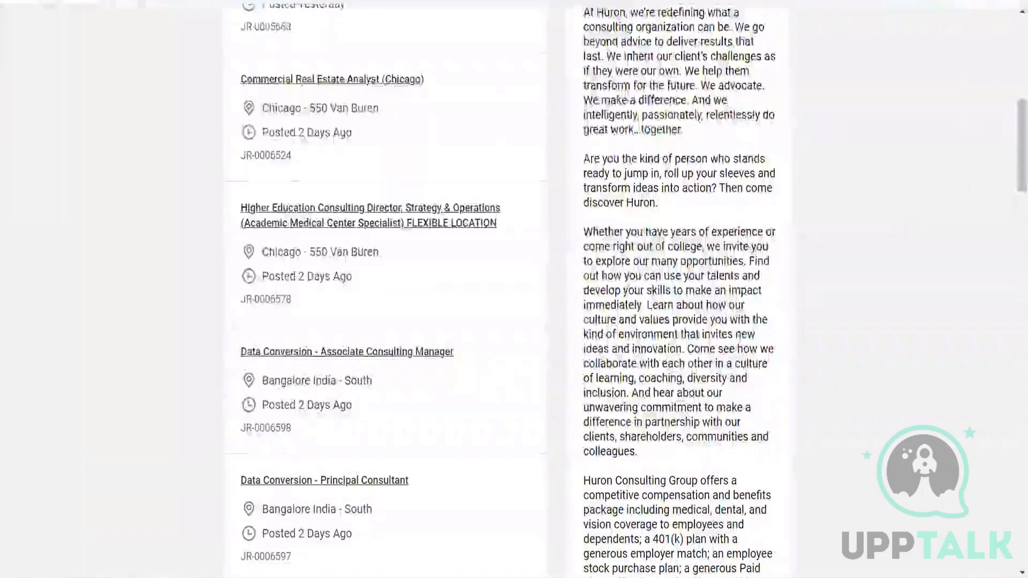
mouse_move(1018, 158)
left_mouse_down()
mouse_move(1015, 314)
mouse_move(1019, 153)
left_mouse_up()
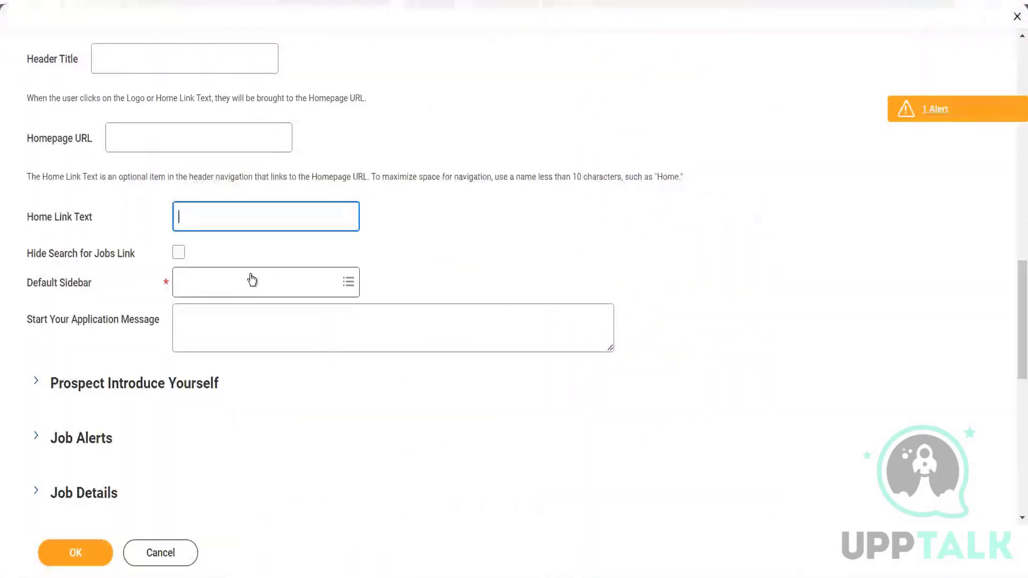
View the Candidate Home (External Careers) sidebar configuration from the Default Sidebar choices and examine its Welcome and About Us sections.
left_click(251, 280)
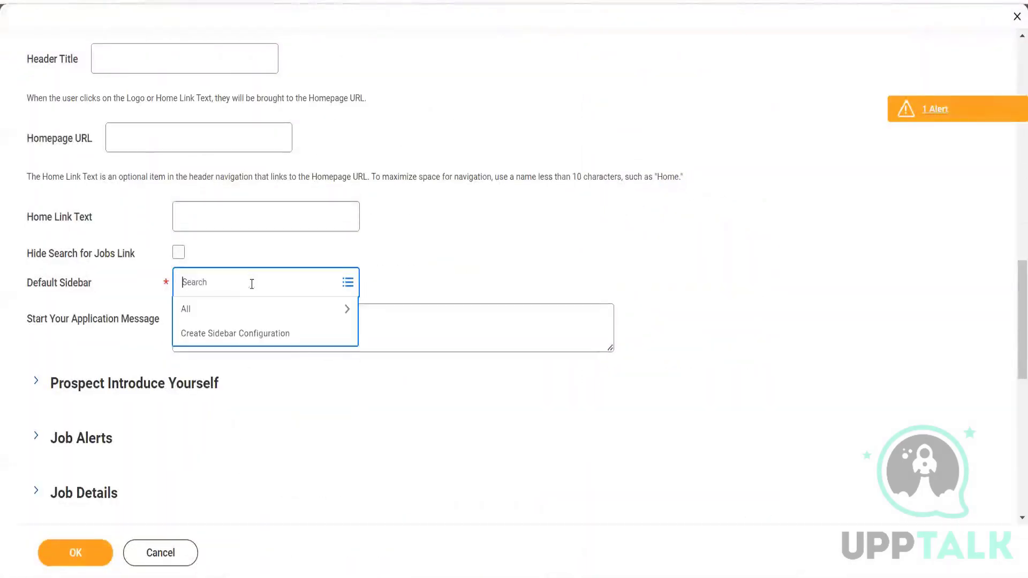
left_click(237, 310)
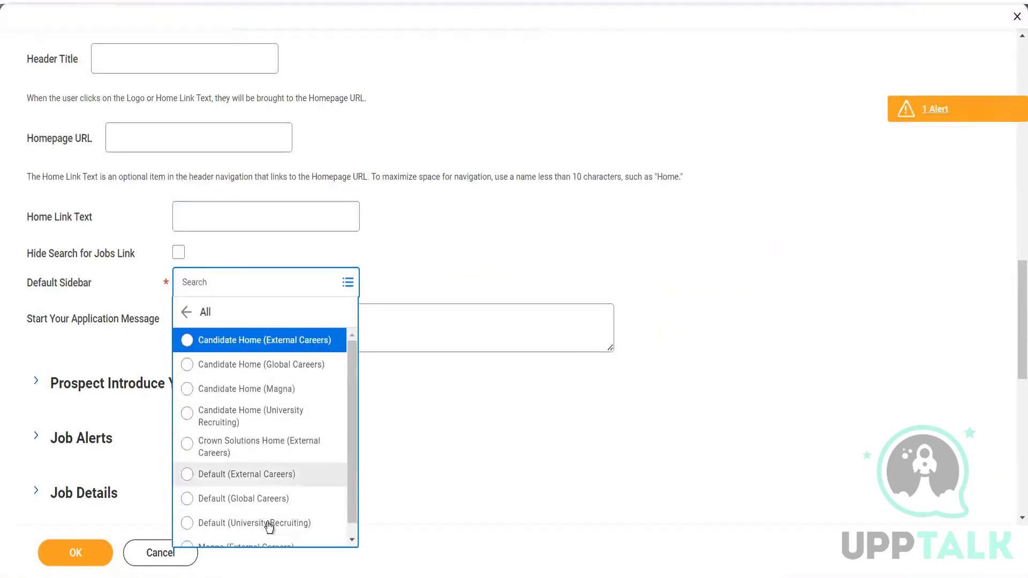
right_click(253, 343)
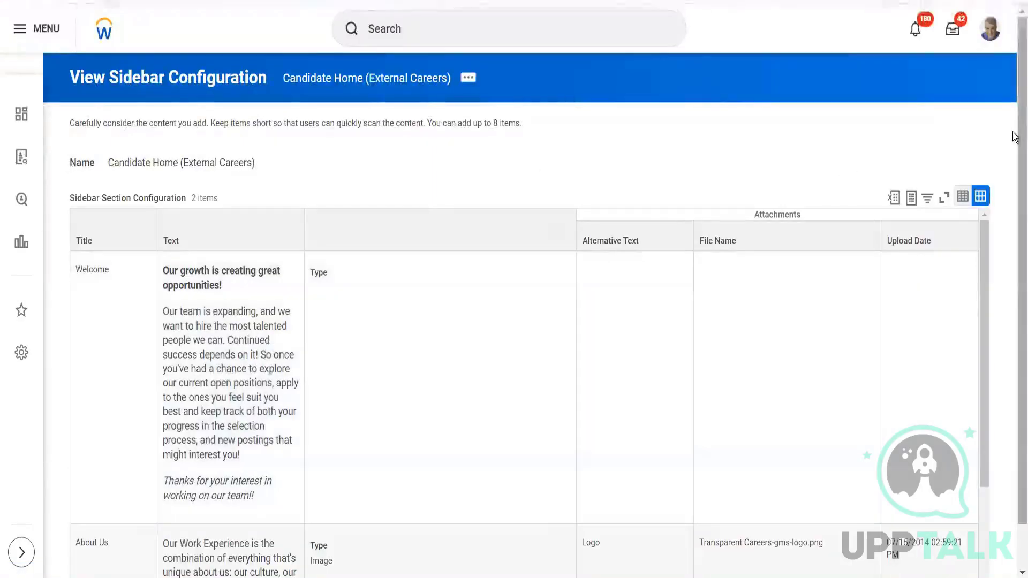
scroll(1013, 155, "down", 1)
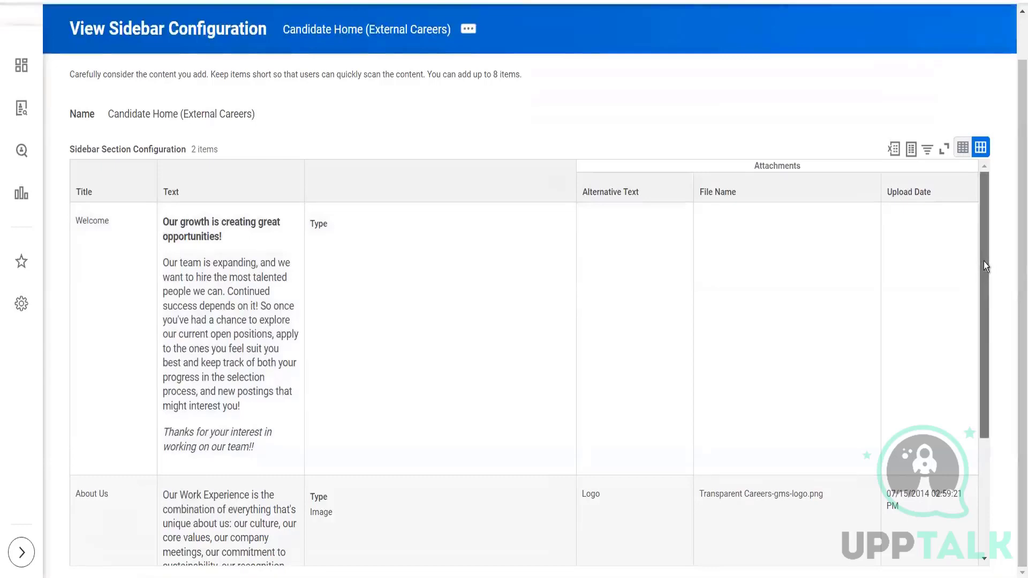
left_click_drag(984, 261, 1003, 438)
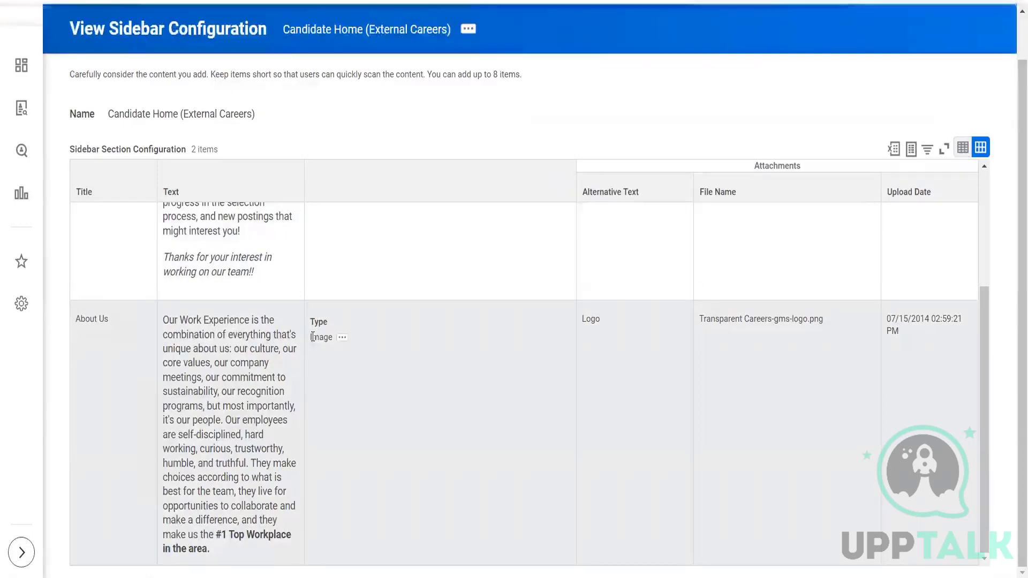
left_click_drag(311, 337, 334, 338)
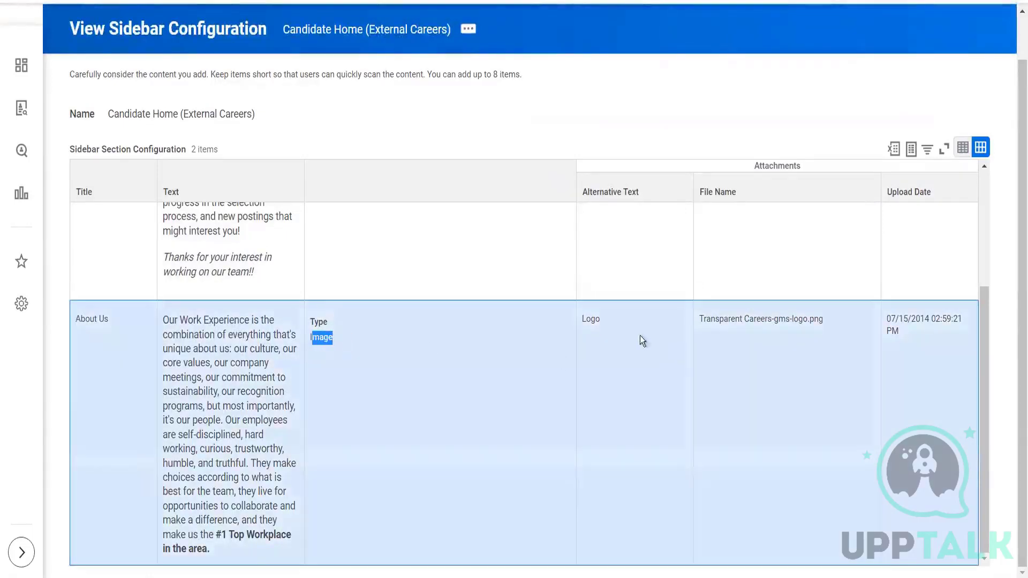
Examine the alternative text and file name of the About Us section's image attachment.
left_click(610, 322)
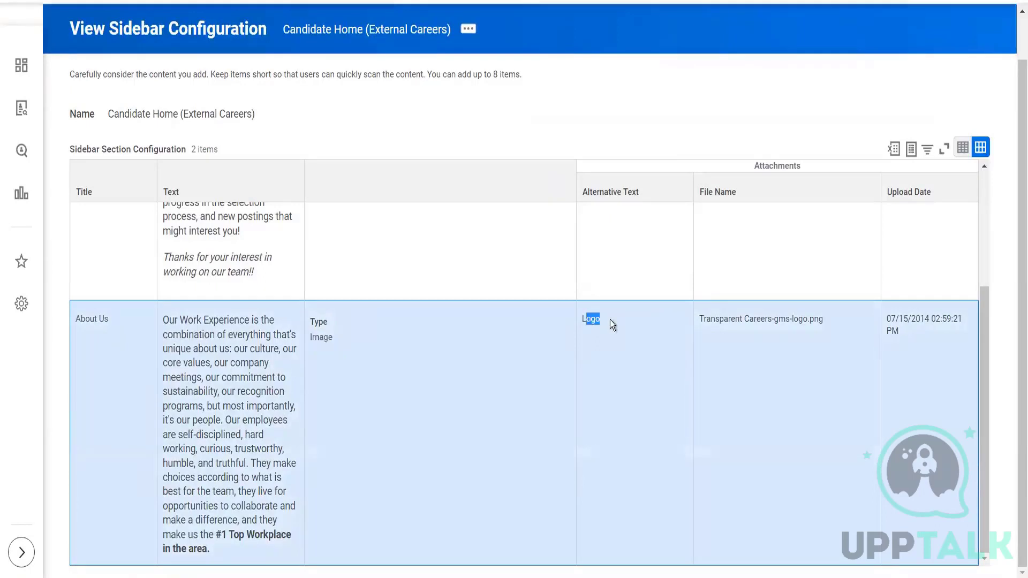
left_click_drag(698, 320, 830, 316)
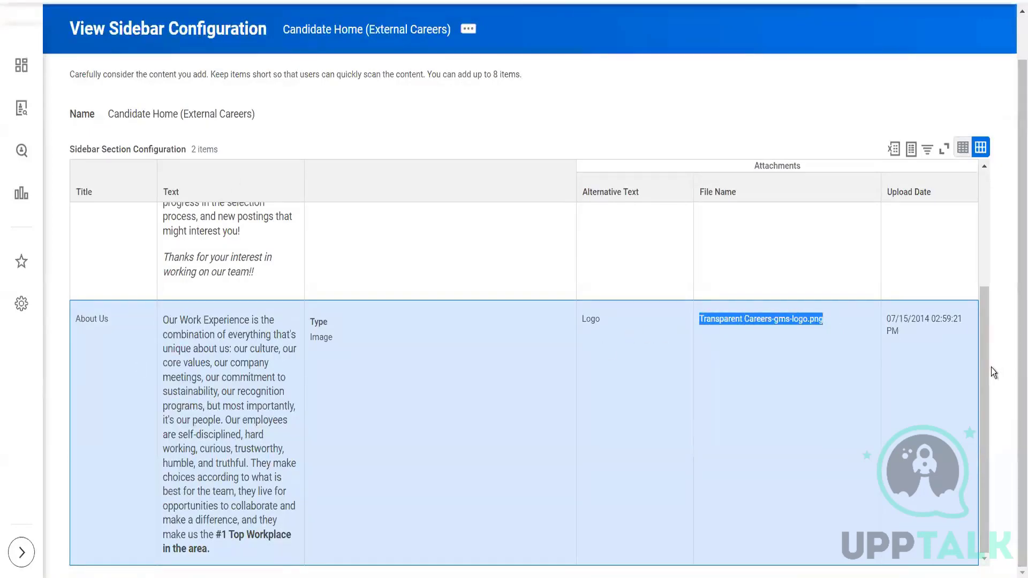
scroll(975, 272, "up", 3)
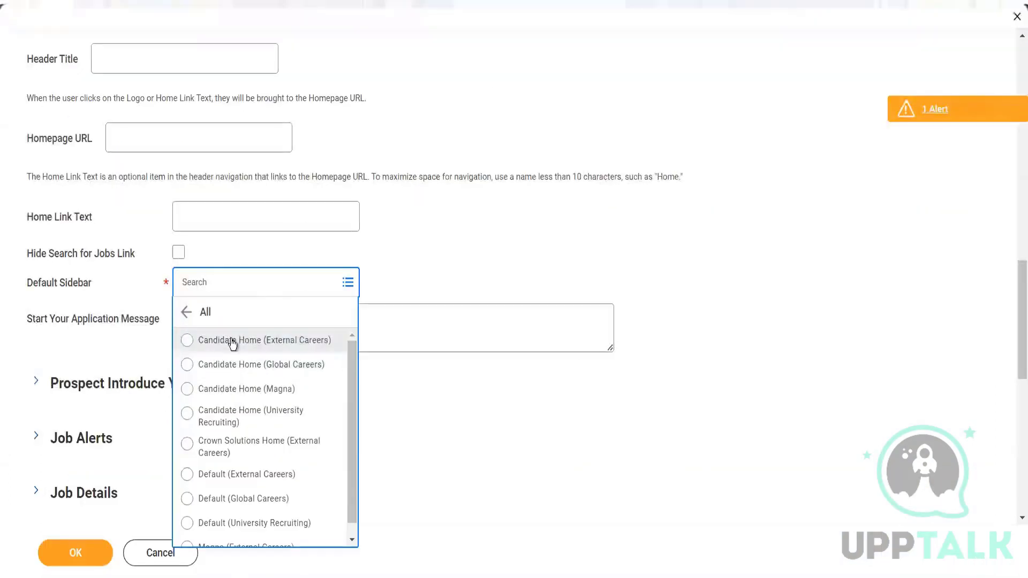
View the Default (External Careers) sidebar configuration in a new tab and compare it with the Huron careers site's About Us sidebar.
scroll(276, 471, "down", 1)
right_click(267, 464)
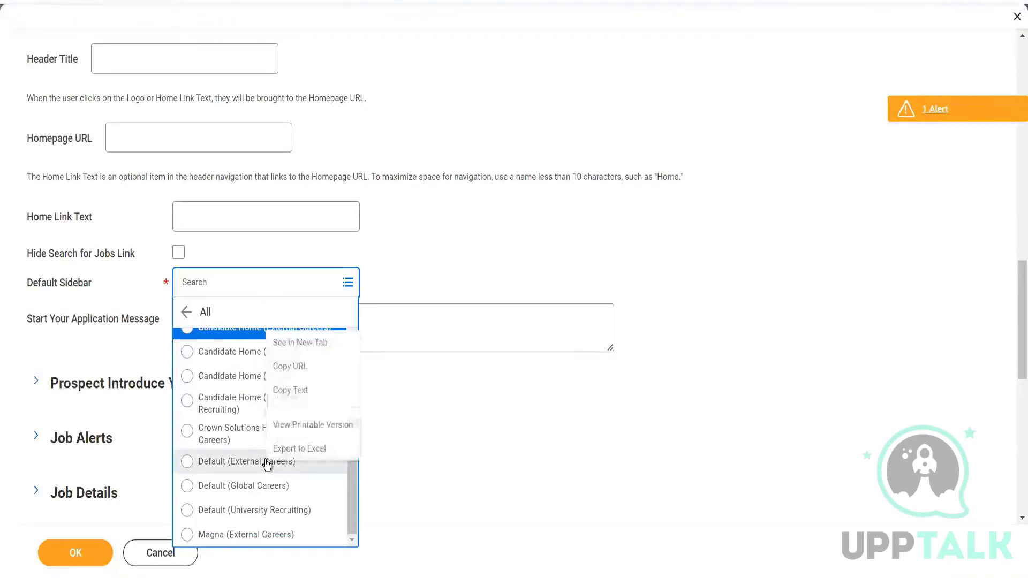
left_click(300, 342)
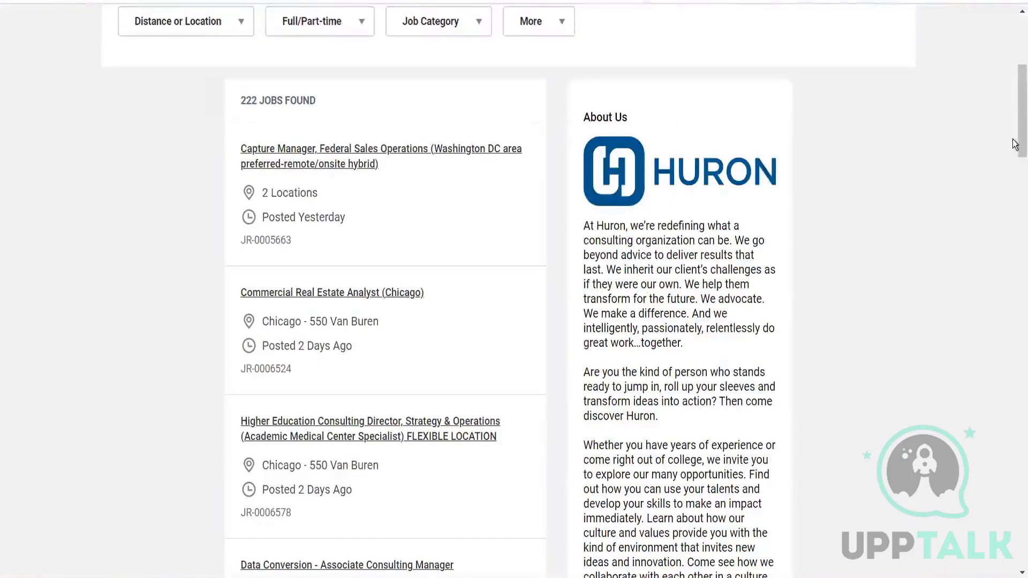
scroll(1015, 106, "down", 20)
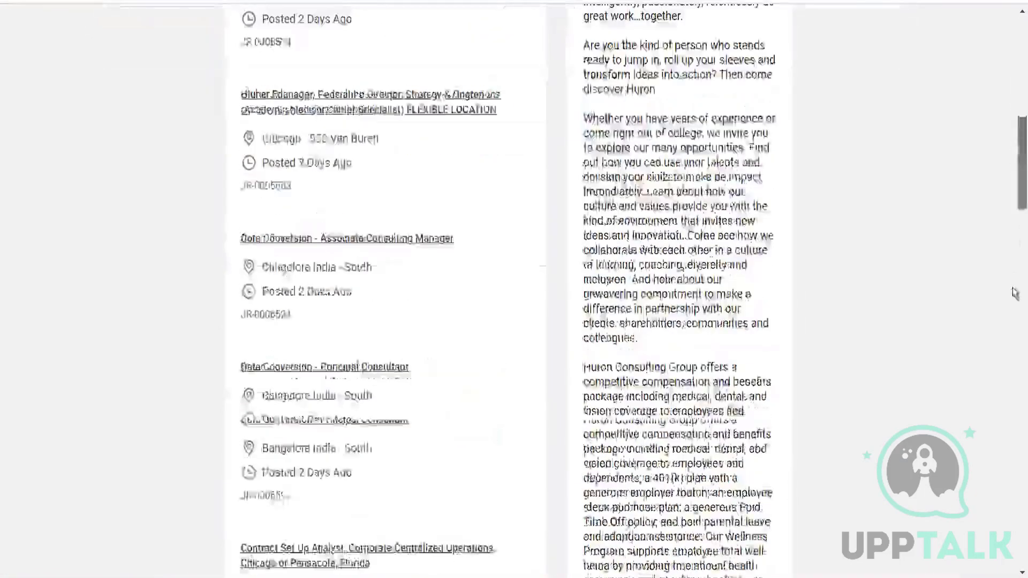
scroll(386, 289, "up", 20)
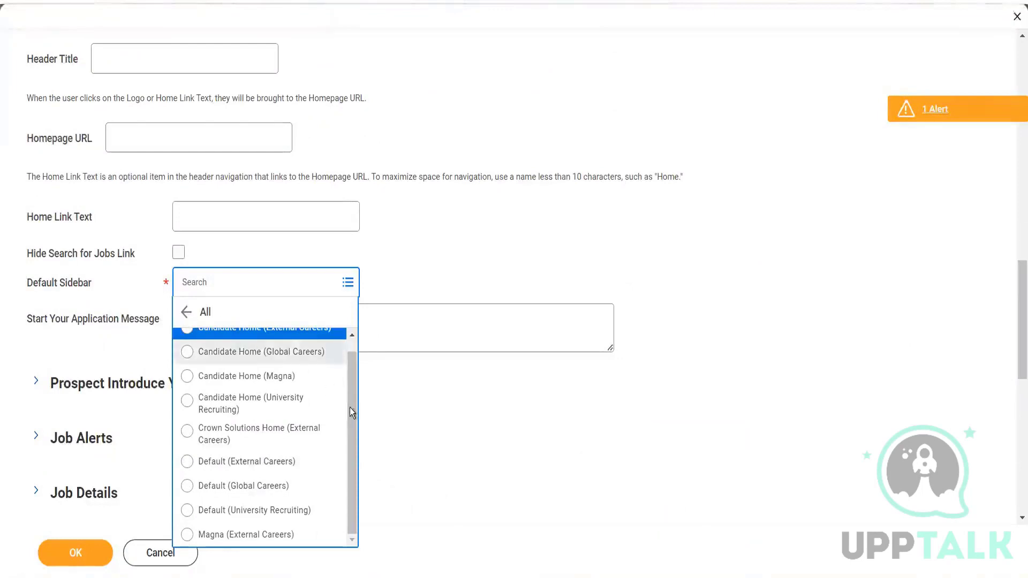
Set the Default Sidebar to Candidate Home (External Careers) and place the cursor in the Start Your Application Message field.
scroll(345, 355, "up", 1)
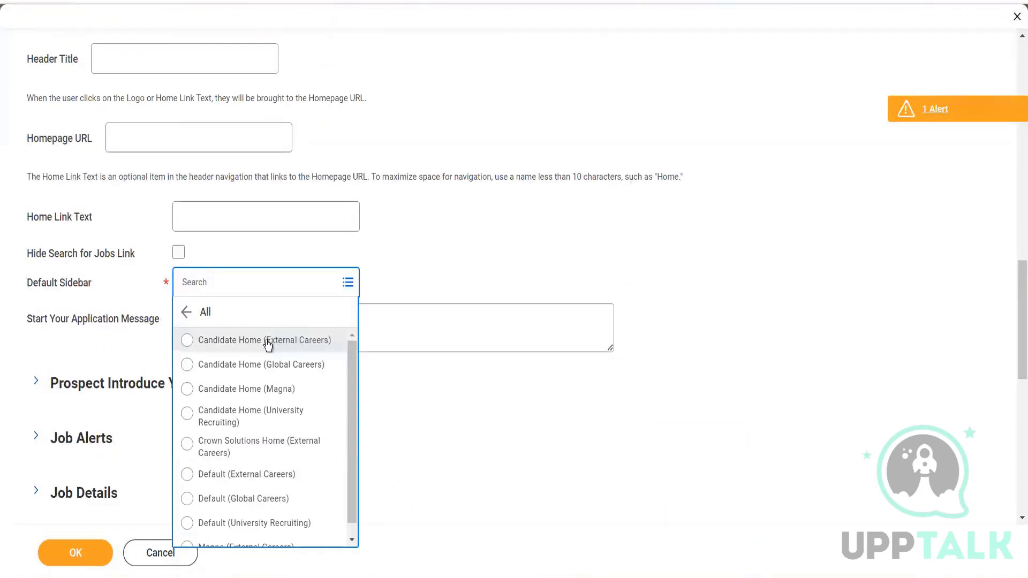
left_click(267, 341)
left_click(308, 335)
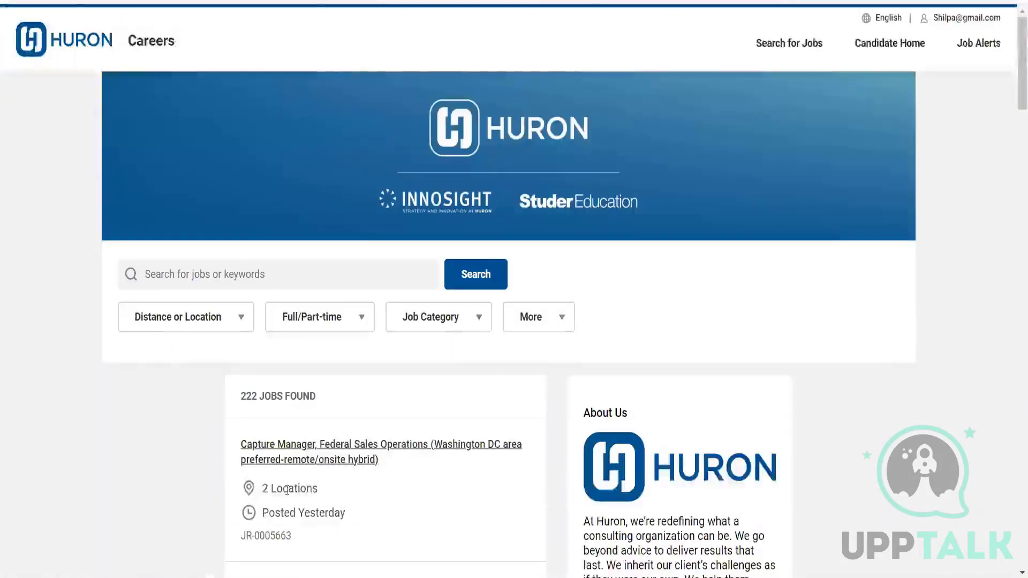
Start an application for the Capture Manager, Federal Sales Operations job on the Huron careers site and examine the Start Your Application text.
left_click(294, 460)
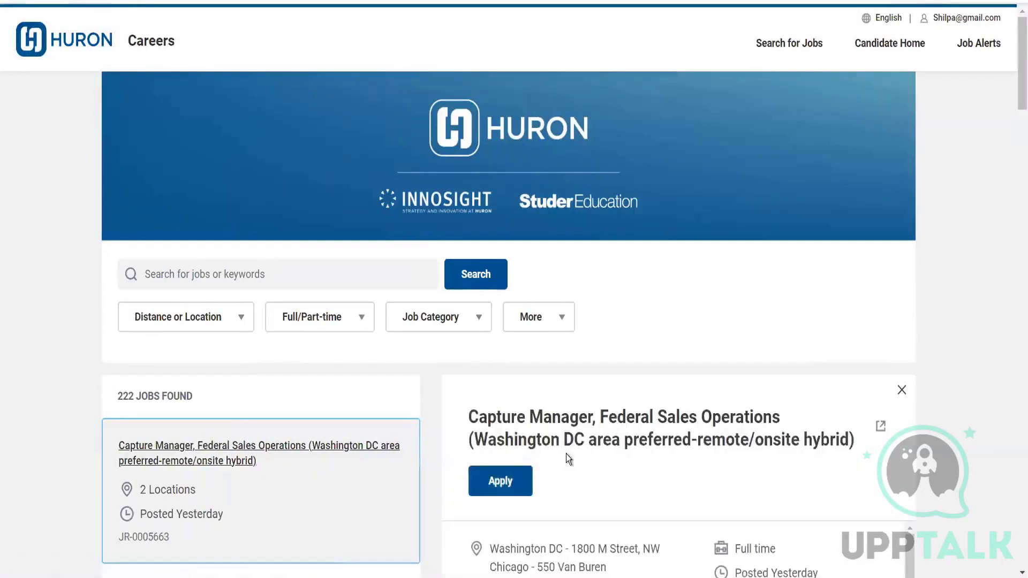
left_click(506, 481)
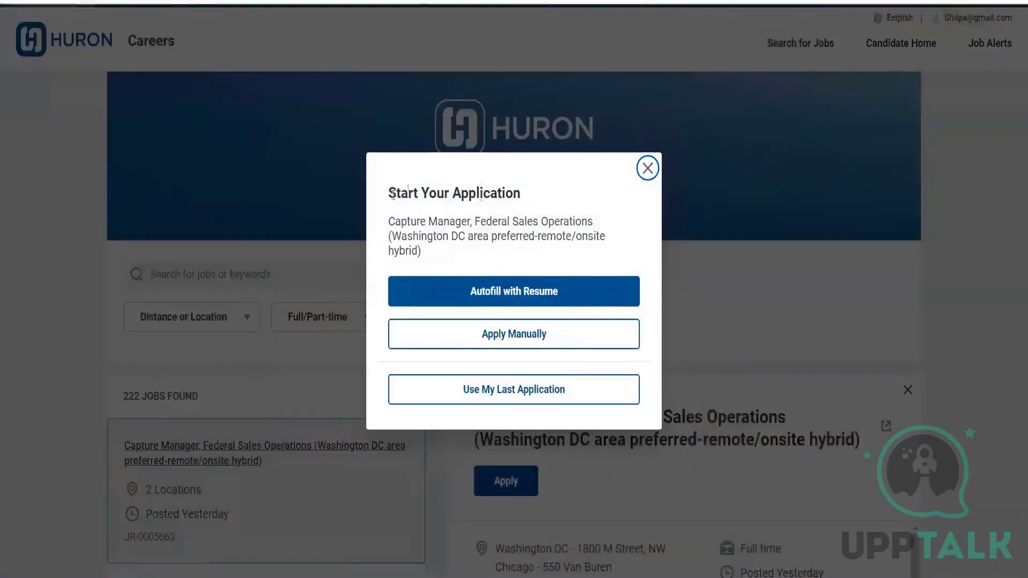
left_click_drag(426, 252, 381, 212)
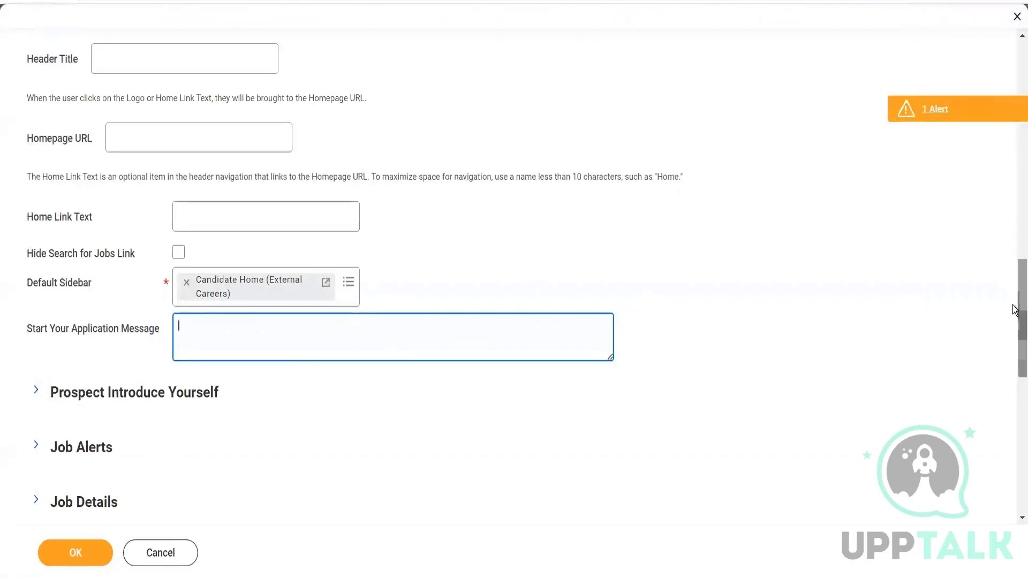
Expand the Prospect Introduce Yourself section in the site configuration and look through its settings.
left_click_drag(1015, 304, 1014, 340)
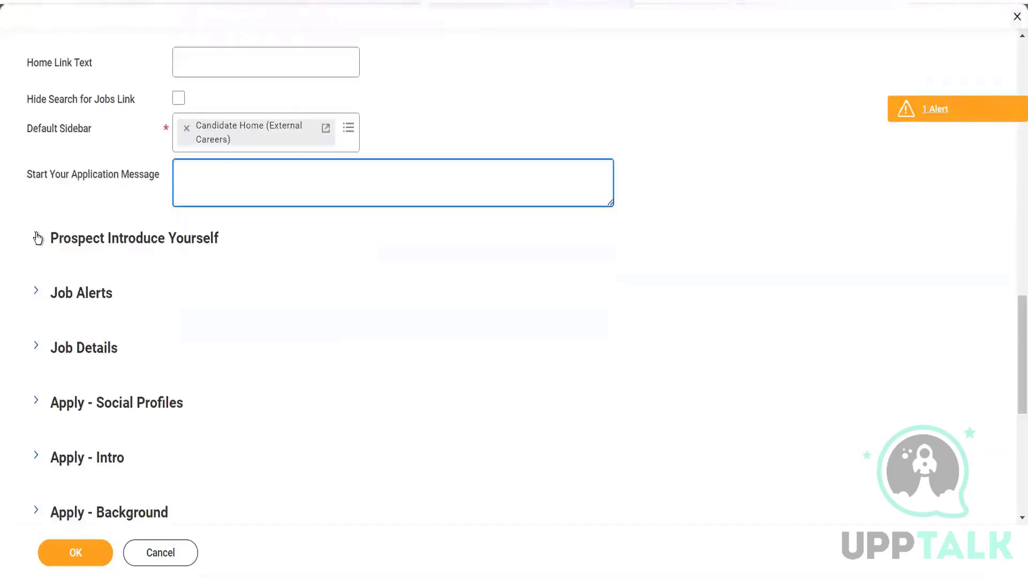
left_click(35, 237)
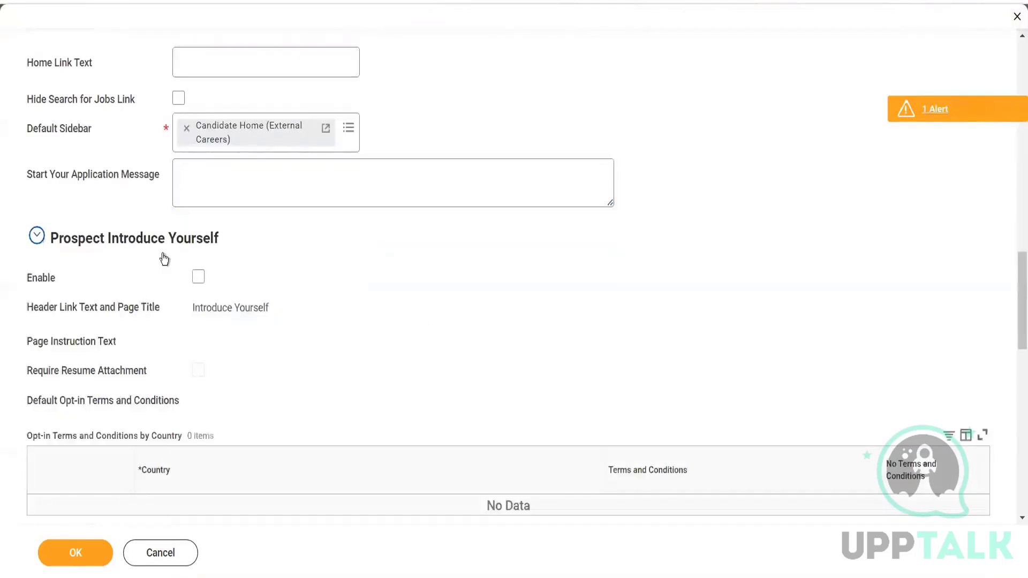
scroll(1014, 307, "down", 2)
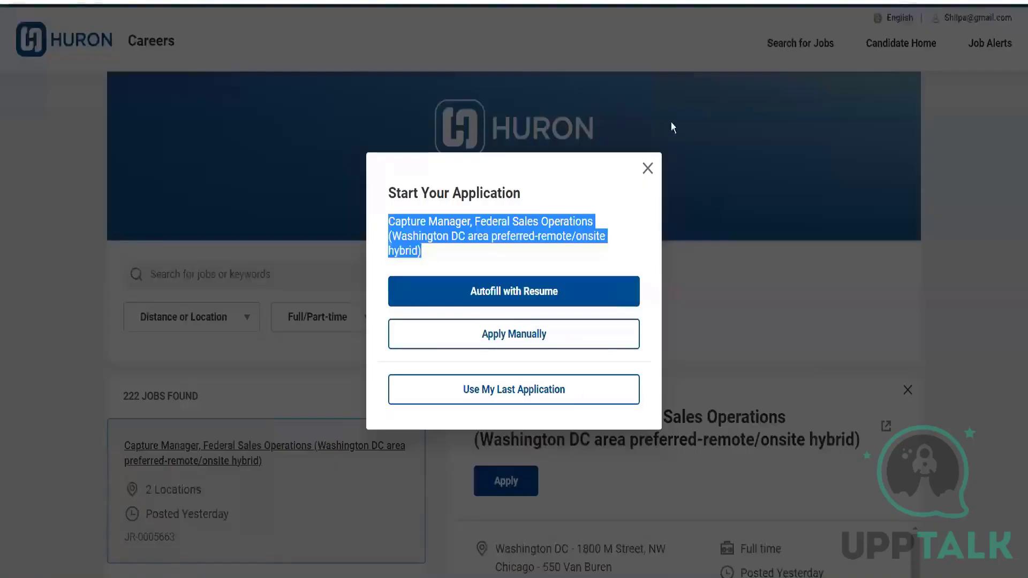
Close the application prompt, sign out of the Huron careers site and open its Introduce Yourself page.
left_click(647, 168)
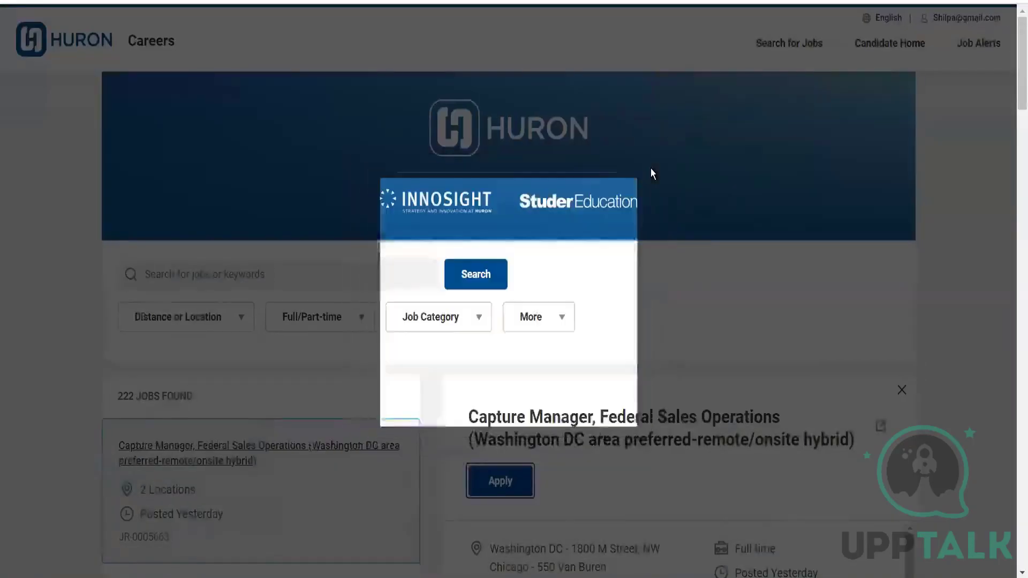
left_click(967, 20)
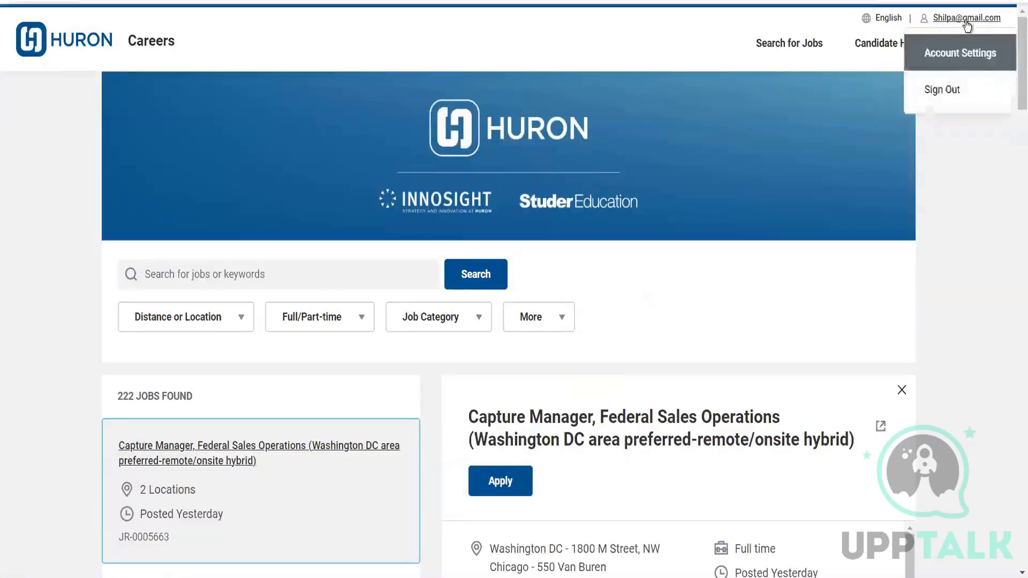
left_click(946, 92)
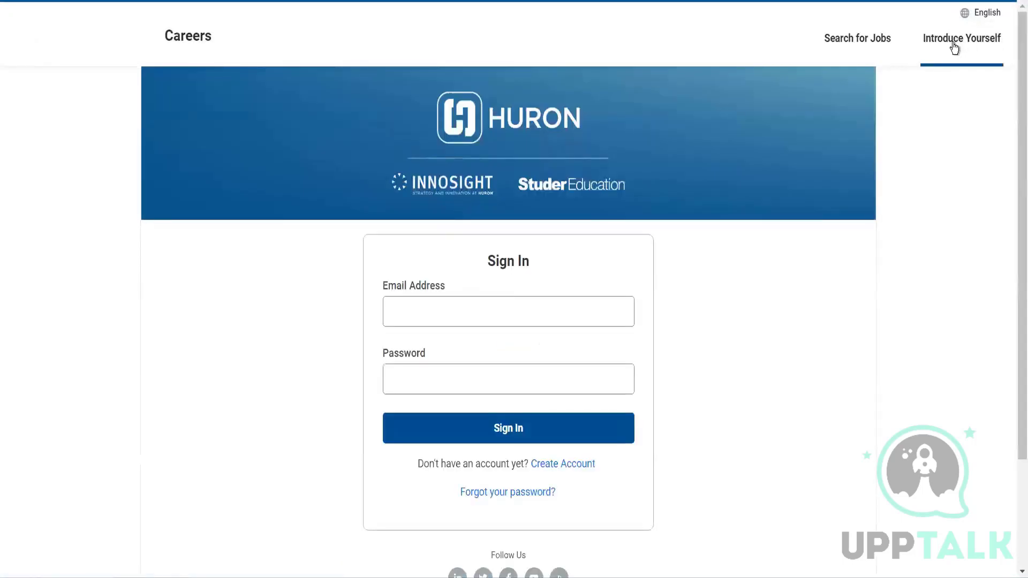
left_click(954, 48)
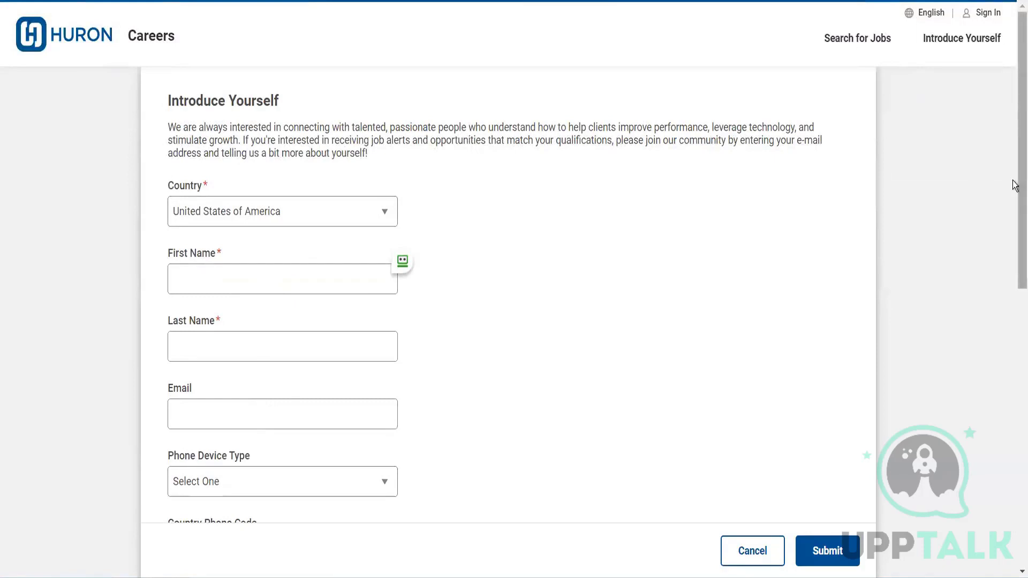
Look through Huron's Introduce Yourself form down to the resume upload, privacy statement and terms consent.
left_click_drag(1017, 183, 1014, 448)
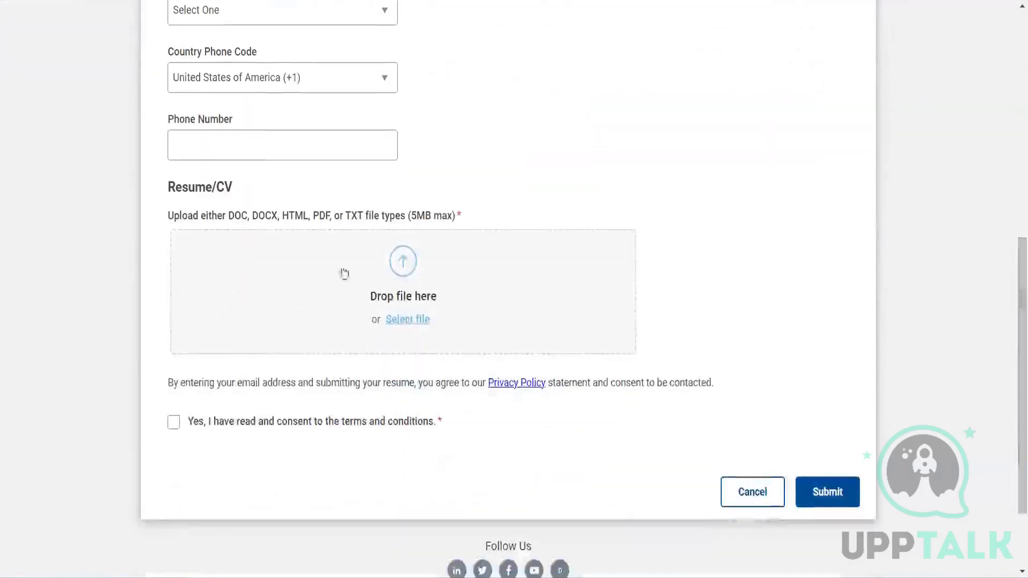
left_click_drag(236, 382, 426, 386)
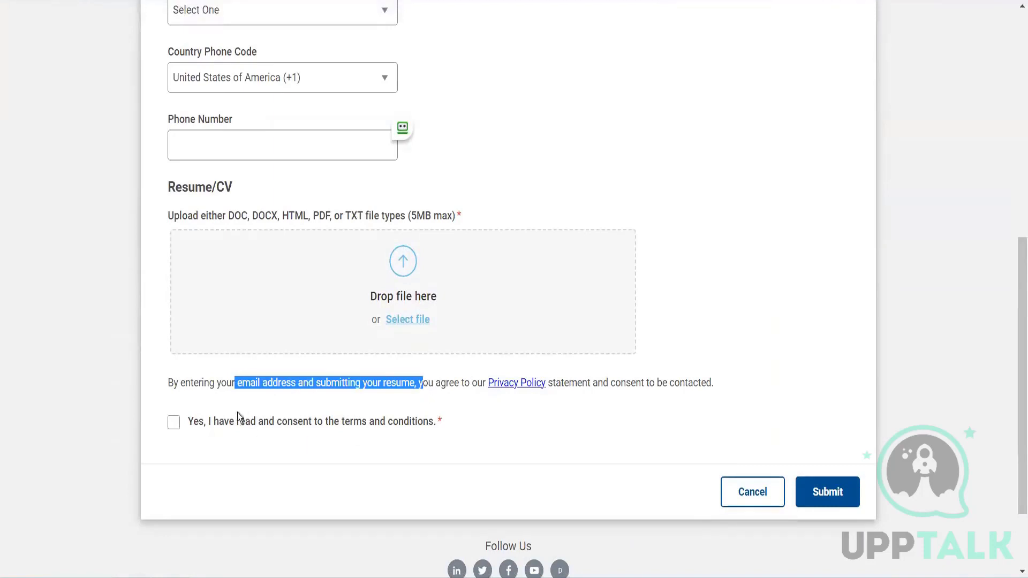
left_click_drag(219, 422, 415, 426)
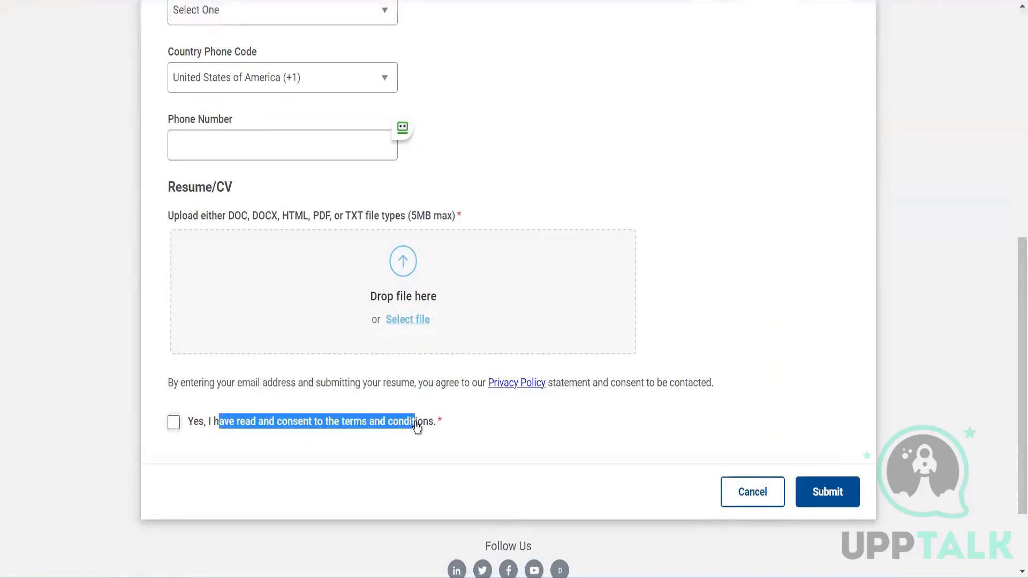
left_click(503, 417)
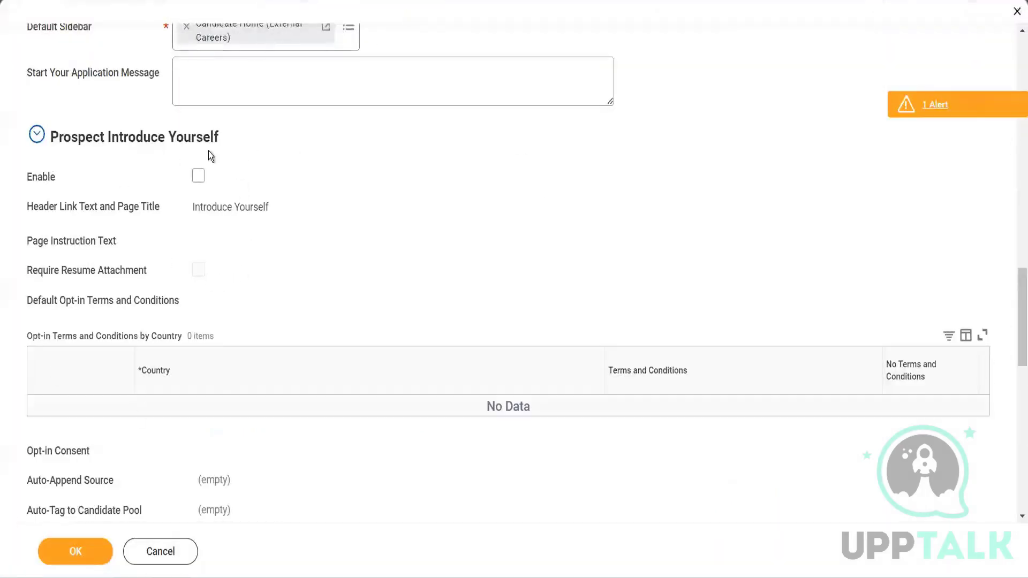
Enable Prospect Introduce Yourself and open its Header Link Text and Page Title for editing.
left_click(198, 177)
left_click(290, 207)
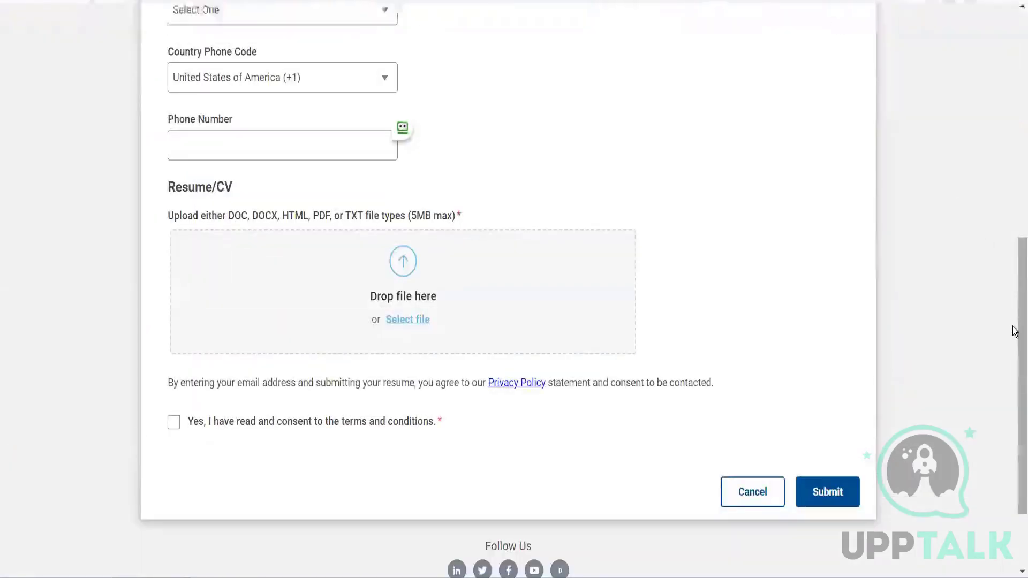
Check the Header Link Text and Page Instruction Text fields against the title and introduction on Huron's Introduce Yourself page.
left_click_drag(999, 173, 992, 64)
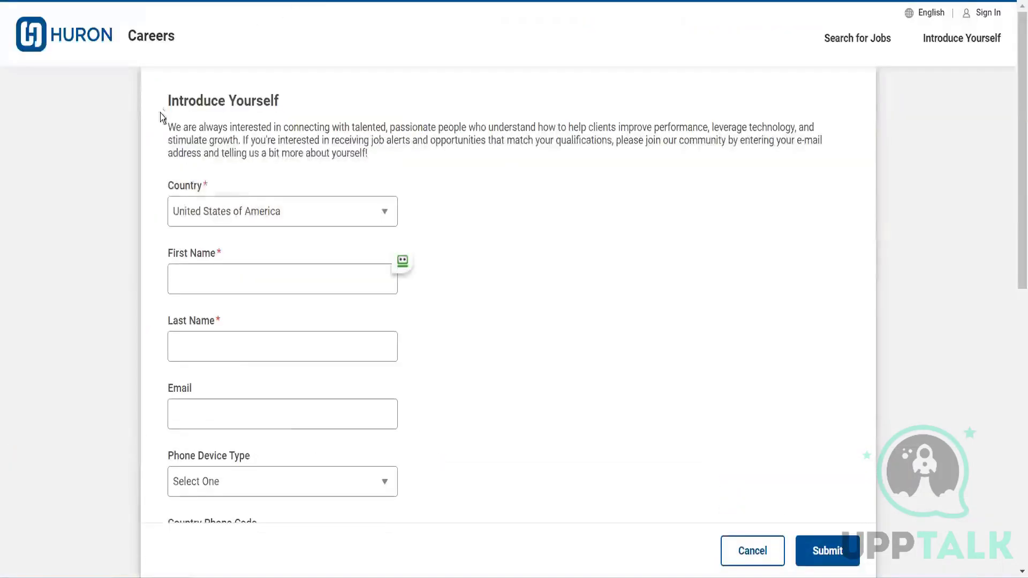
left_click_drag(292, 95, 320, 100)
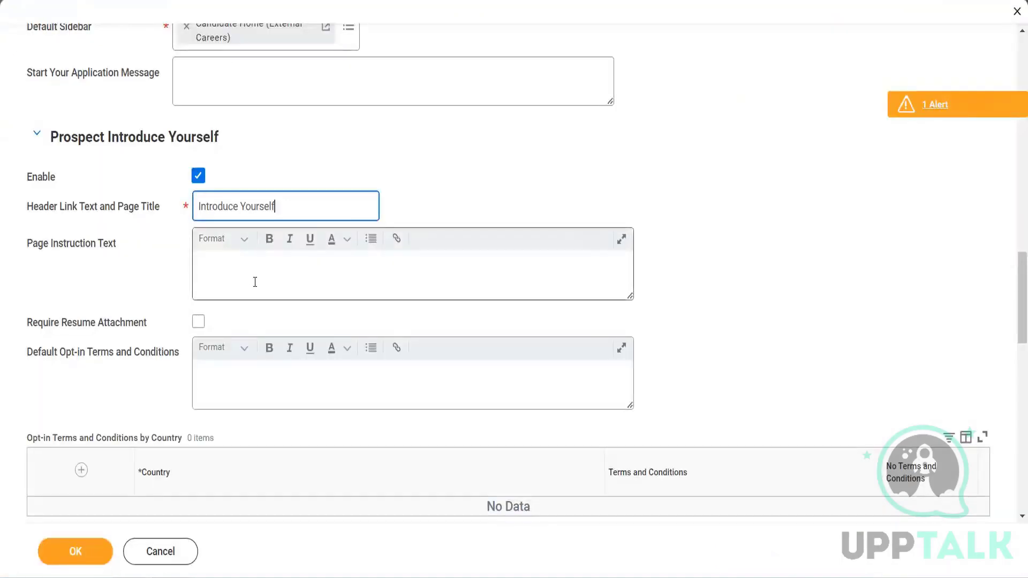
left_click(255, 281)
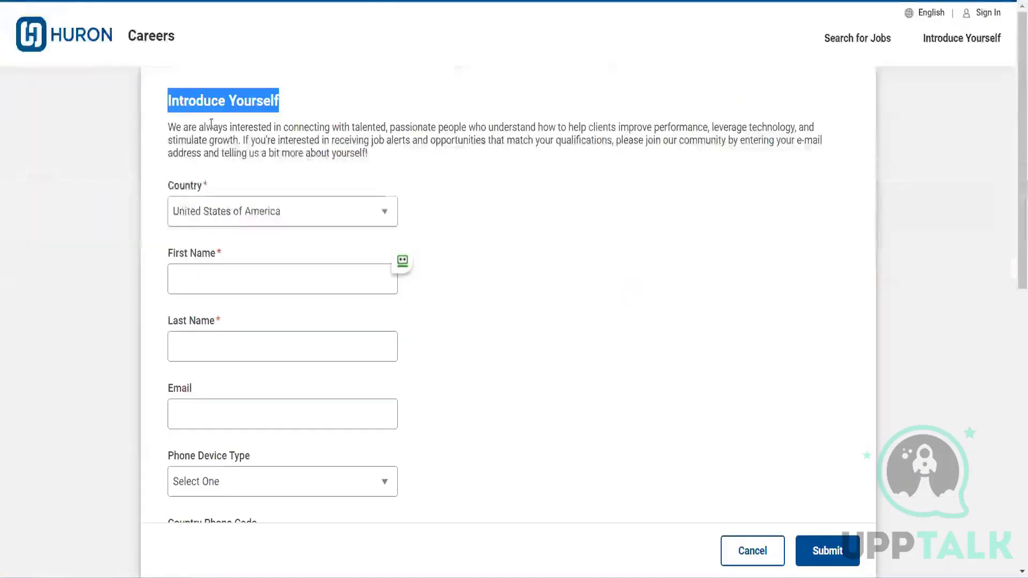
left_click_drag(167, 127, 380, 168)
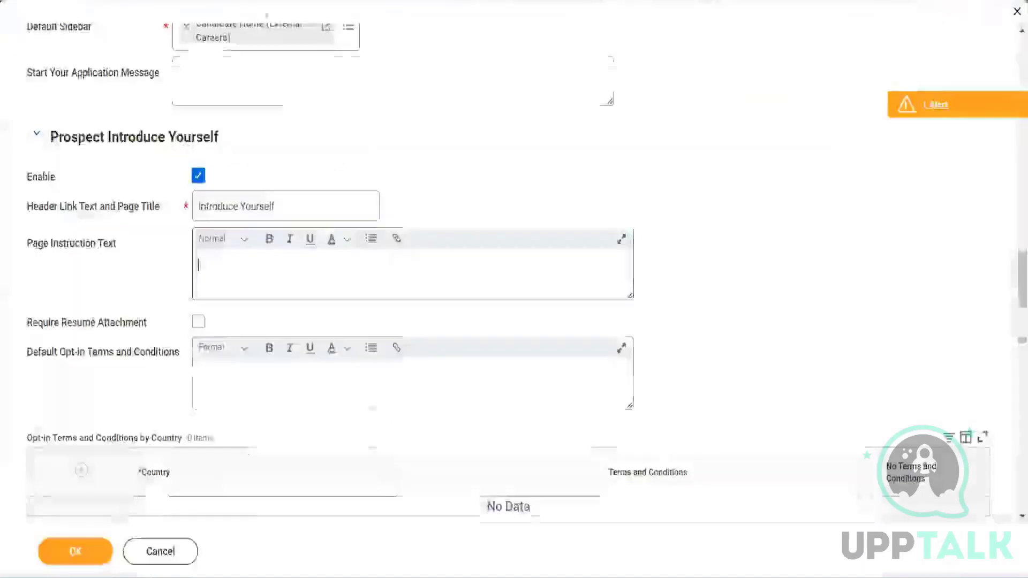
left_click(238, 273)
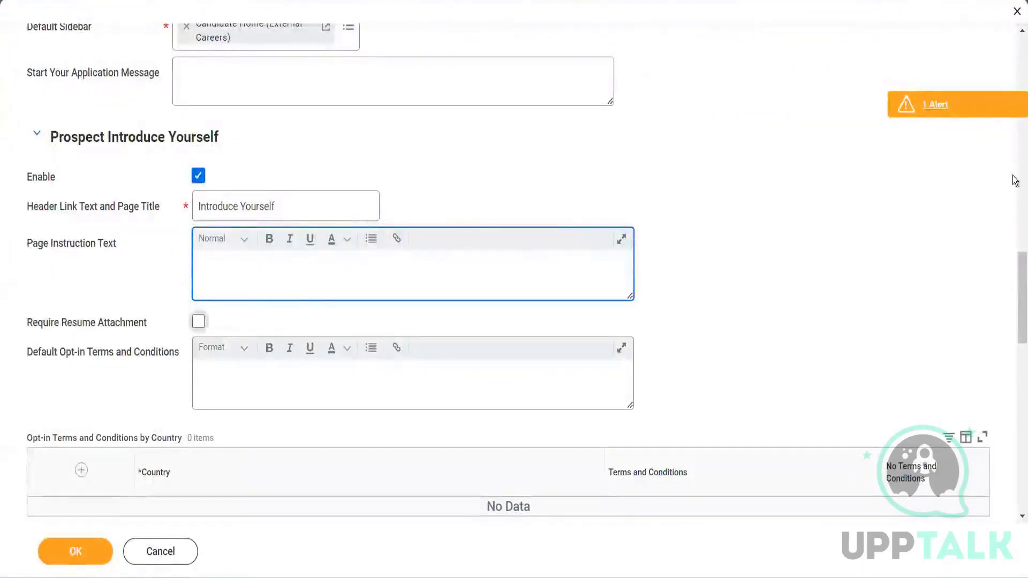
Examine the Default Opt-in Terms and Conditions field and the Opt-in Terms and Conditions by Country table.
scroll(1014, 284, "down", 4)
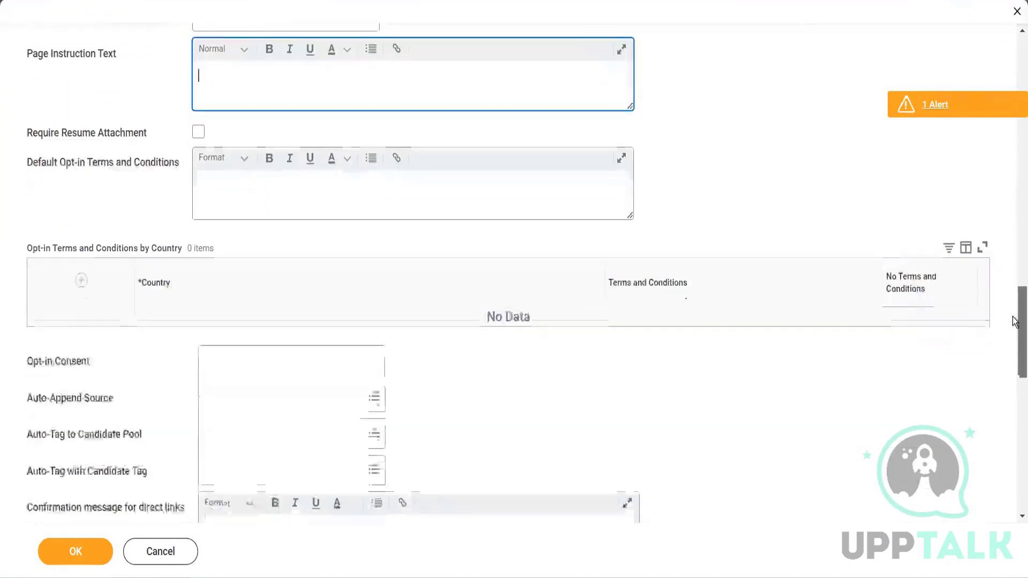
left_click(372, 177)
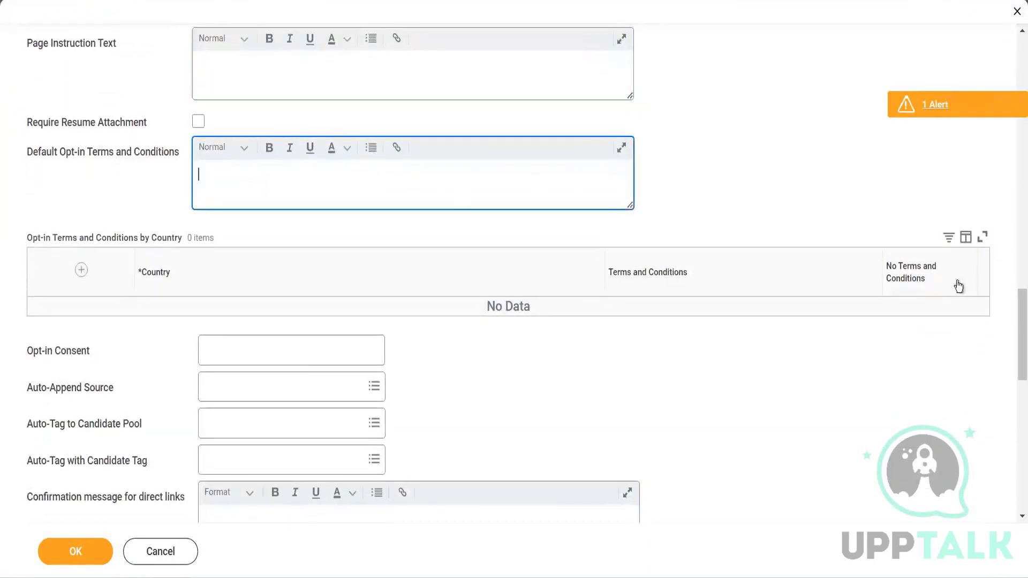
scroll(1014, 346, "down", 3)
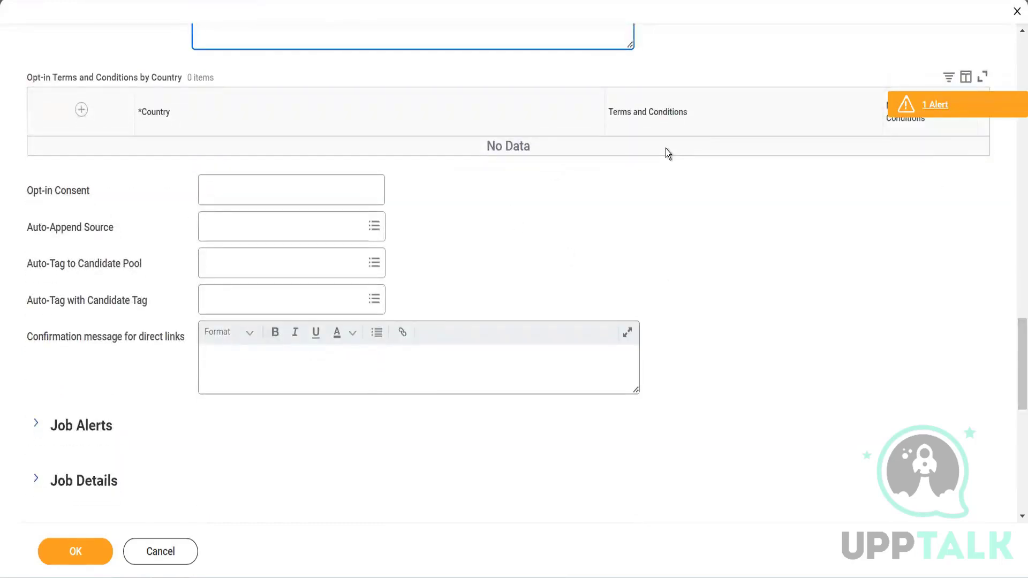
Check the Opt-in Consent and Auto-Append Source fields against the fields on Huron's Introduce Yourself form.
left_click(244, 189)
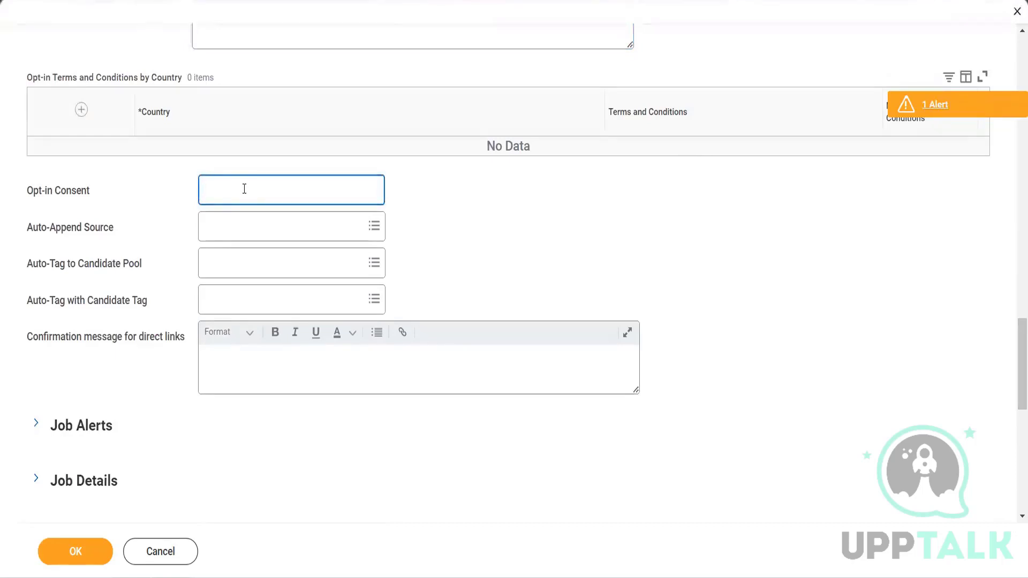
left_click(251, 228)
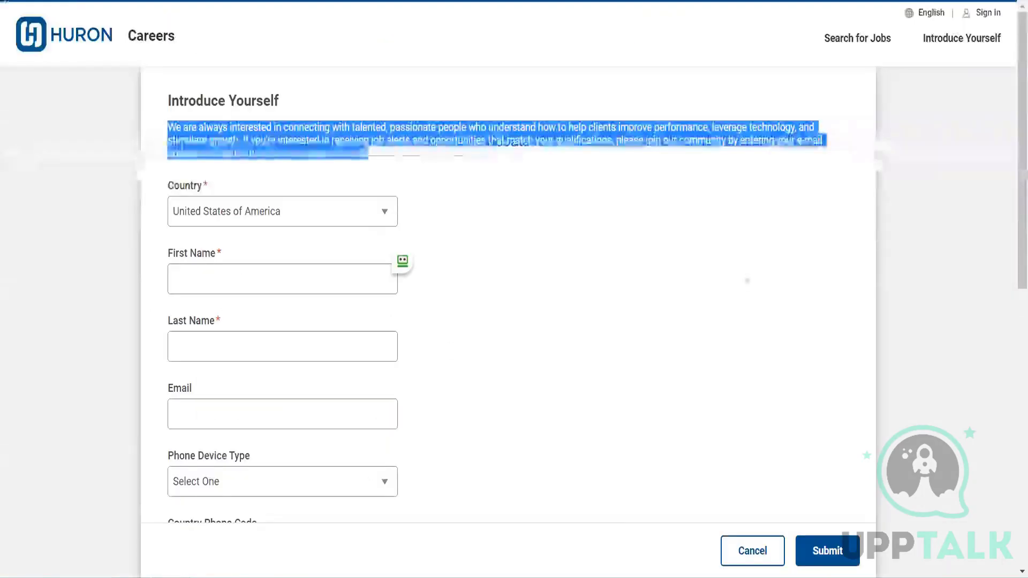
scroll(1013, 332, "down", 4)
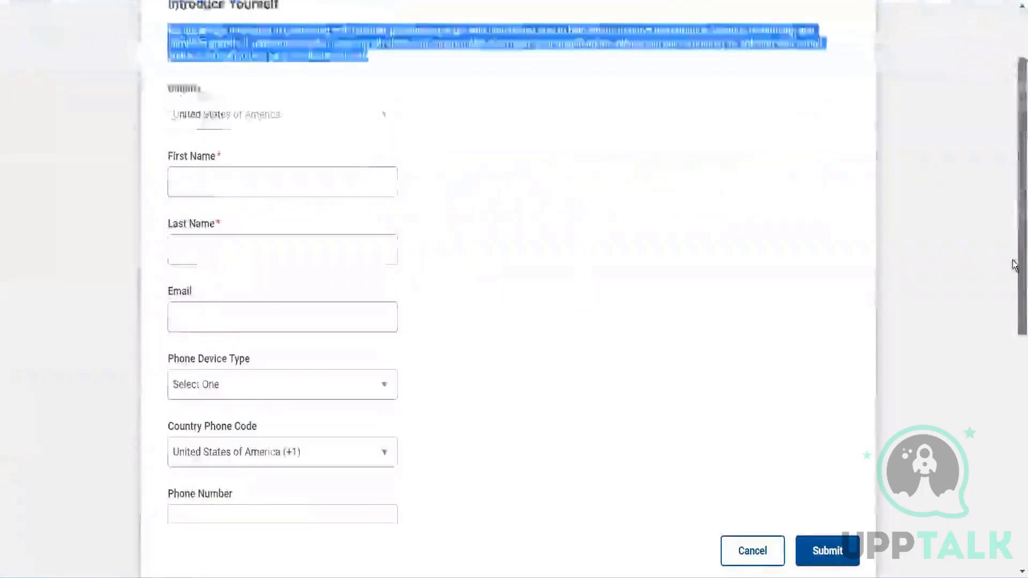
scroll(1014, 332, "down", 3)
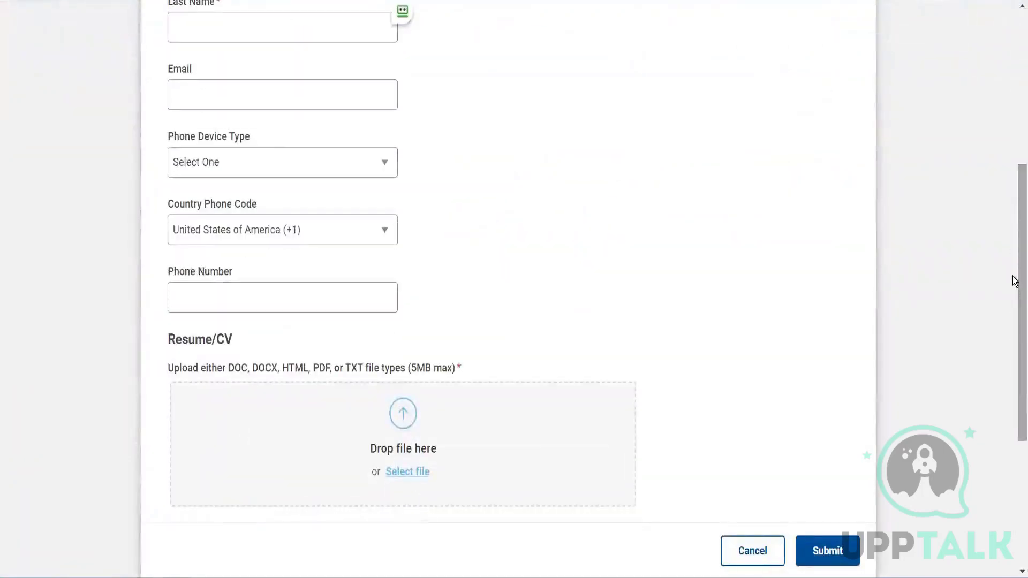
scroll(1015, 384, "down", 5)
scroll(1016, 343, "up", 3)
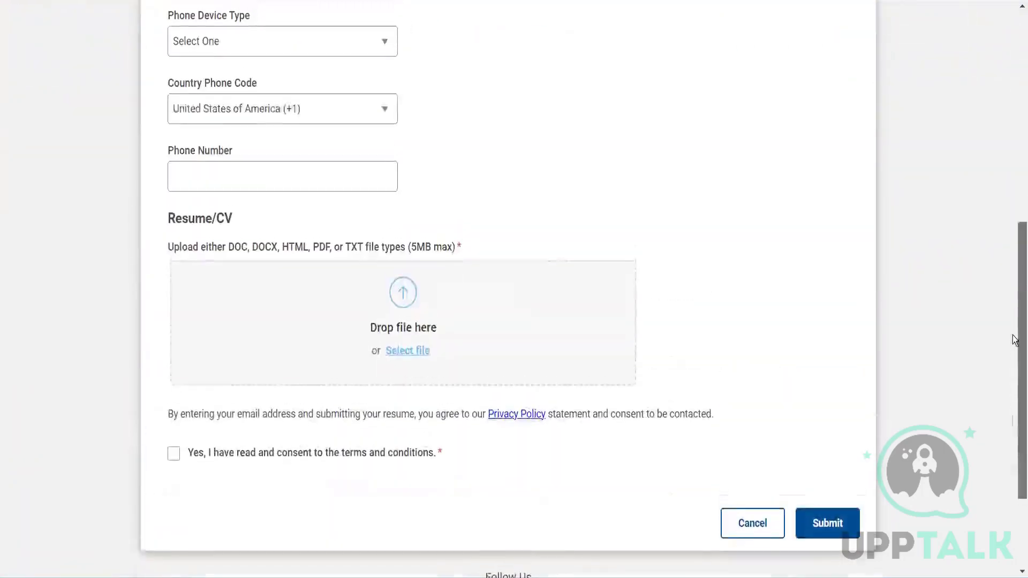
scroll(1016, 300, "up", 7)
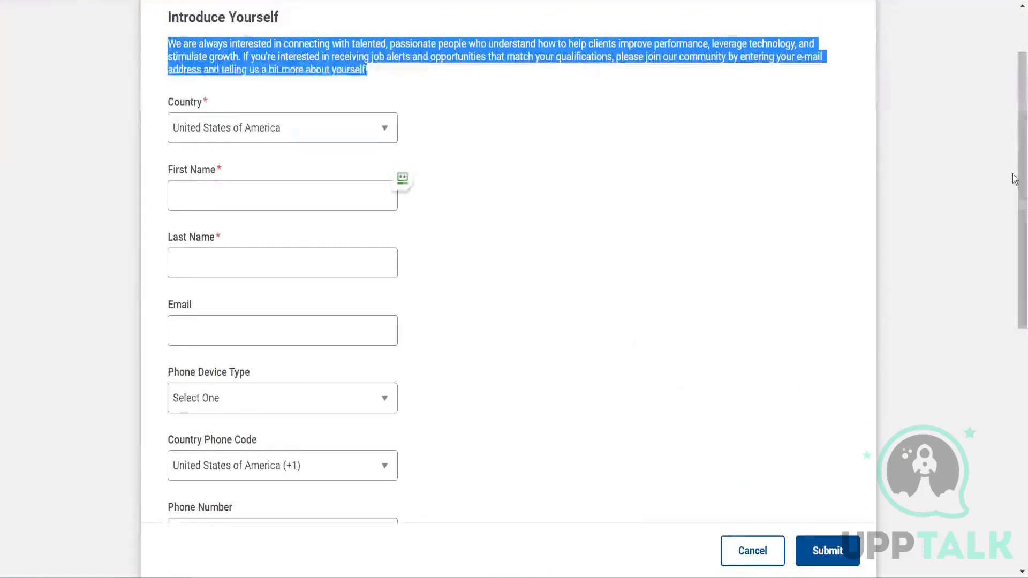
scroll(1015, 180, "up", 2)
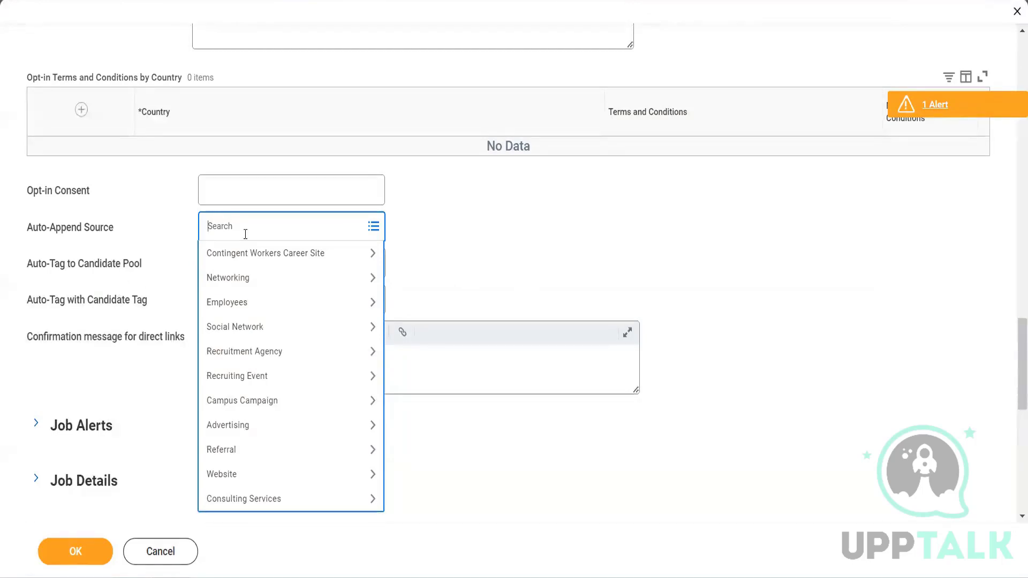
View the candidate pools offered for Auto-Tag to Candidate Pool without choosing one.
left_click(554, 287)
left_click(282, 268)
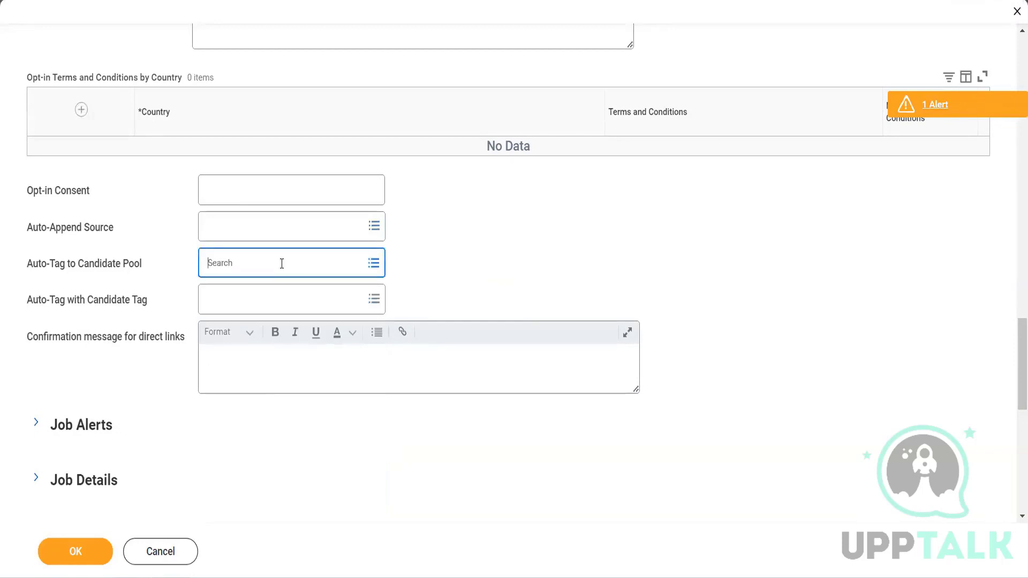
left_click(571, 269)
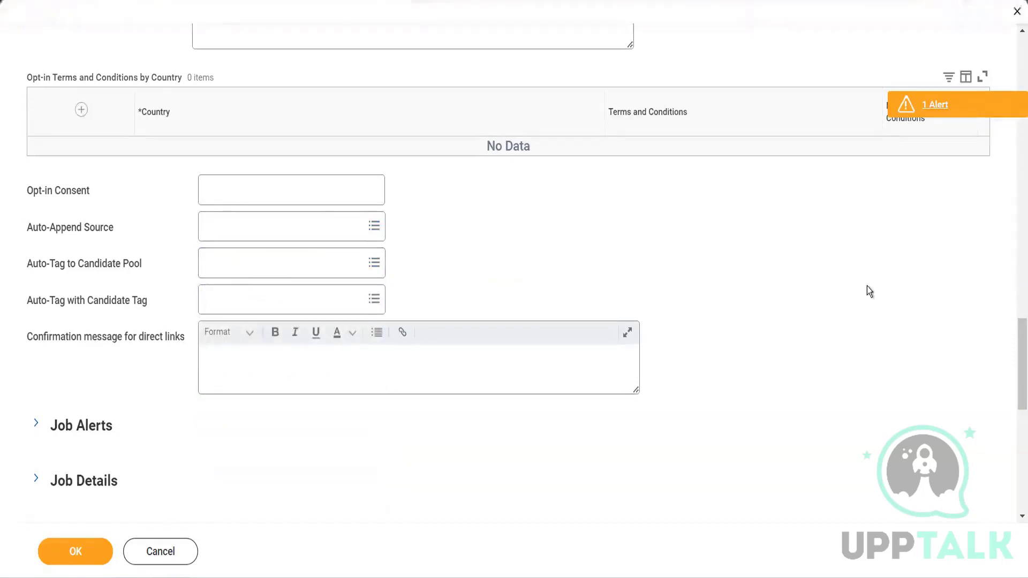
Open the Confirmation message for direct links for editing.
scroll(1014, 354, "down", 2)
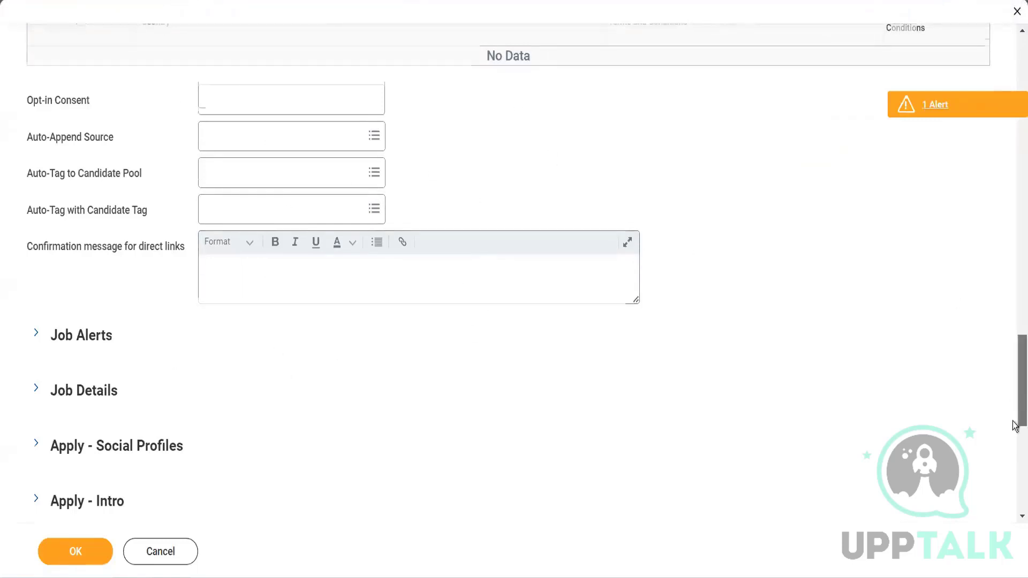
scroll(1016, 421, "down", 1)
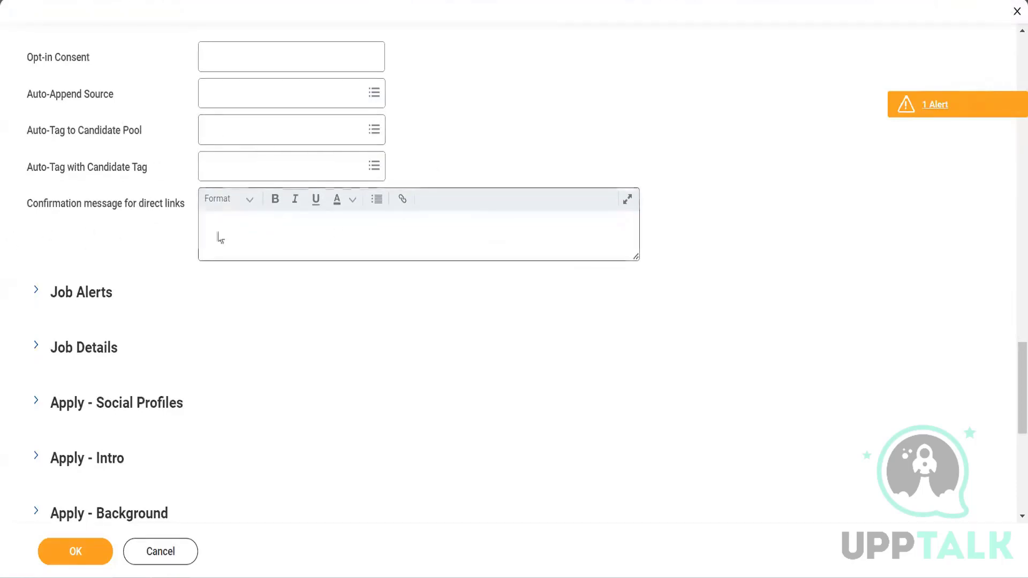
left_click(253, 236)
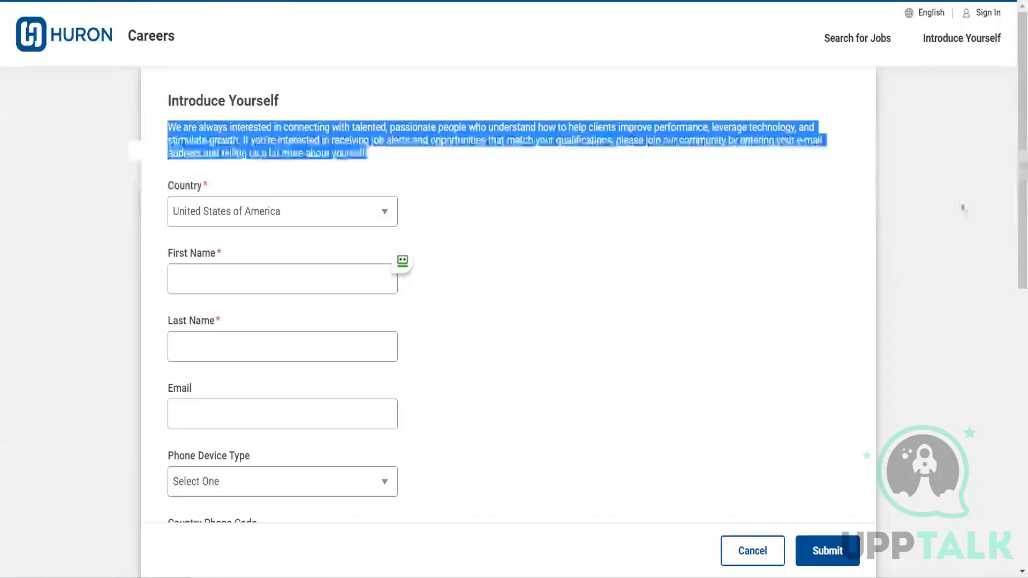
Review the career site form up to its general settings and return to the Prospect Introduce Yourself fields.
left_click_drag(1020, 194, 1020, 395)
left_click_drag(229, 473, 436, 475)
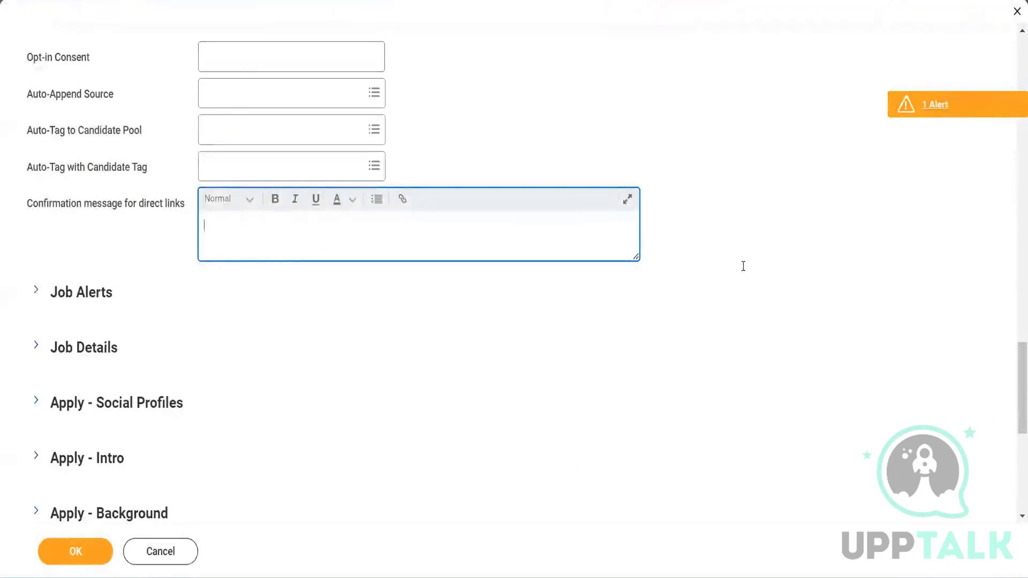
left_click_drag(1014, 390, 1014, 105)
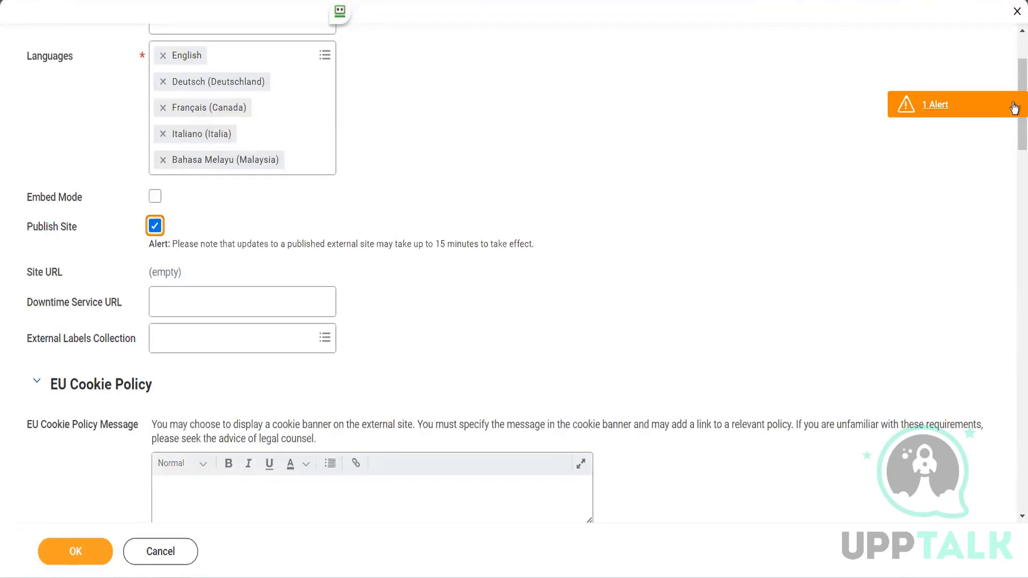
left_click_drag(1016, 73, 993, 1)
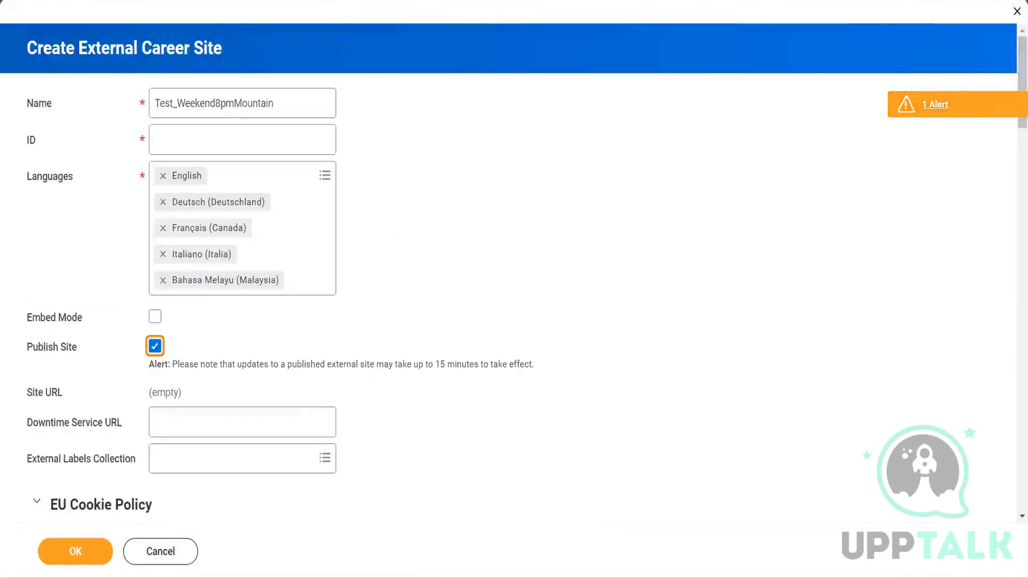
left_click_drag(1013, 69, 1014, 415)
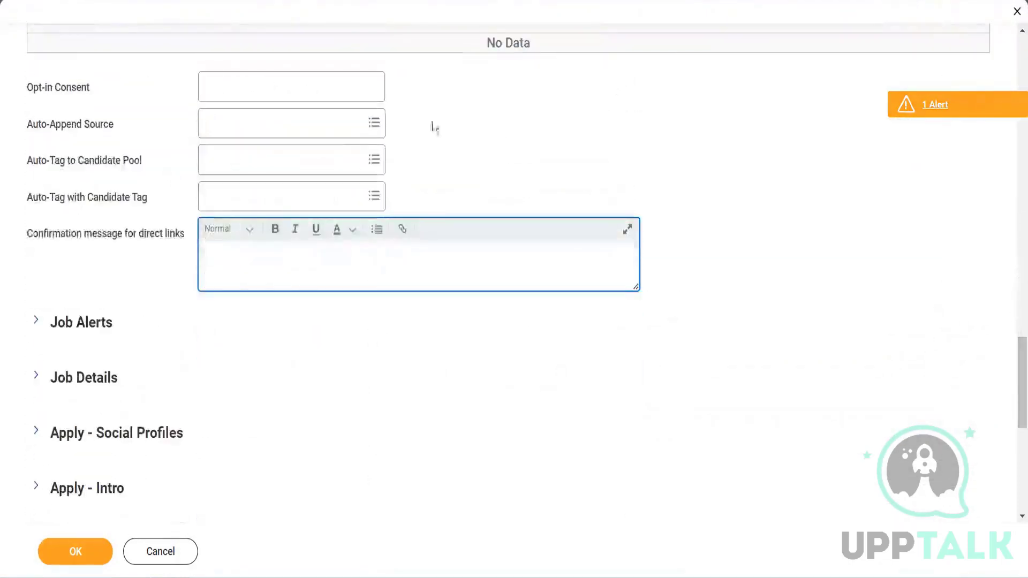
Browse the Auto-Append Source choices under Networking, Employees, Social Network and Website.
left_click(377, 125)
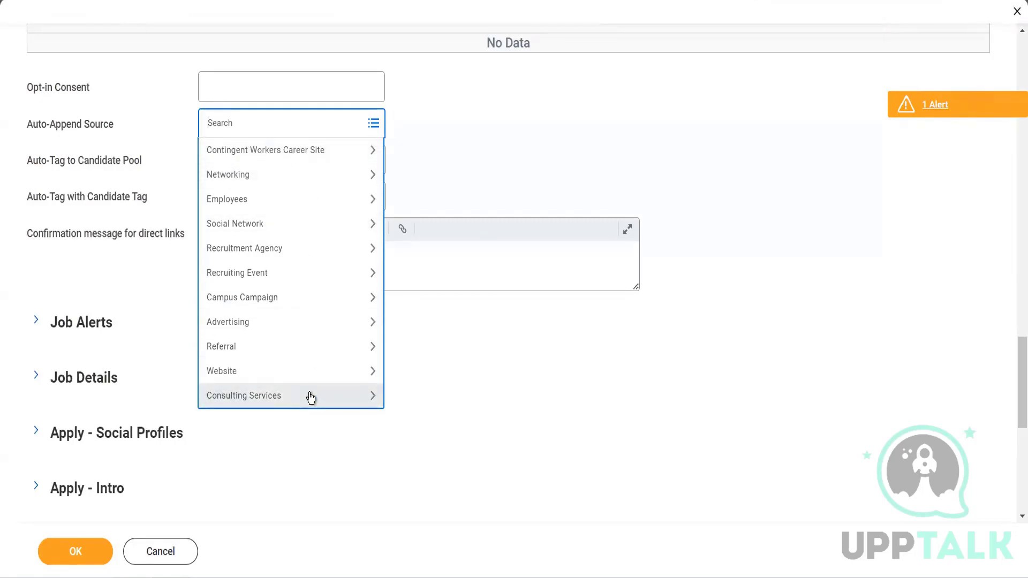
left_click(323, 177)
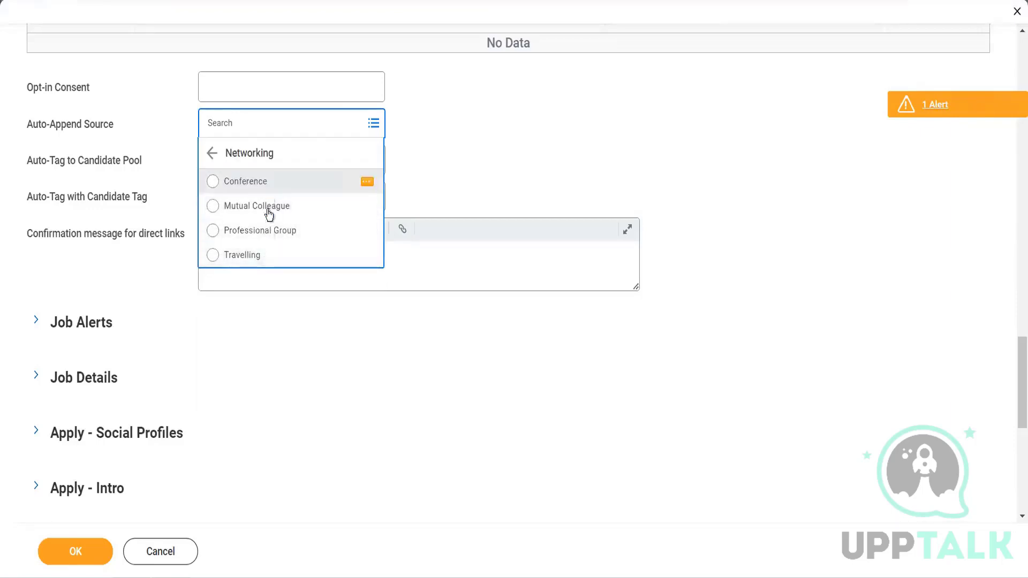
left_click(212, 154)
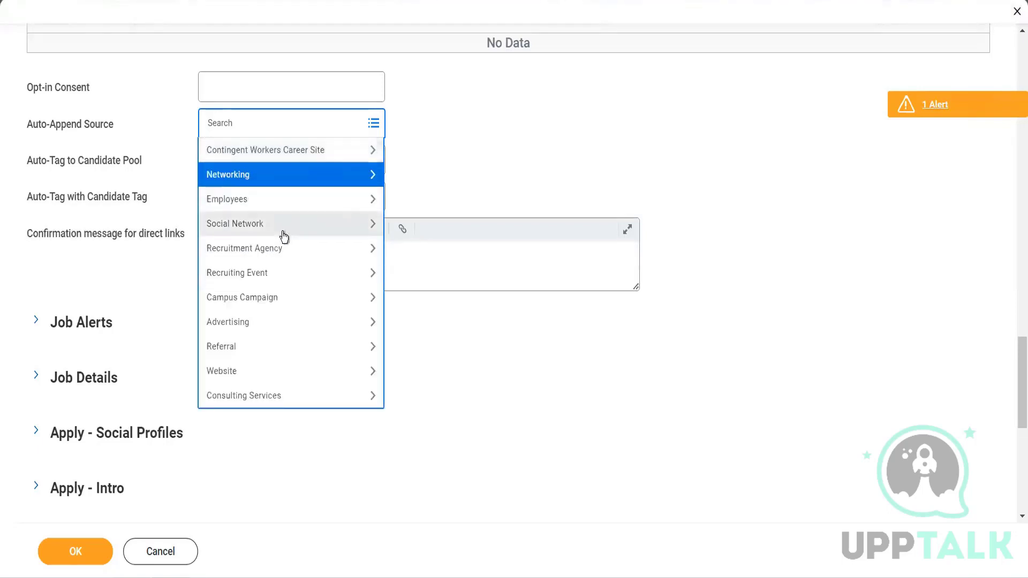
left_click(290, 207)
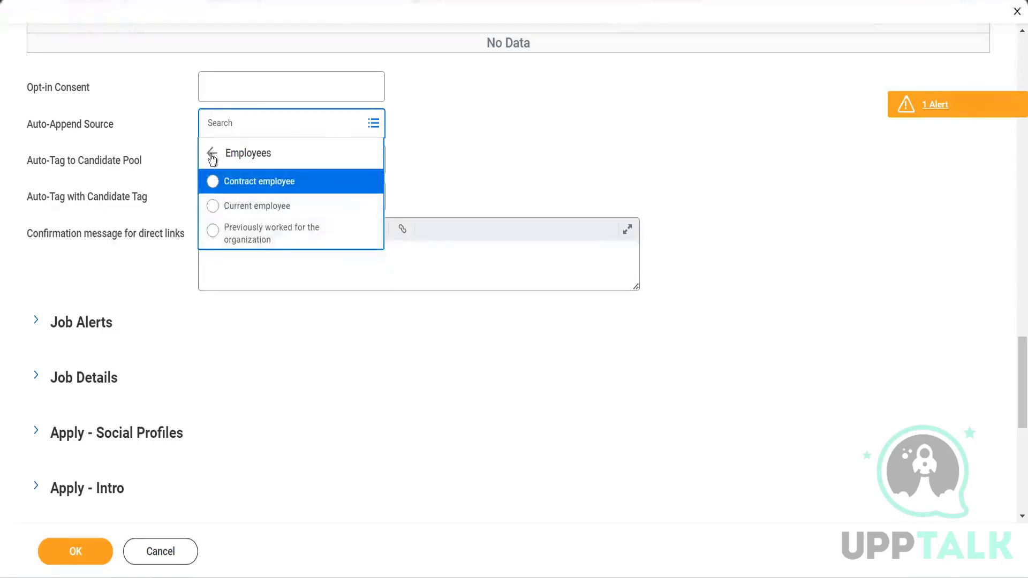
left_click(211, 155)
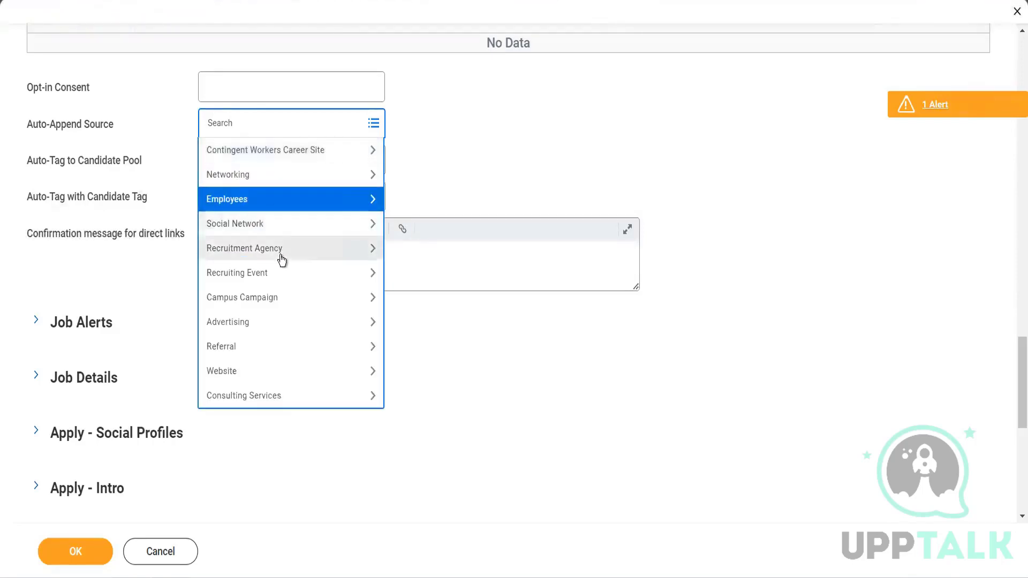
left_click(274, 226)
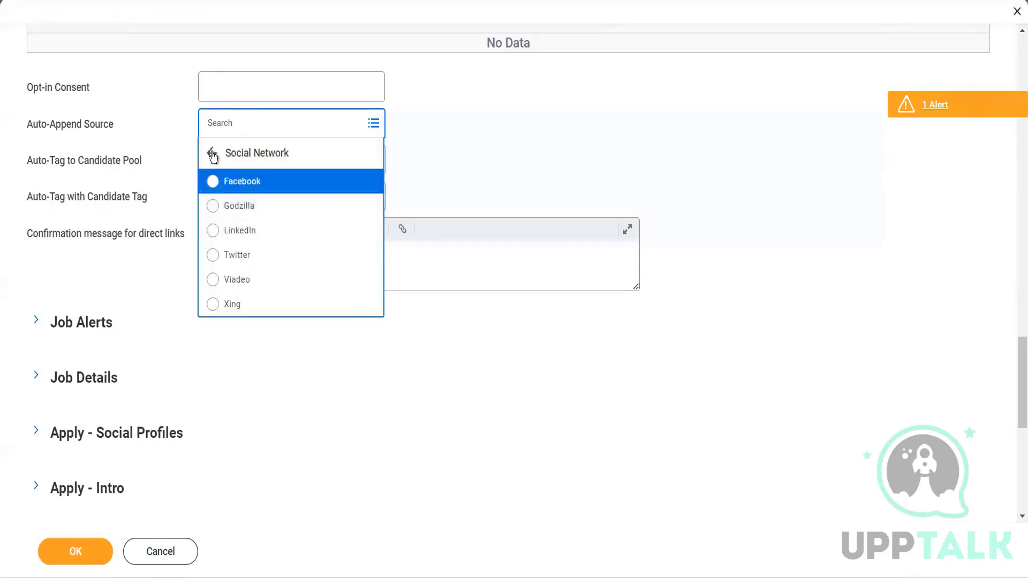
left_click(212, 154)
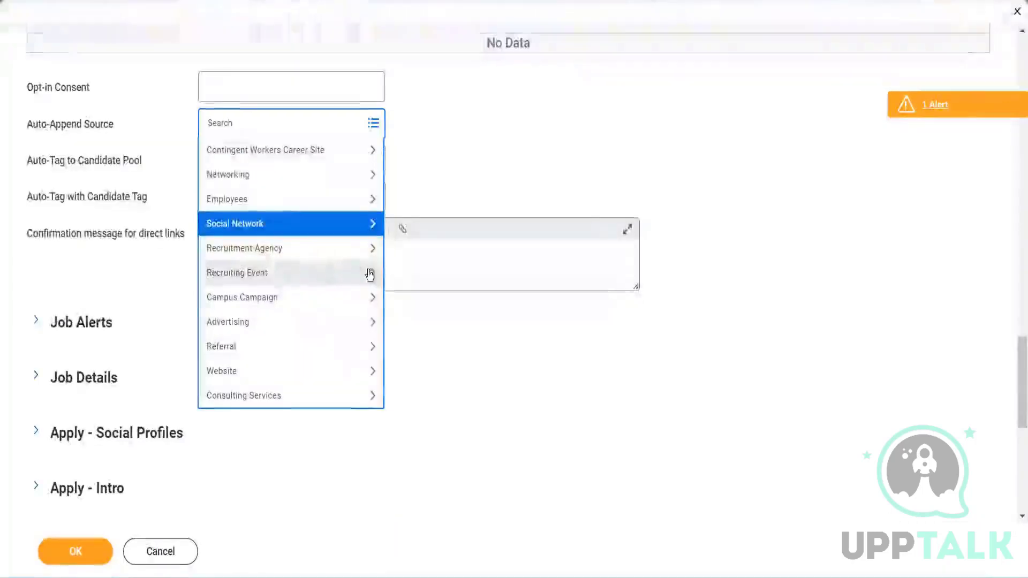
left_click(257, 378)
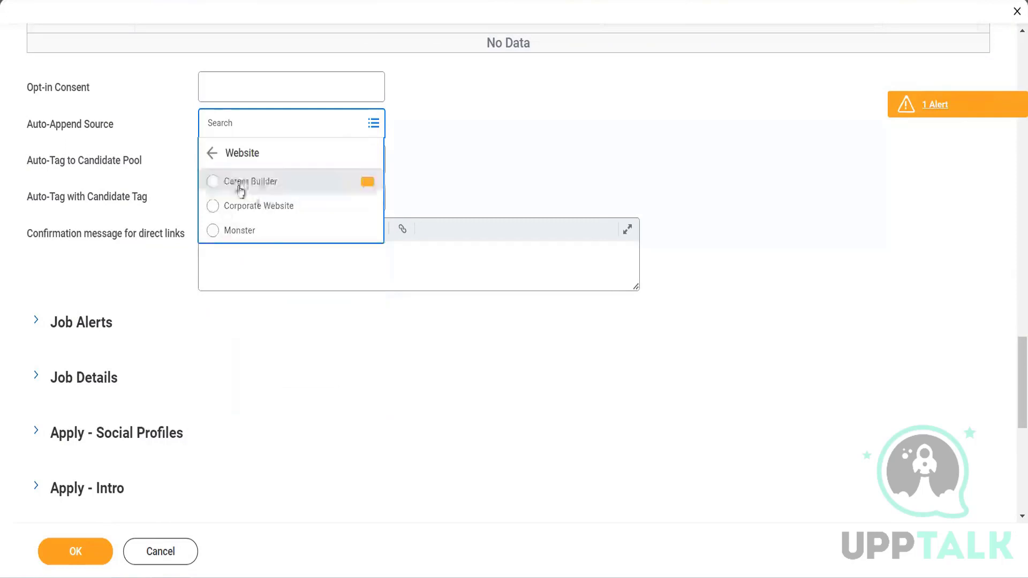
left_click(212, 155)
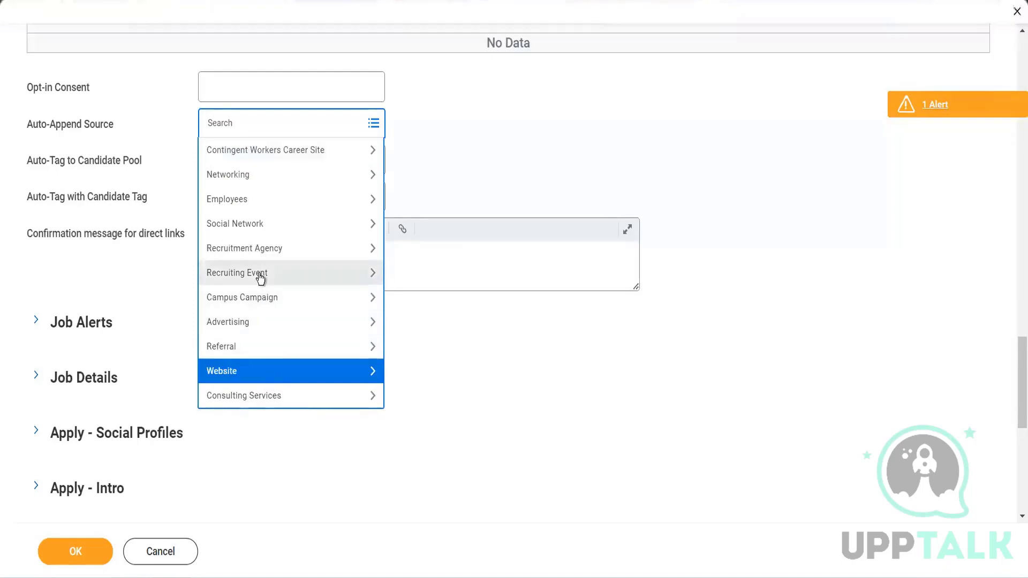
Choose Internal Contingent Worker under Contingent Workers Career Site as the Auto-Append Source.
left_click(254, 156)
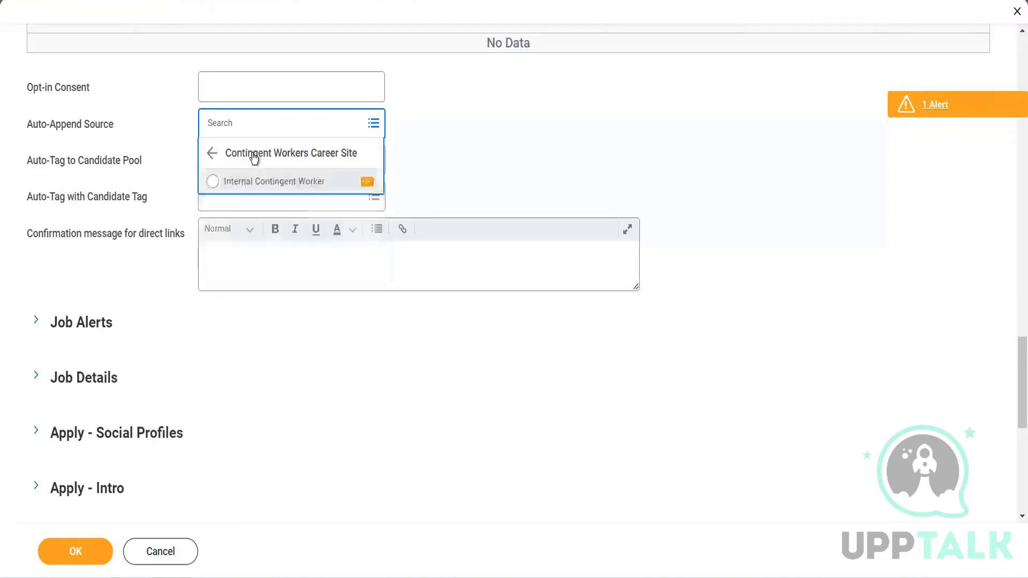
left_click(291, 181)
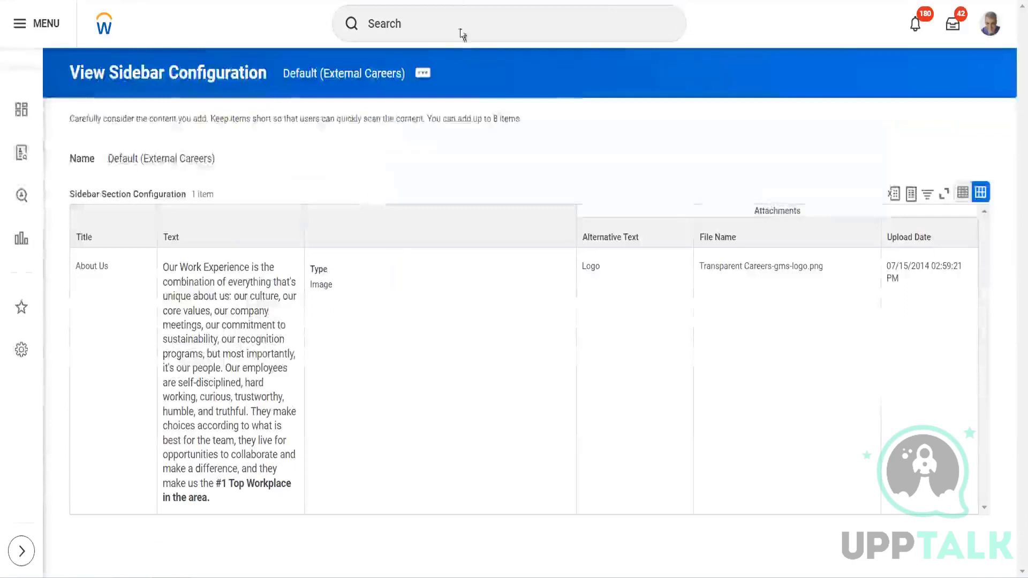
Search Workday for "main rec sourc" and open the Maintain Recruiting Sources task.
left_click(461, 29)
type("main r")
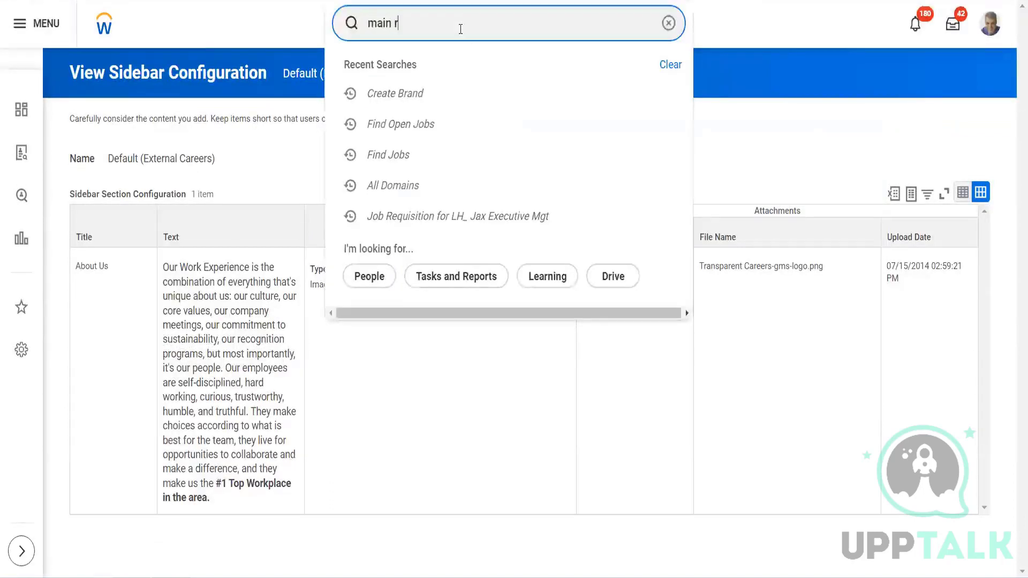
type("ec sourc")
left_click(432, 70)
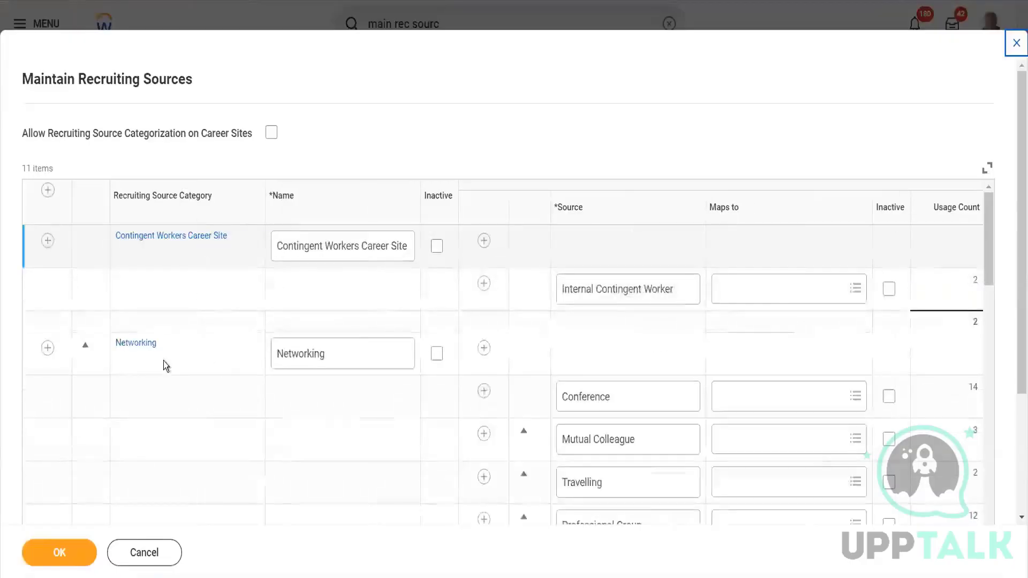
left_click(163, 360)
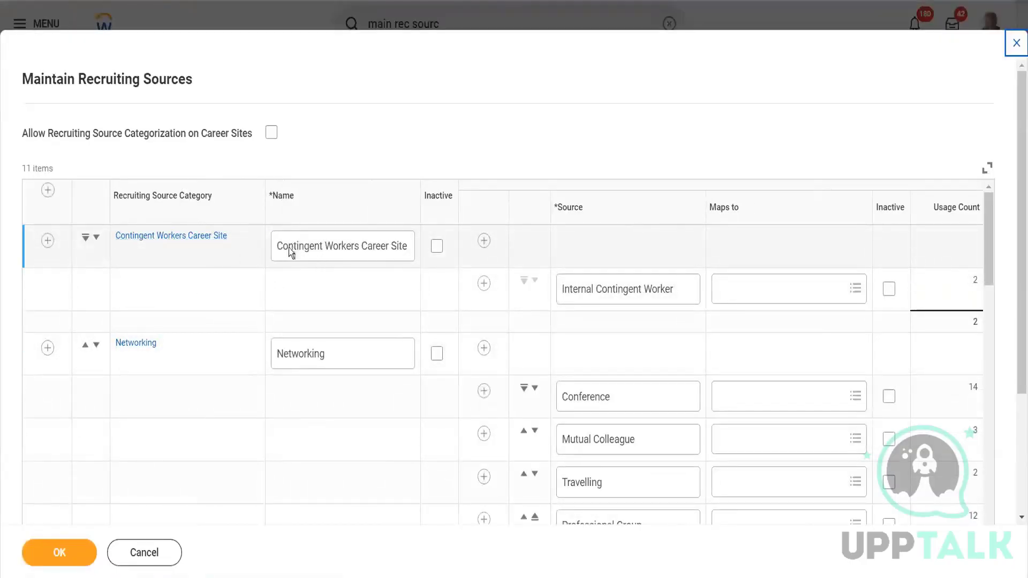
Add a blank recruiting source category at the start of the table with two empty source rows under it.
left_click(47, 190)
left_click(324, 246)
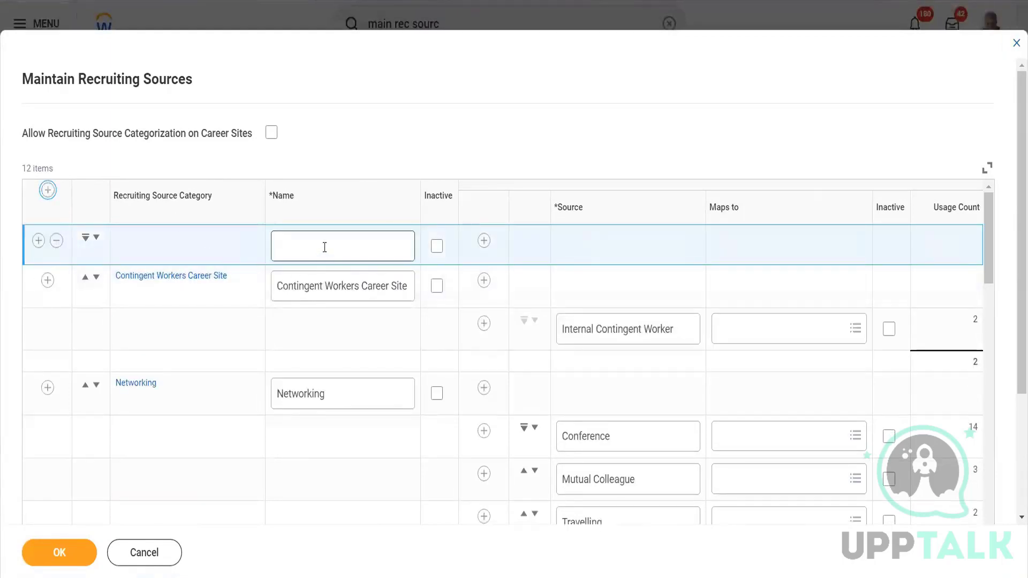
left_click(484, 240)
left_click(486, 242)
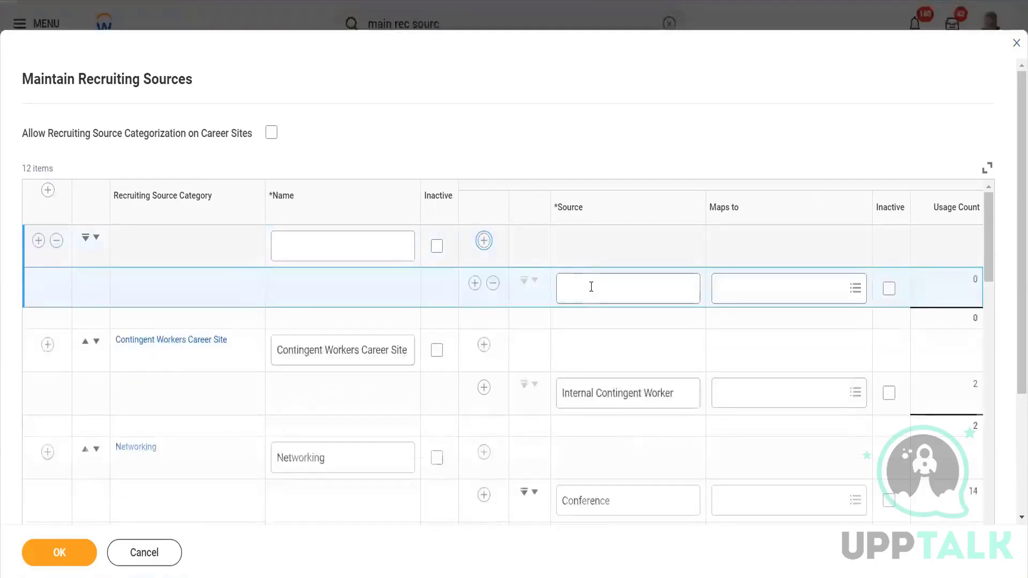
left_click(592, 288)
Look through the Maps to options for the new category's first source without choosing one.
left_click(790, 288)
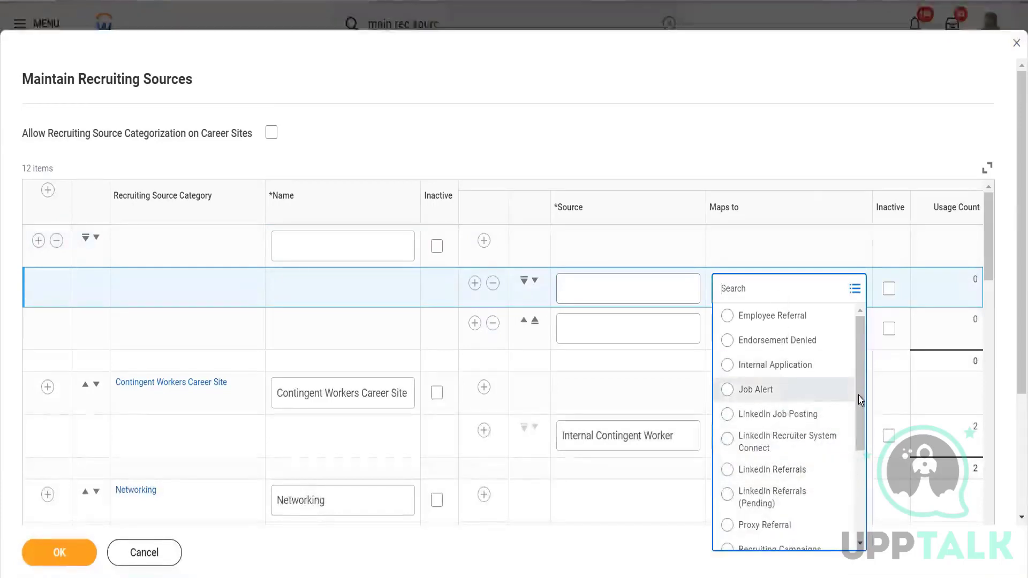
mouse_move(858, 399)
left_mouse_down()
mouse_move(869, 530)
mouse_move(856, 390)
left_mouse_up()
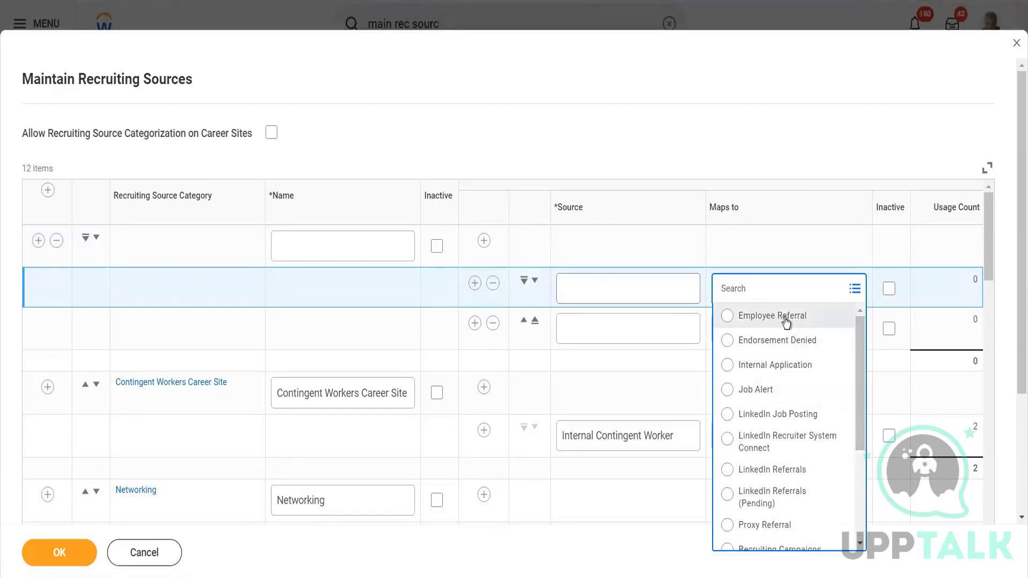
left_click_drag(857, 423, 860, 469)
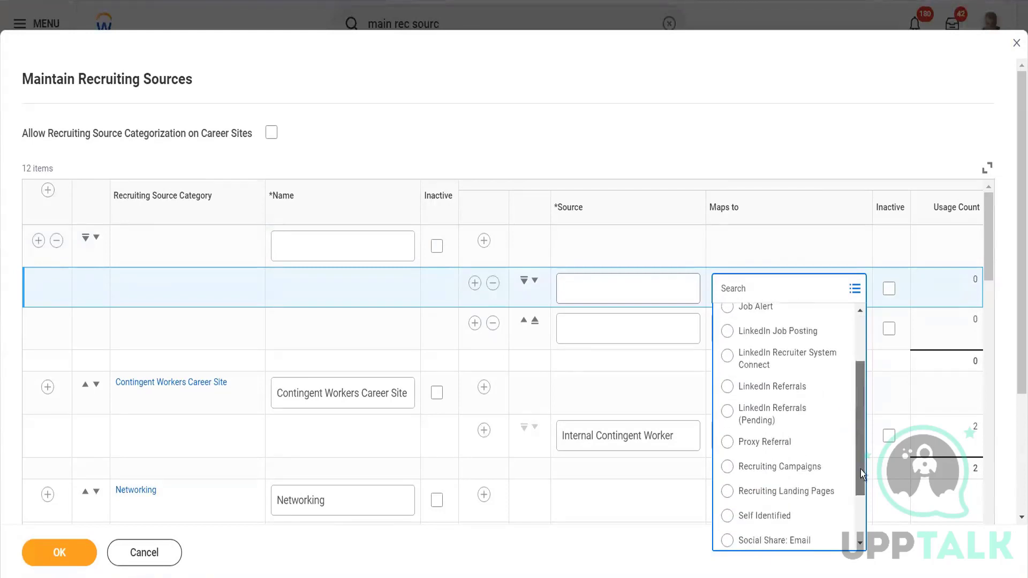
left_click(741, 74)
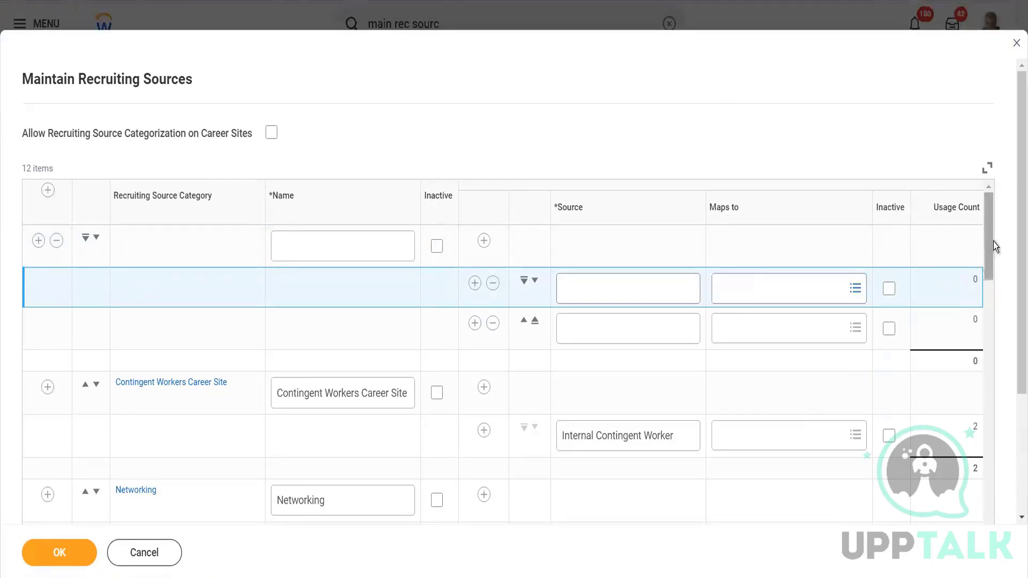
Look through the recruiting source categories, from Contingent Workers Career Site to Consulting Services, with their sources, Maps to values and usage counts.
left_click_drag(994, 246, 996, 326)
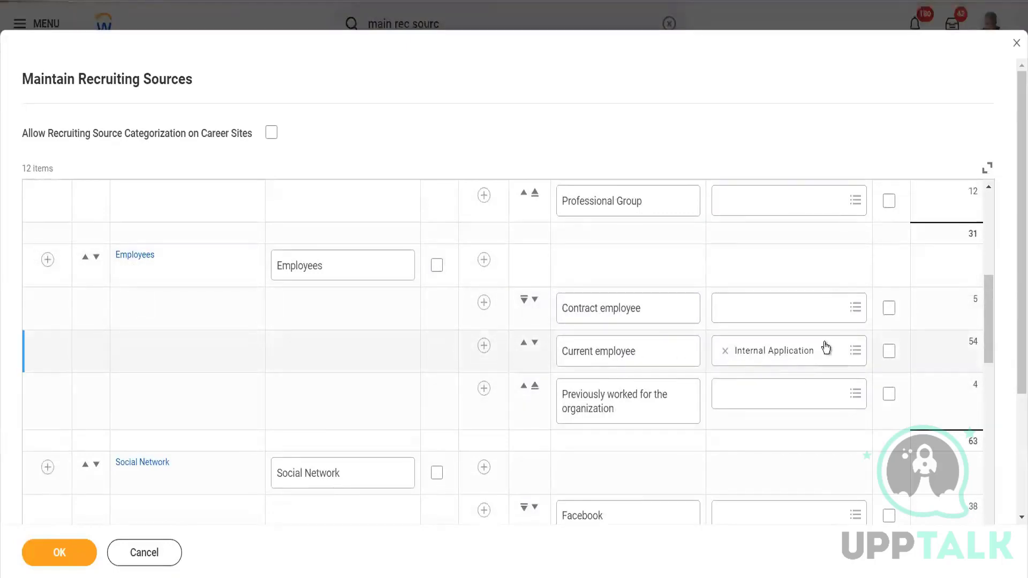
left_click_drag(988, 311, 998, 455)
scroll(1010, 505, "down", 10)
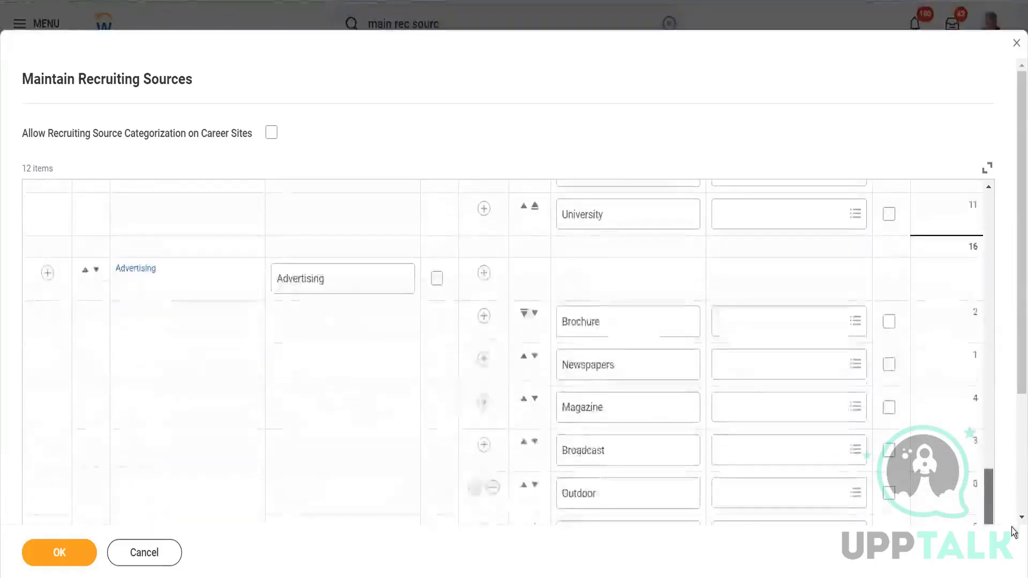
scroll(691, 509, "down", 2)
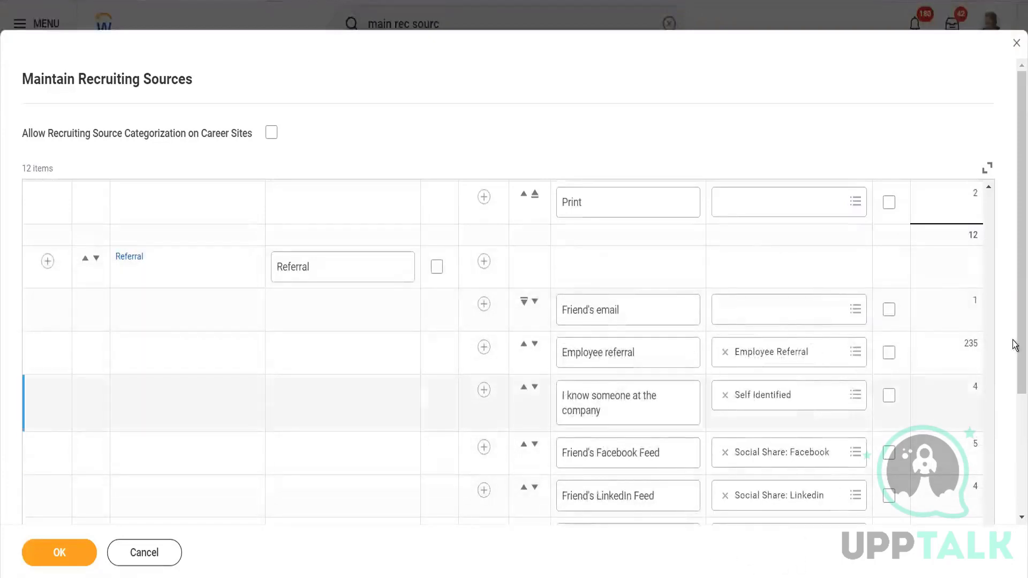
left_click_drag(1015, 325, 1014, 384)
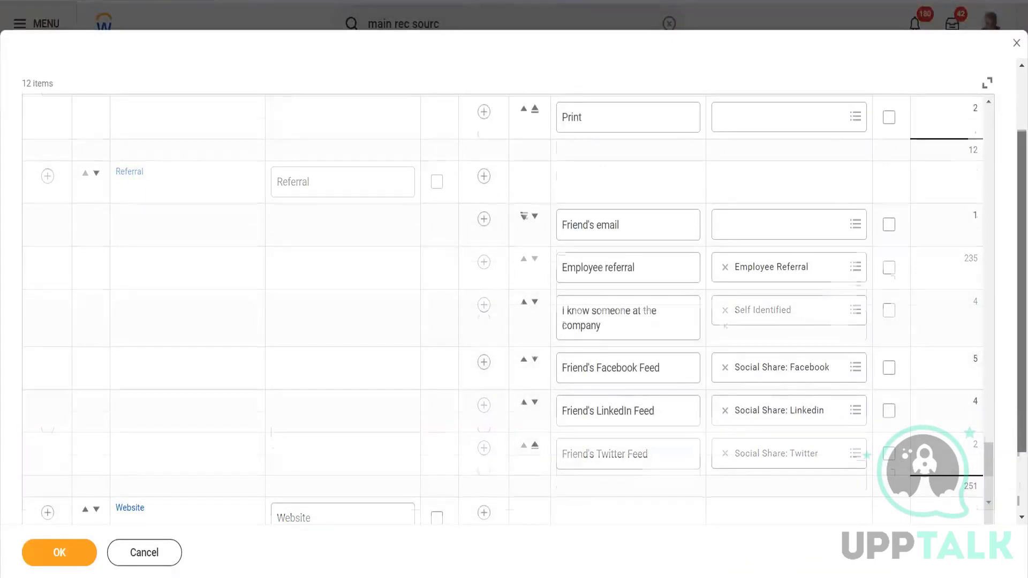
scroll(1015, 452, "down", 2)
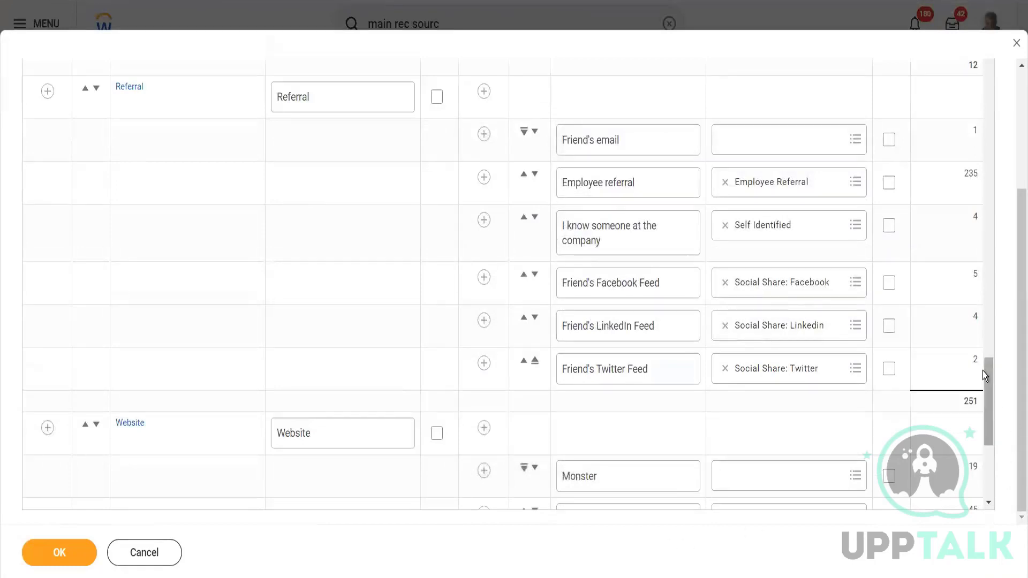
scroll(991, 409, "down", 6)
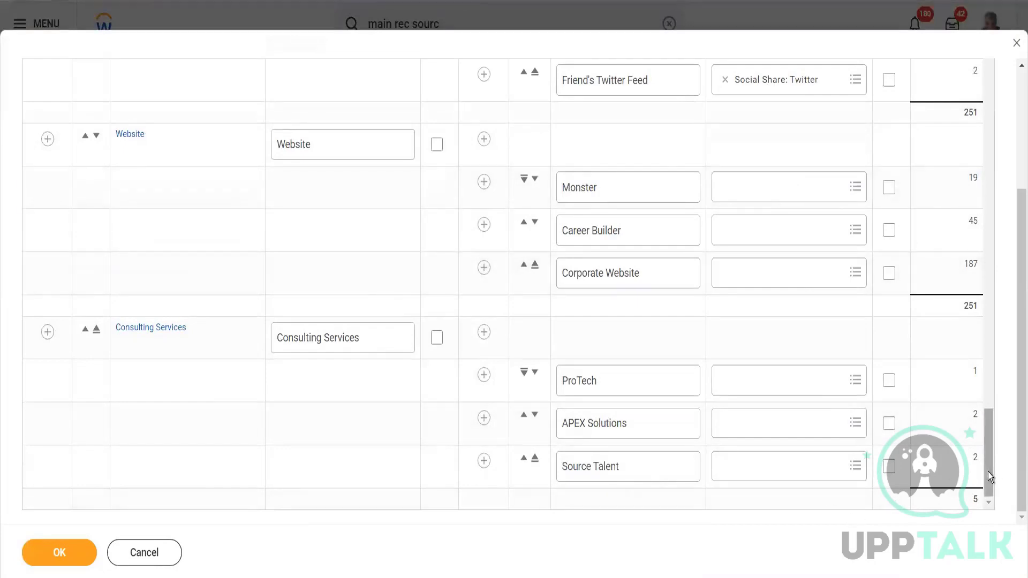
left_click_drag(988, 472, 982, 80)
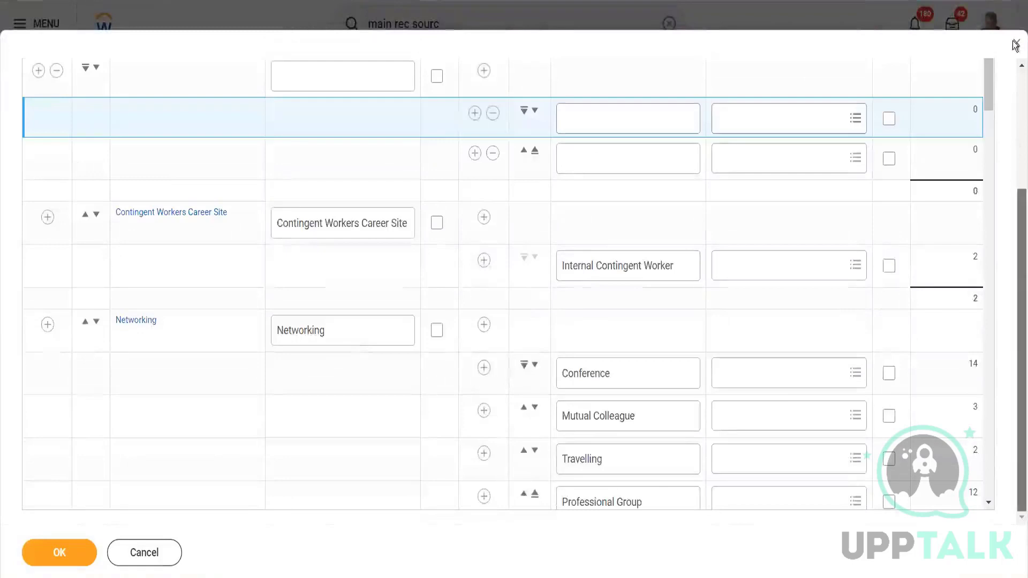
scroll(1015, 56, "up", 3)
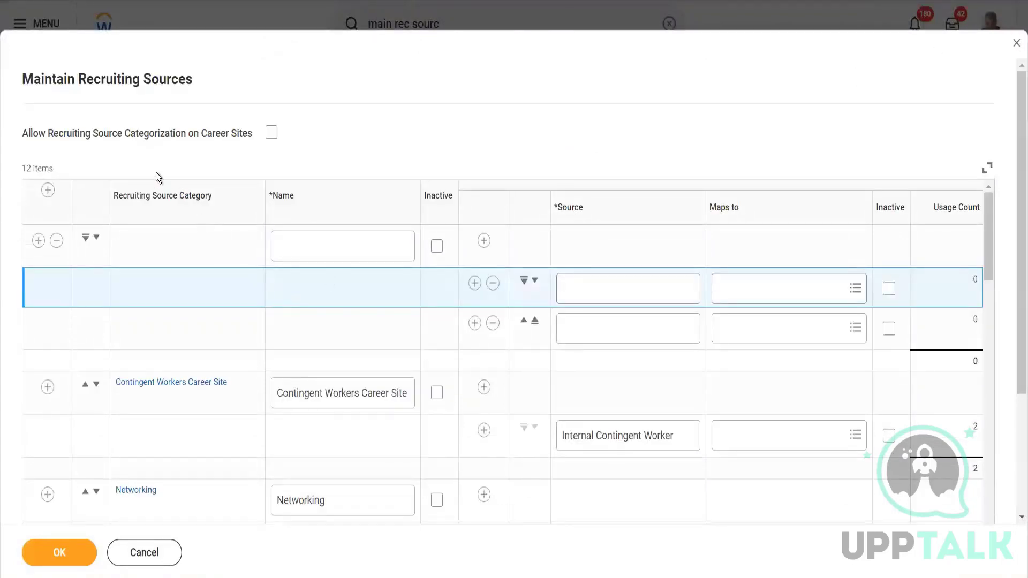
Allow recruiting source categorization on career sites, remove the blank category with its source rows, and save the recruiting sources.
left_click_drag(48, 132, 243, 137)
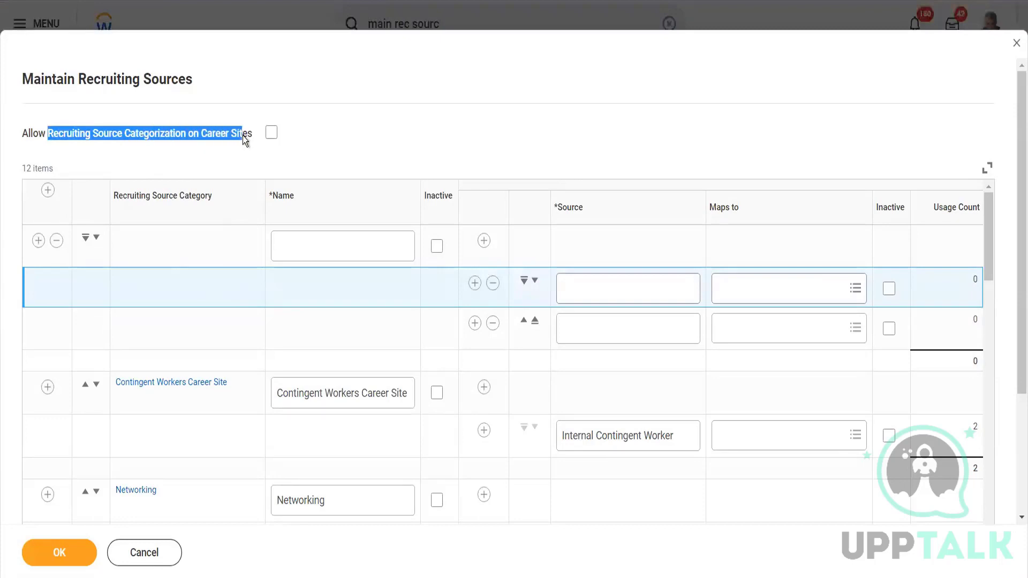
left_click(272, 133)
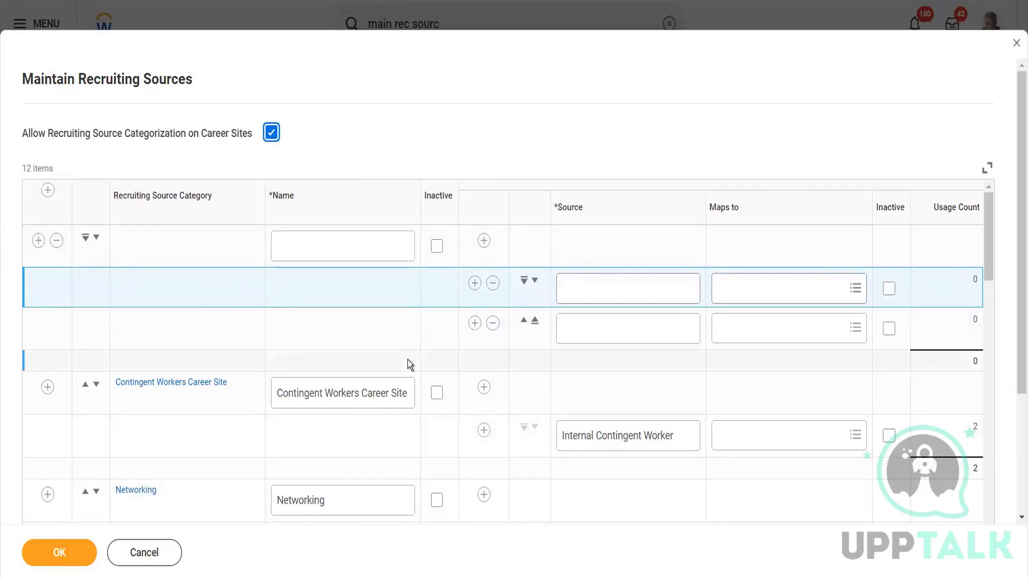
left_click(56, 240)
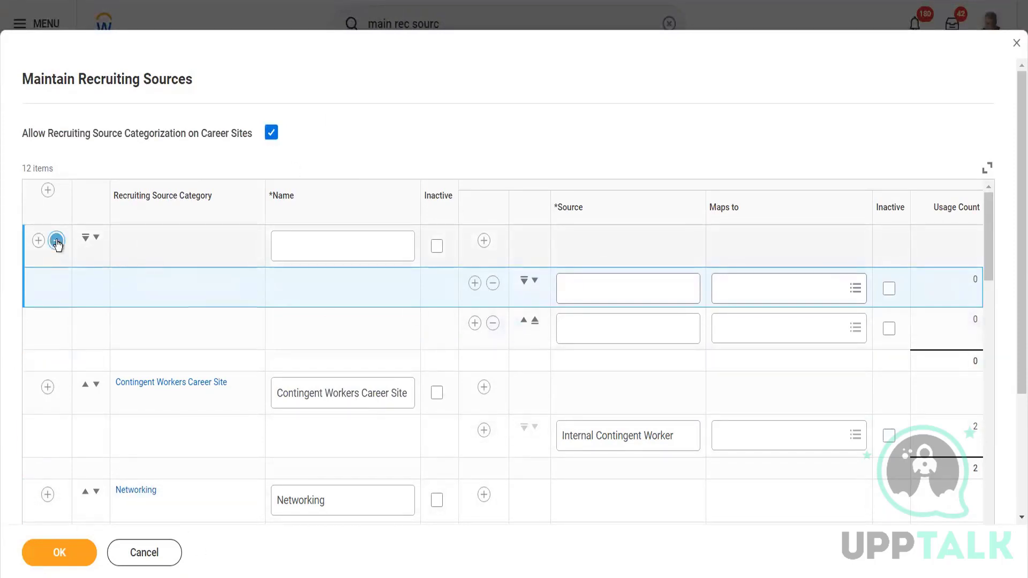
left_click(78, 557)
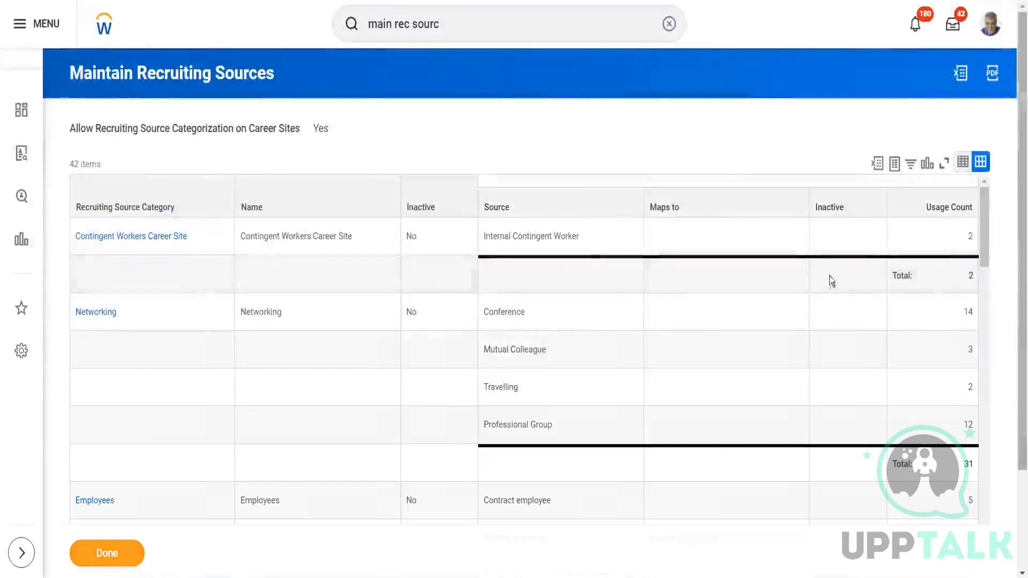
left_click(102, 555)
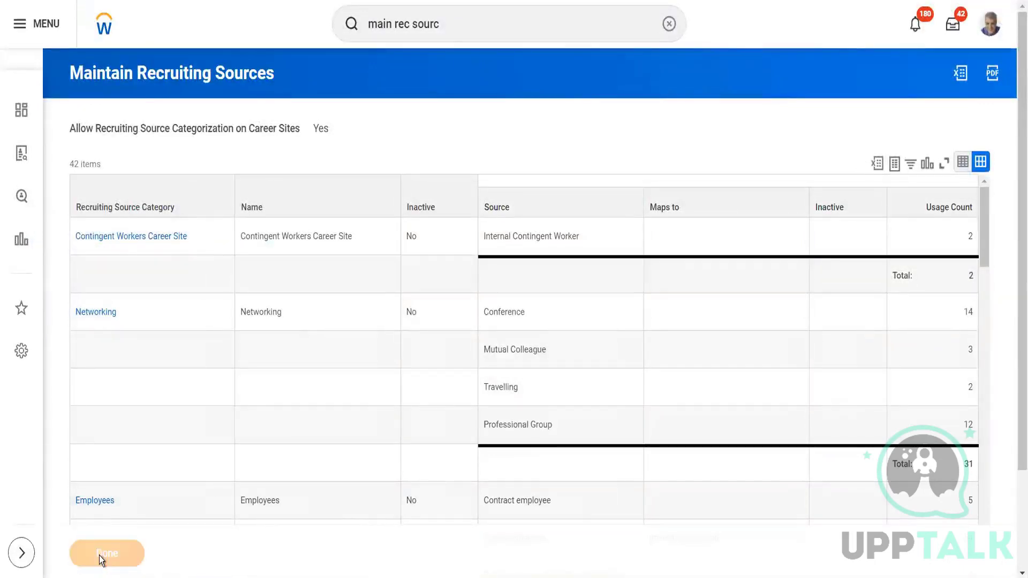
Search Workday for "view can pool" and open the View Candidate Pool report.
left_click(456, 16)
type("vie")
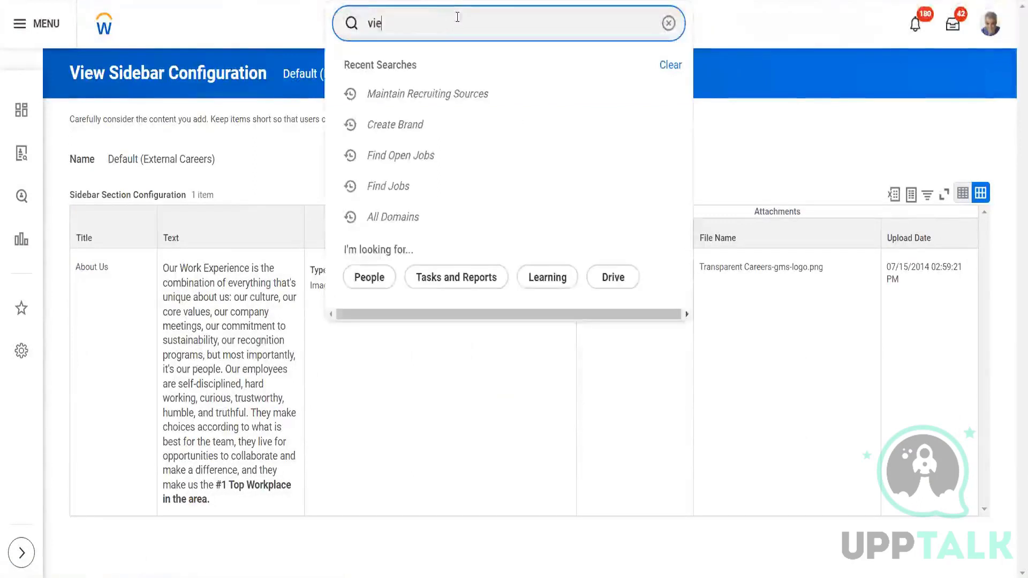
type("w can pool")
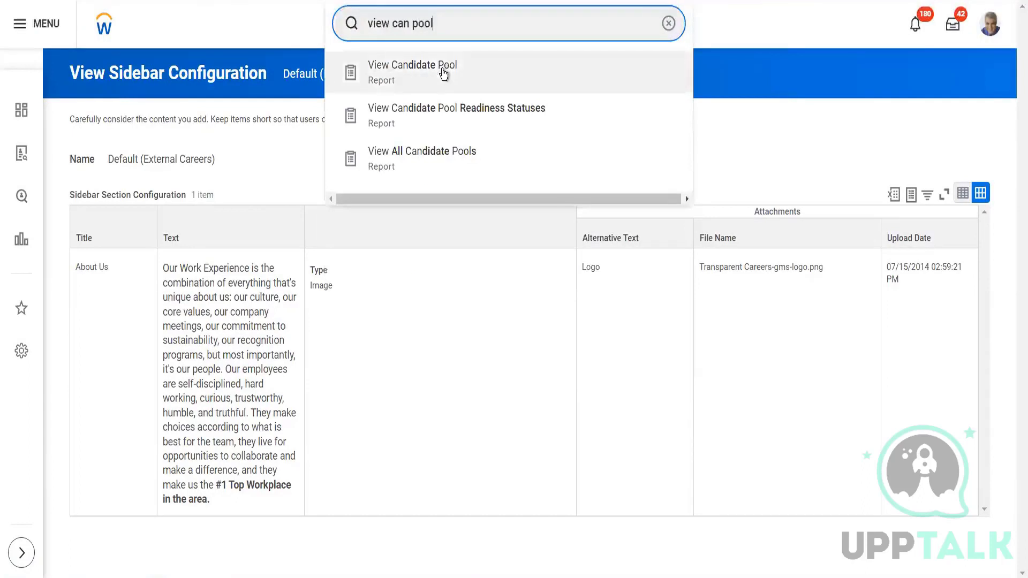
left_click(442, 72)
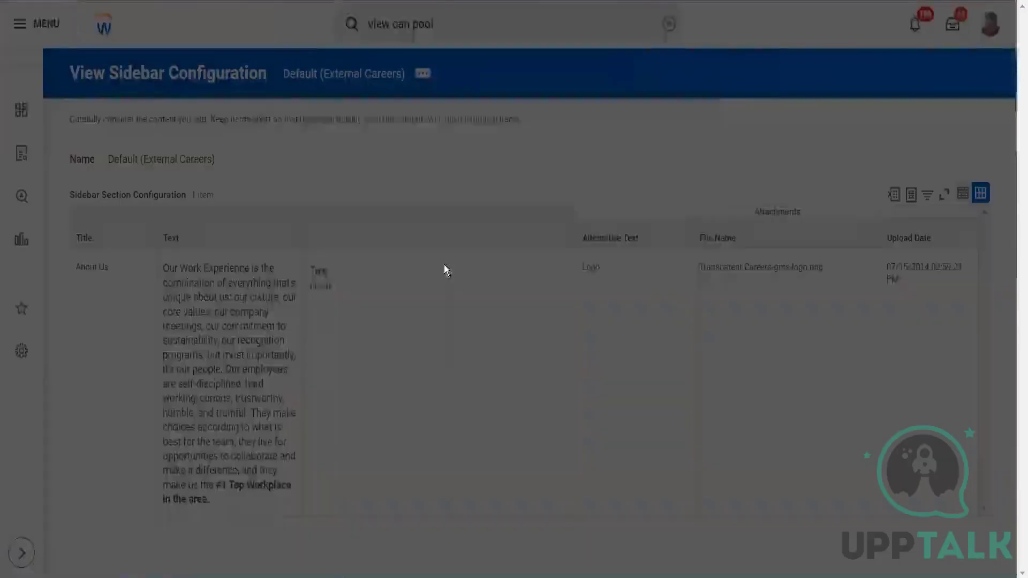
Choose Crown-Dynamic pool from the Candidate Pools and run the report for it.
left_click(438, 200)
type("ka")
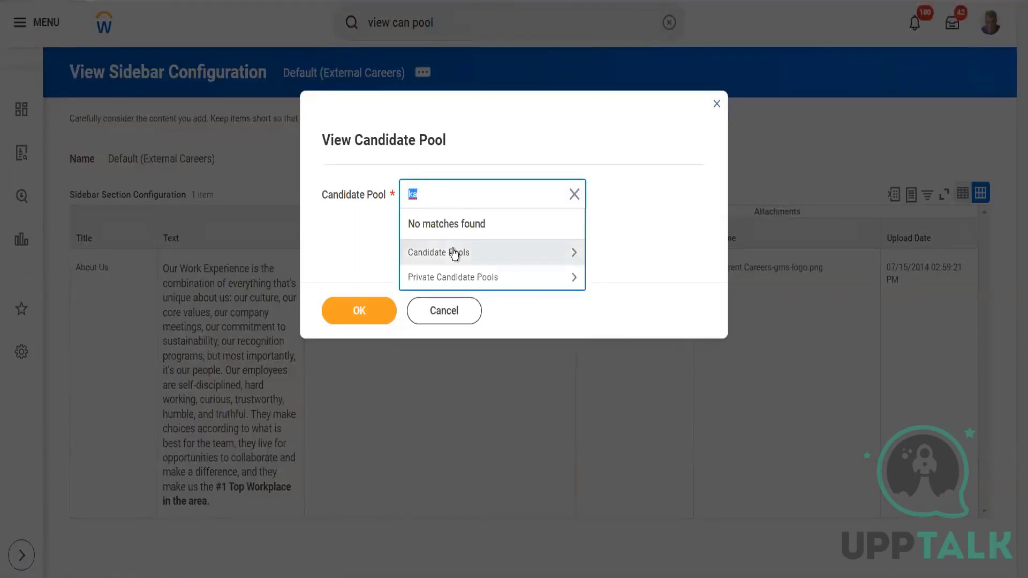
left_click(452, 249)
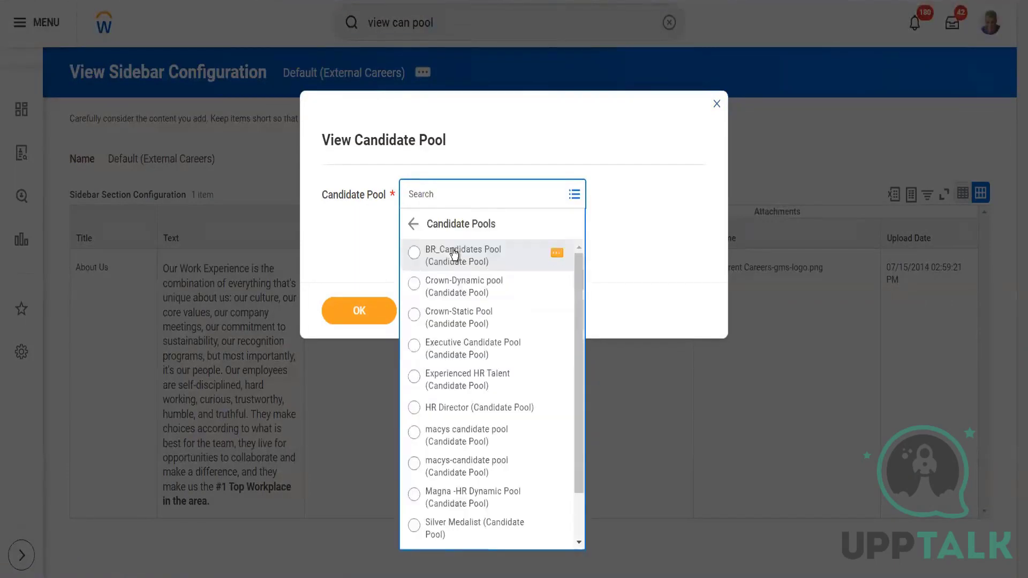
left_click(464, 290)
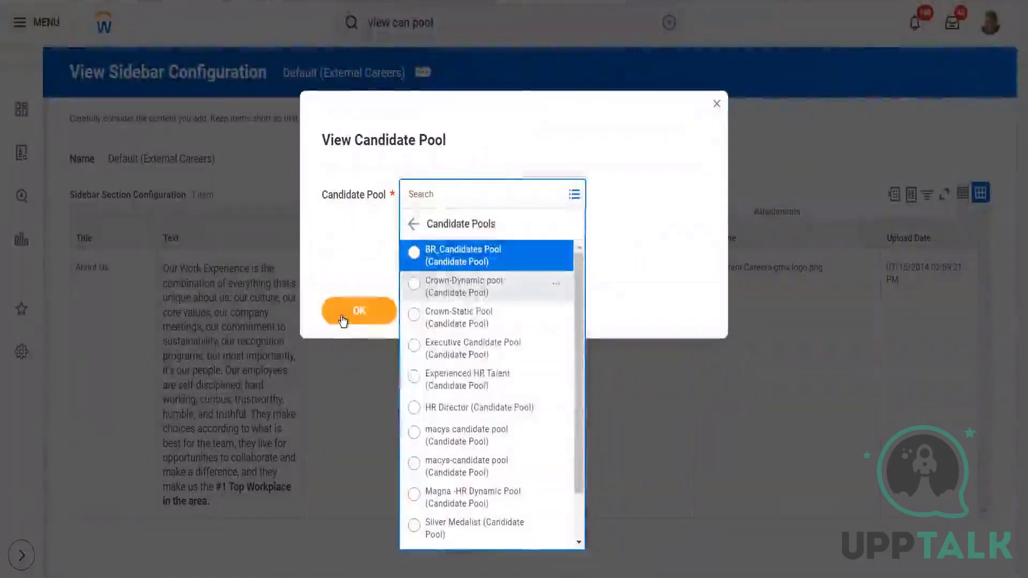
left_click(345, 312)
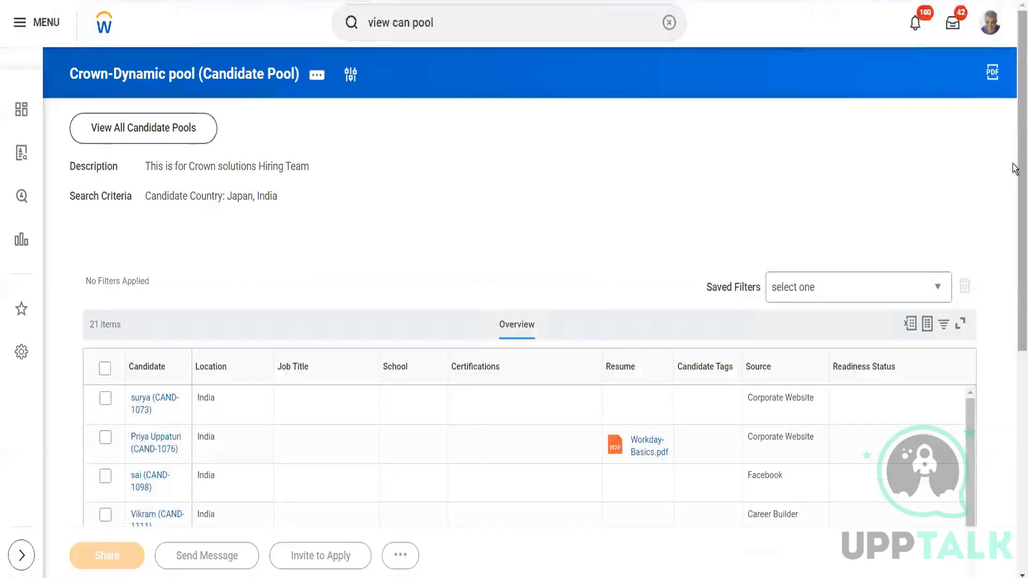
Examine the Crown-Dynamic pool's search criteria, candidate list and saved filter options.
scroll(1016, 166, "down", 2)
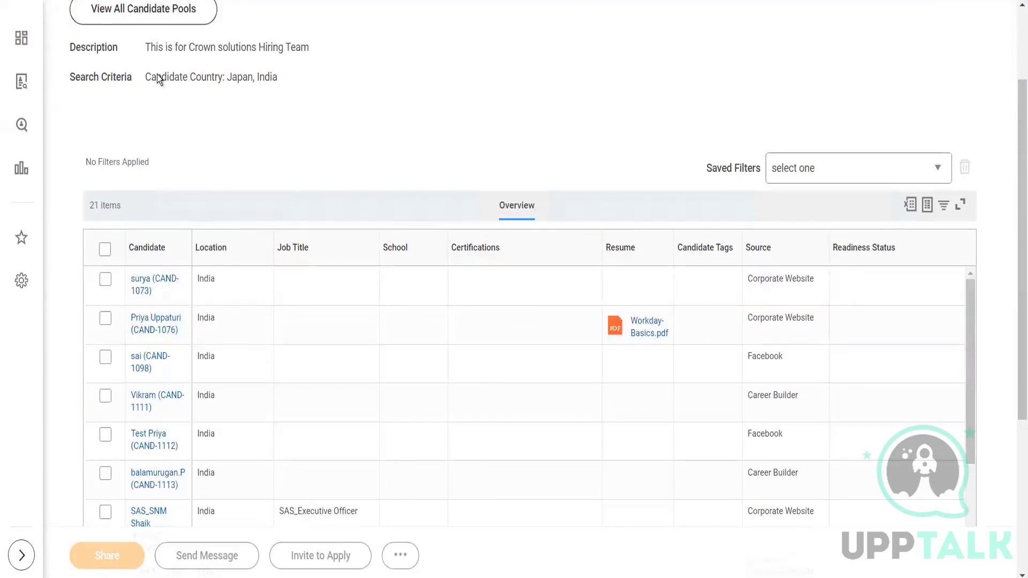
left_click_drag(151, 79, 306, 100)
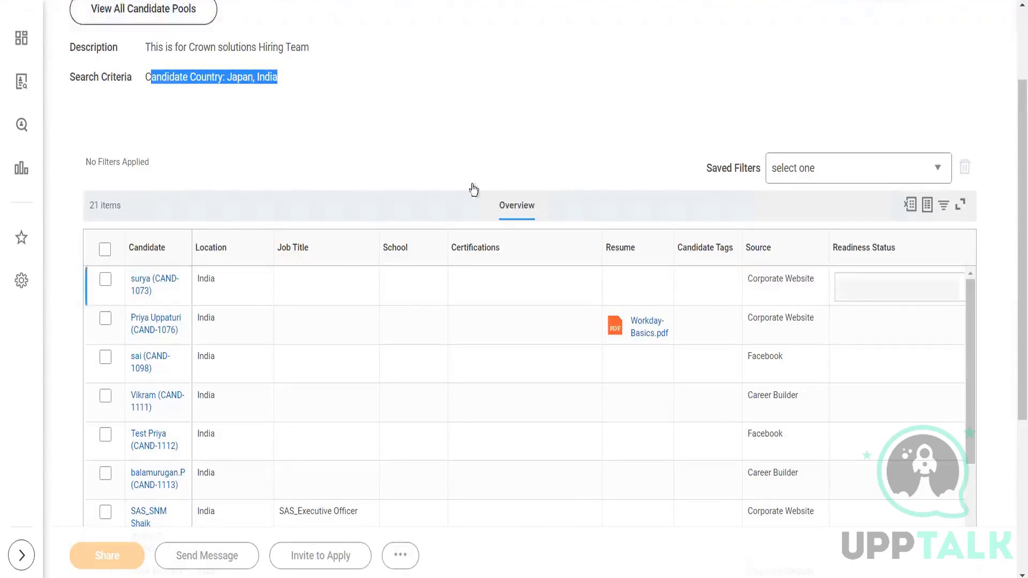
left_click(326, 282)
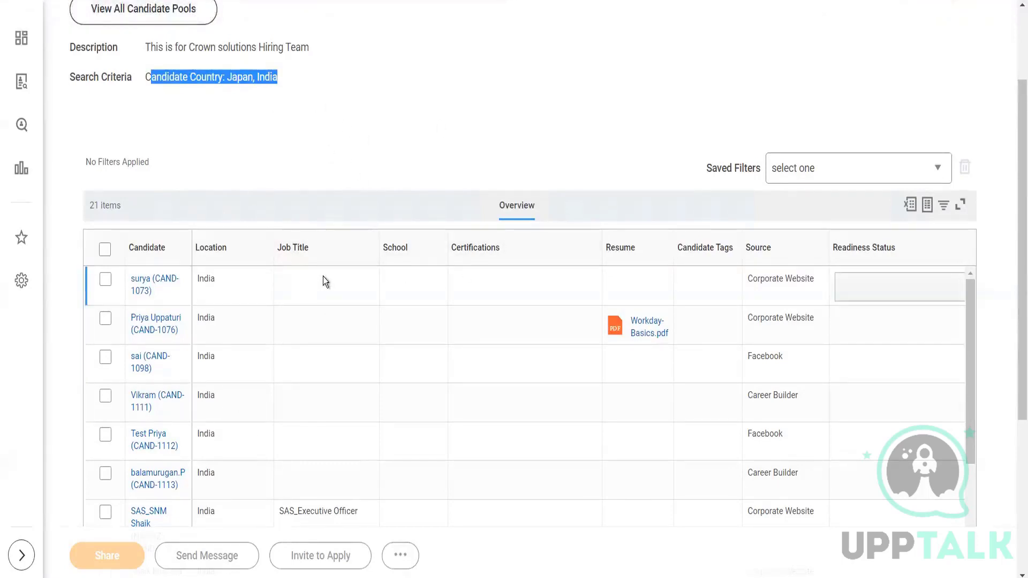
left_click(542, 64)
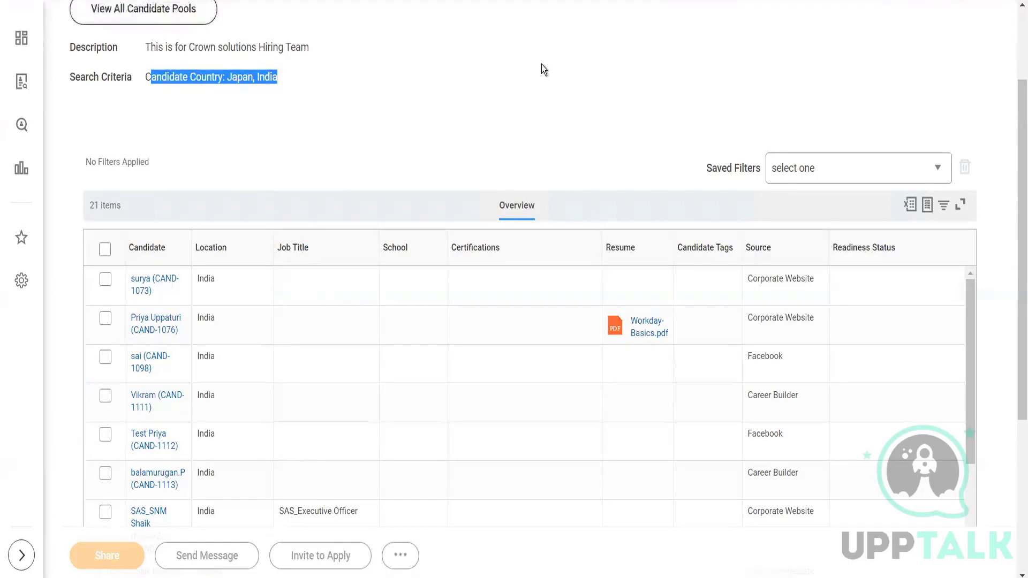
scroll(1014, 142, "down", 4)
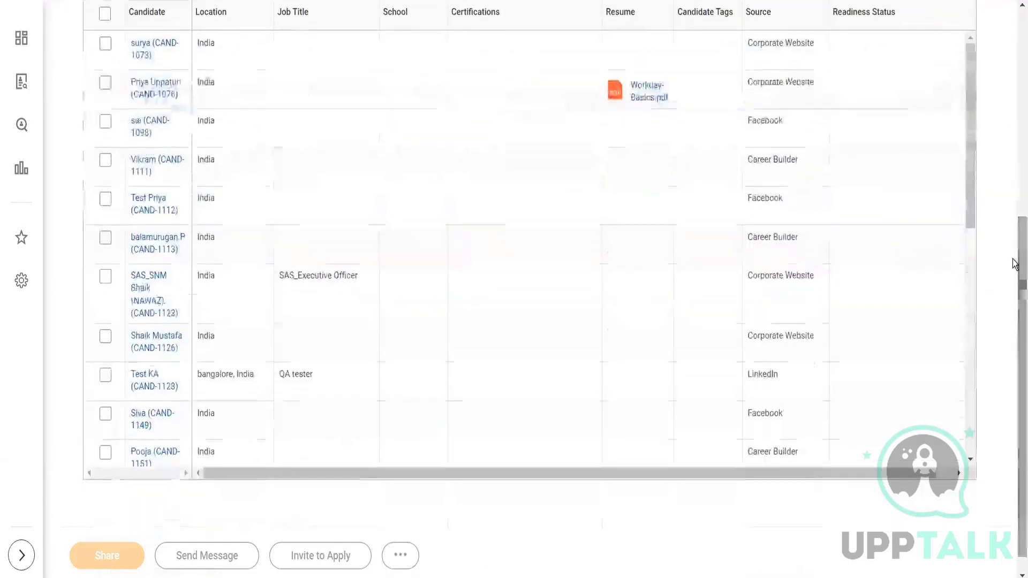
left_click_drag(971, 173, 963, 53)
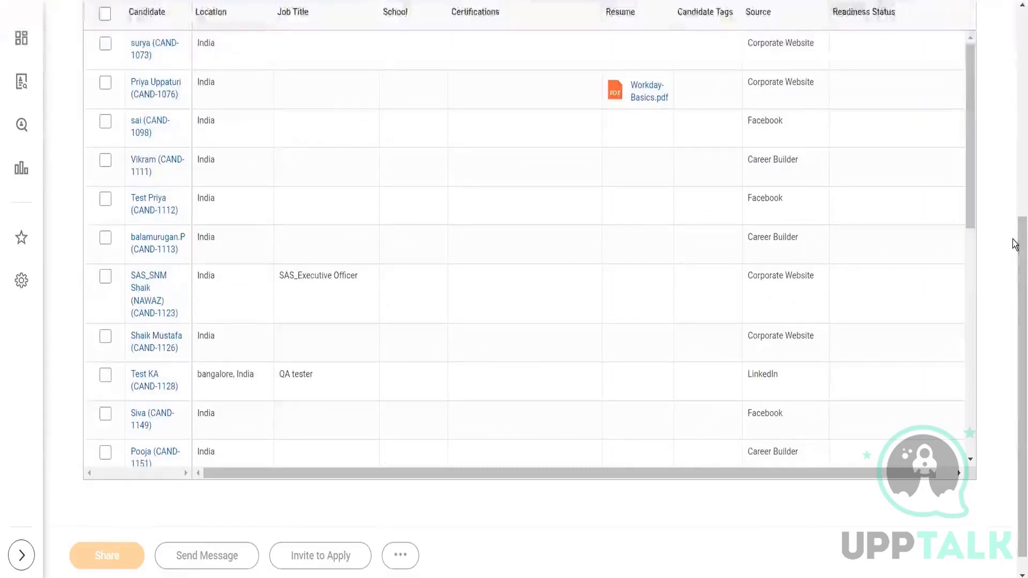
scroll(1016, 188, "up", 2)
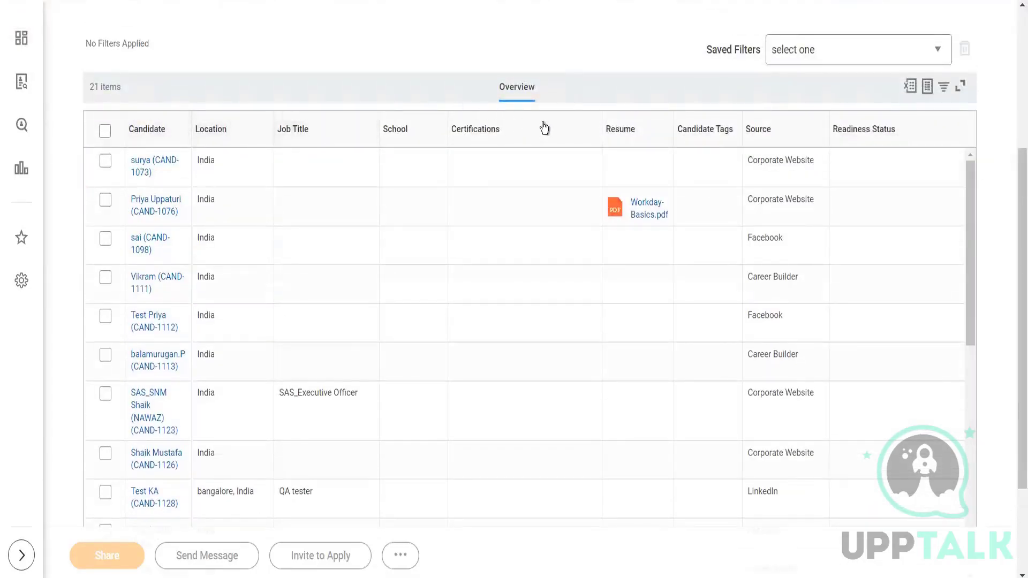
left_click(826, 49)
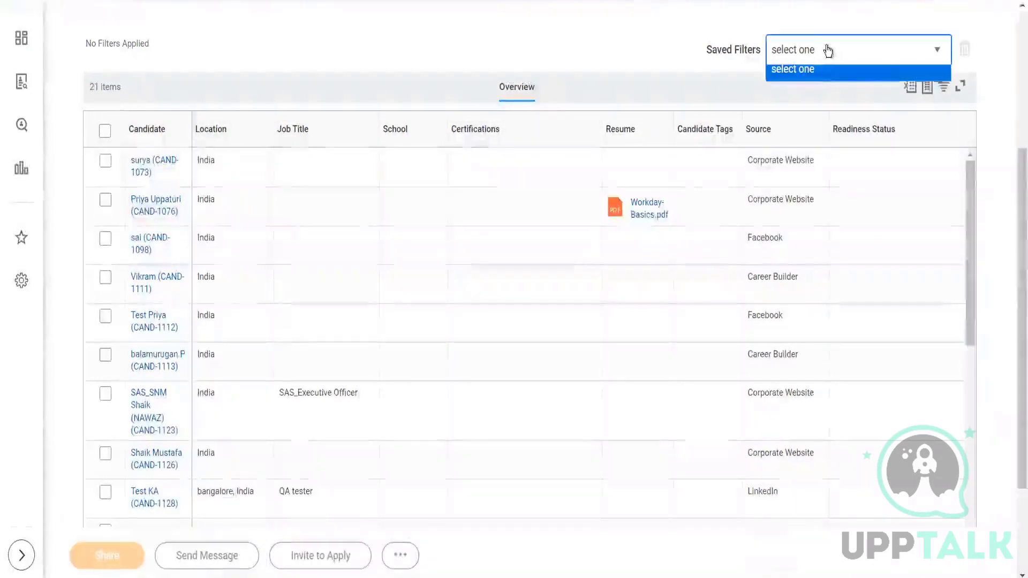
left_click(640, 44)
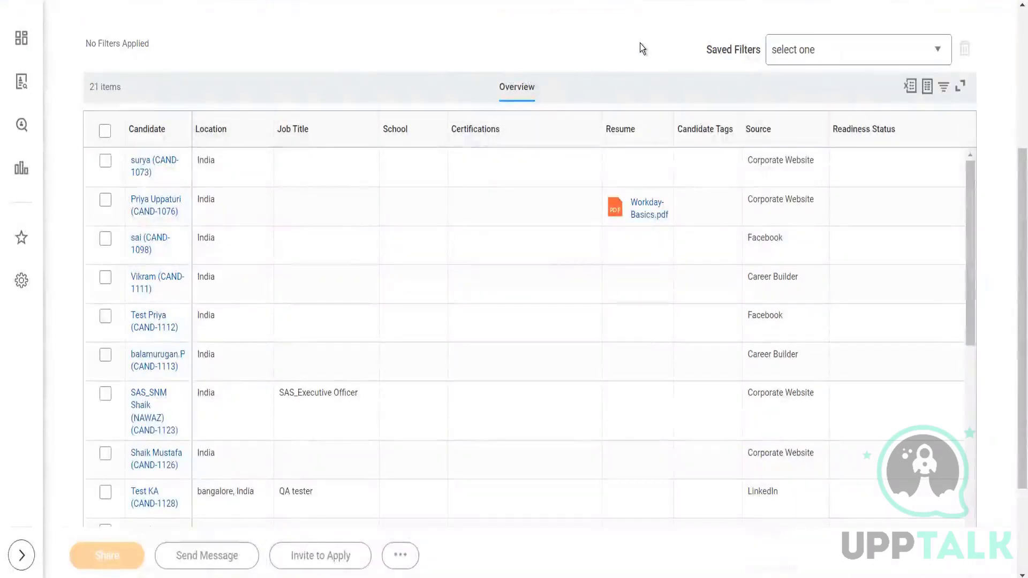
scroll(1016, 229, "up", 5)
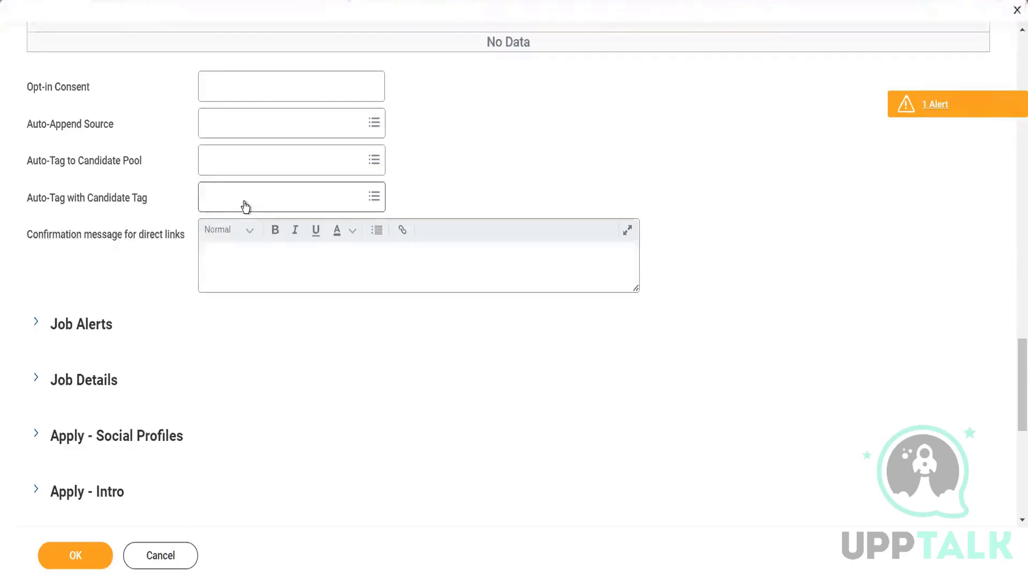
In the career site form, look at the Auto-Tag with Candidate Tag options and the confirmation message field for direct links without setting either.
left_click(246, 204)
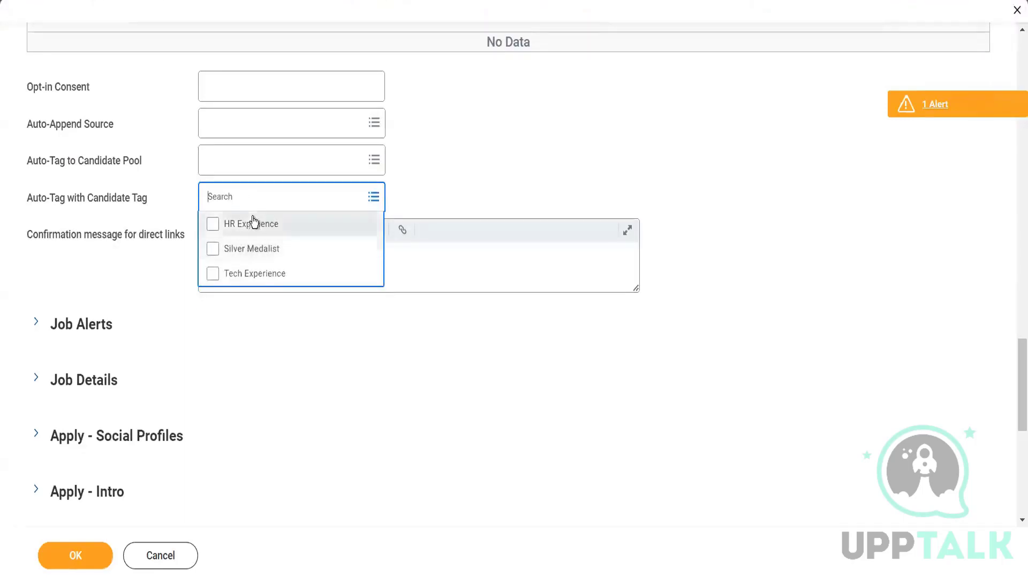
left_click(272, 326)
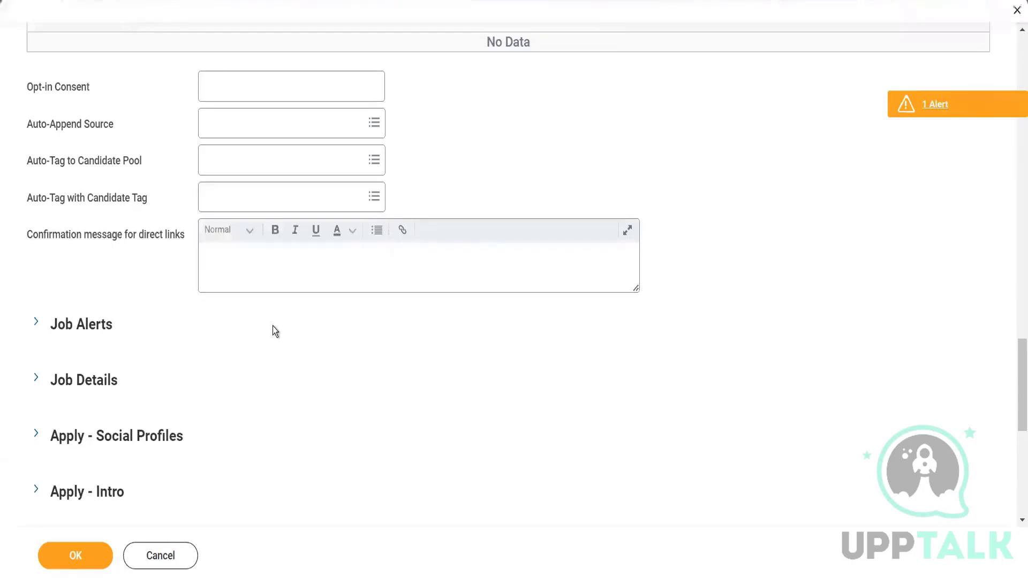
left_click(289, 257)
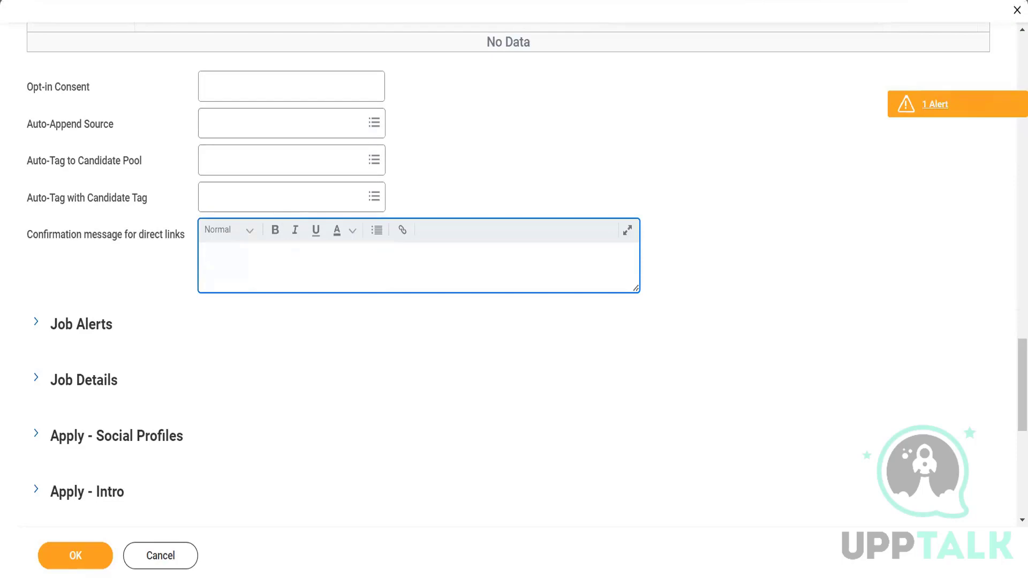
left_click_drag(1017, 377, 1009, 313)
scroll(1007, 309, "up", 2)
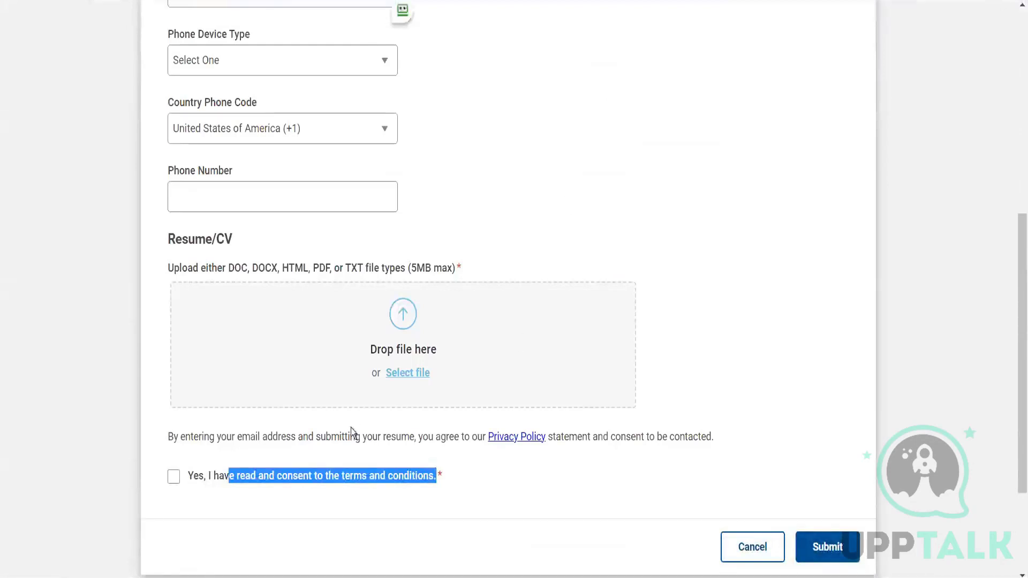
On Huron's Introduce Yourself page, review the privacy and consent wording, try the terms and conditions checkbox, and return to the form's introduction.
left_click_drag(232, 437, 436, 445)
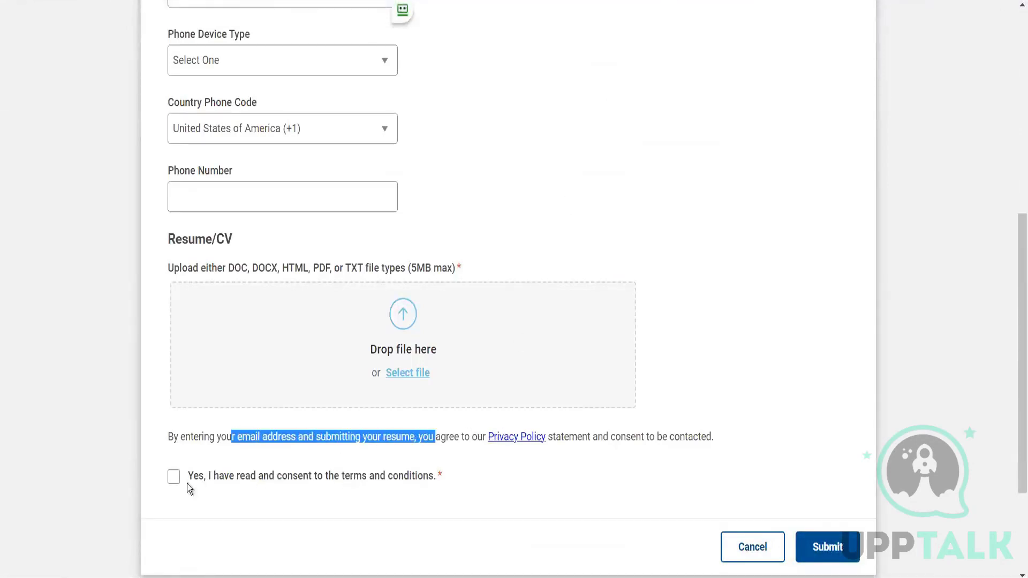
left_click(174, 477)
left_click(174, 479)
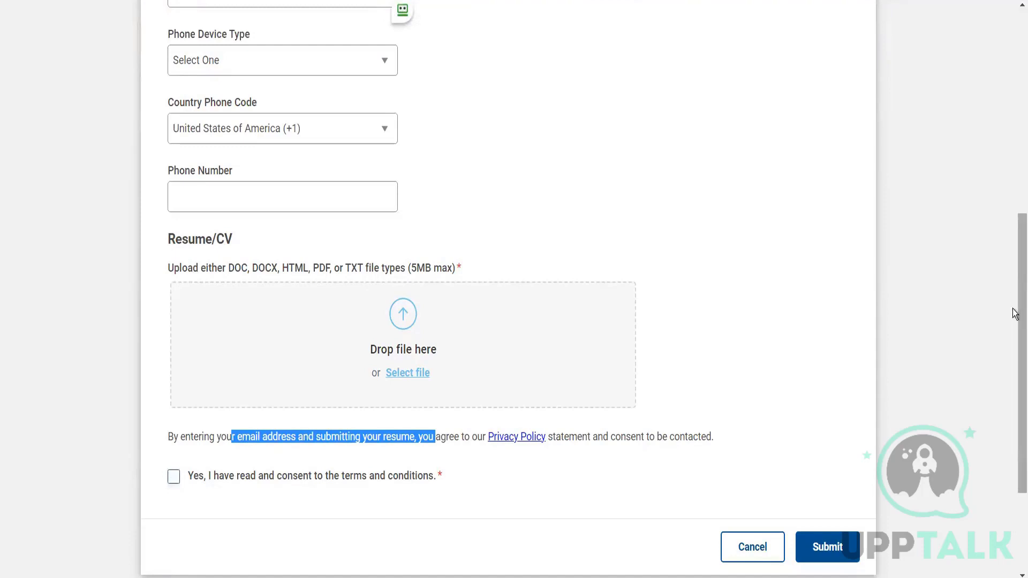
left_click_drag(1022, 315, 1021, 110)
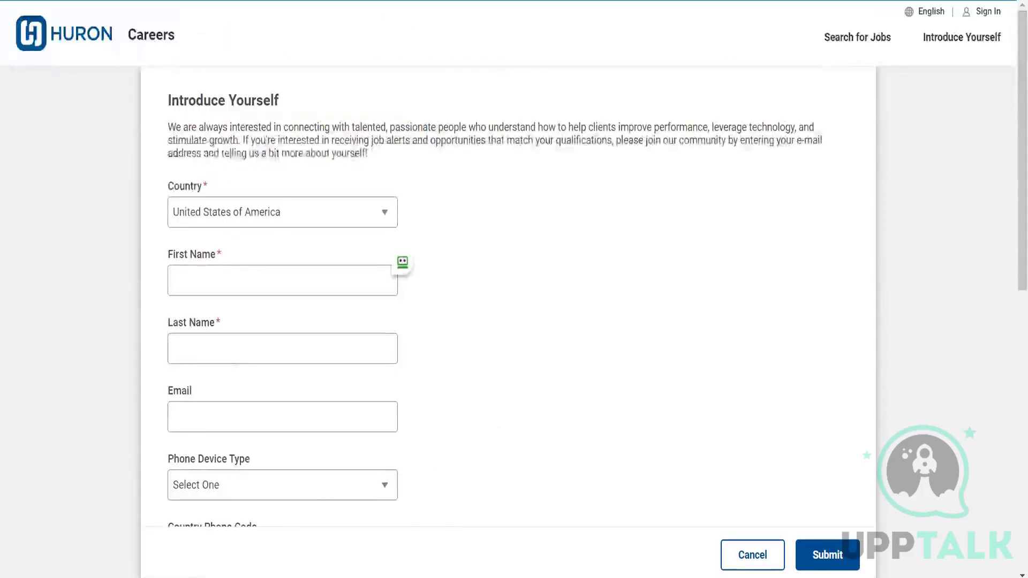